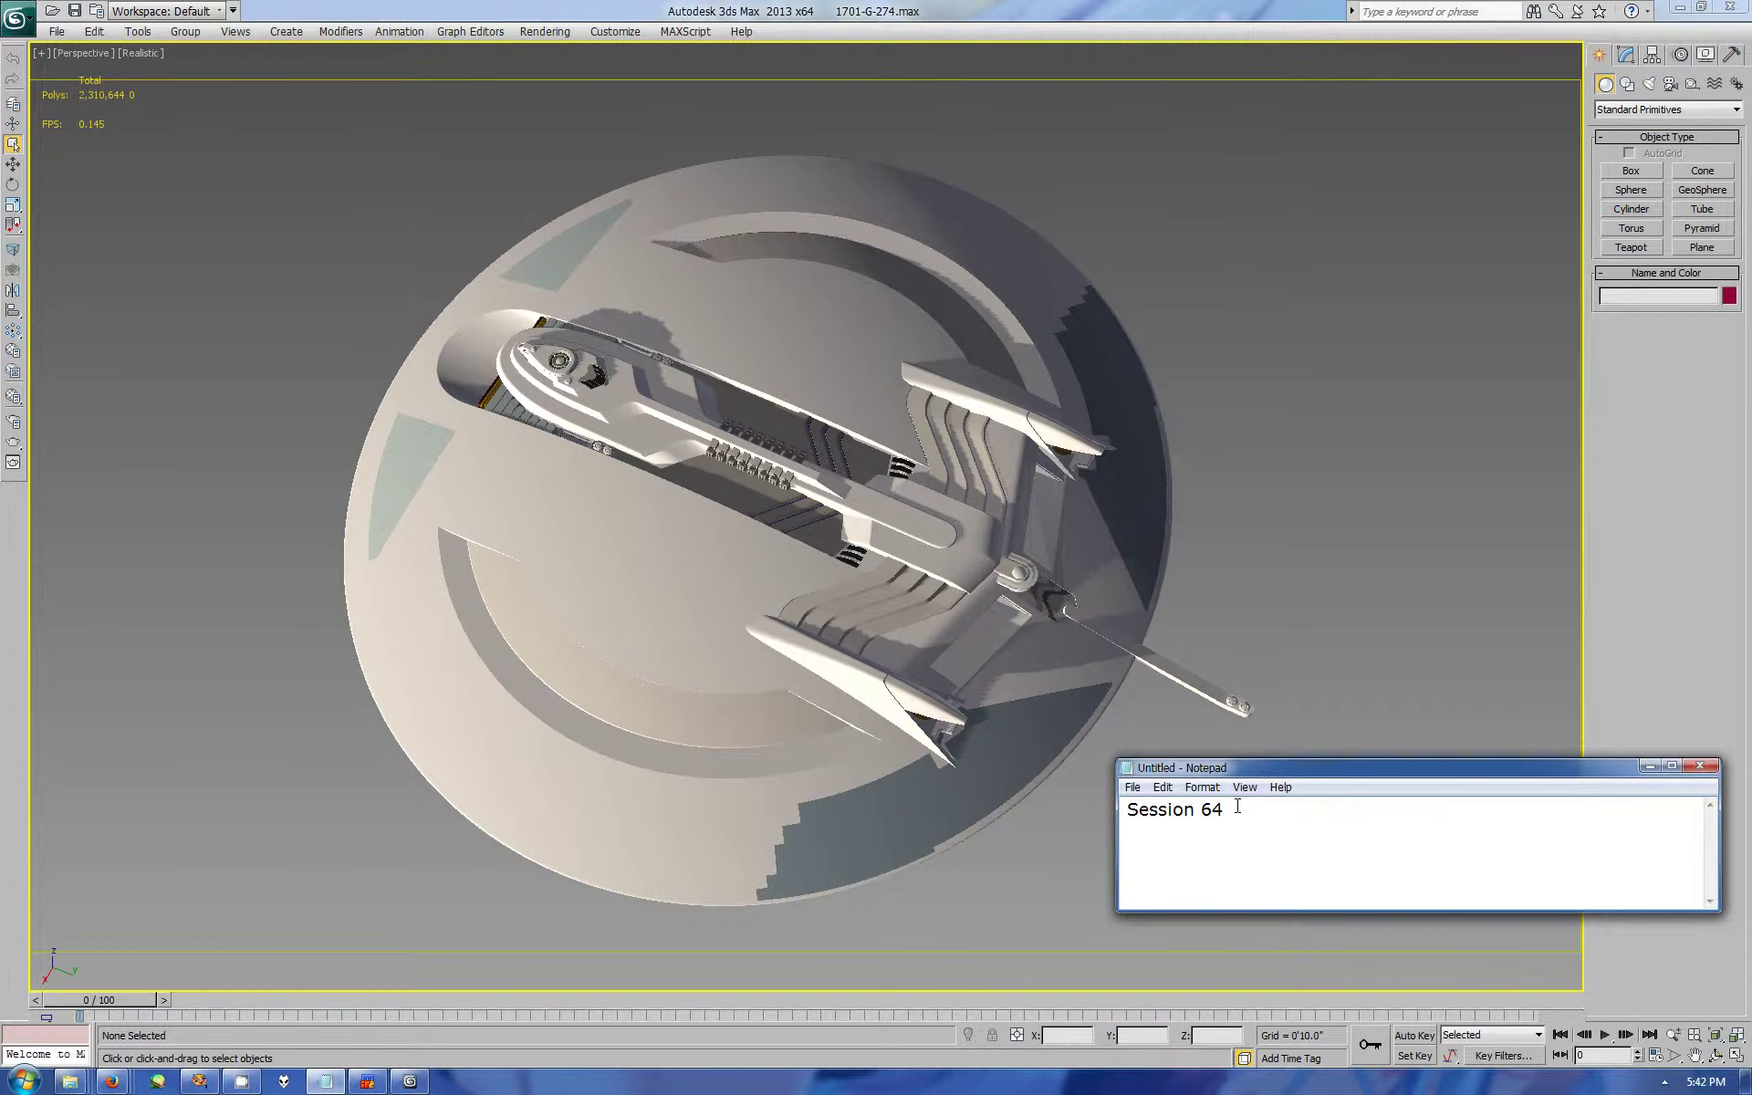
Step: Write session notes saying the change wouldn't amount to more than 15 minutes' work
key("Return")
type("stuff changed since 63.")
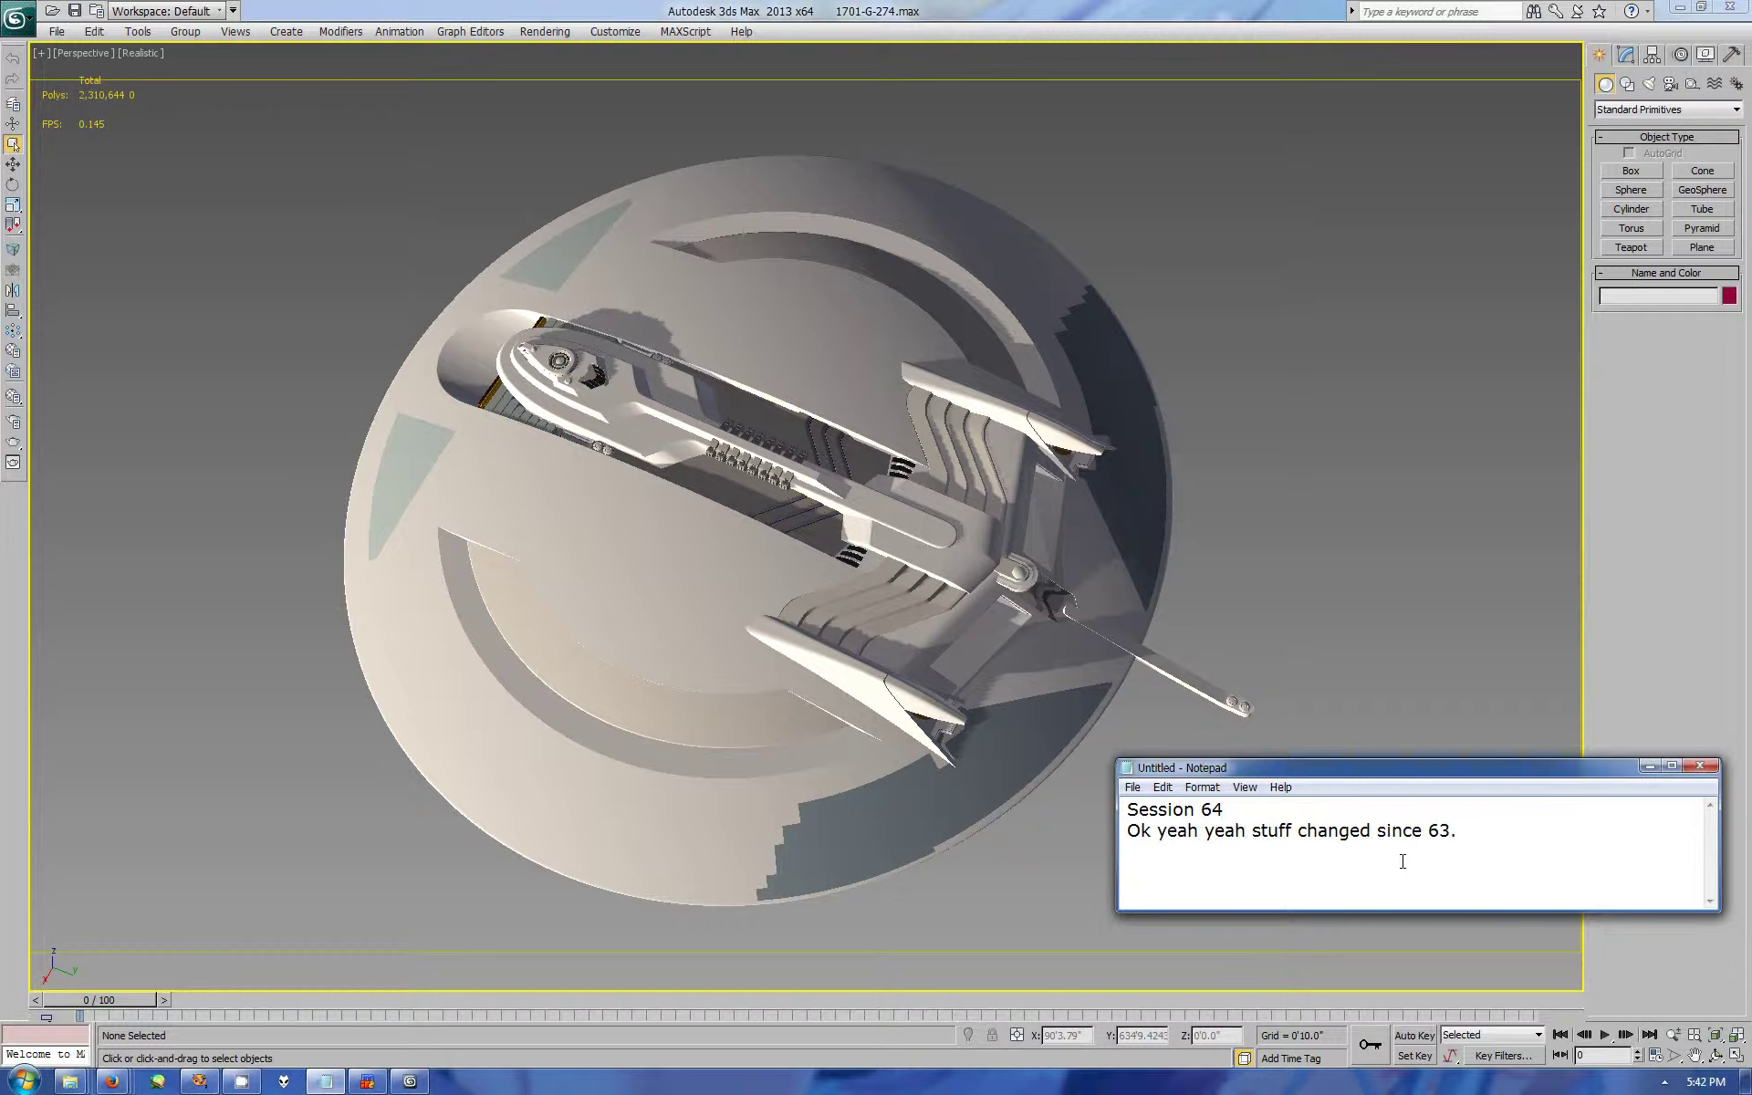
type(" woulfnt ammount to much more than 15min work si I")
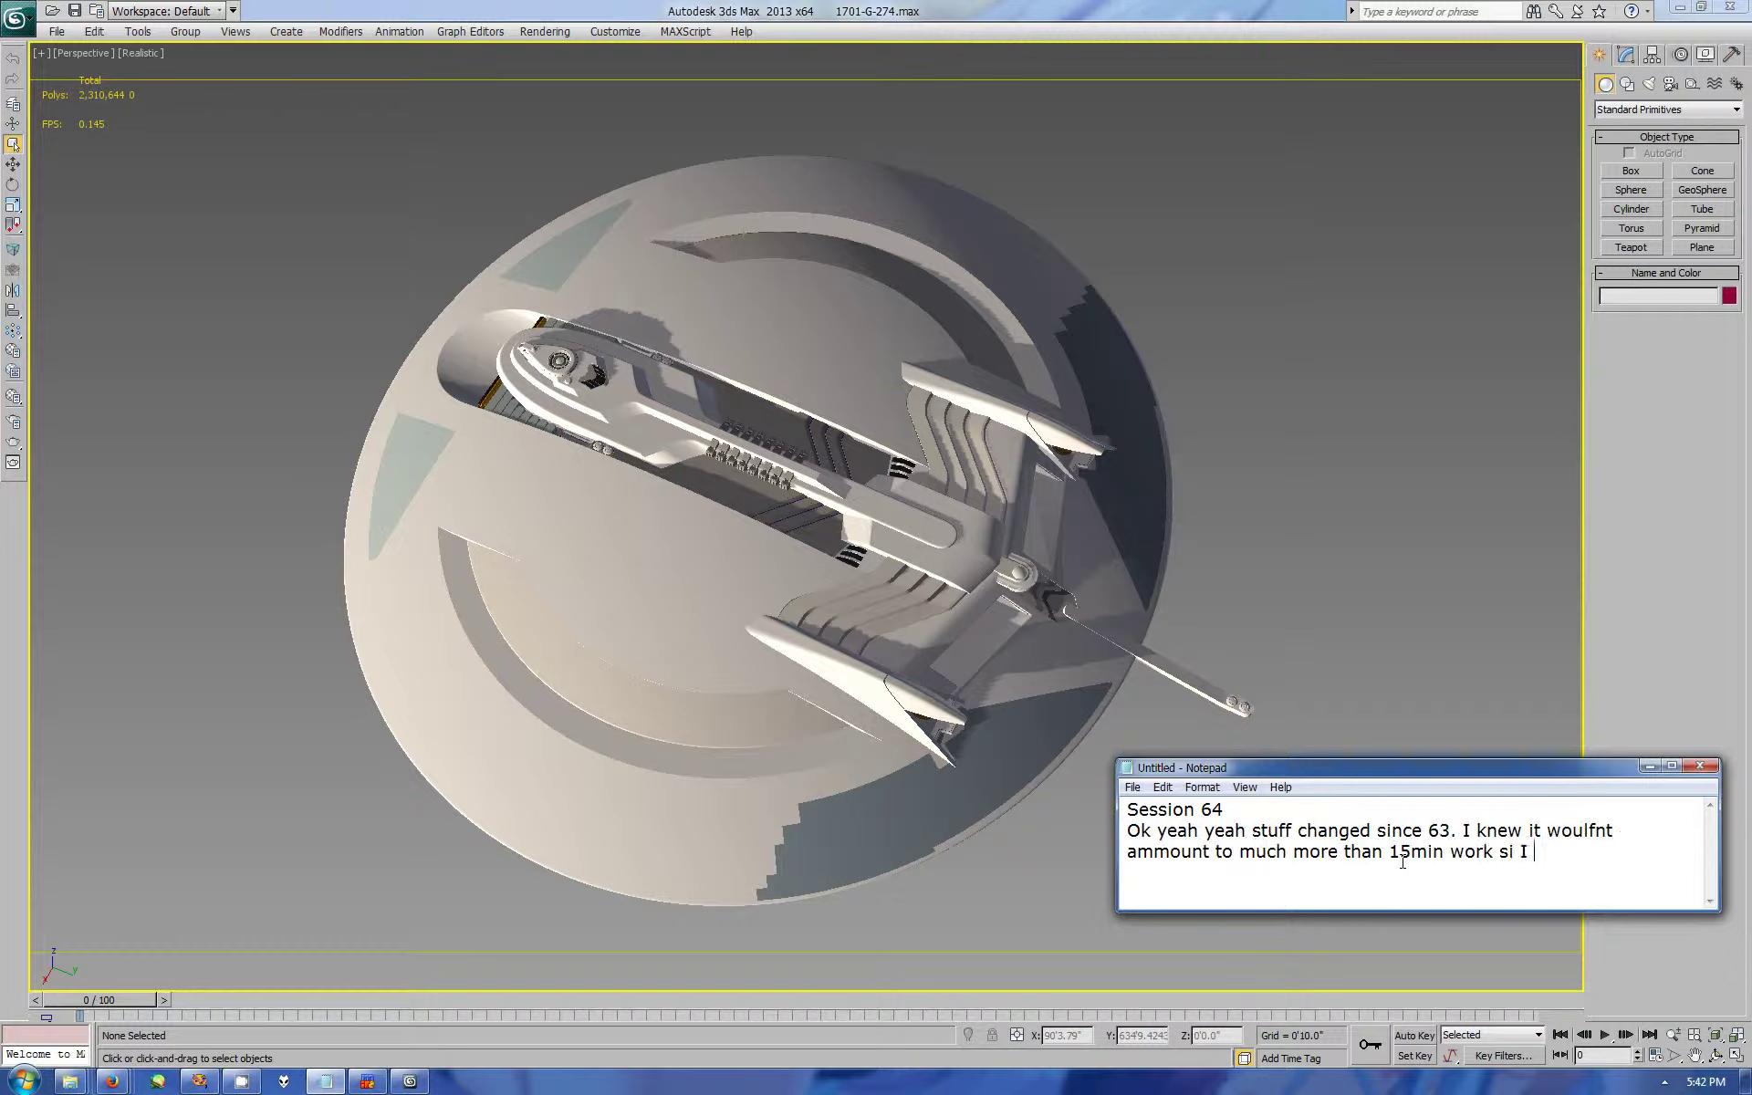
type(" didnt bother recording it.")
left_click_drag(1213, 874, 1095, 808)
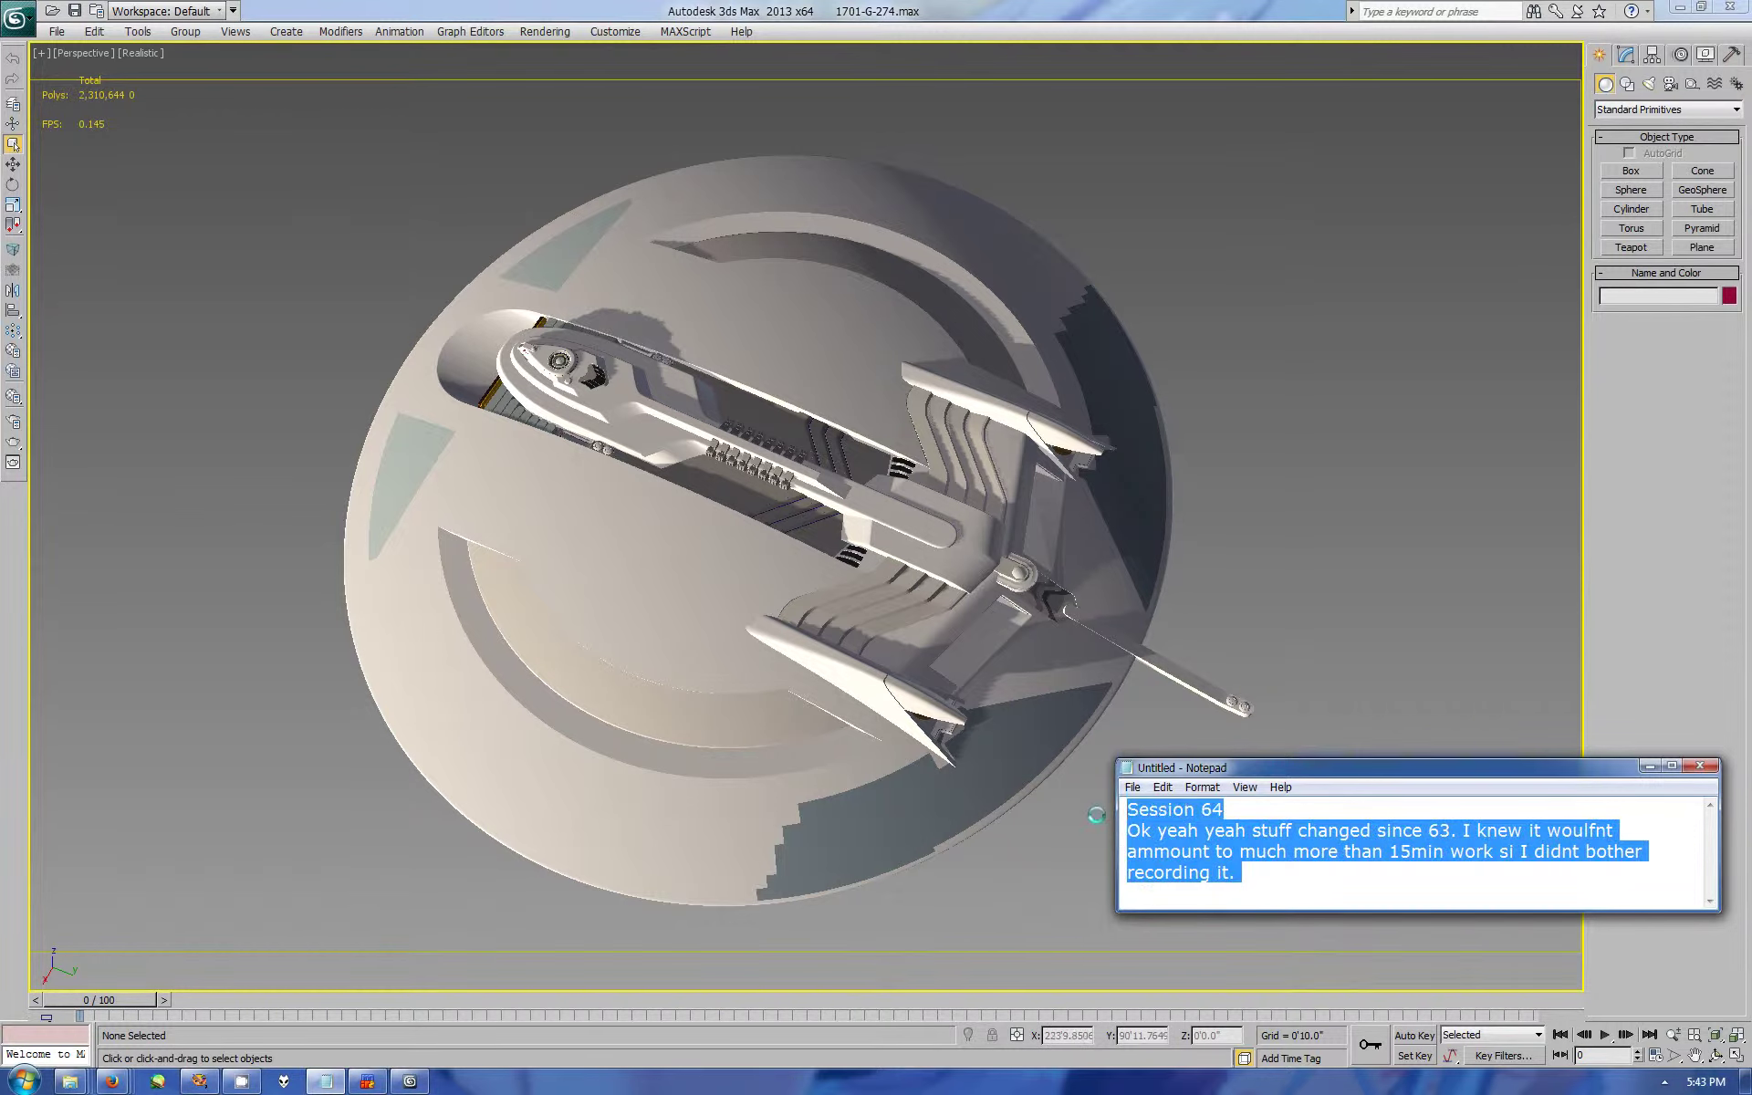
type("Granted. . . . it might not keep any of it.")
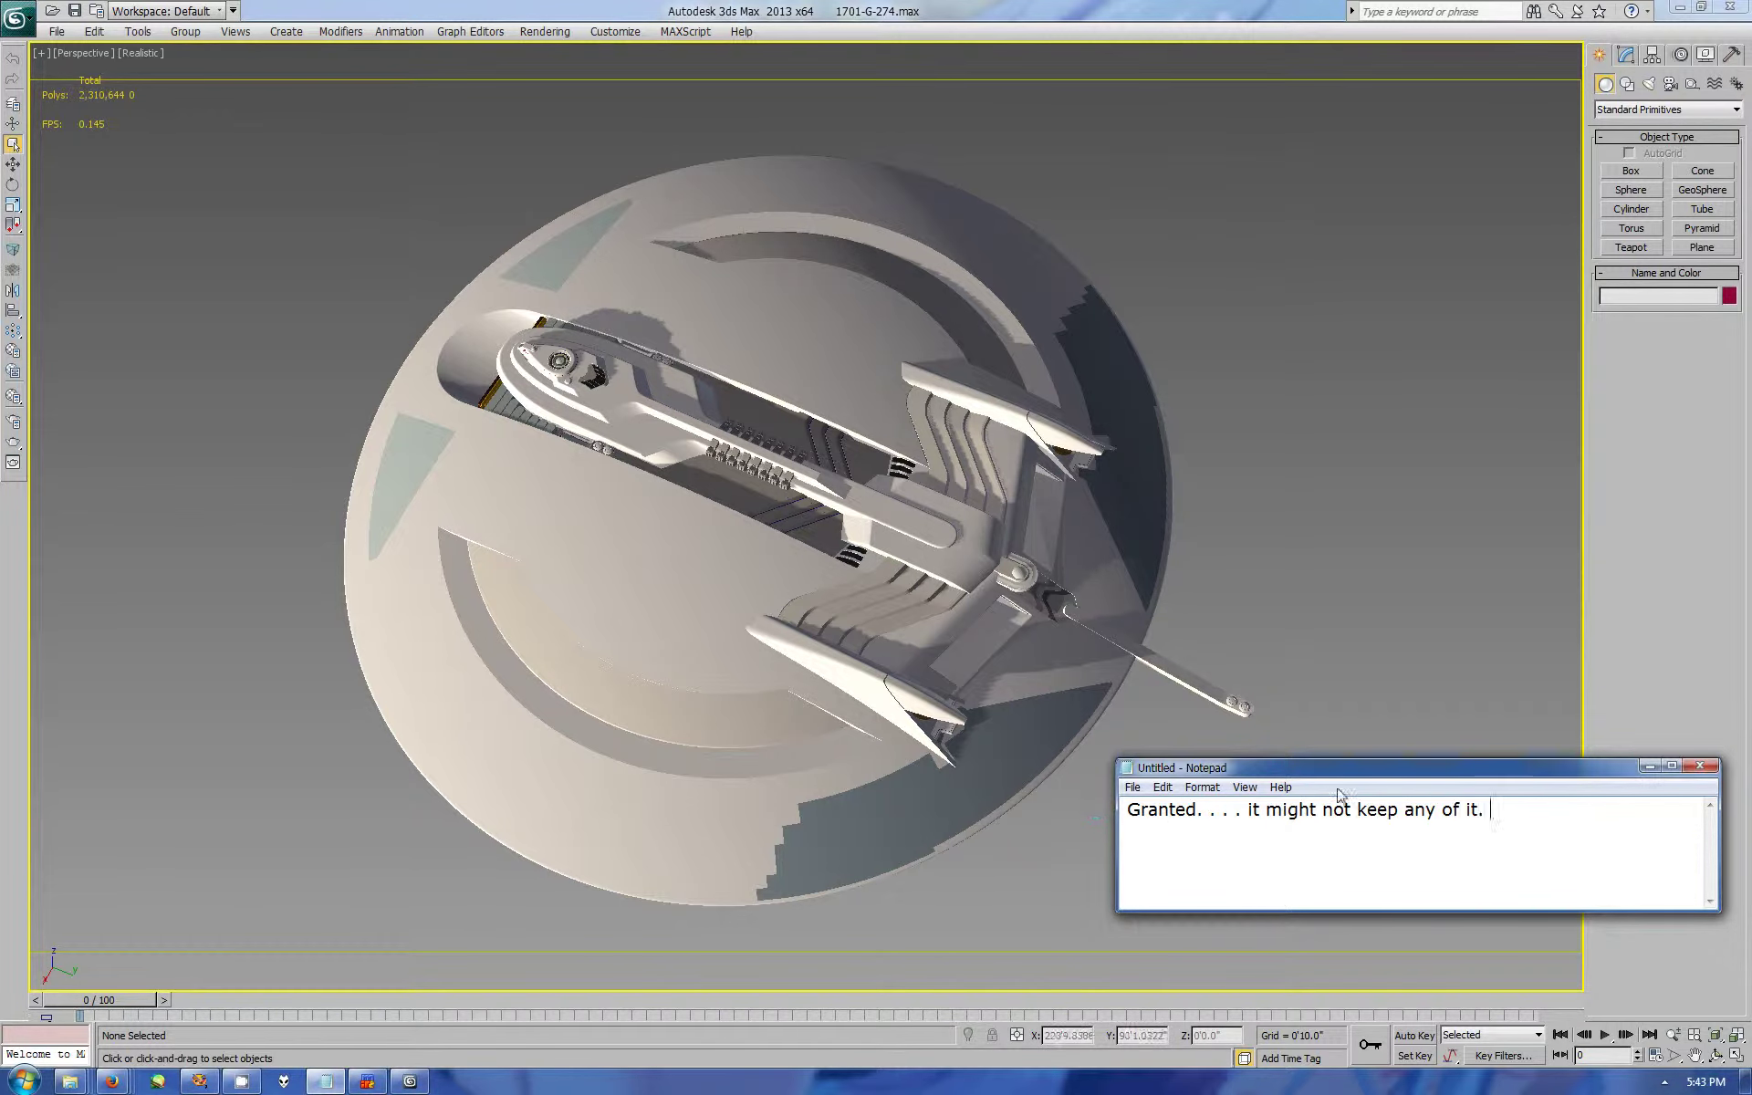
Step: Hide the notes and orbit the perspective view to look under the saucer
key("alt+Tab")
key("ctrl+r")
mouse_move(861, 598)
left_mouse_down()
mouse_move(825, 518)
mouse_move(1004, 621)
left_mouse_up()
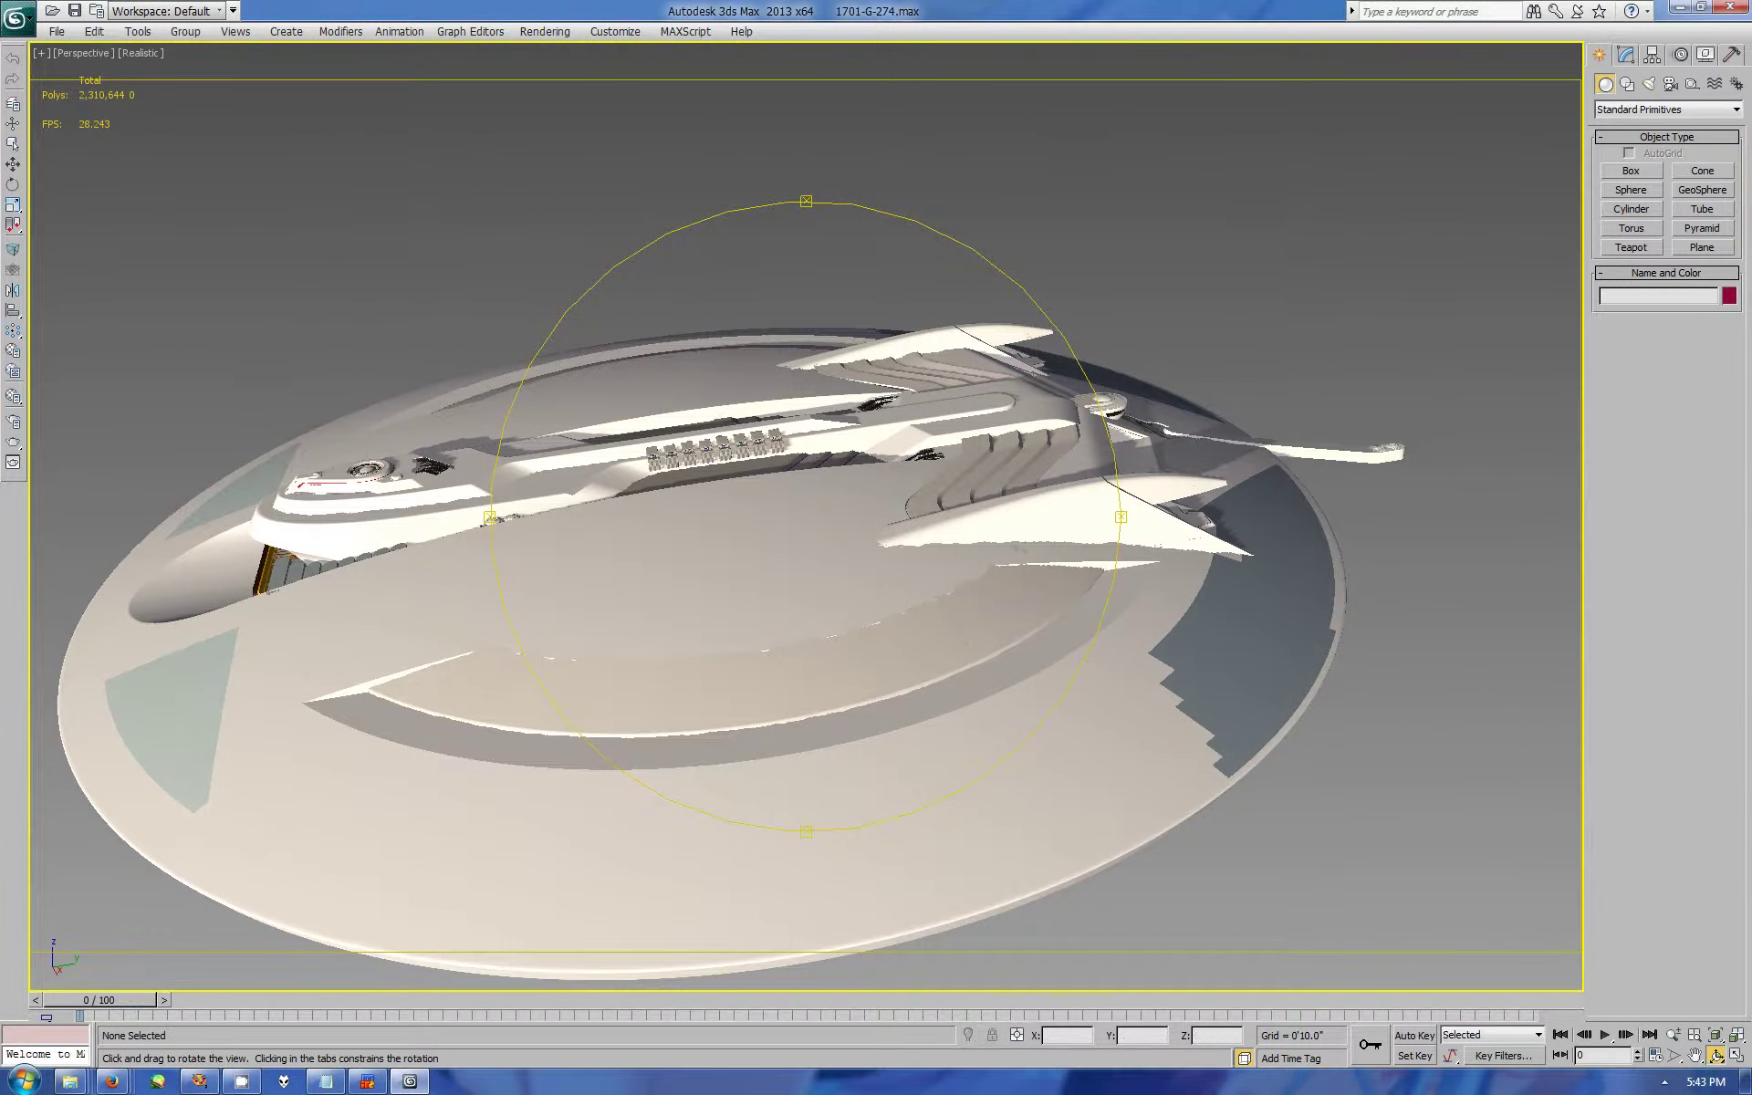
Step: Select the Saucer top at polygon level and inspect it in the side view
key("alt+w")
left_click(1626, 54)
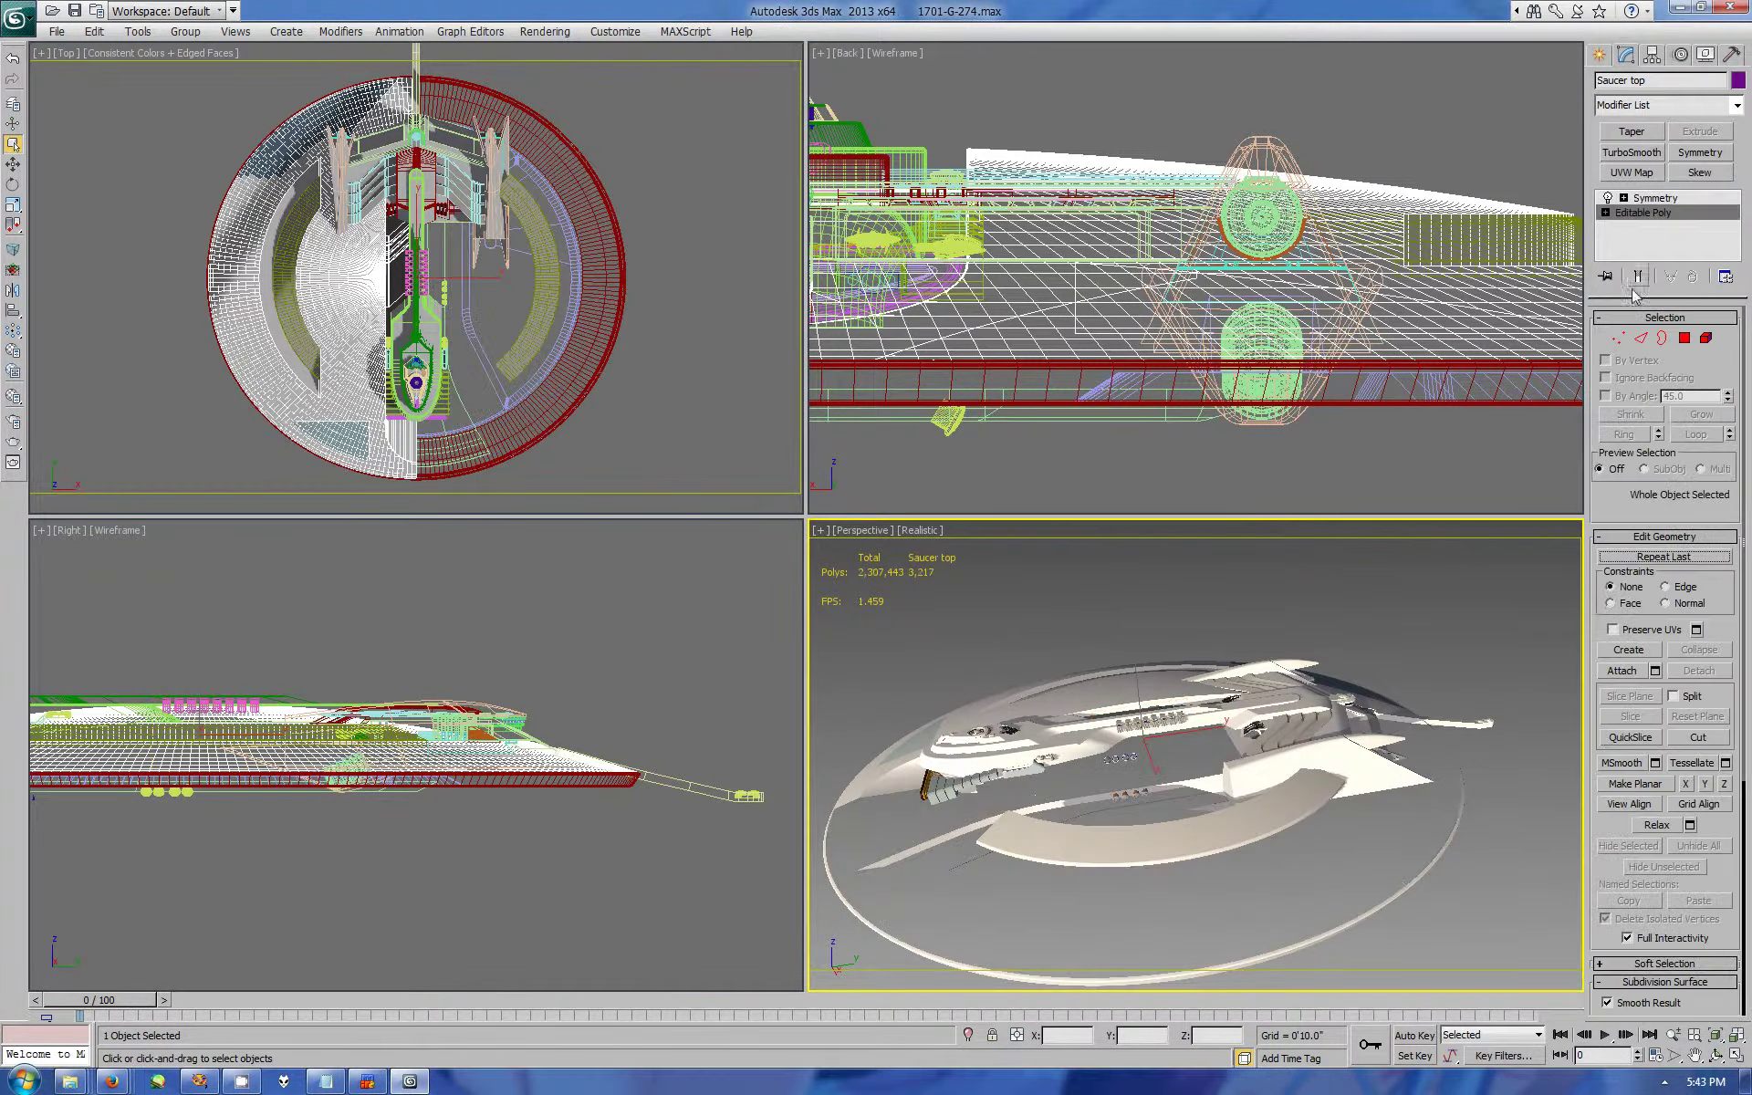
key("4")
key("l")
key("alt+w")
key("ctrl+p")
left_click_drag(1075, 503, 974, 498)
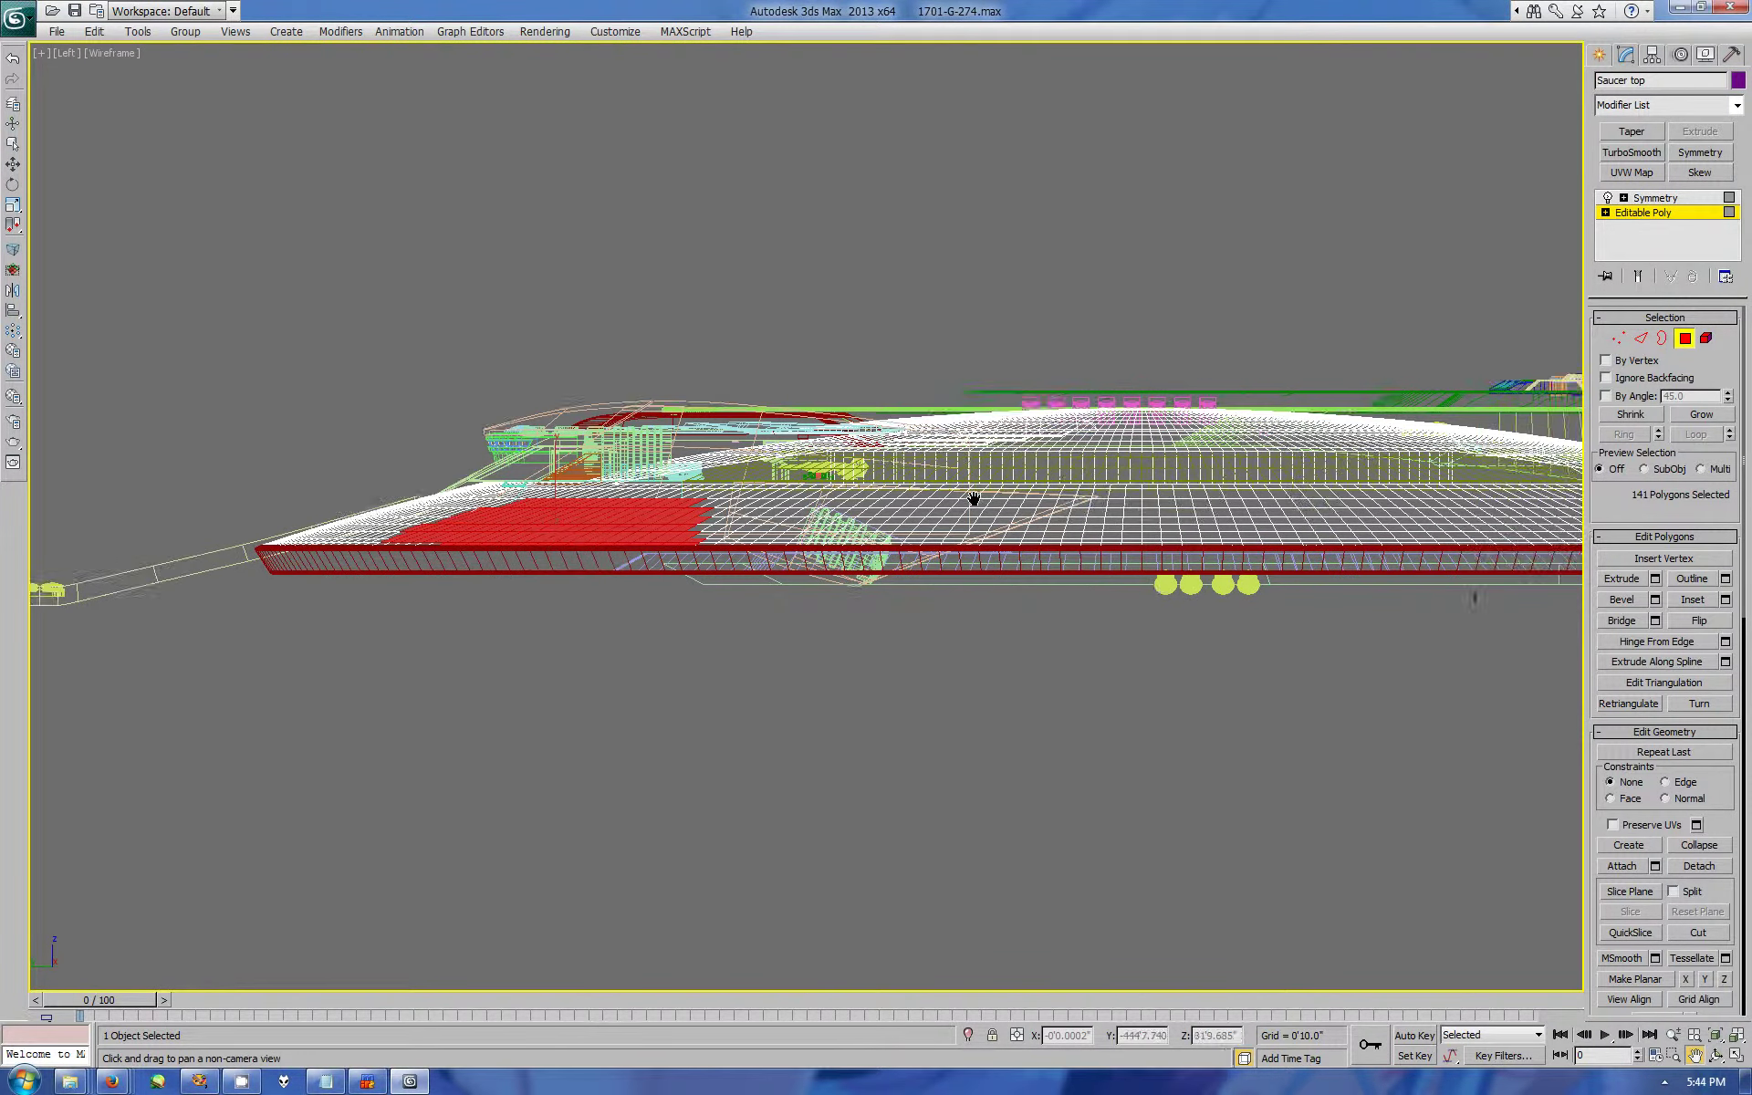
scroll(806, 515, "up", 3)
left_click(13, 144)
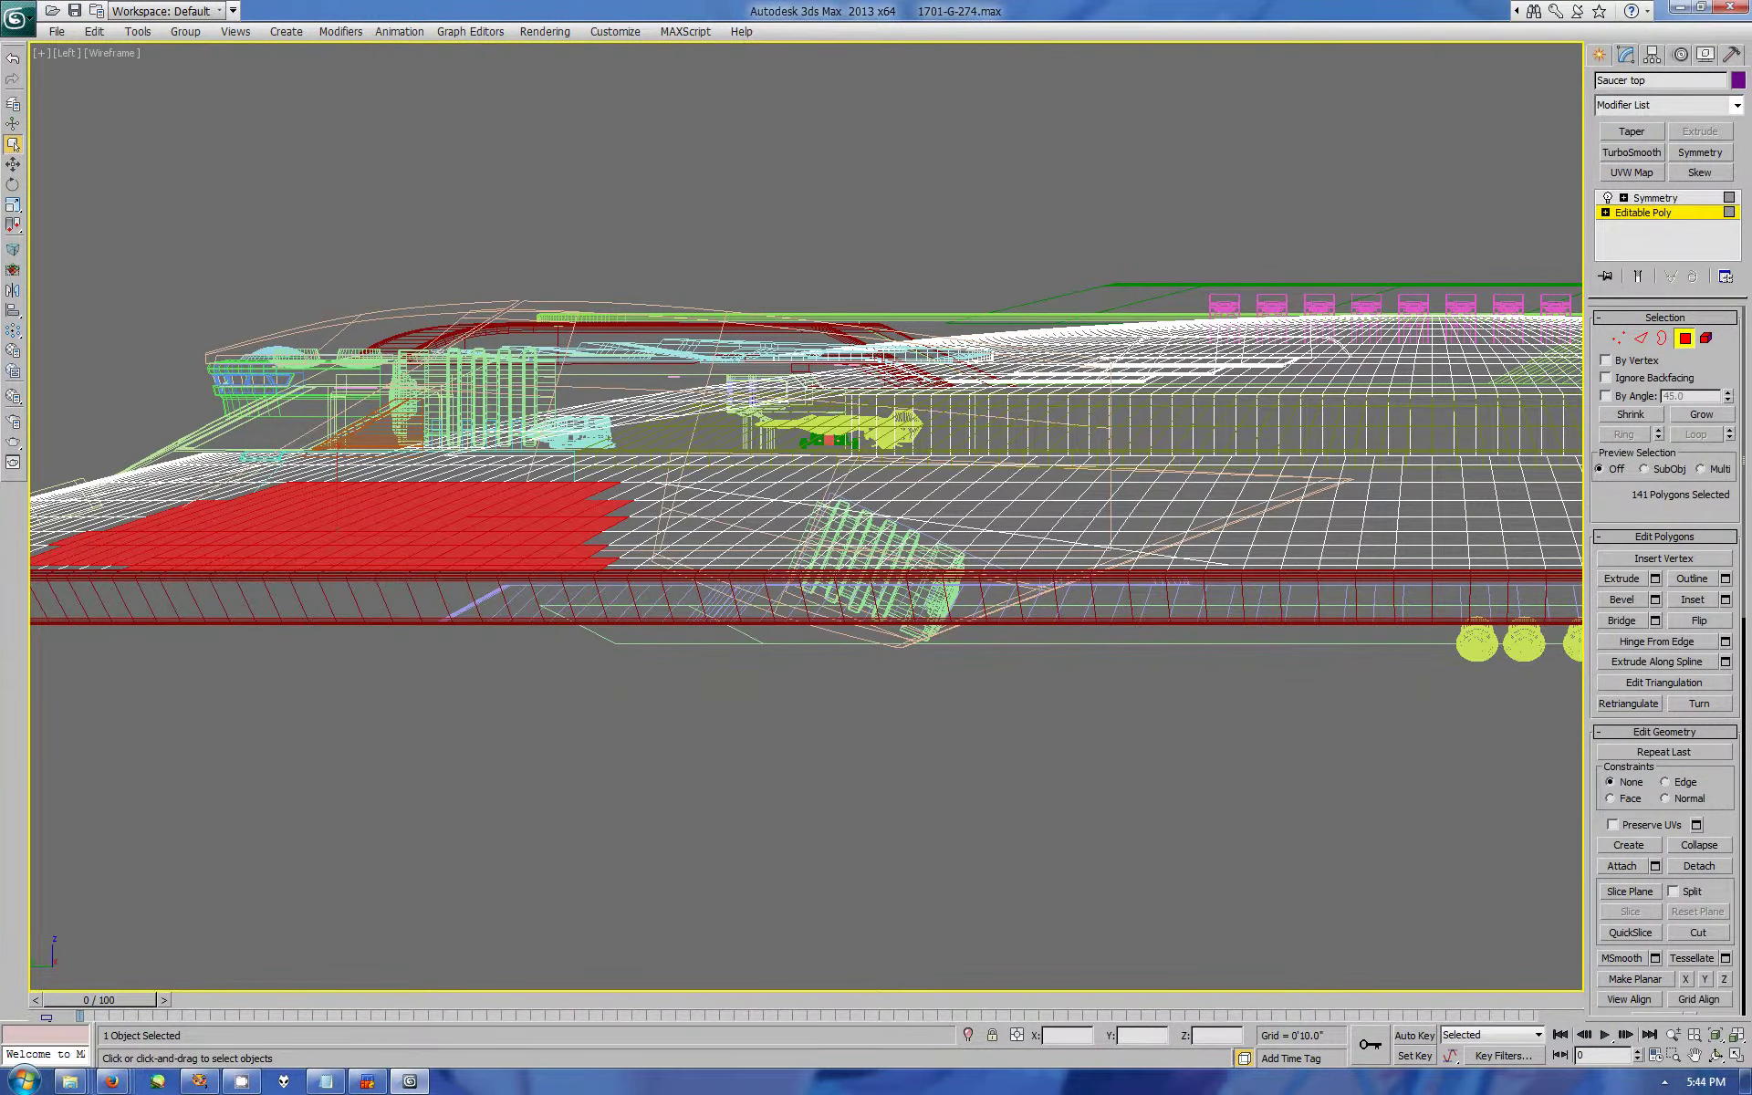
key("alt+w")
Step: In the enlarged Top view, box-select and add faces along the rim's diagonal strip
right_click(579, 407)
key("alt+w")
scroll(1251, 340, "up", 5)
left_click(1283, 302, "ctrl")
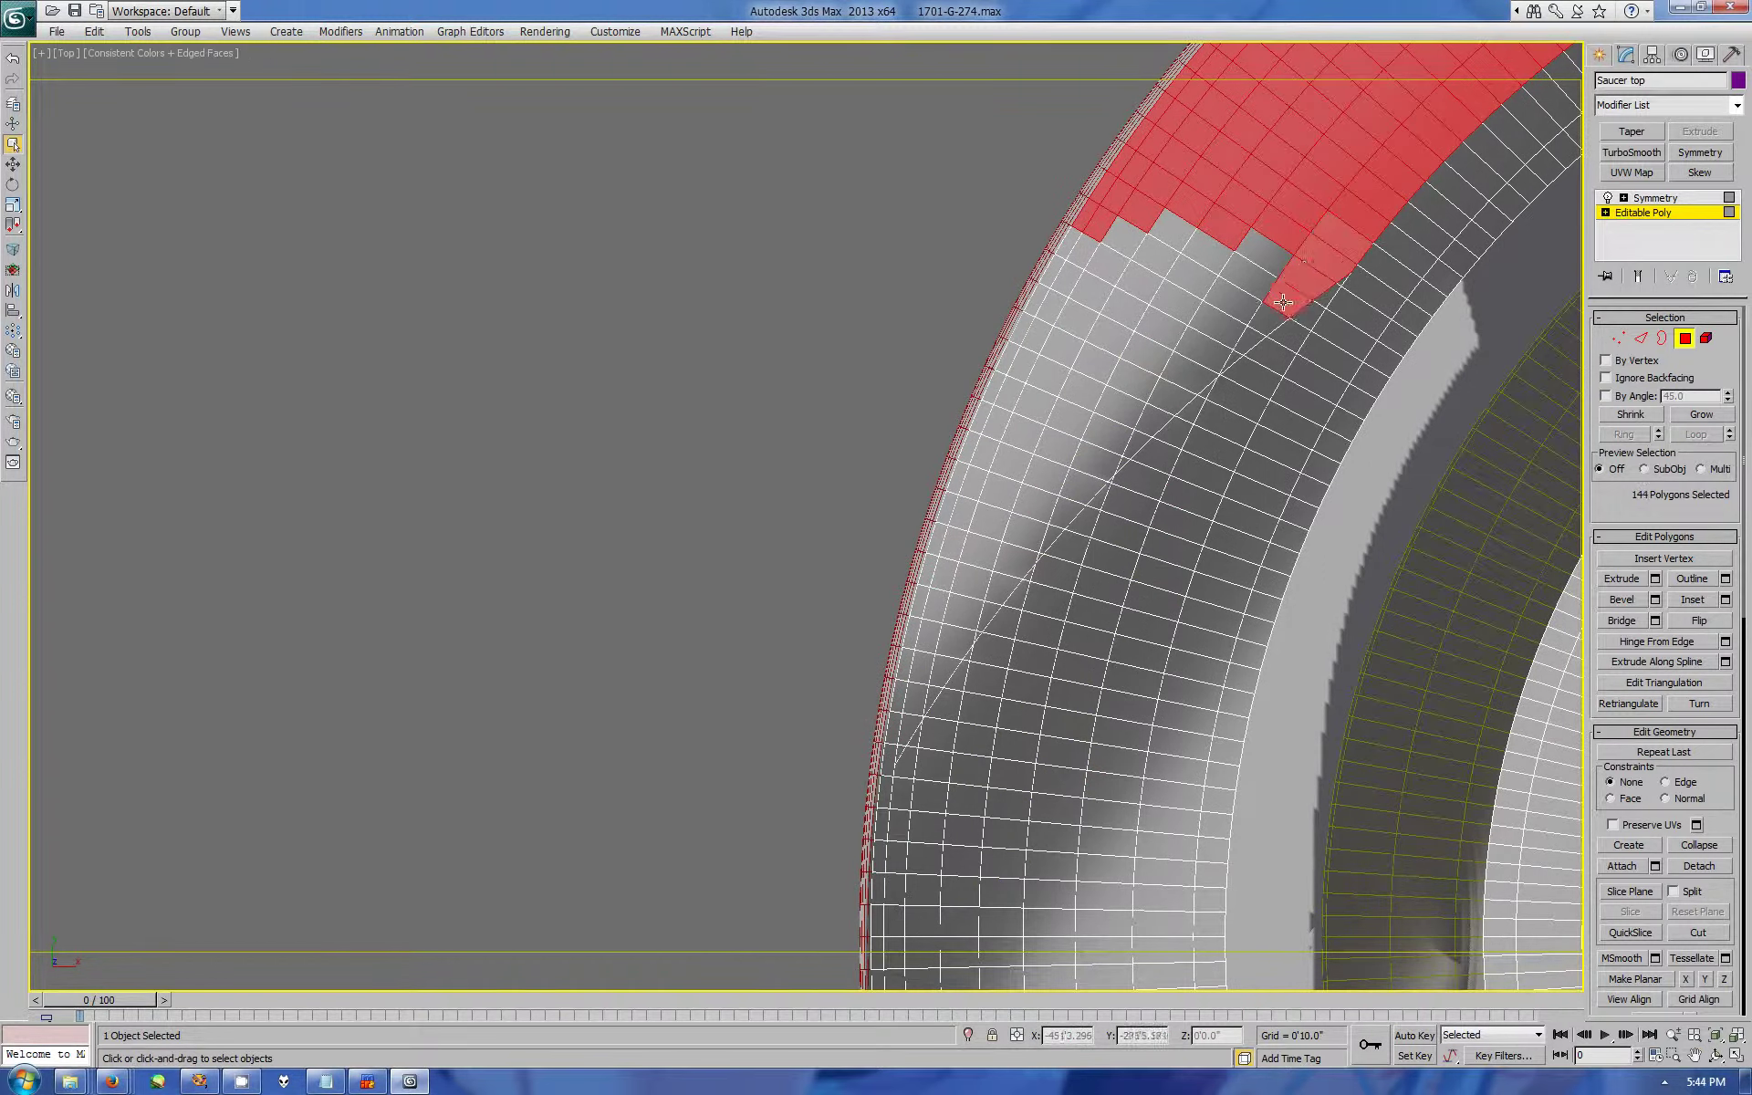
scroll(1260, 352, "up", 2)
left_click_drag(956, 248, 1207, 420)
left_click(1186, 477, "ctrl")
left_click(1122, 547, "ctrl")
left_click(1063, 639, "ctrl")
left_click(1008, 707, "ctrl")
left_click(947, 792, "ctrl")
Step: Add the remaining grey strip faces, then switch to Edge level (132 edges)
left_click(940, 831, "ctrl")
left_click(986, 639, "ctrl")
left_click(1045, 561, "ctrl")
left_click(1022, 511, "ctrl")
left_click(995, 594, "ctrl")
left_click(1132, 456, "ctrl")
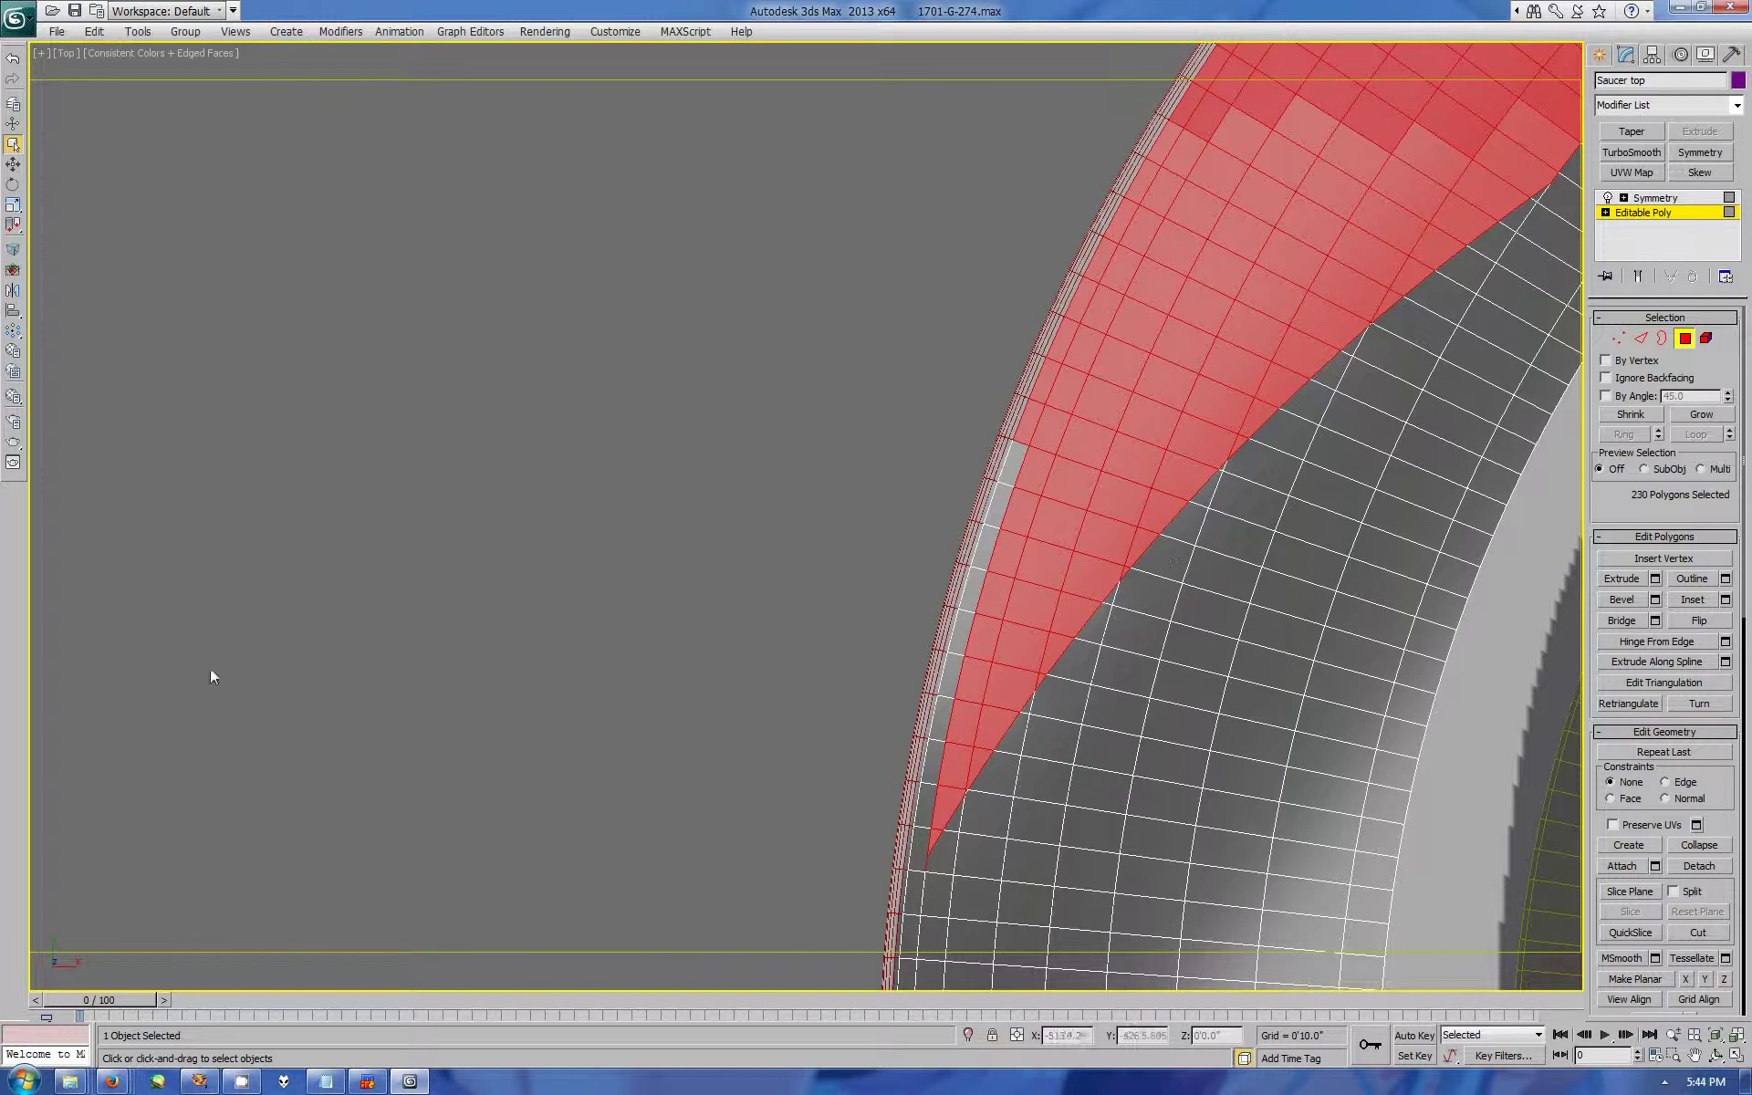
left_click(13, 165)
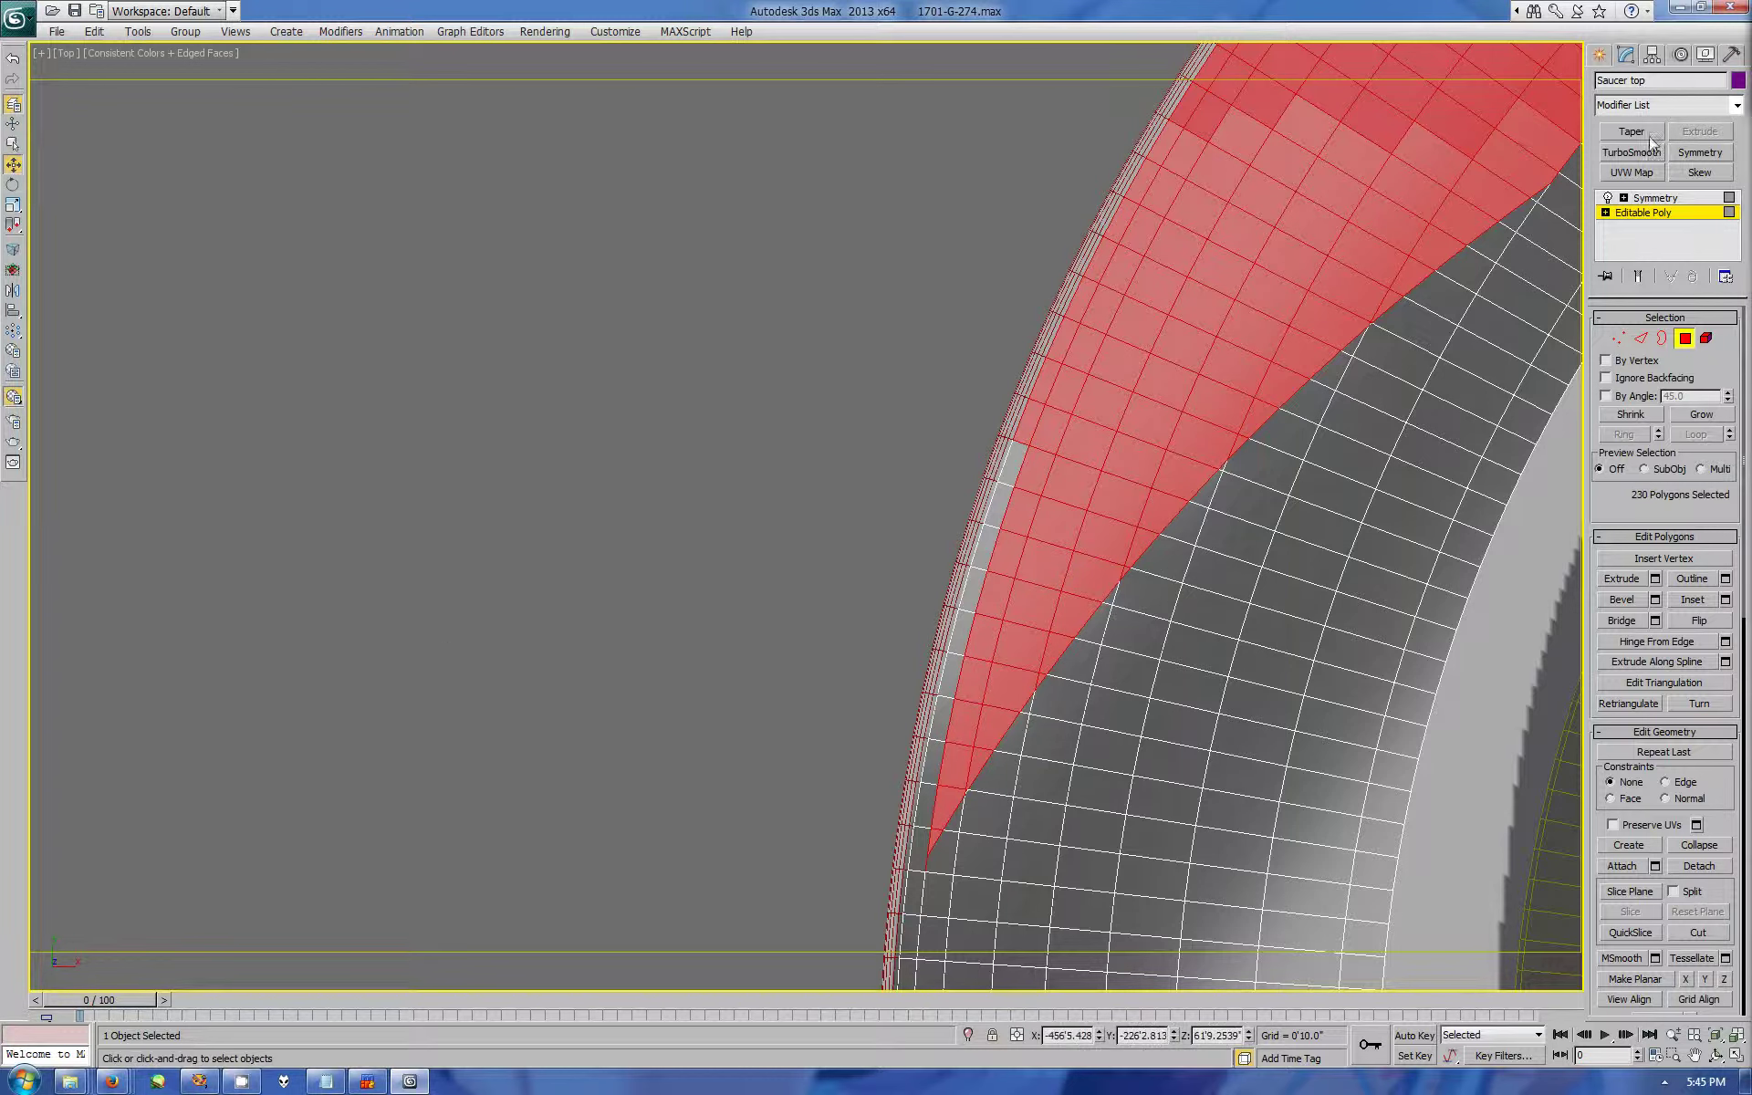
left_click(1640, 338, "ctrl")
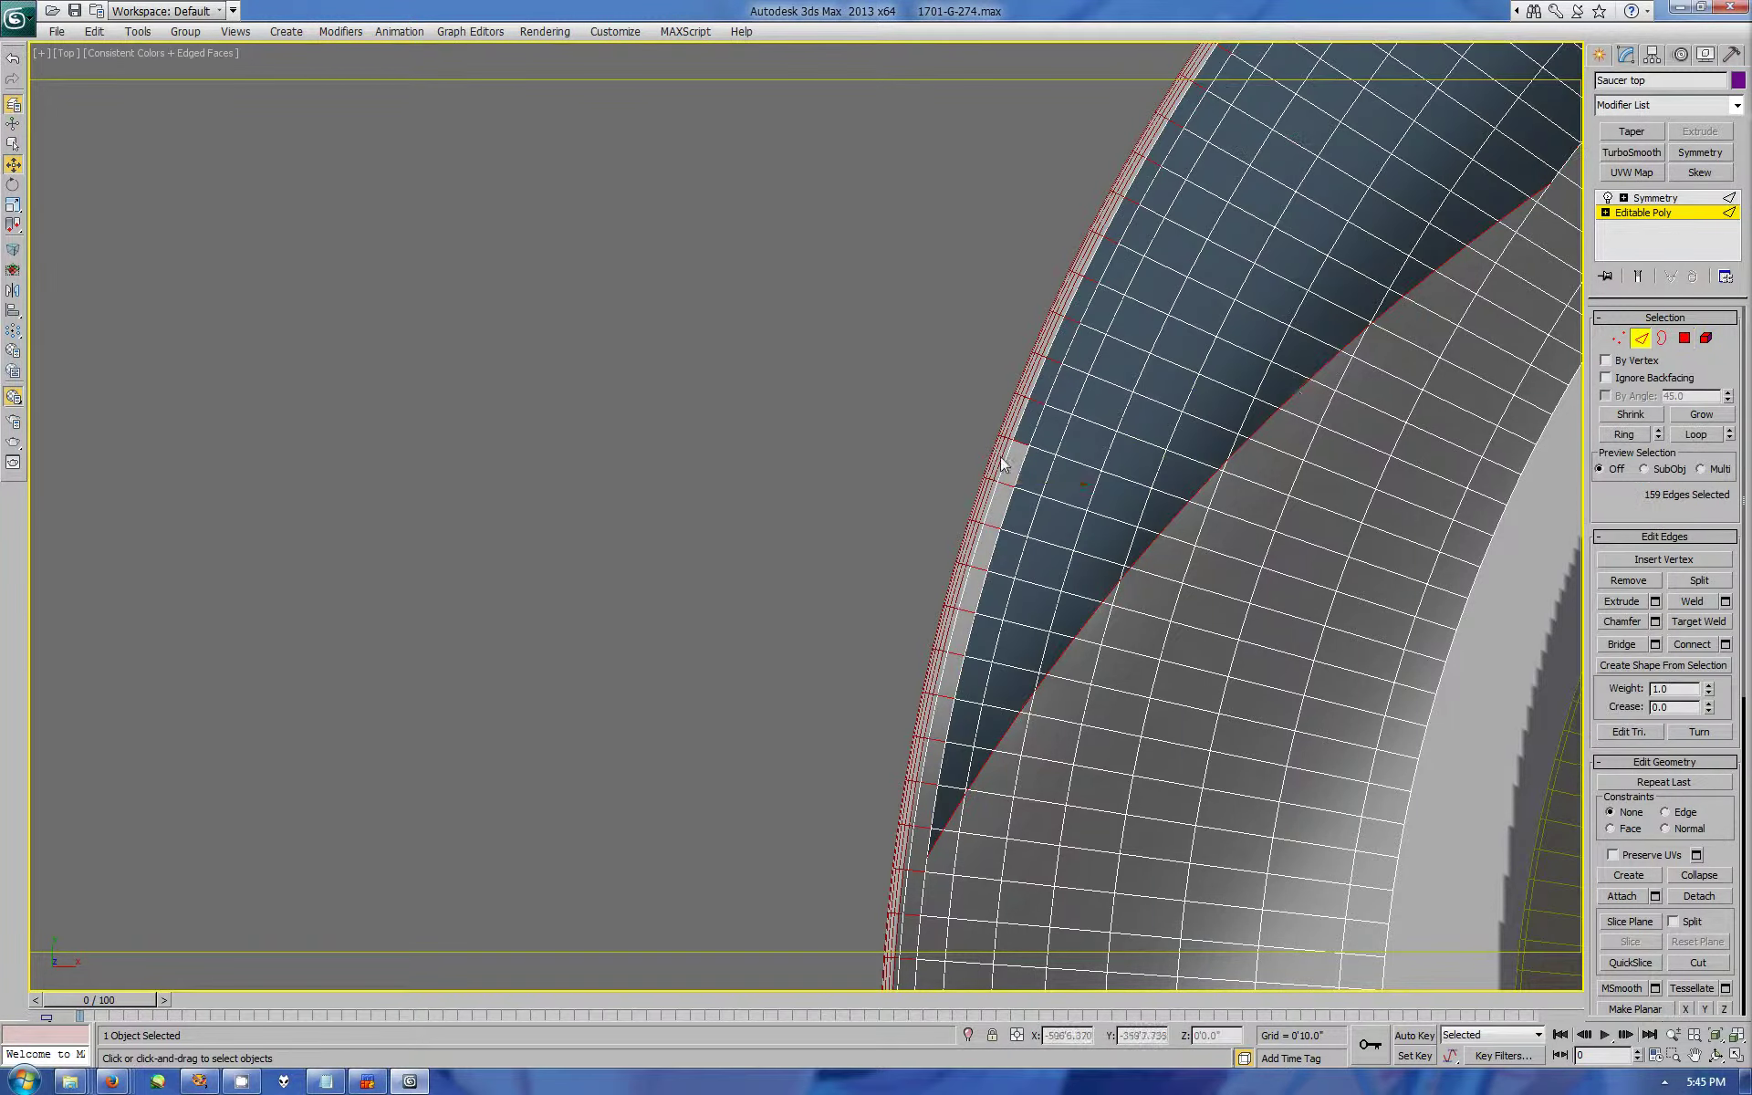
Step: Return to face level and note 'probably should render out and paint it on vs goofing with the mesh'
left_click(1684, 338, "ctrl")
scroll(1013, 587, "down", 3)
scroll(1013, 587, "up", 3)
scroll(1013, 587, "up", 2)
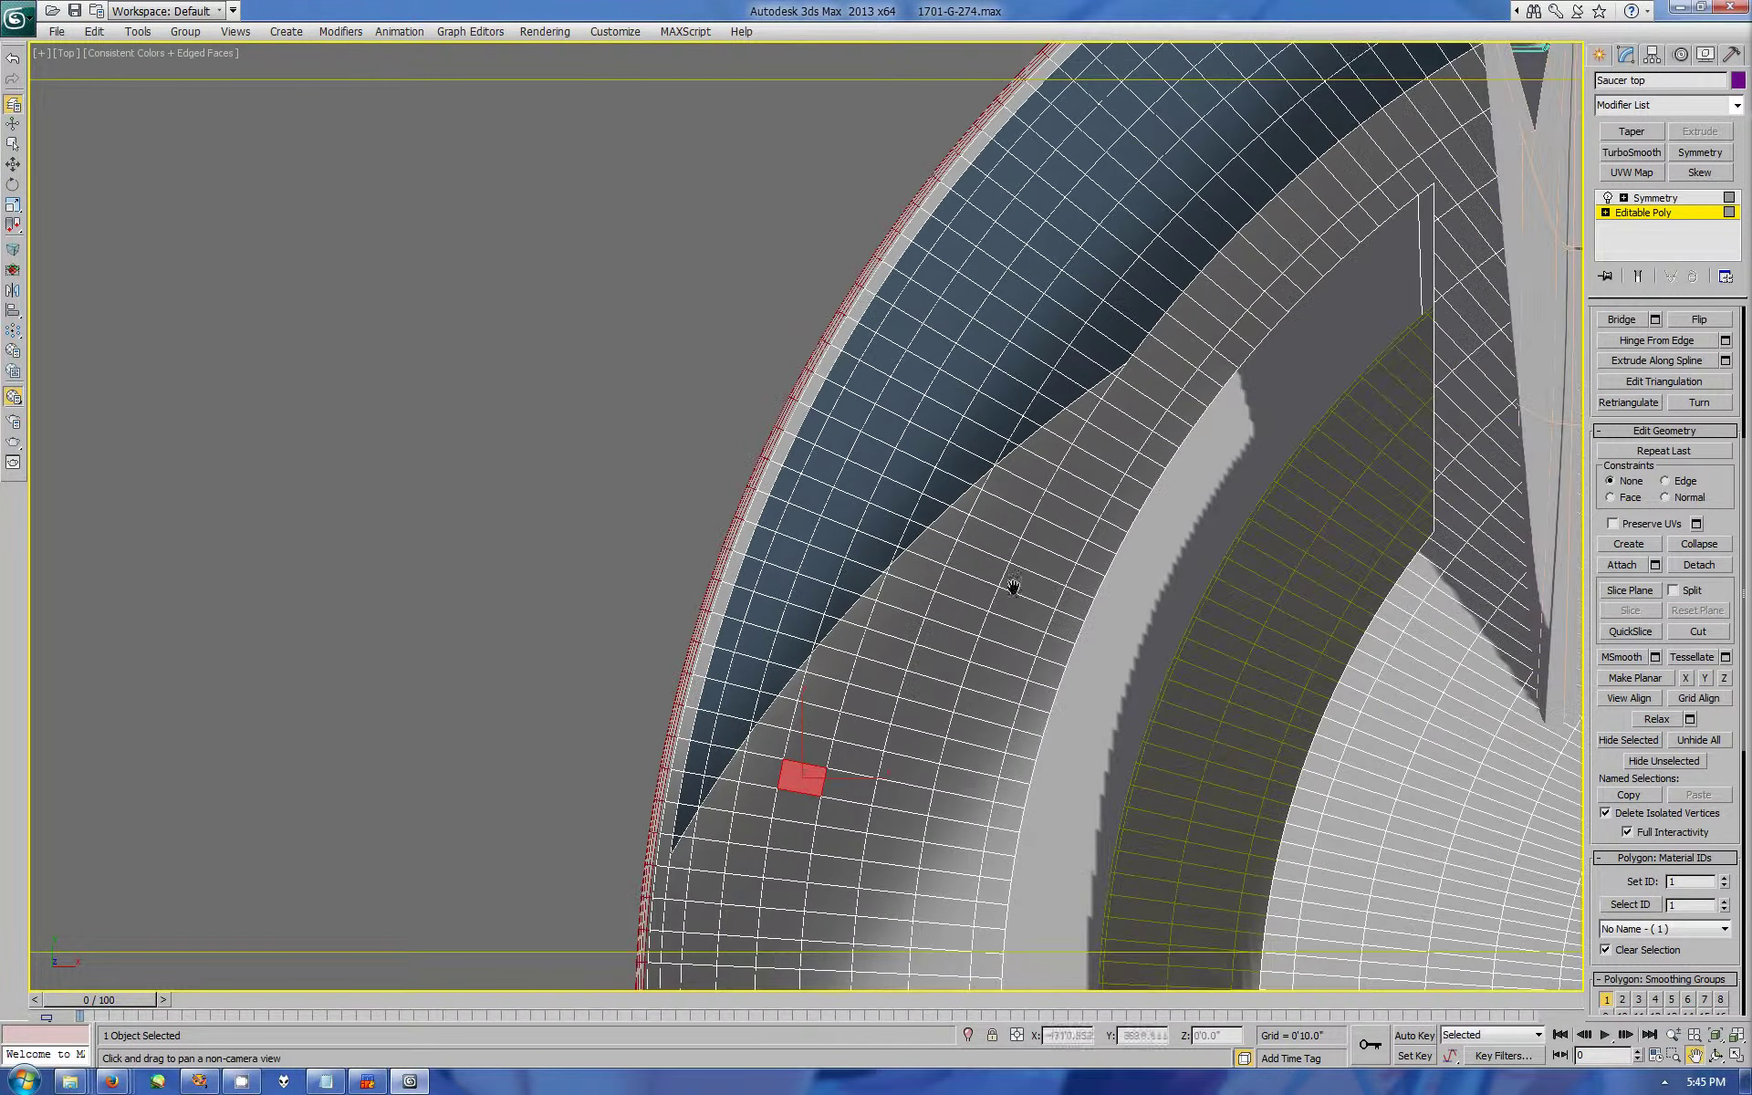
type("probably should render out and paint it on")
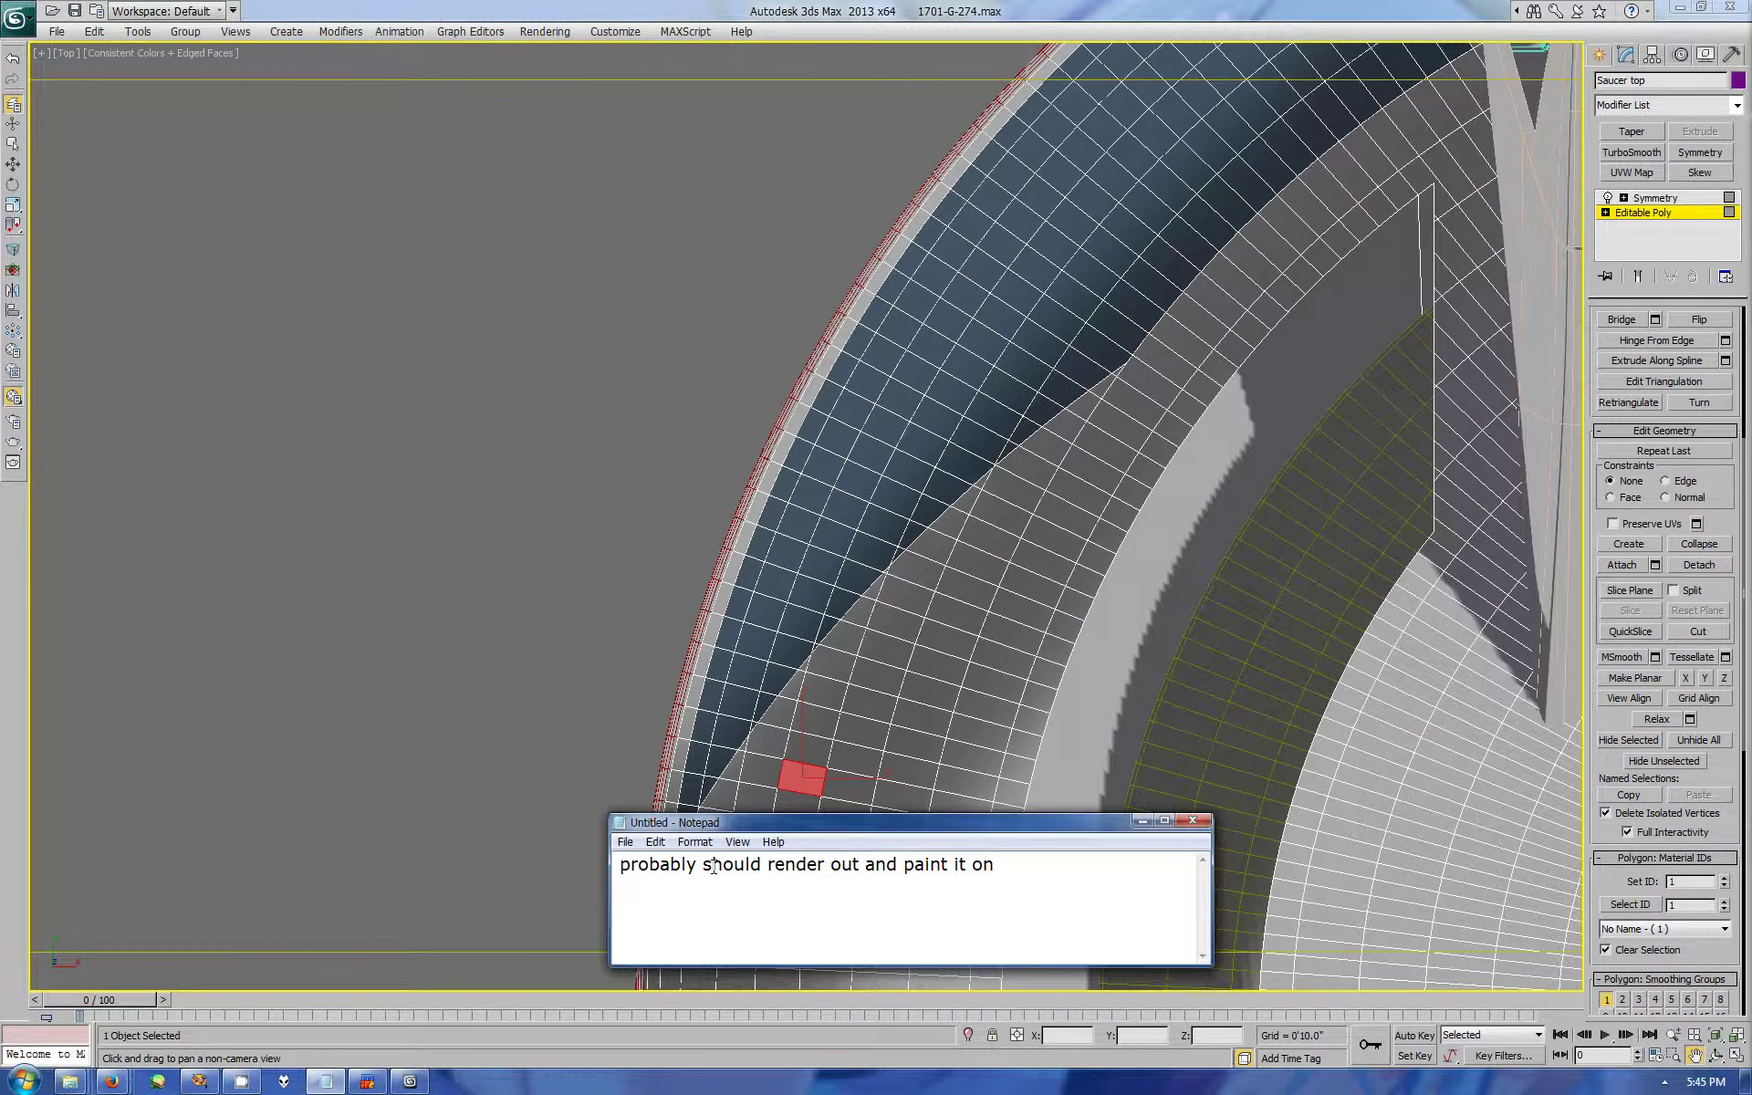
type(" vs goofing with the mesh itself.")
key("alt+Tab")
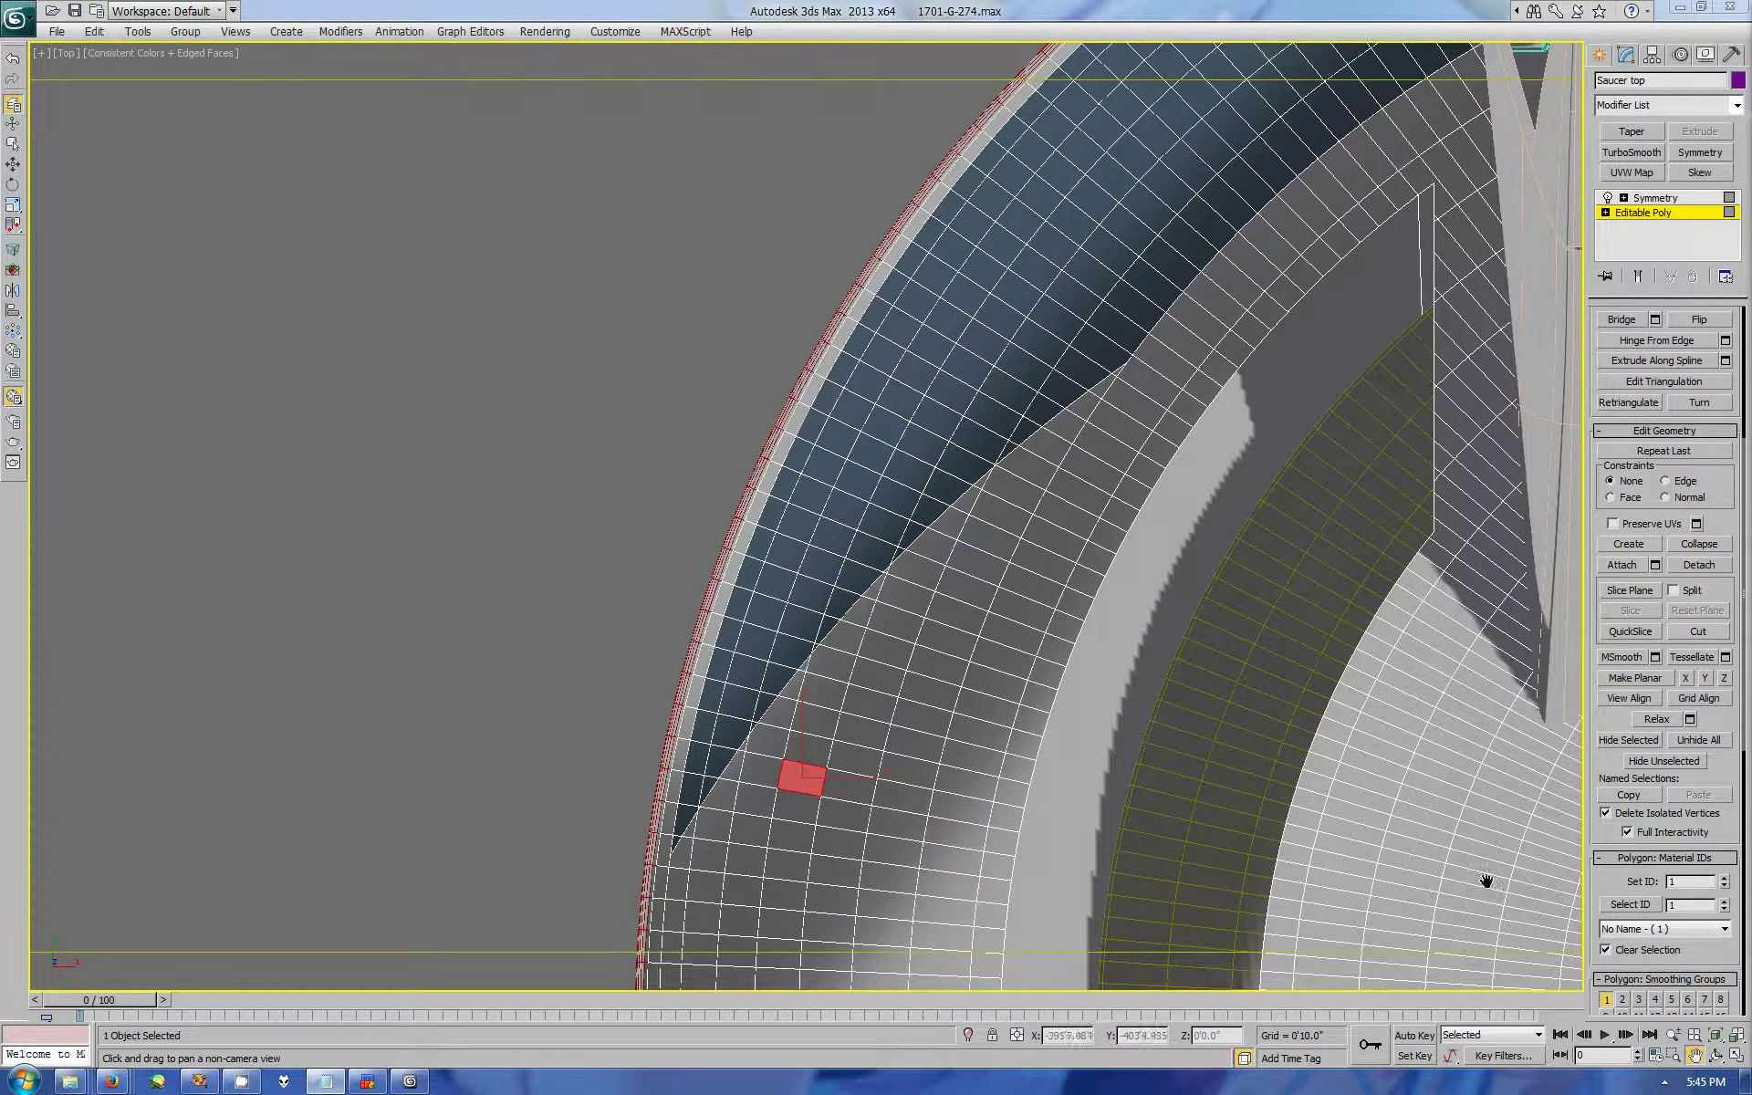
scroll(633, 559, "down", 3)
scroll(775, 512, "down", 3)
scroll(998, 583, "up", 8)
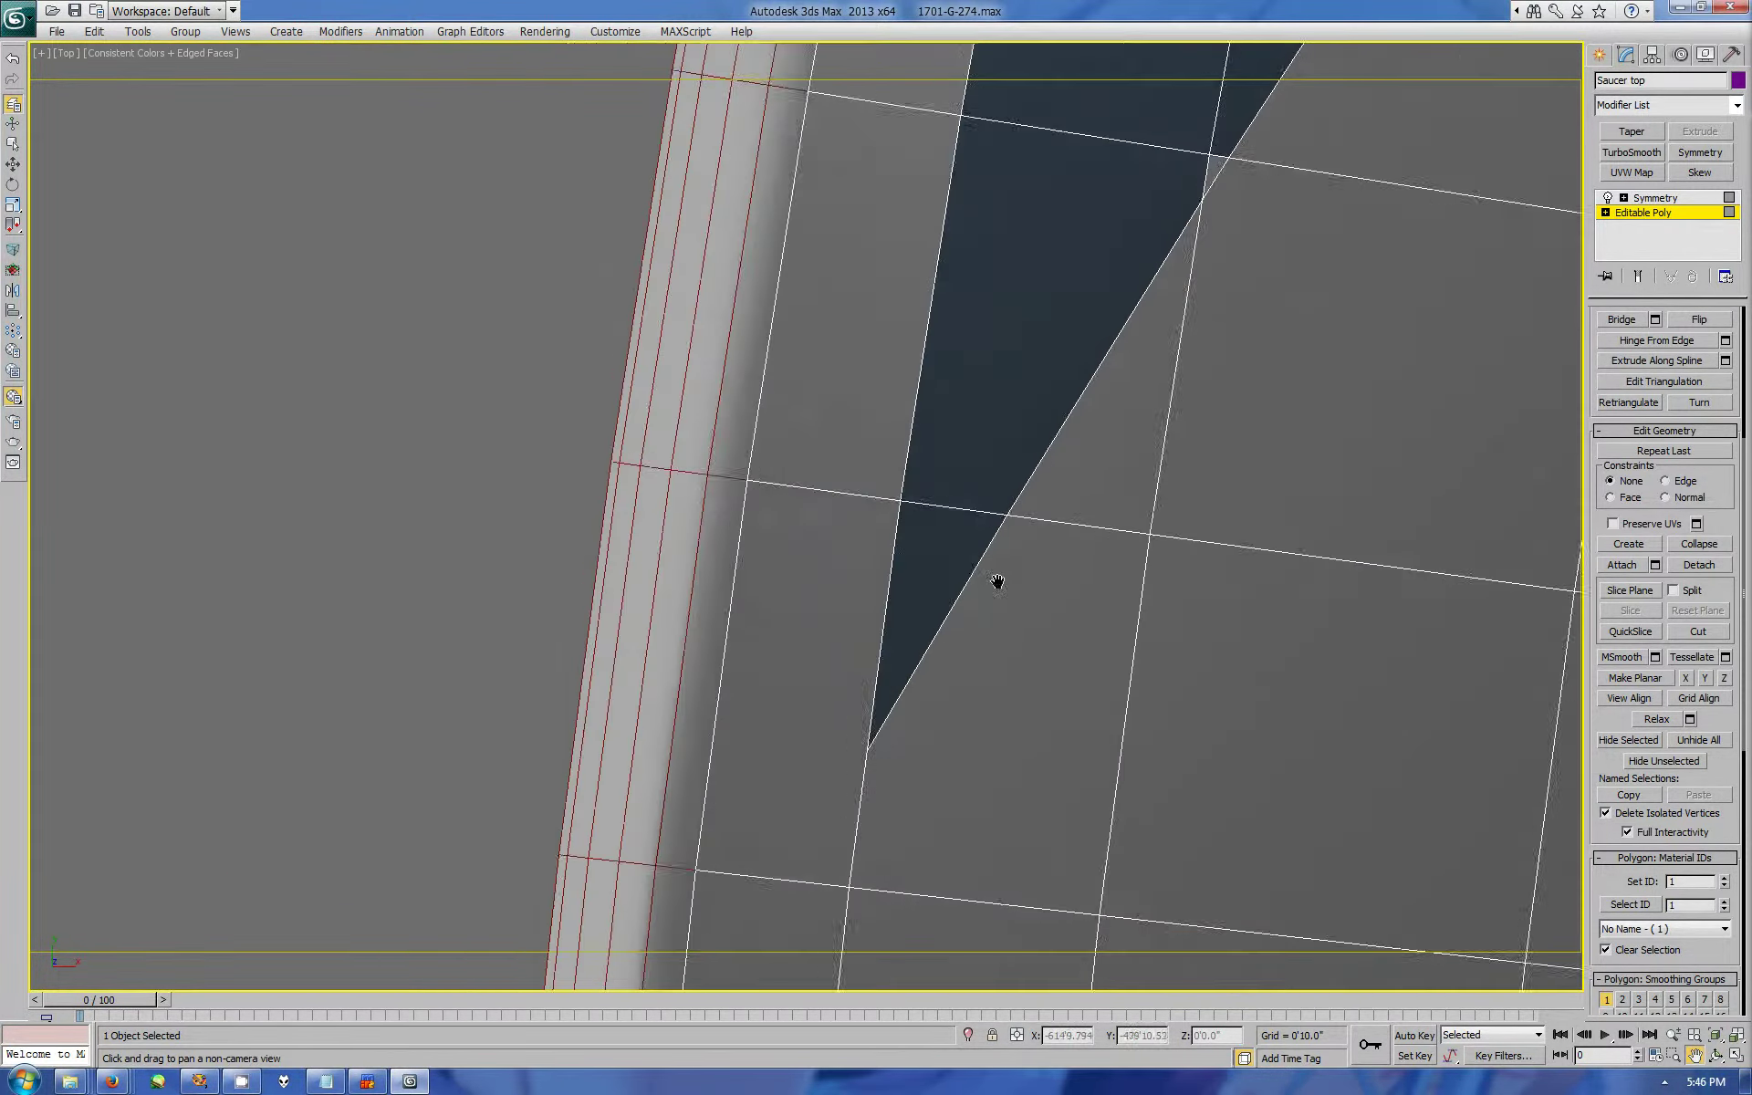
scroll(858, 517, "up", 4)
Step: Note 'Really hate this as it was never that', then region-select the dark triangle's tip vertex
key("alt+Tab")
type("Really hate this as it was never that")
key("alt+Tab")
key("1")
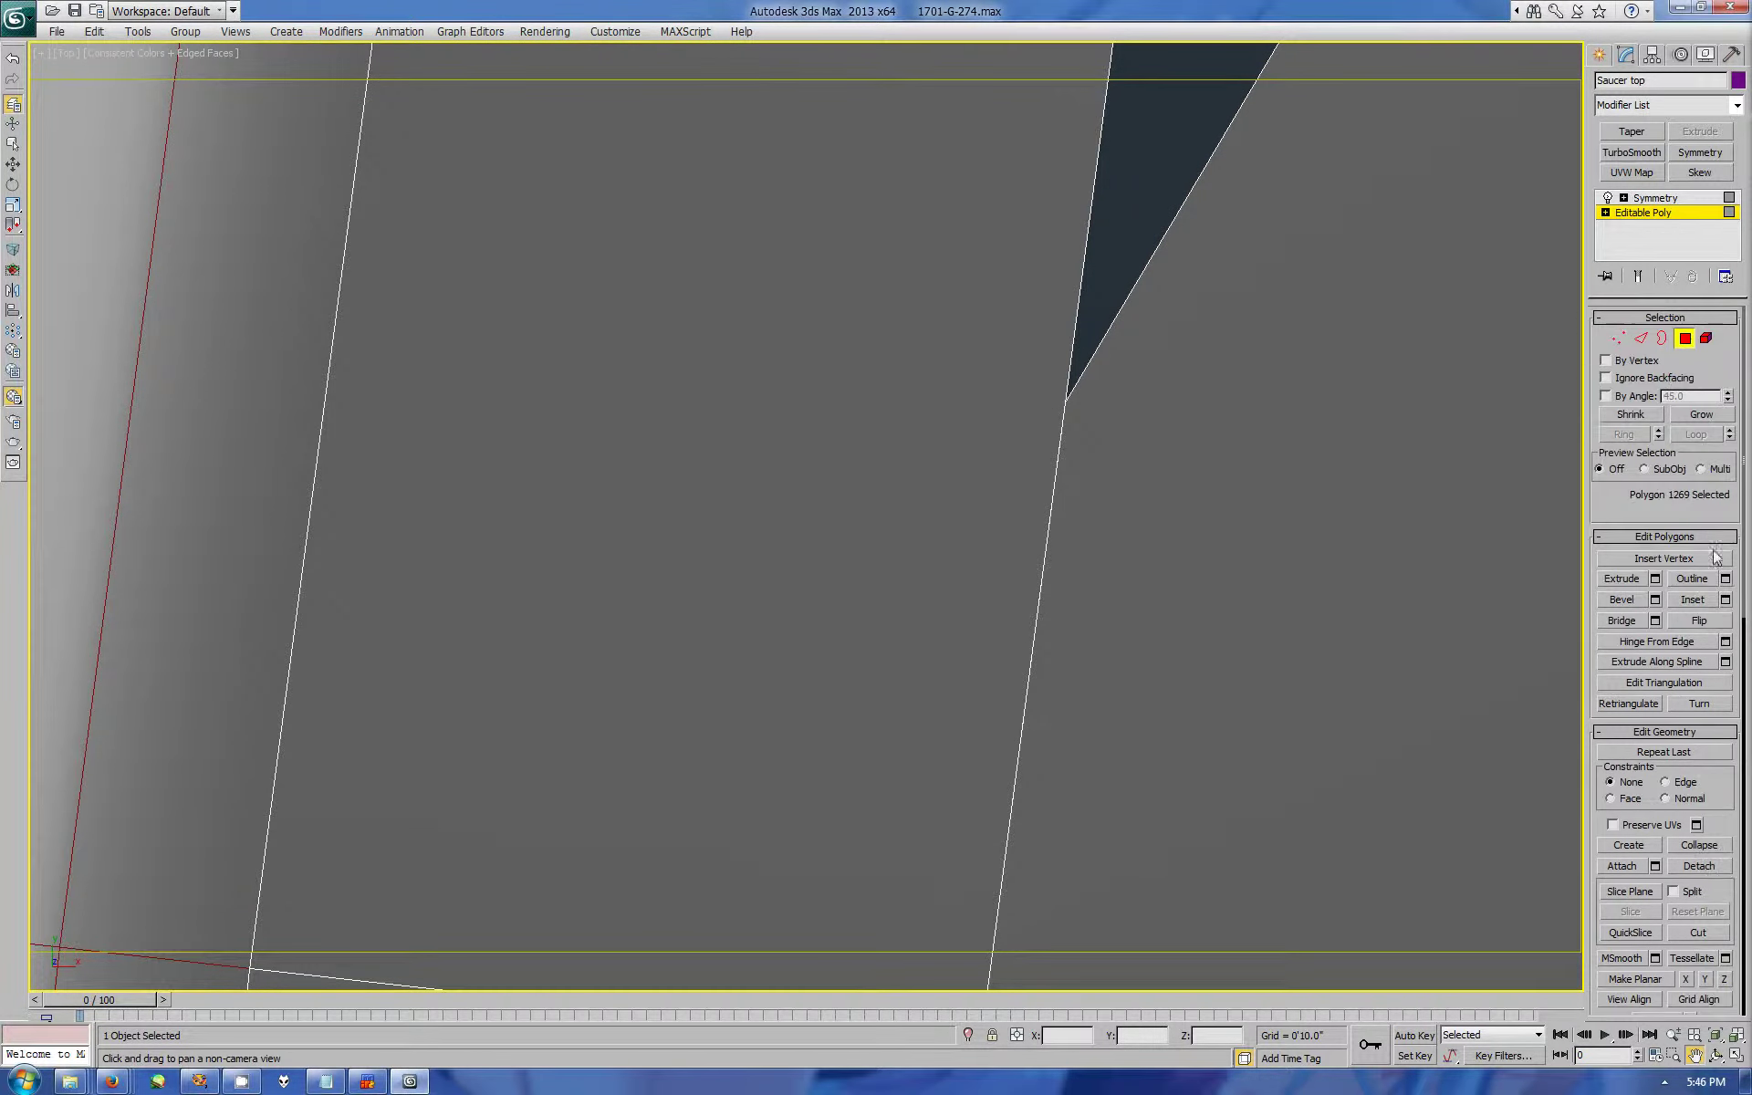
left_click_drag(963, 388, 1180, 448)
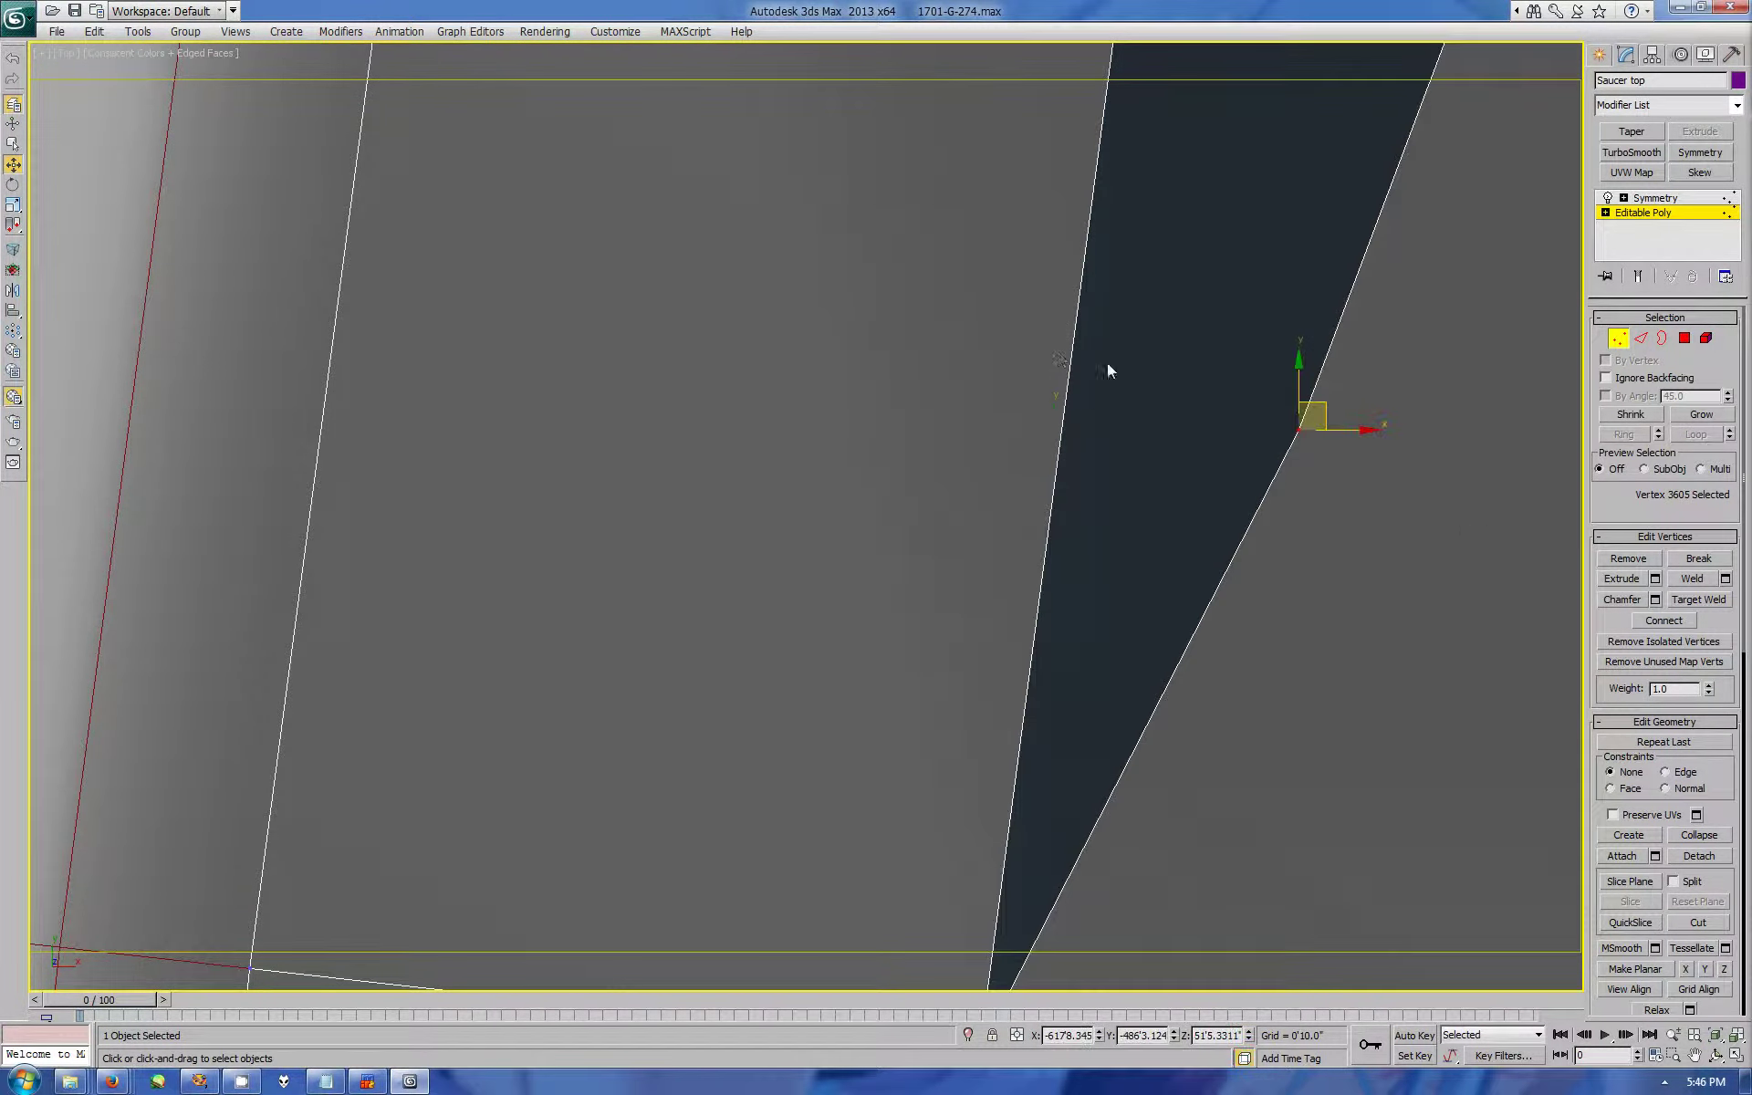
Step: Rewrite the notes as 'More often than this happens...' with the typo fixed, then hide them
key("alt+Tab")
key("ctrl+a")
type("Mopre often than")
left_click(495, 859)
key("BackSpace")
left_click(694, 858)
type("this happens. I dunno what they did to cutting across things but I wish they would put")
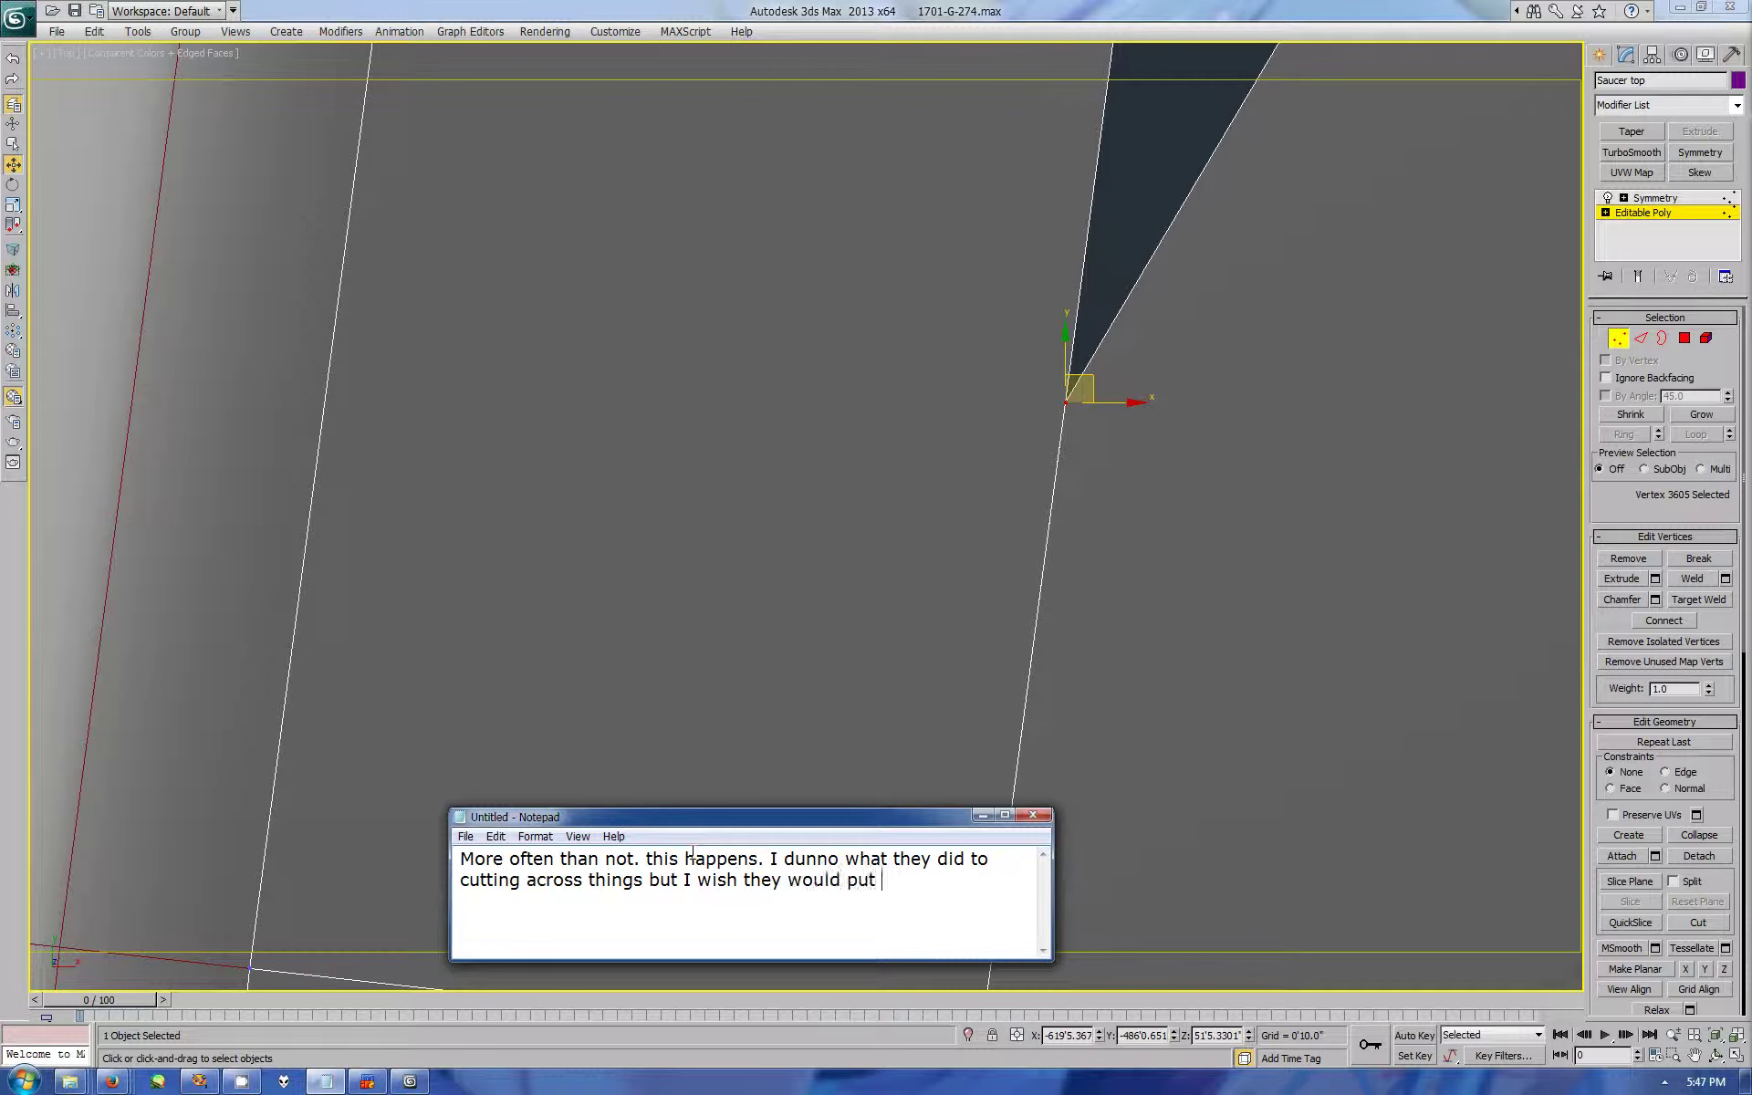
type(" it back to the way it was on 2010.")
key("alt+Tab")
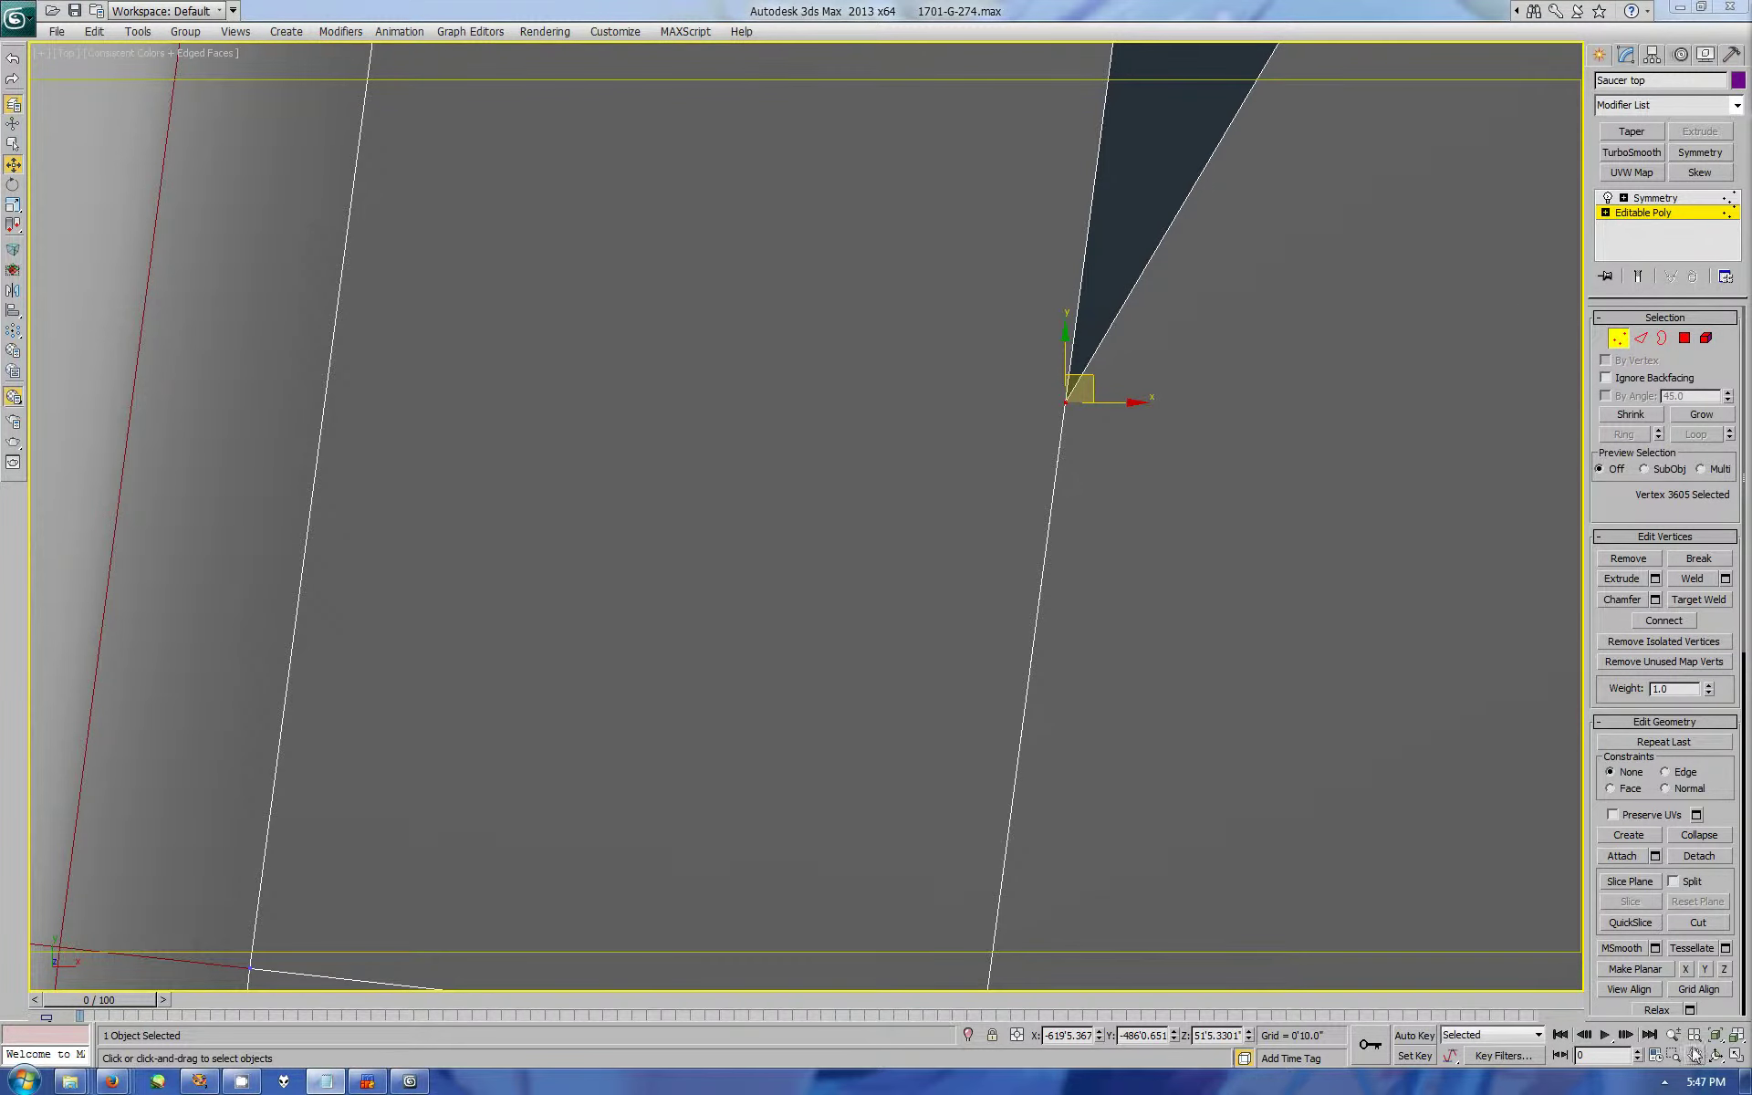
scroll(1150, 579, "up", 5)
Step: Cut a new edge from the top vertex across the face and delete the stray triangle
key("2")
left_click(1698, 962)
left_click(1148, 309)
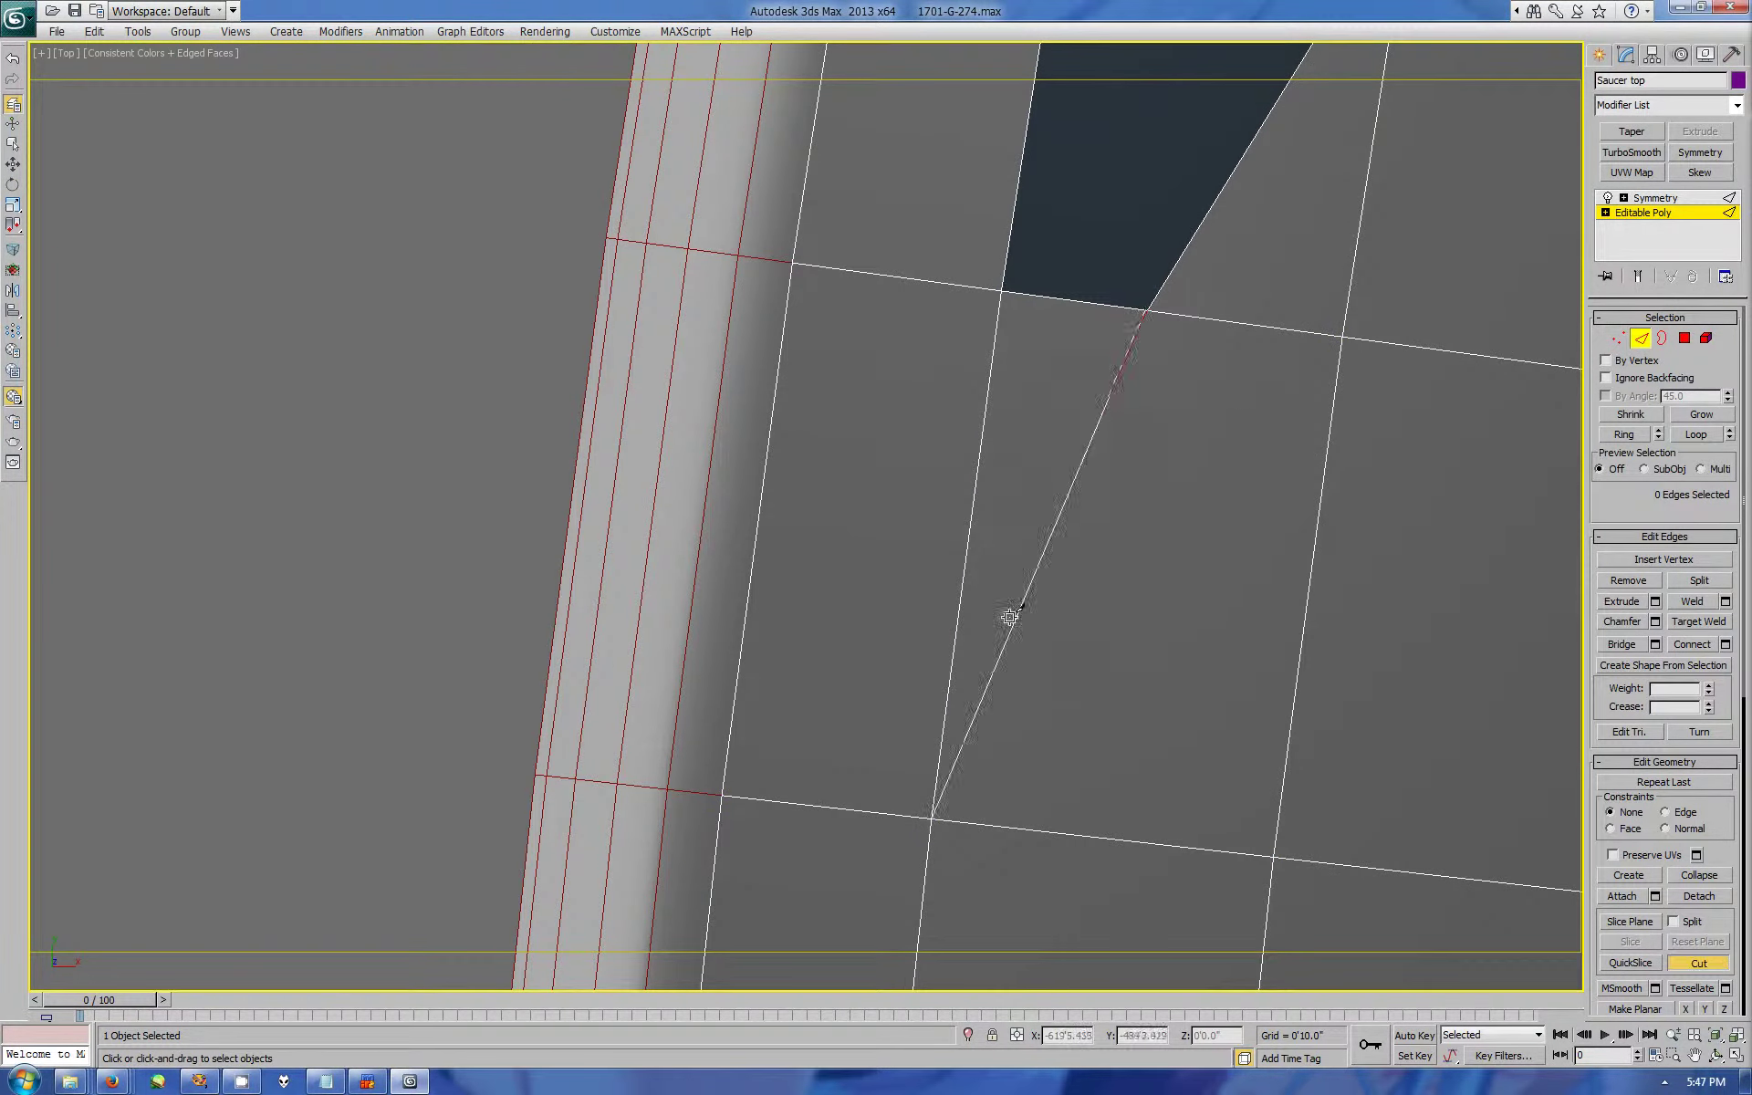
left_click(954, 643)
right_click(1091, 447)
key("4")
left_click(1103, 345)
key("Delete")
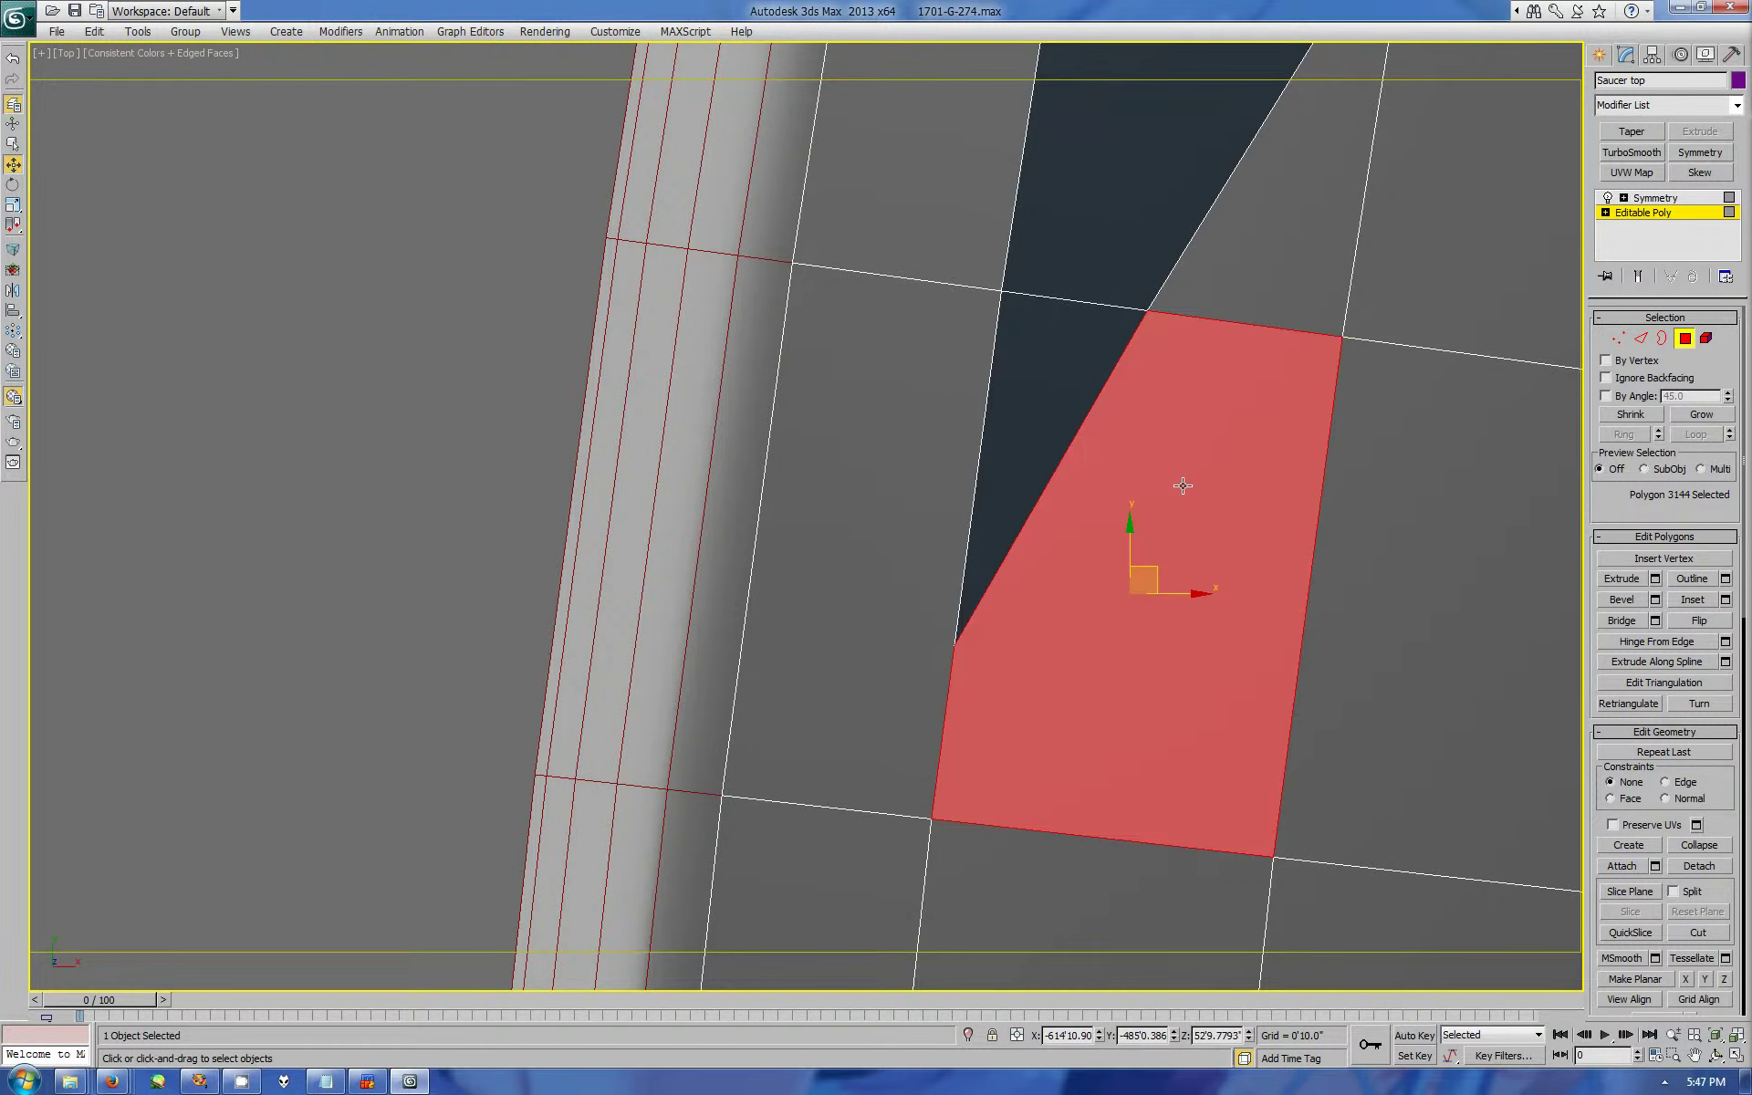
Step: Cut another edge across the face beside the dark gap
left_click(1181, 484)
scroll(1061, 247, "down", 4)
left_click(1040, 257)
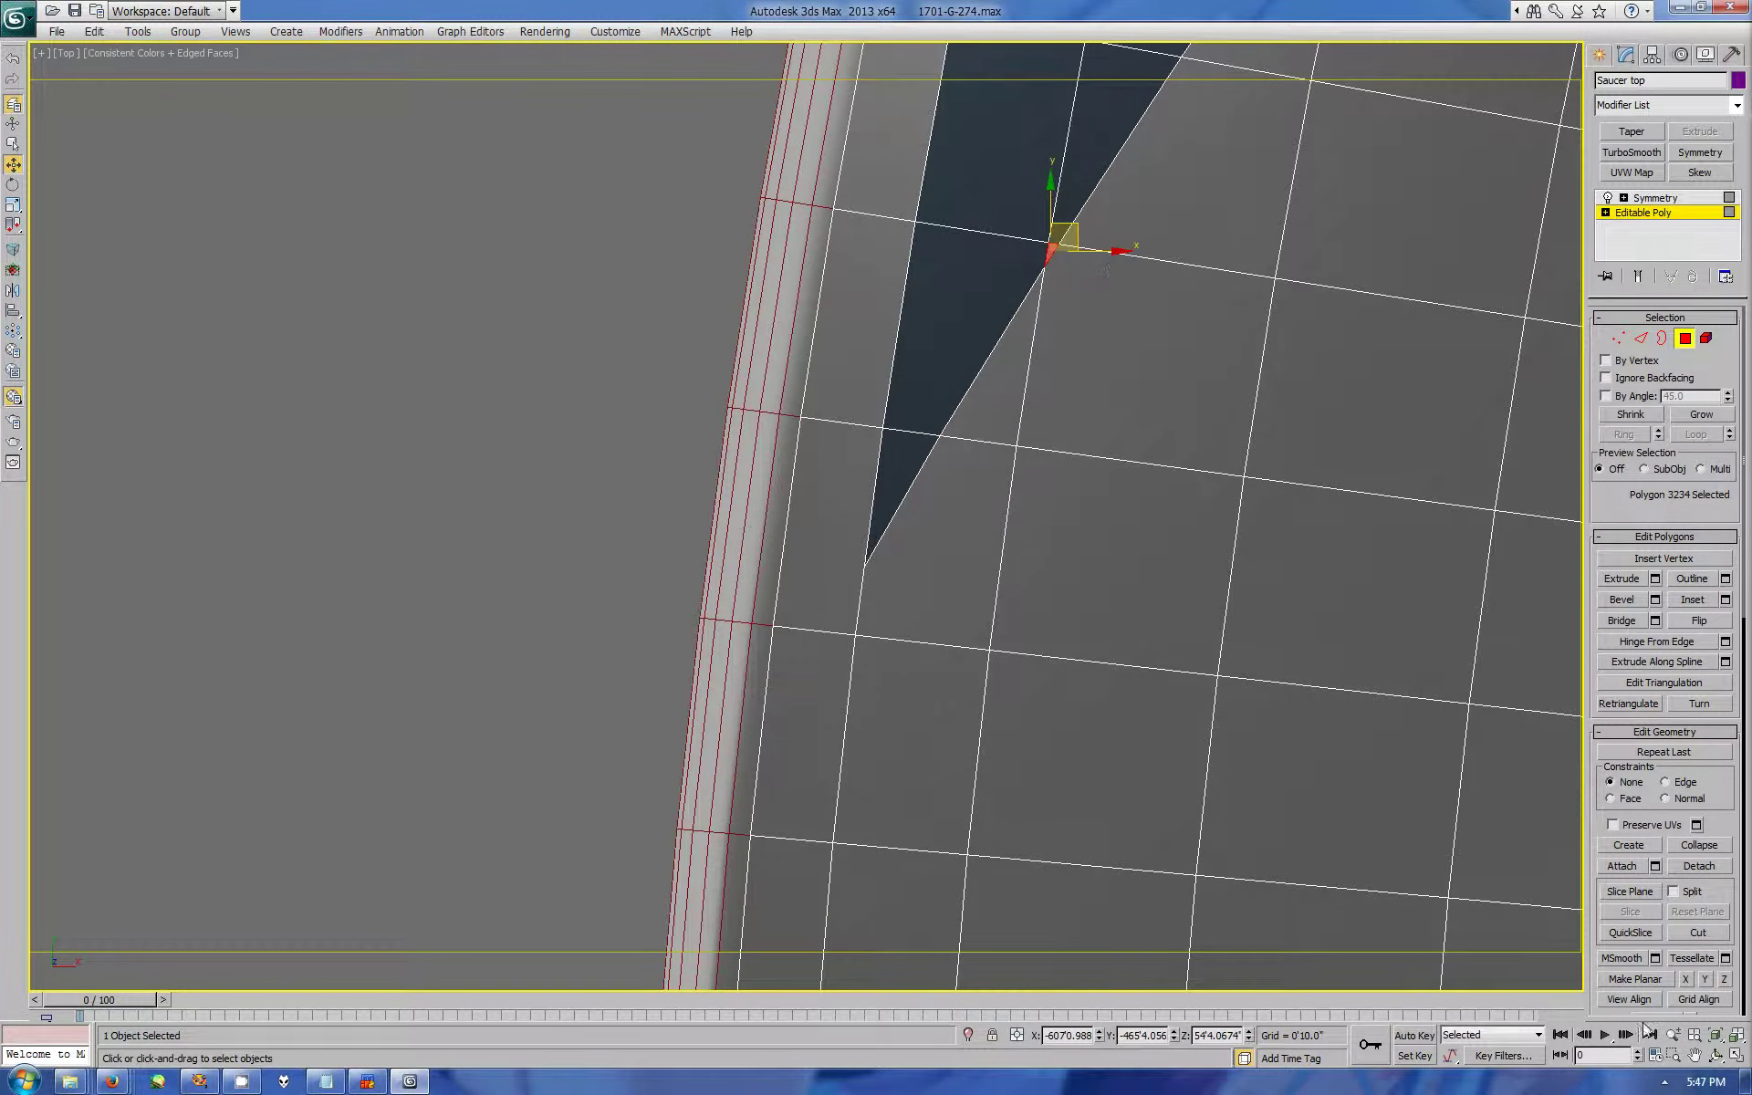
scroll(1040, 258, "down", 3)
scroll(1130, 489, "up", 4)
left_click_drag(1270, 474, 1048, 372)
left_click(1699, 933)
left_click(1252, 408)
left_click(924, 698)
left_click(928, 747)
Step: Select the newly cut face and a face beside the fin
key("w")
left_click(1177, 489)
scroll(1676, 636, "down", 5)
scroll(1676, 636, "up", 3)
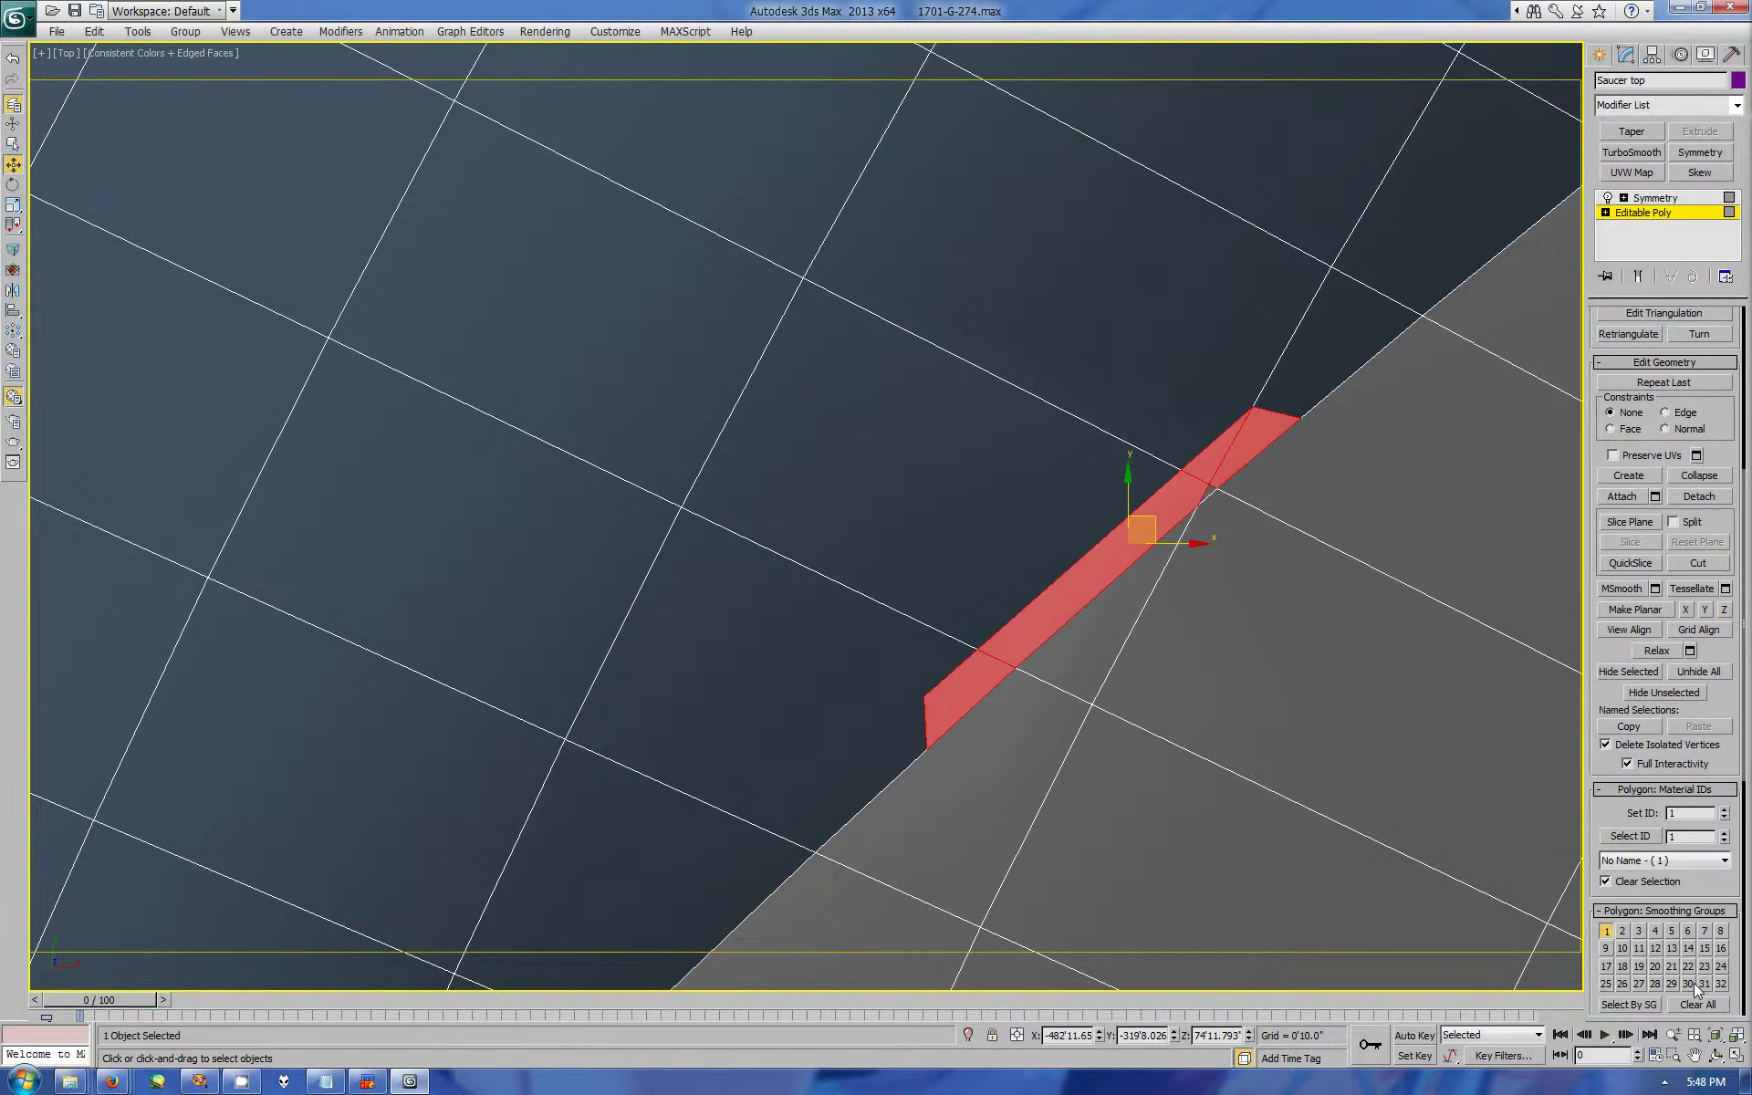
scroll(912, 511, "down", 5)
scroll(867, 507, "down", 3)
left_click(1191, 183)
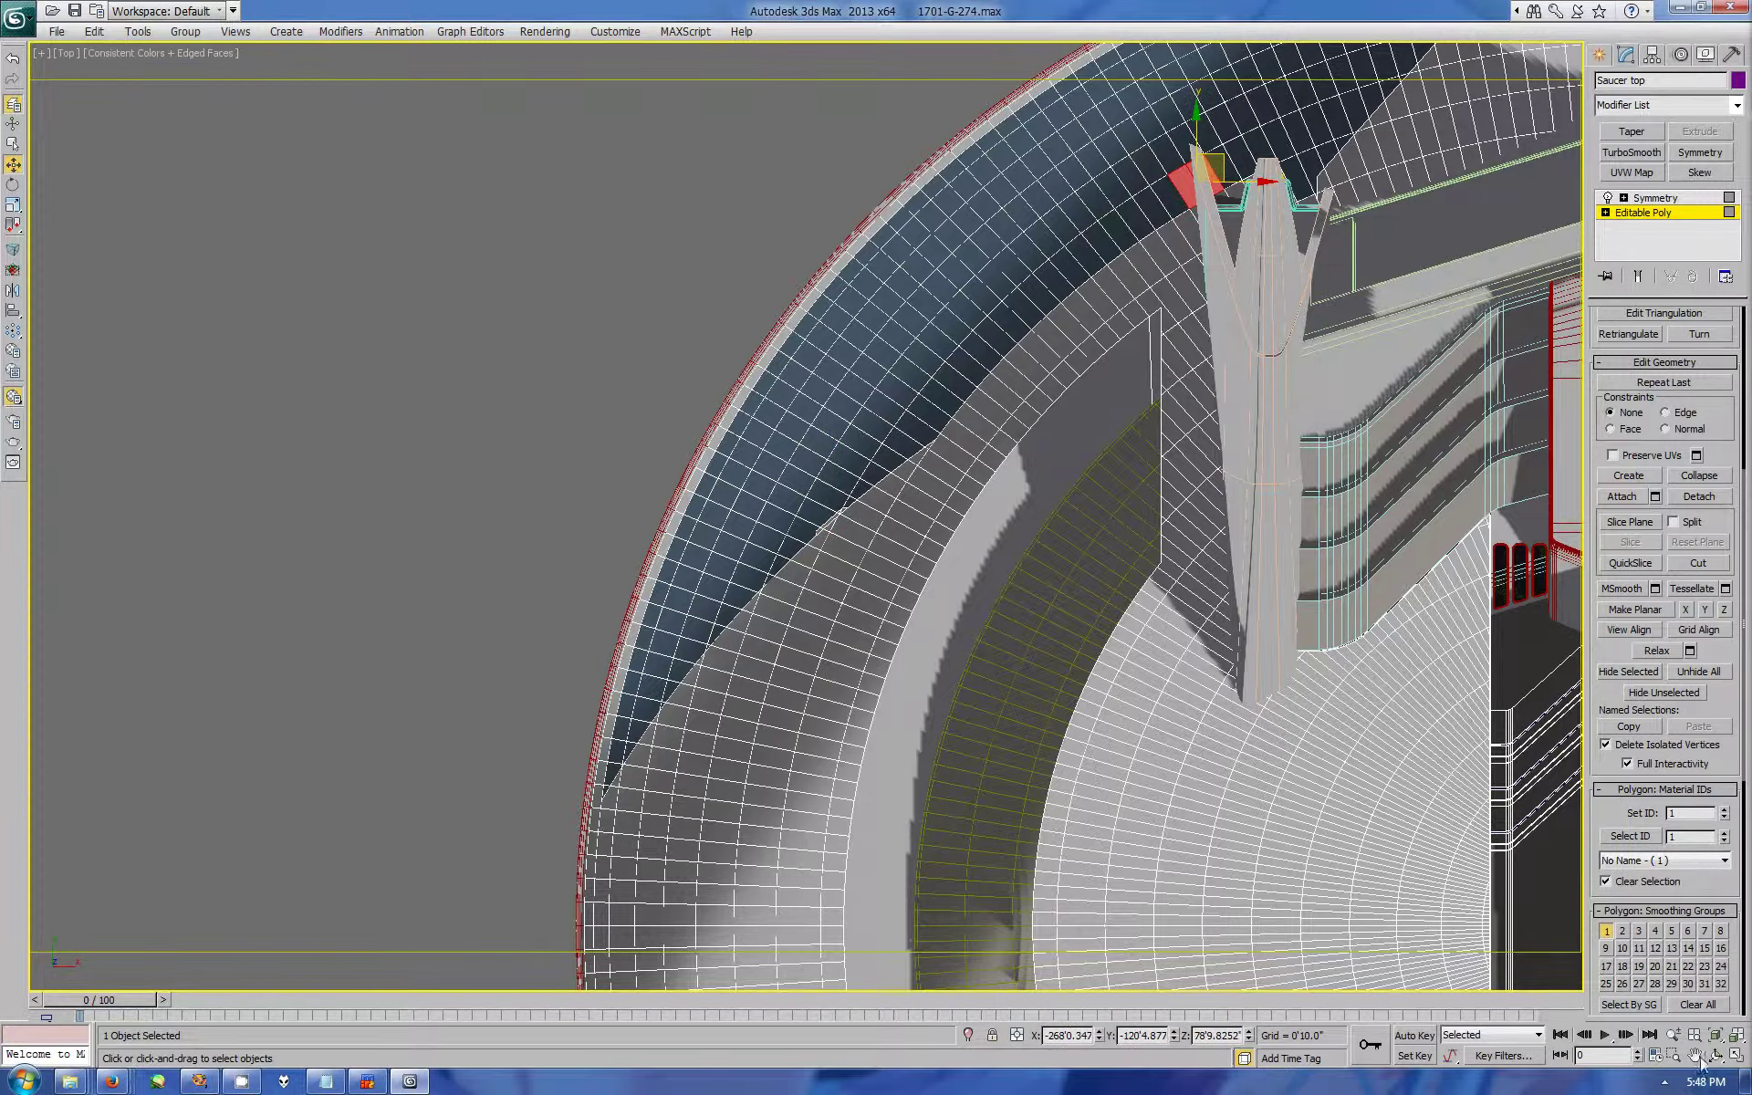
scroll(1204, 109, "up", 10)
Step: Cut a multi-point edge across the fin face
left_click(1699, 563)
left_click(1109, 677)
left_click(1064, 282)
left_click(1074, 364)
left_click(1236, 432)
left_click(1266, 493)
scroll(1263, 489, "down", 2)
left_click(1368, 496)
Step: Select the new faces beside the central spike, undo, and orbit the whole ship
key("w")
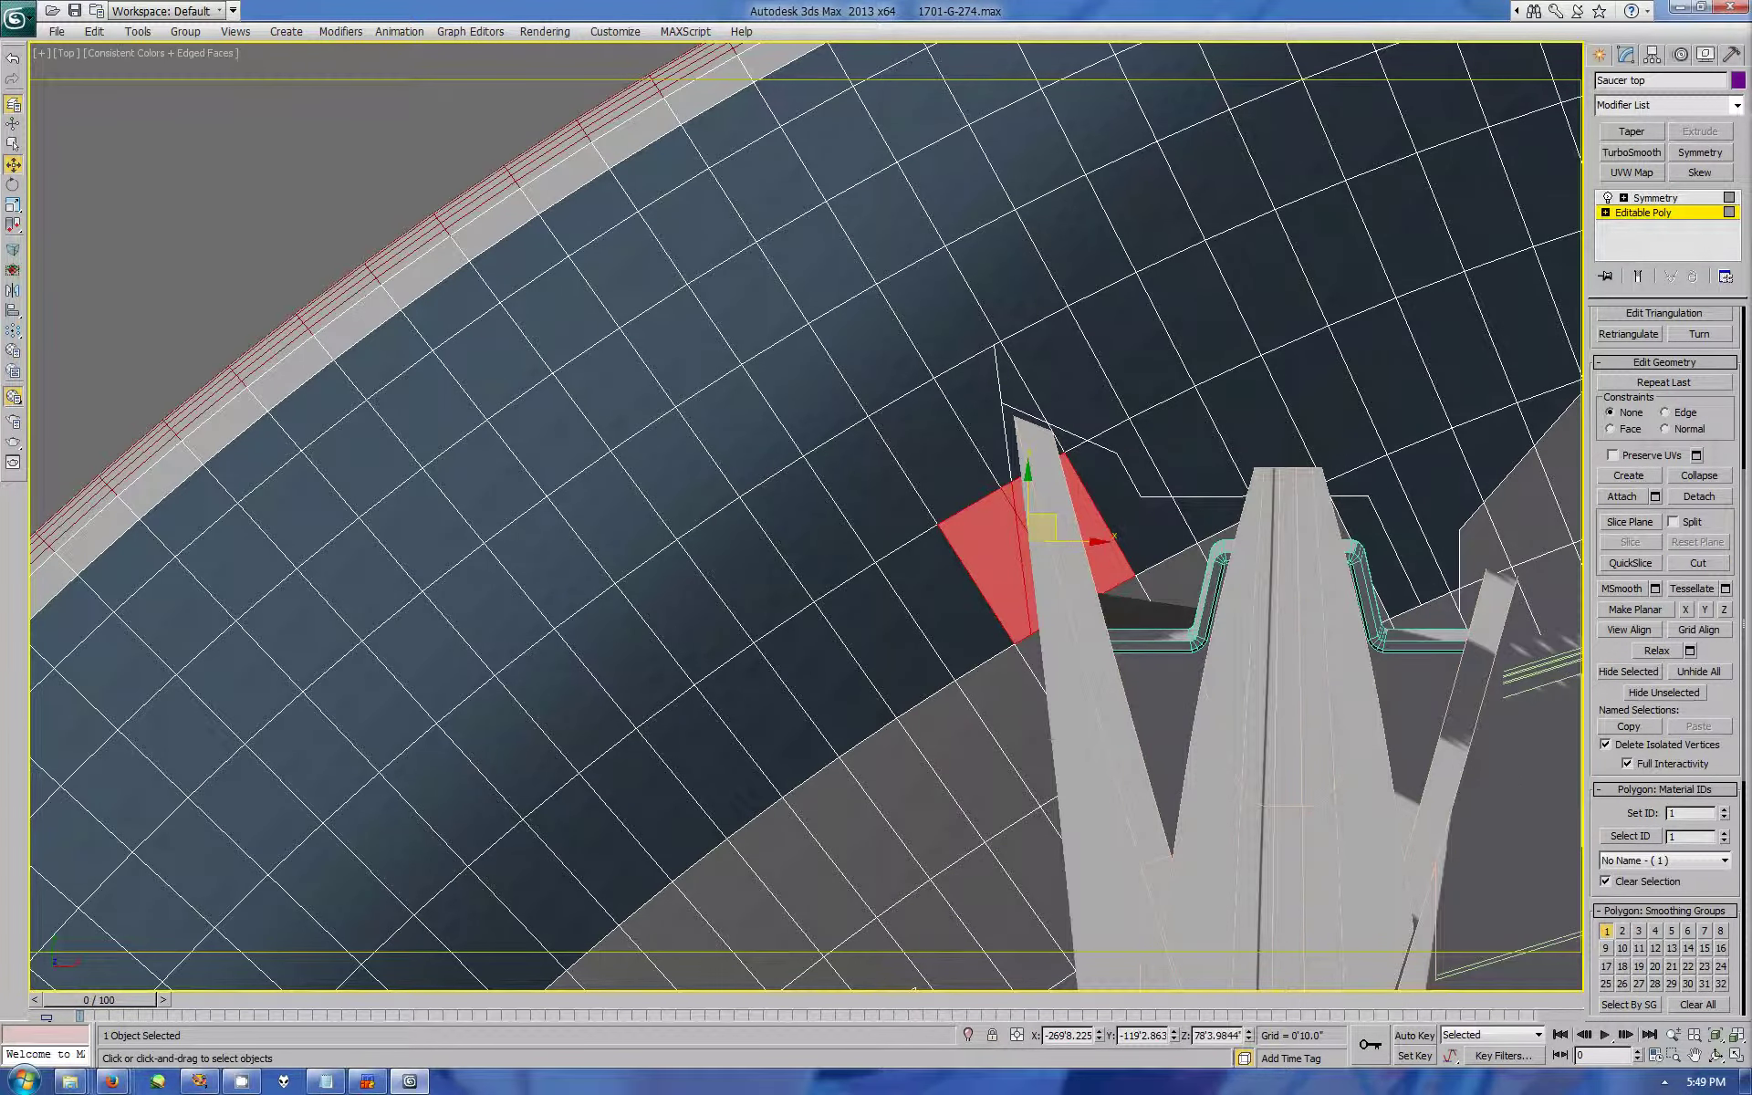
left_click(1159, 521)
left_click(1369, 548, "ctrl")
key("alt+w")
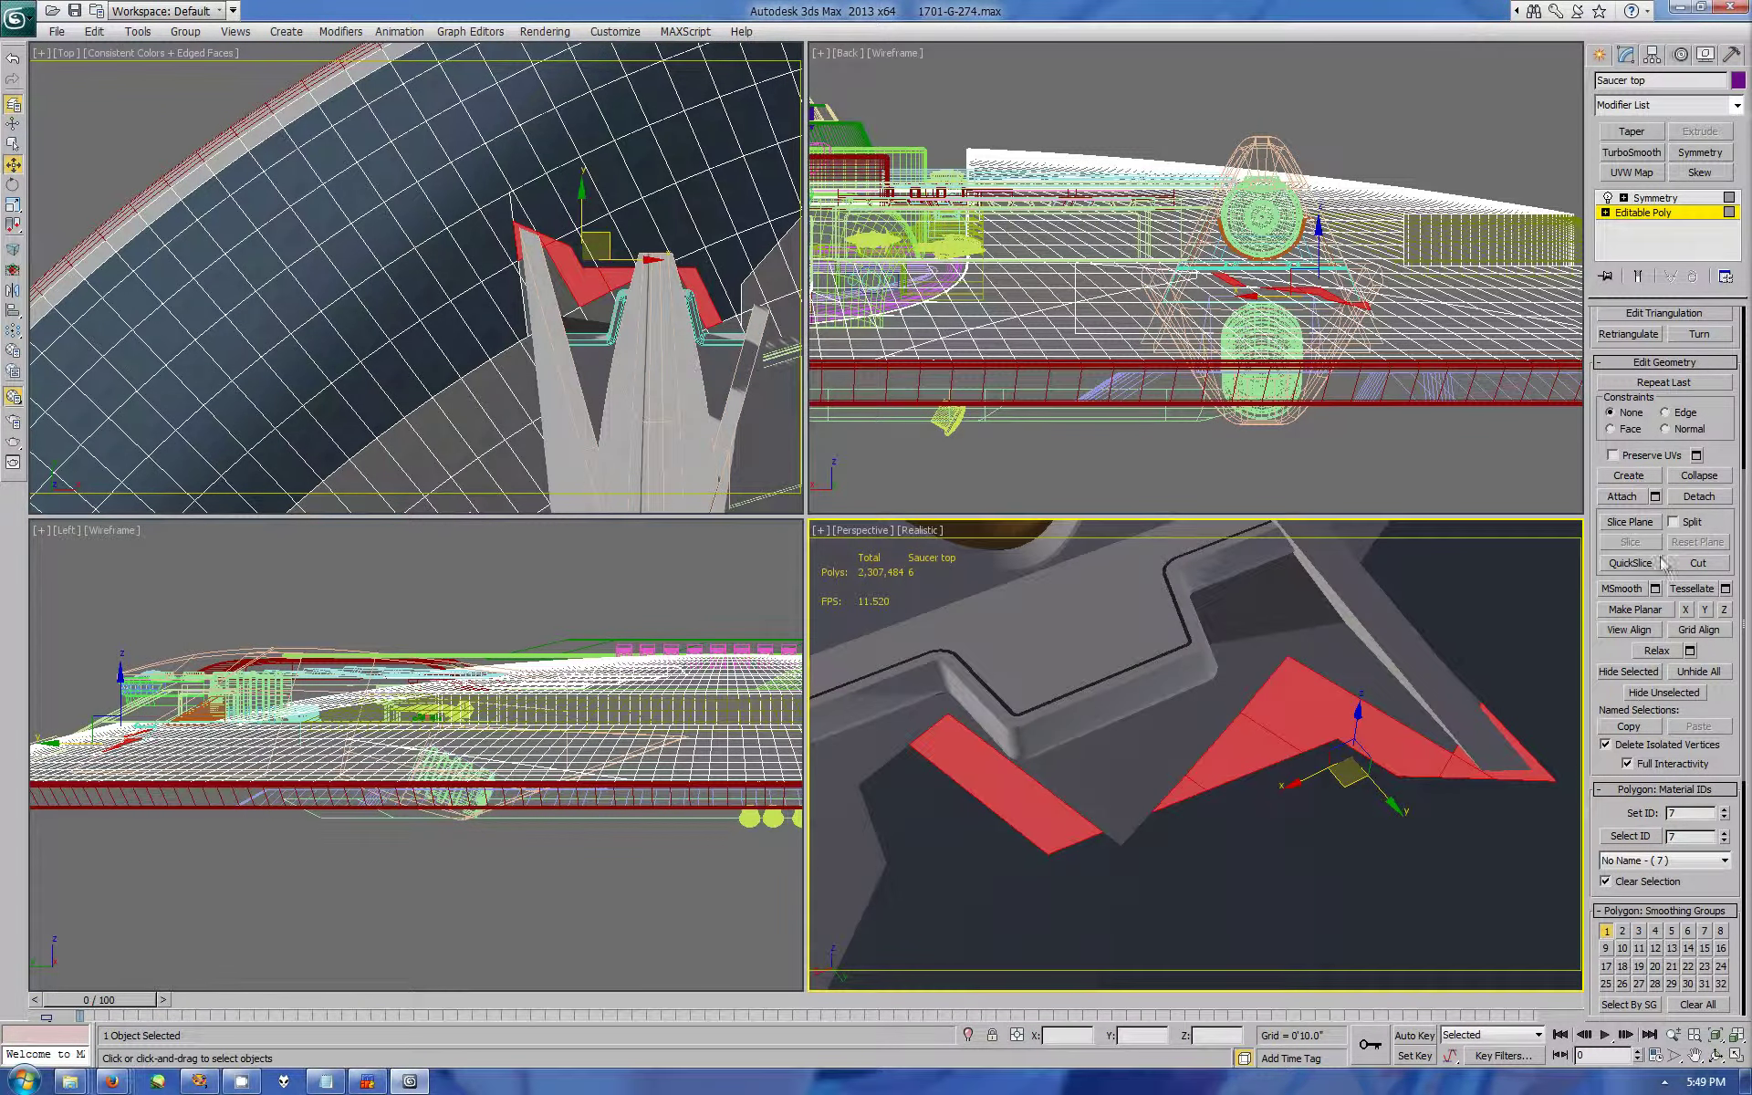
key("ctrl+z")
scroll(1146, 810, "down", 3)
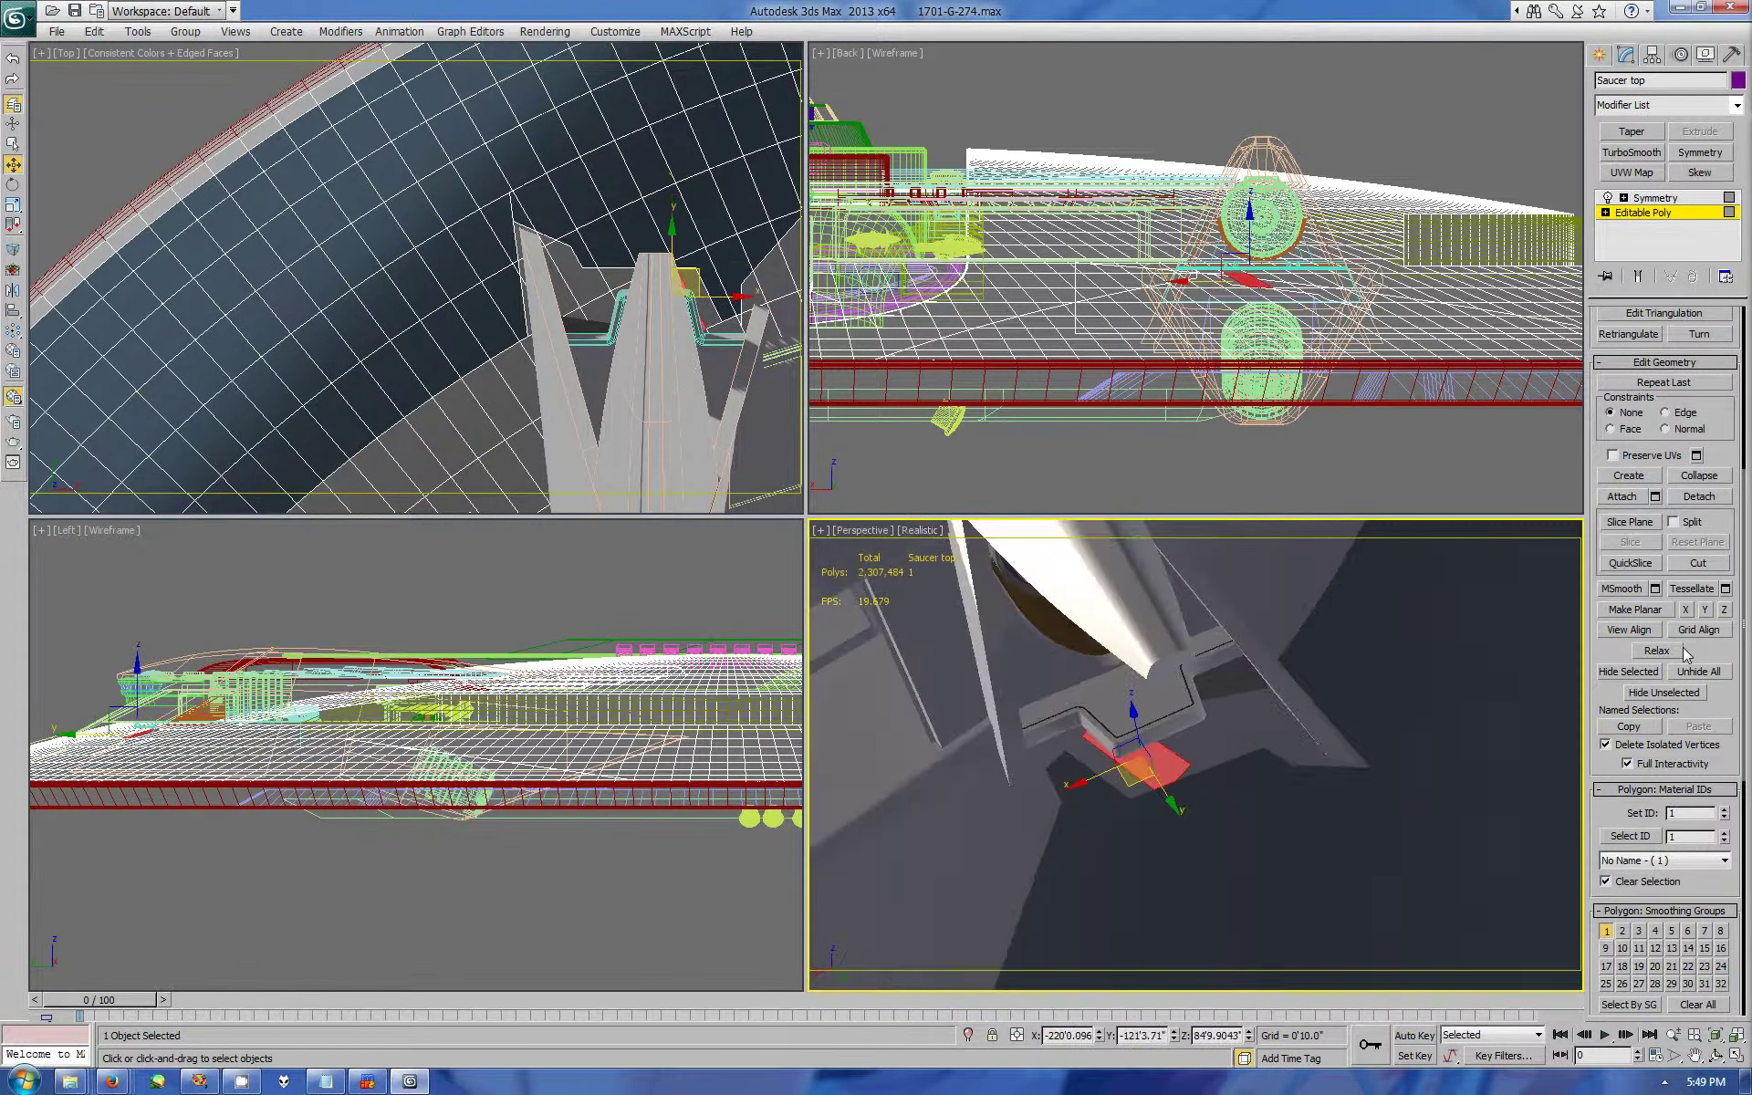
key("alt+w")
key("ctrl+r")
left_click_drag(978, 599, 816, 463)
key("w")
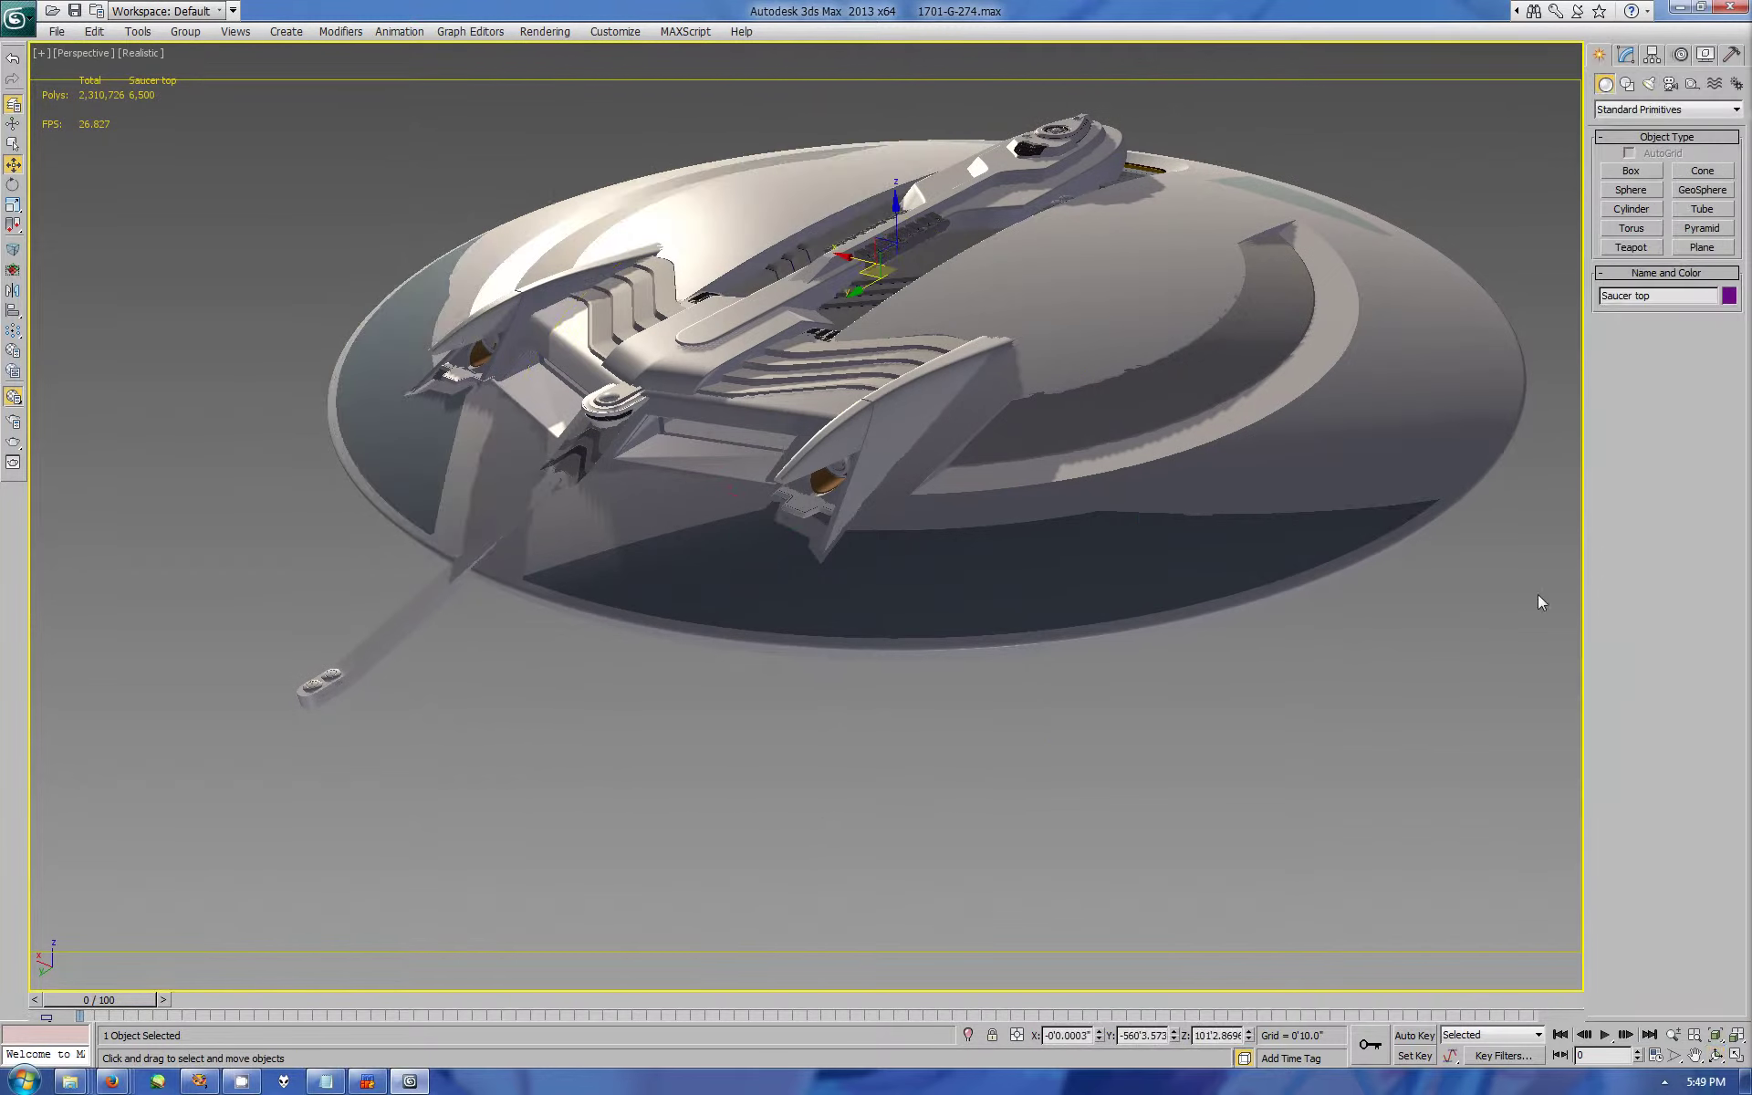
key("ctrl+r")
mouse_move(895, 639)
left_mouse_down()
mouse_move(927, 427)
mouse_move(1054, 442)
mouse_move(987, 446)
left_mouse_up()
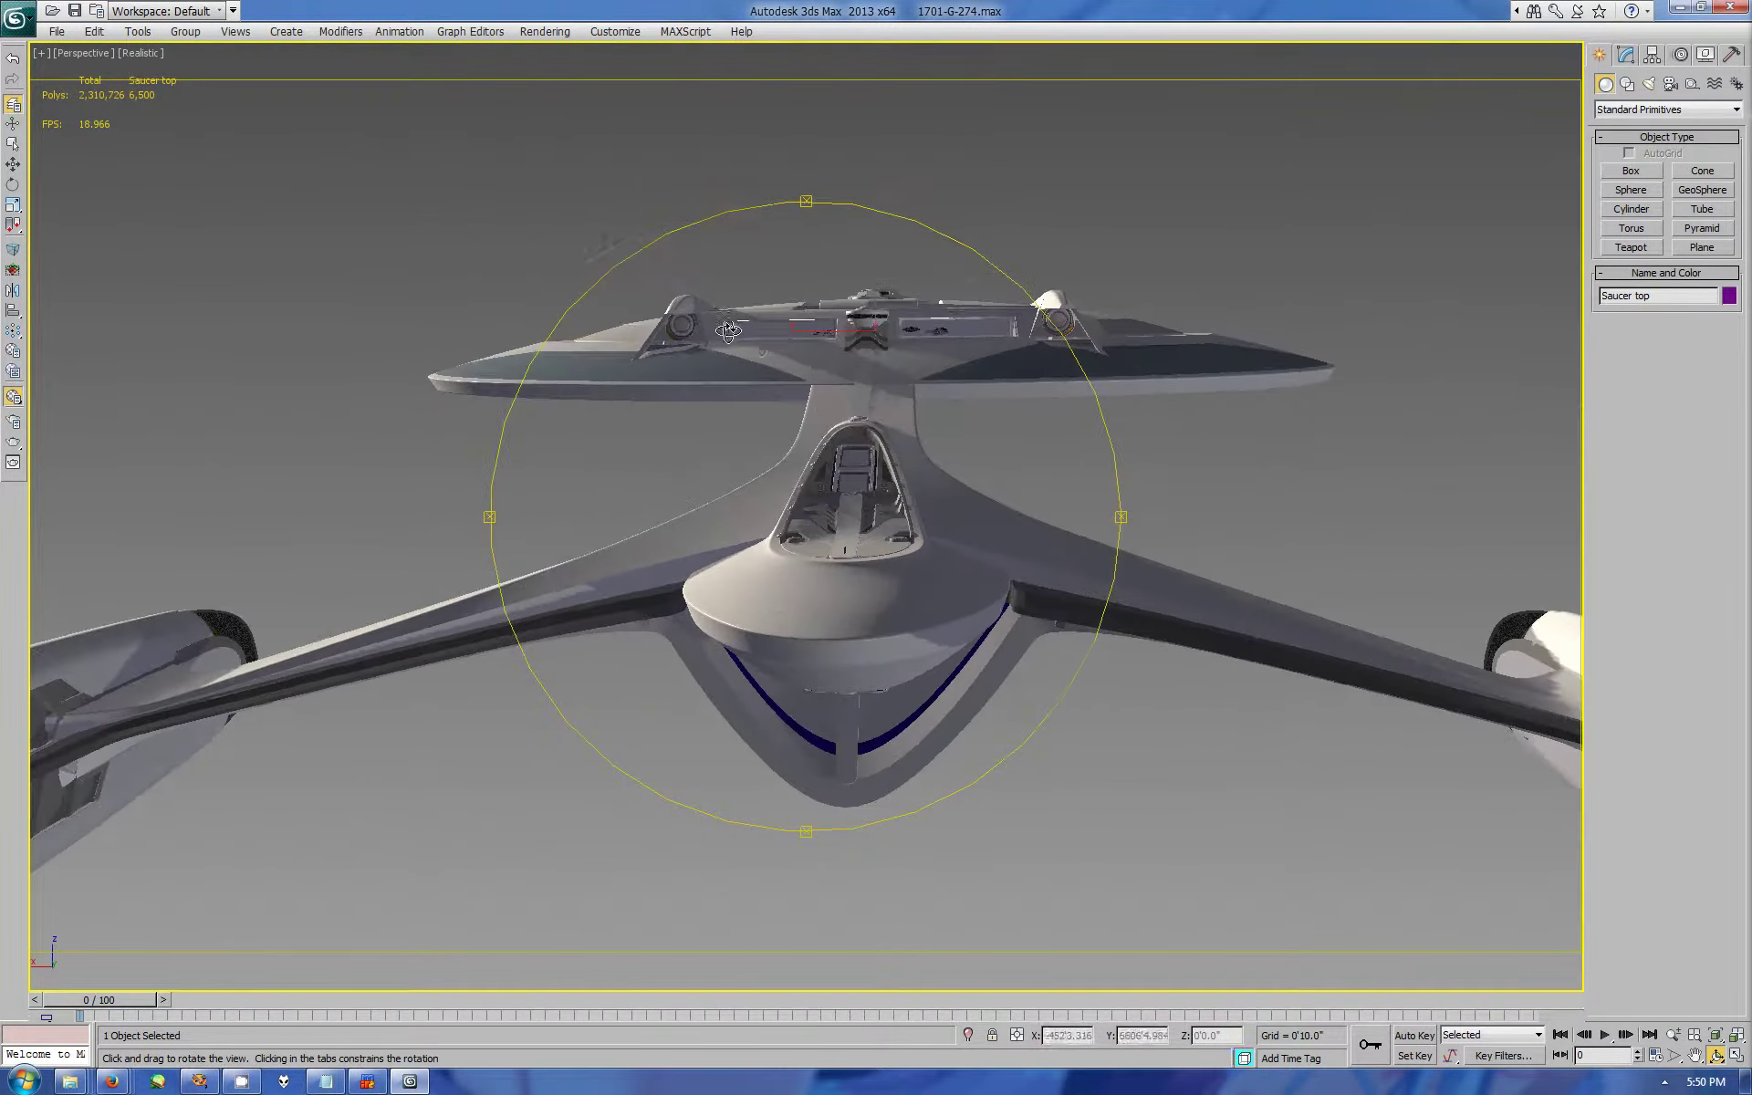
mouse_move(1006, 383)
left_mouse_down()
mouse_move(1056, 505)
mouse_move(723, 577)
mouse_move(782, 383)
left_mouse_up()
key("ctrl+p")
left_click(1056, 506)
key("ctrl+r")
key("w")
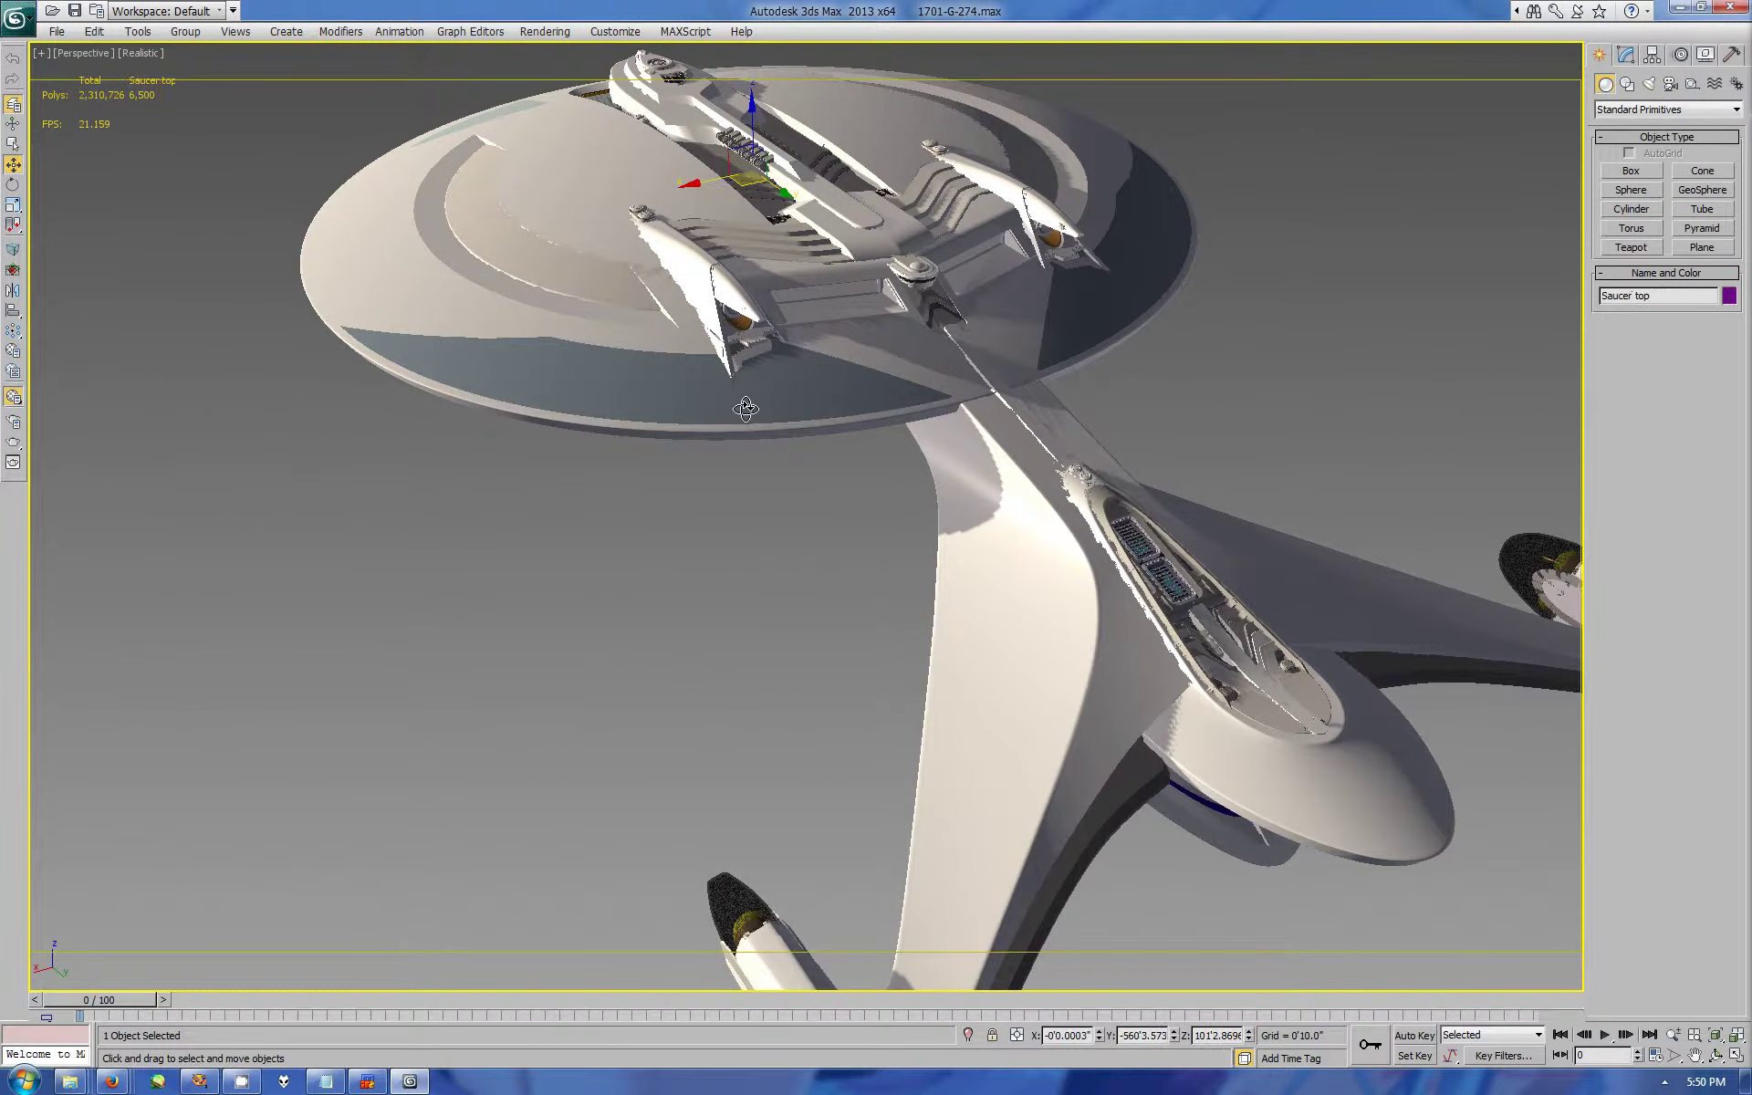
left_click(782, 384)
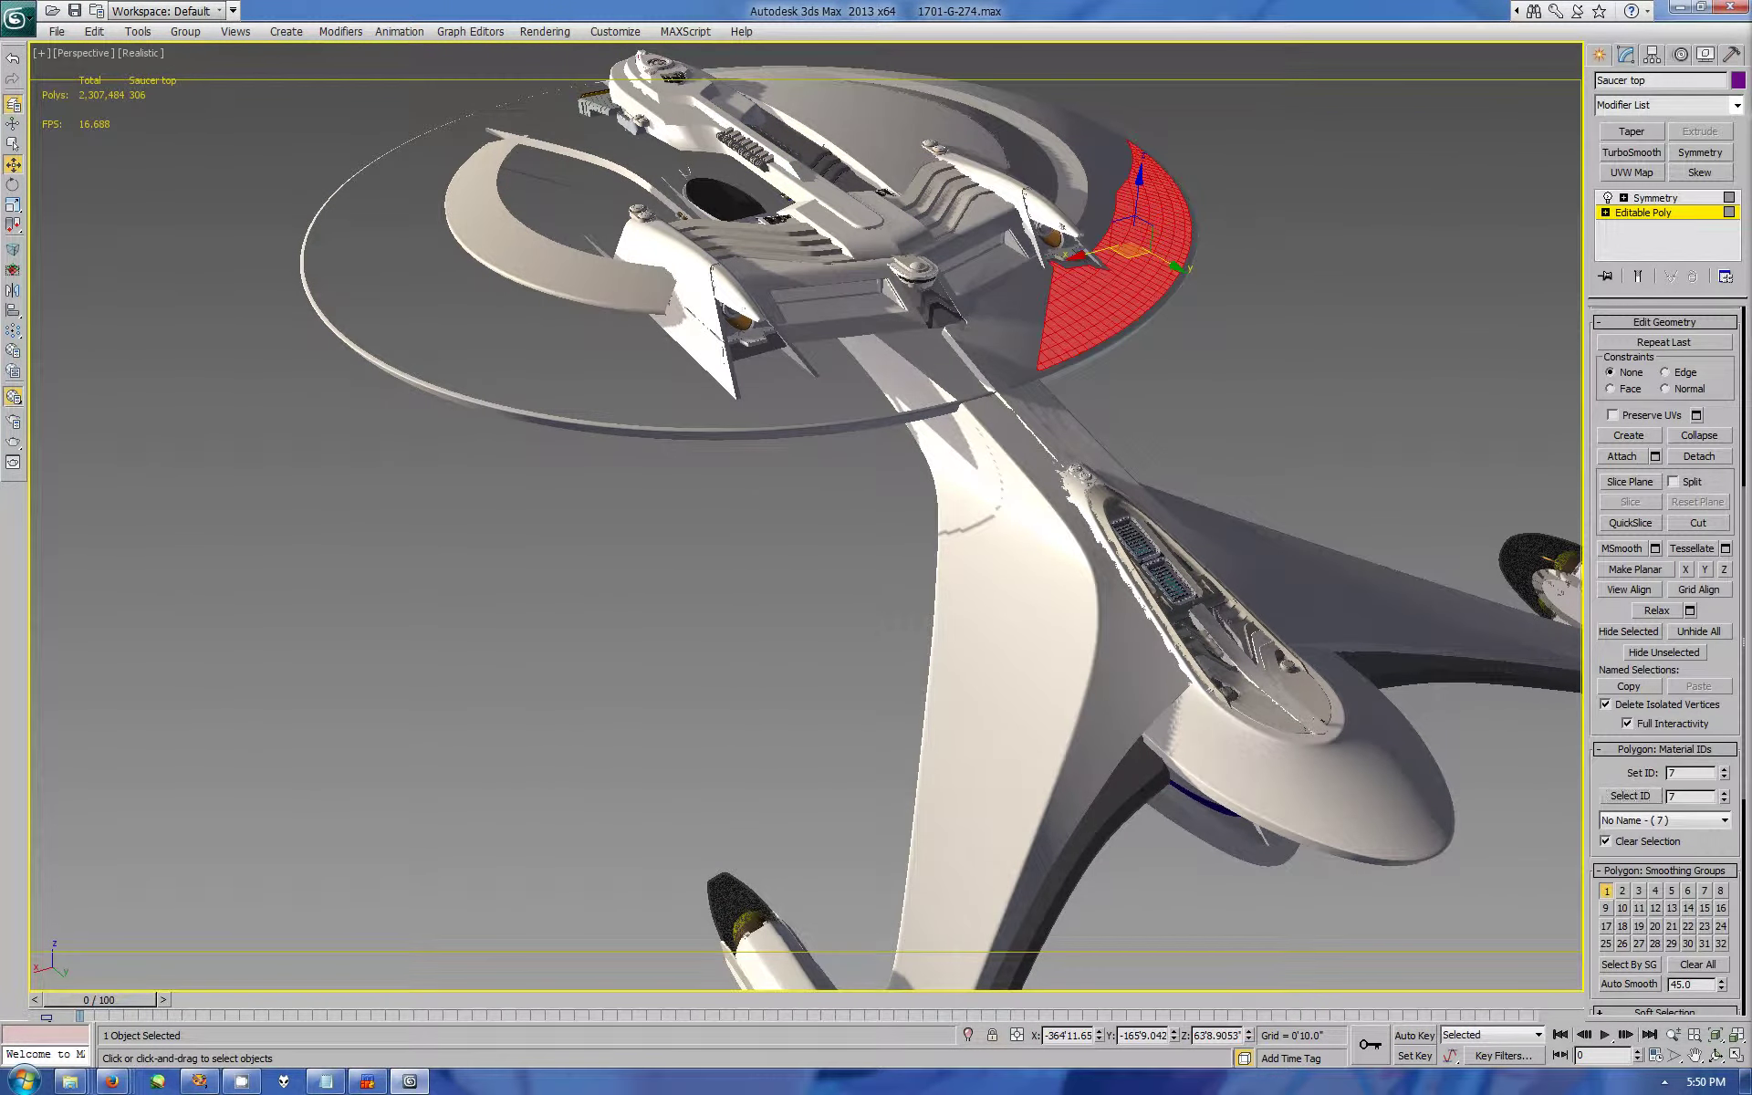
left_click(1599, 55)
key("ctrl+r")
mouse_move(946, 579)
left_mouse_down()
mouse_move(1049, 560)
mouse_move(1457, 924)
left_mouse_up()
key("ctrl+p")
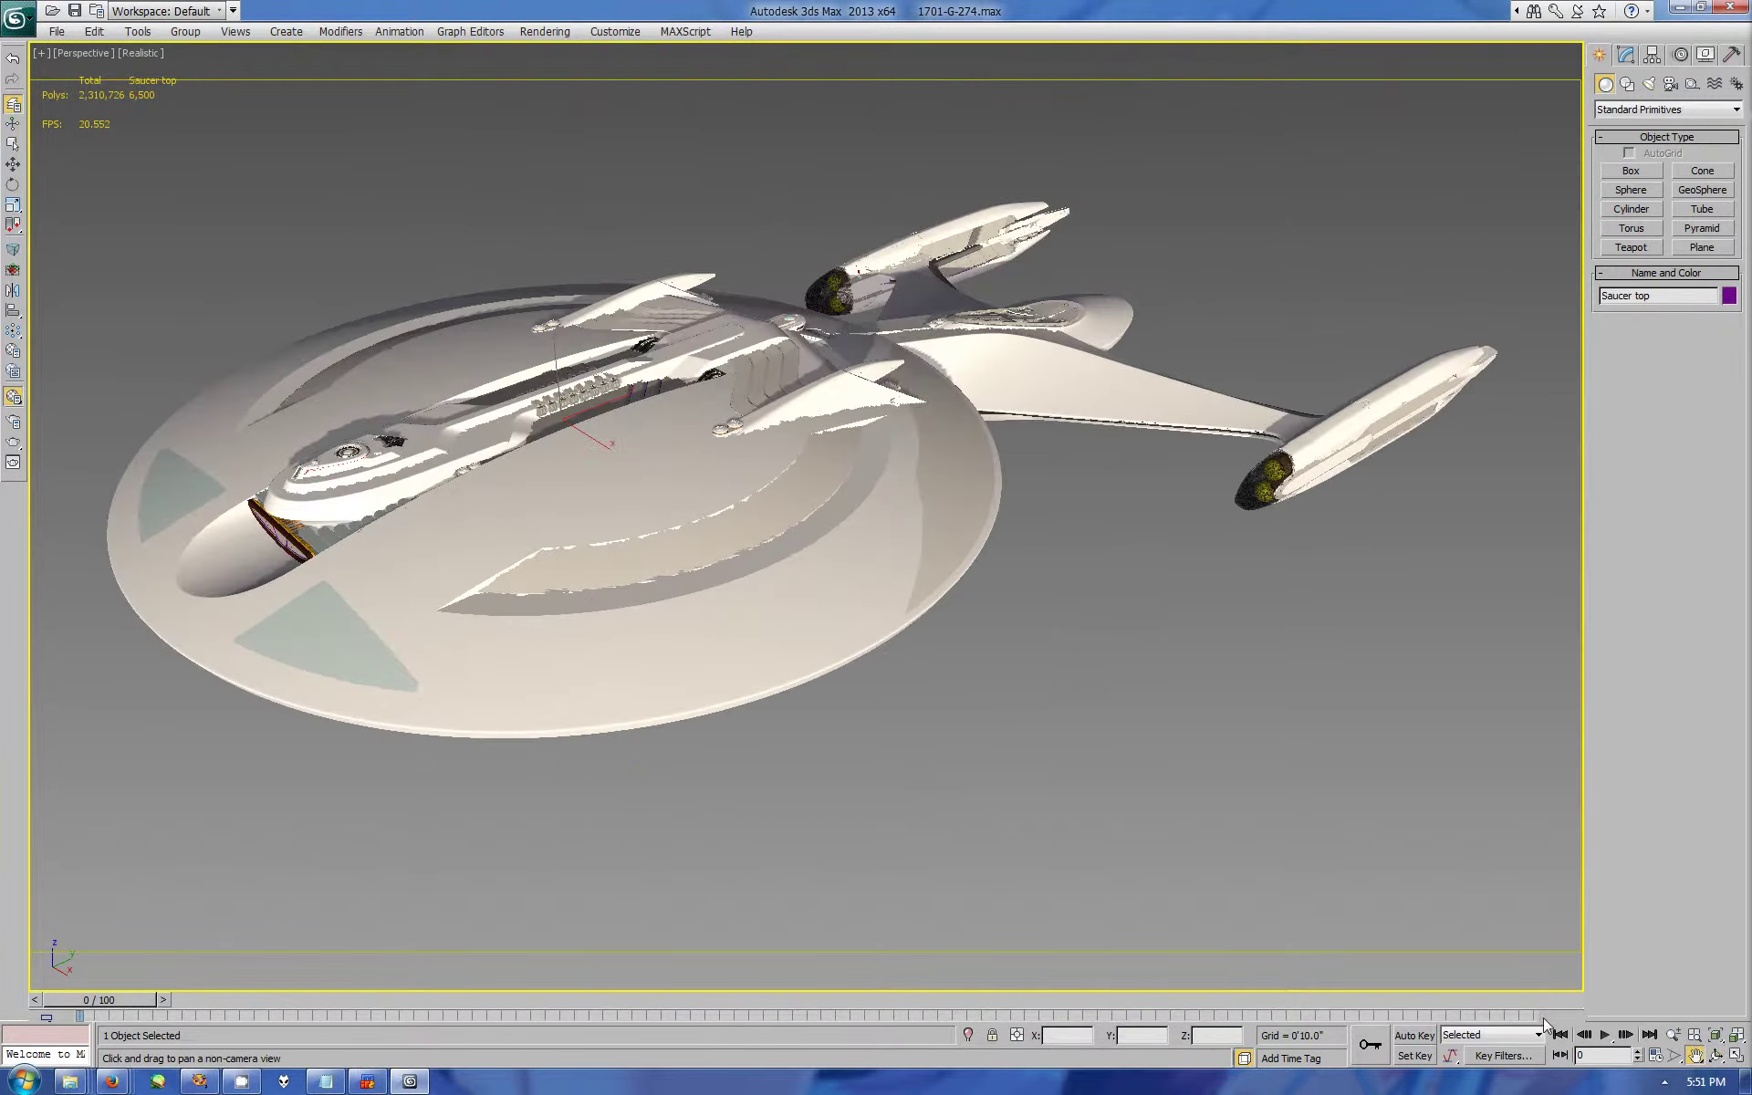
key("ctrl+r")
left_click_drag(825, 703, 715, 837)
Step: Note ideas for subtler changes, then replace them with a line about dropping the 1701G registry
key("alt+Tab")
type("something more su")
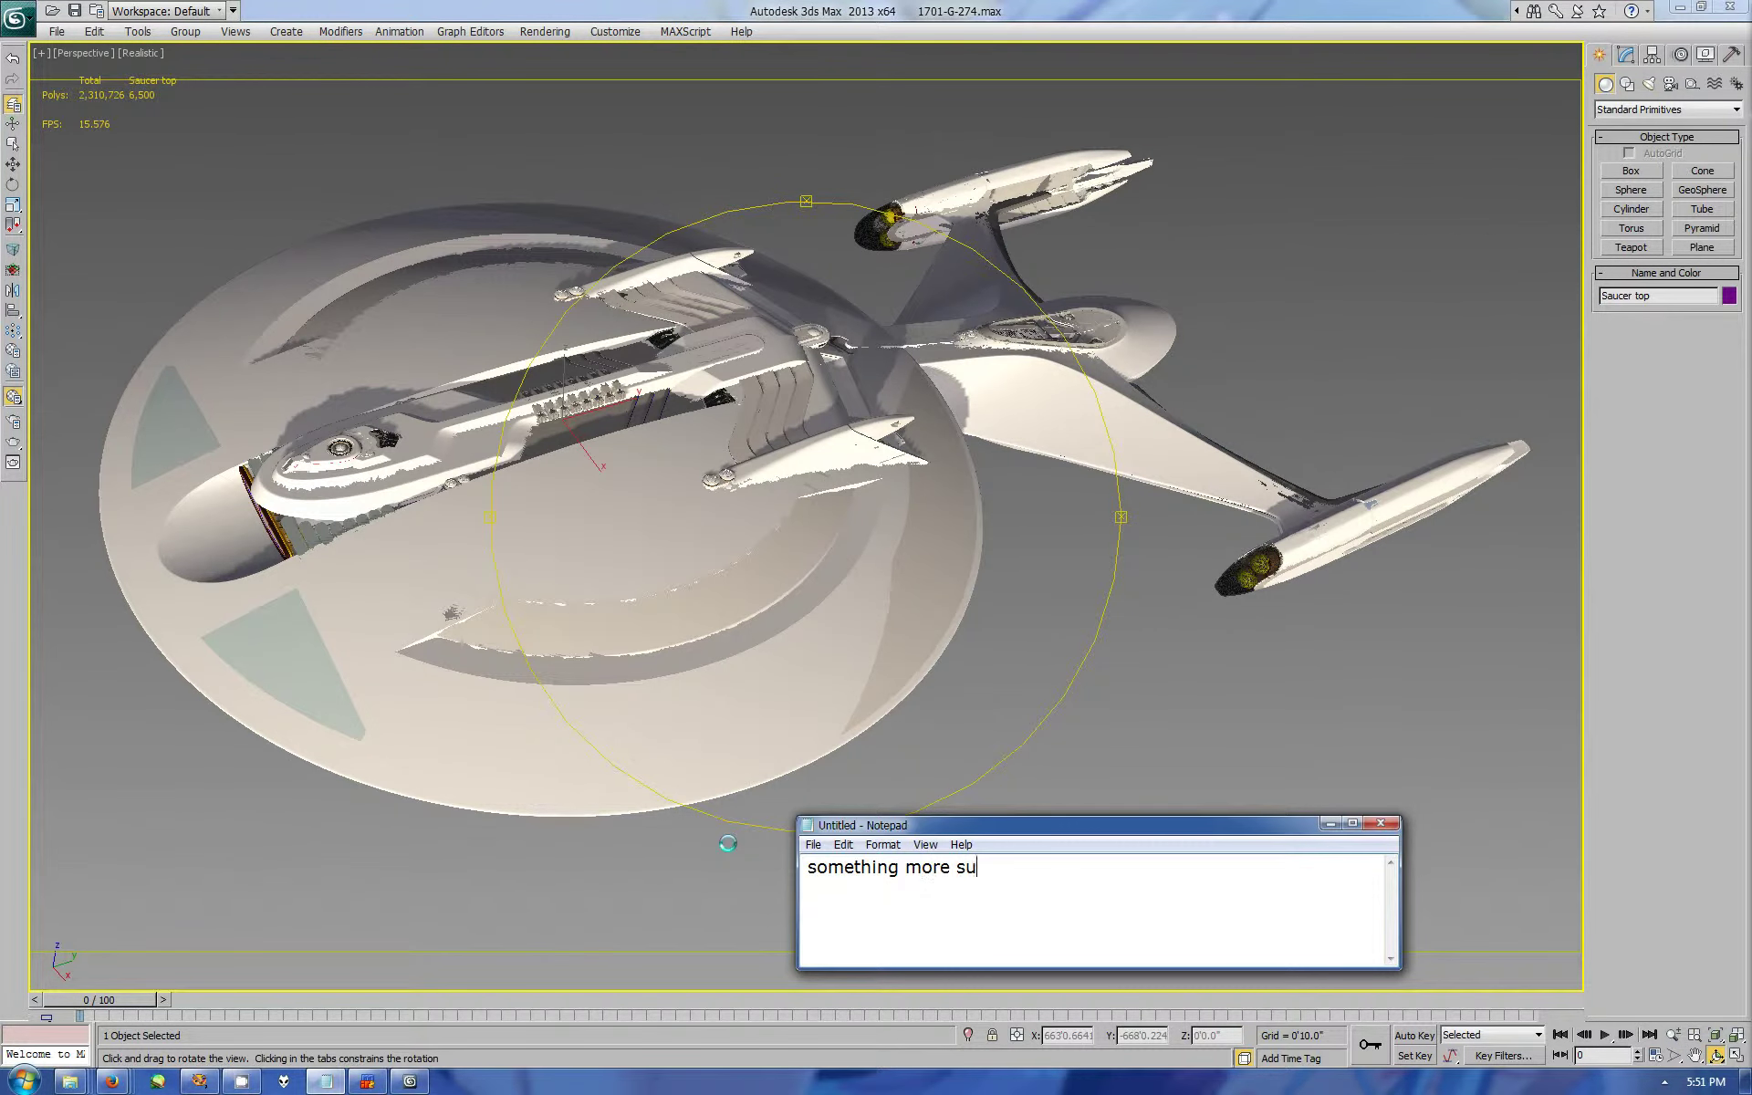
type("btle? Even considered dumping the basic")
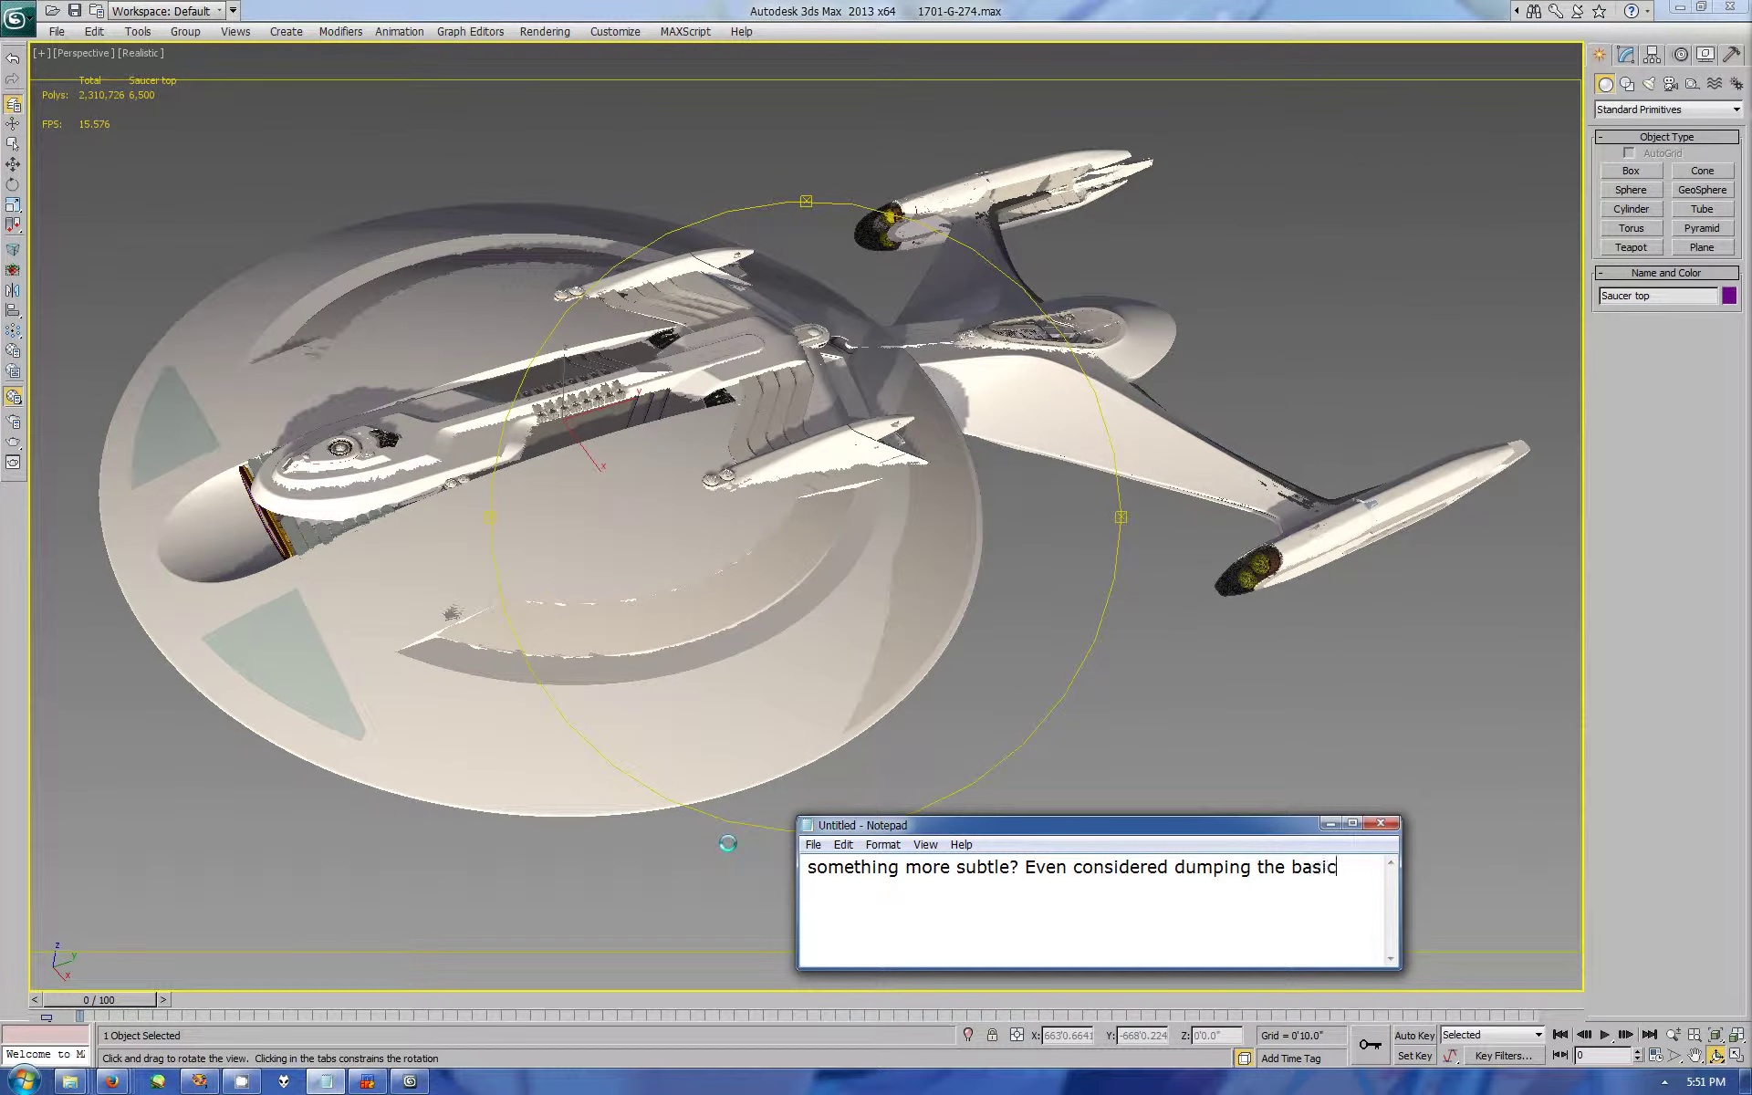
type(" light hull for something more ")
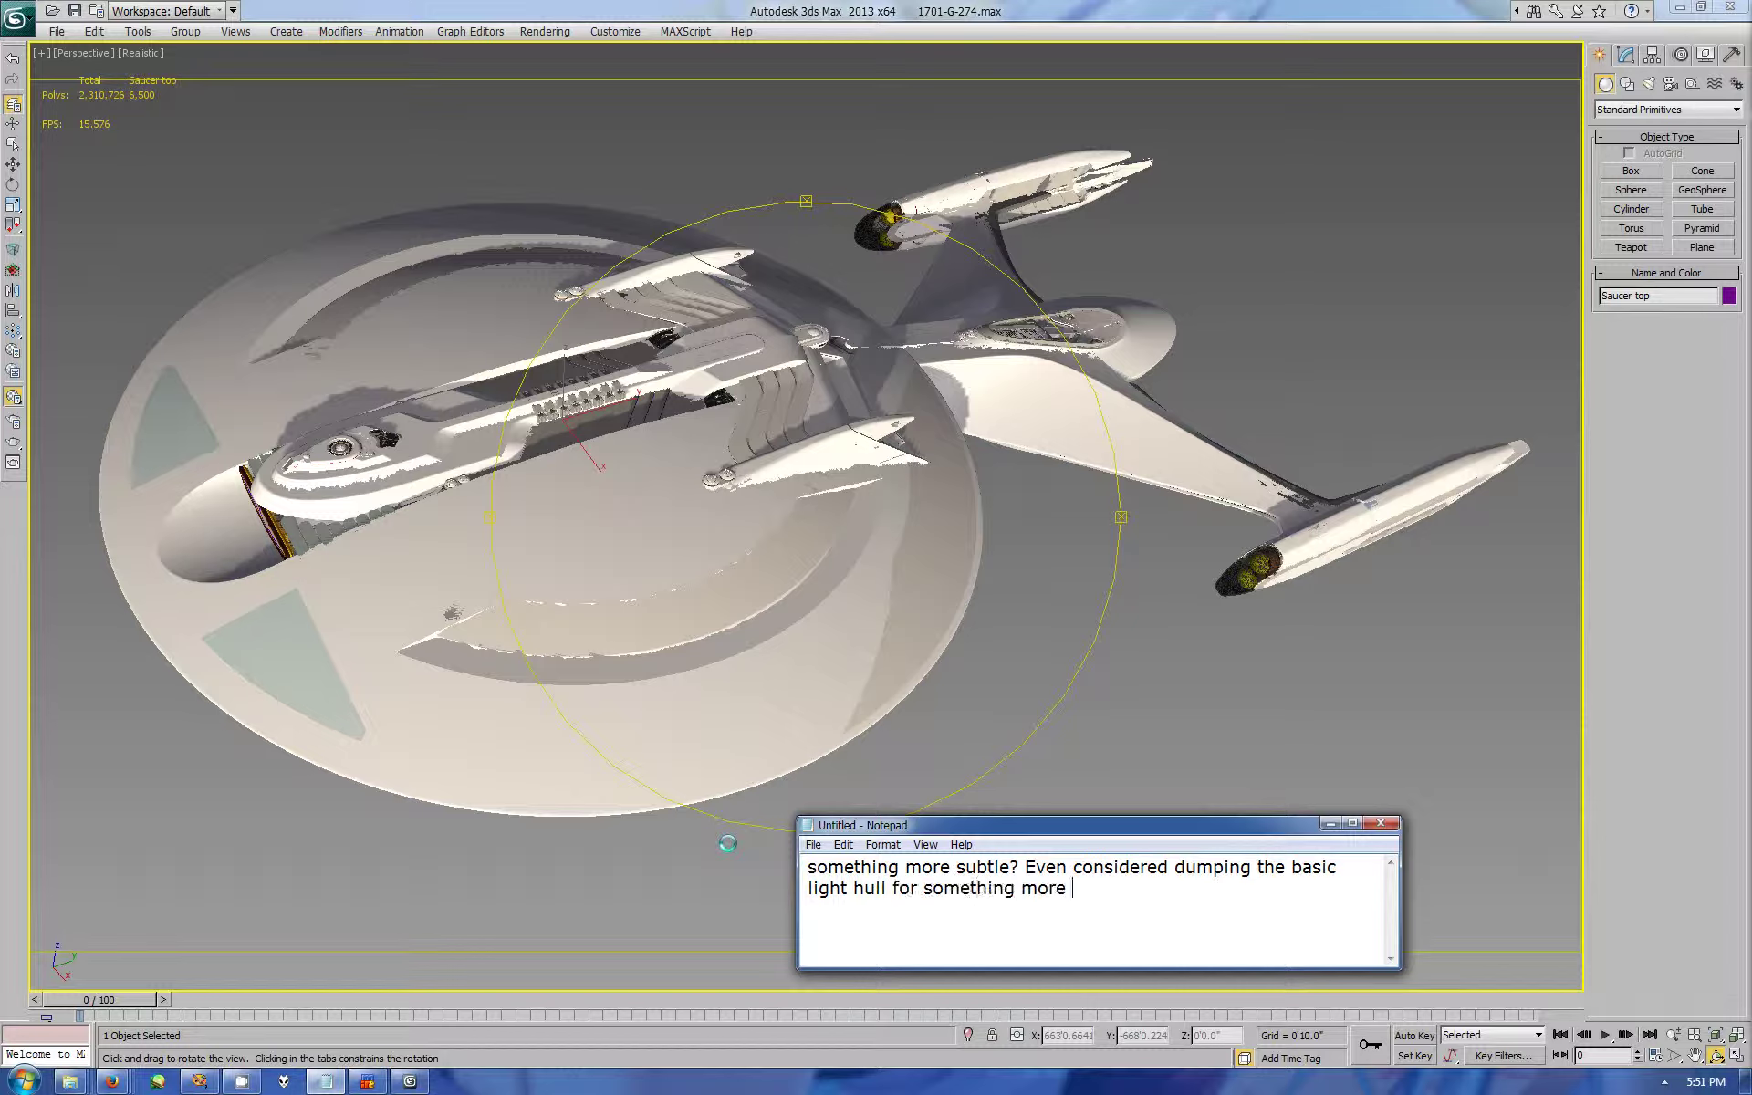
type("akin to what Dough Drexler has done with the J and that deta")
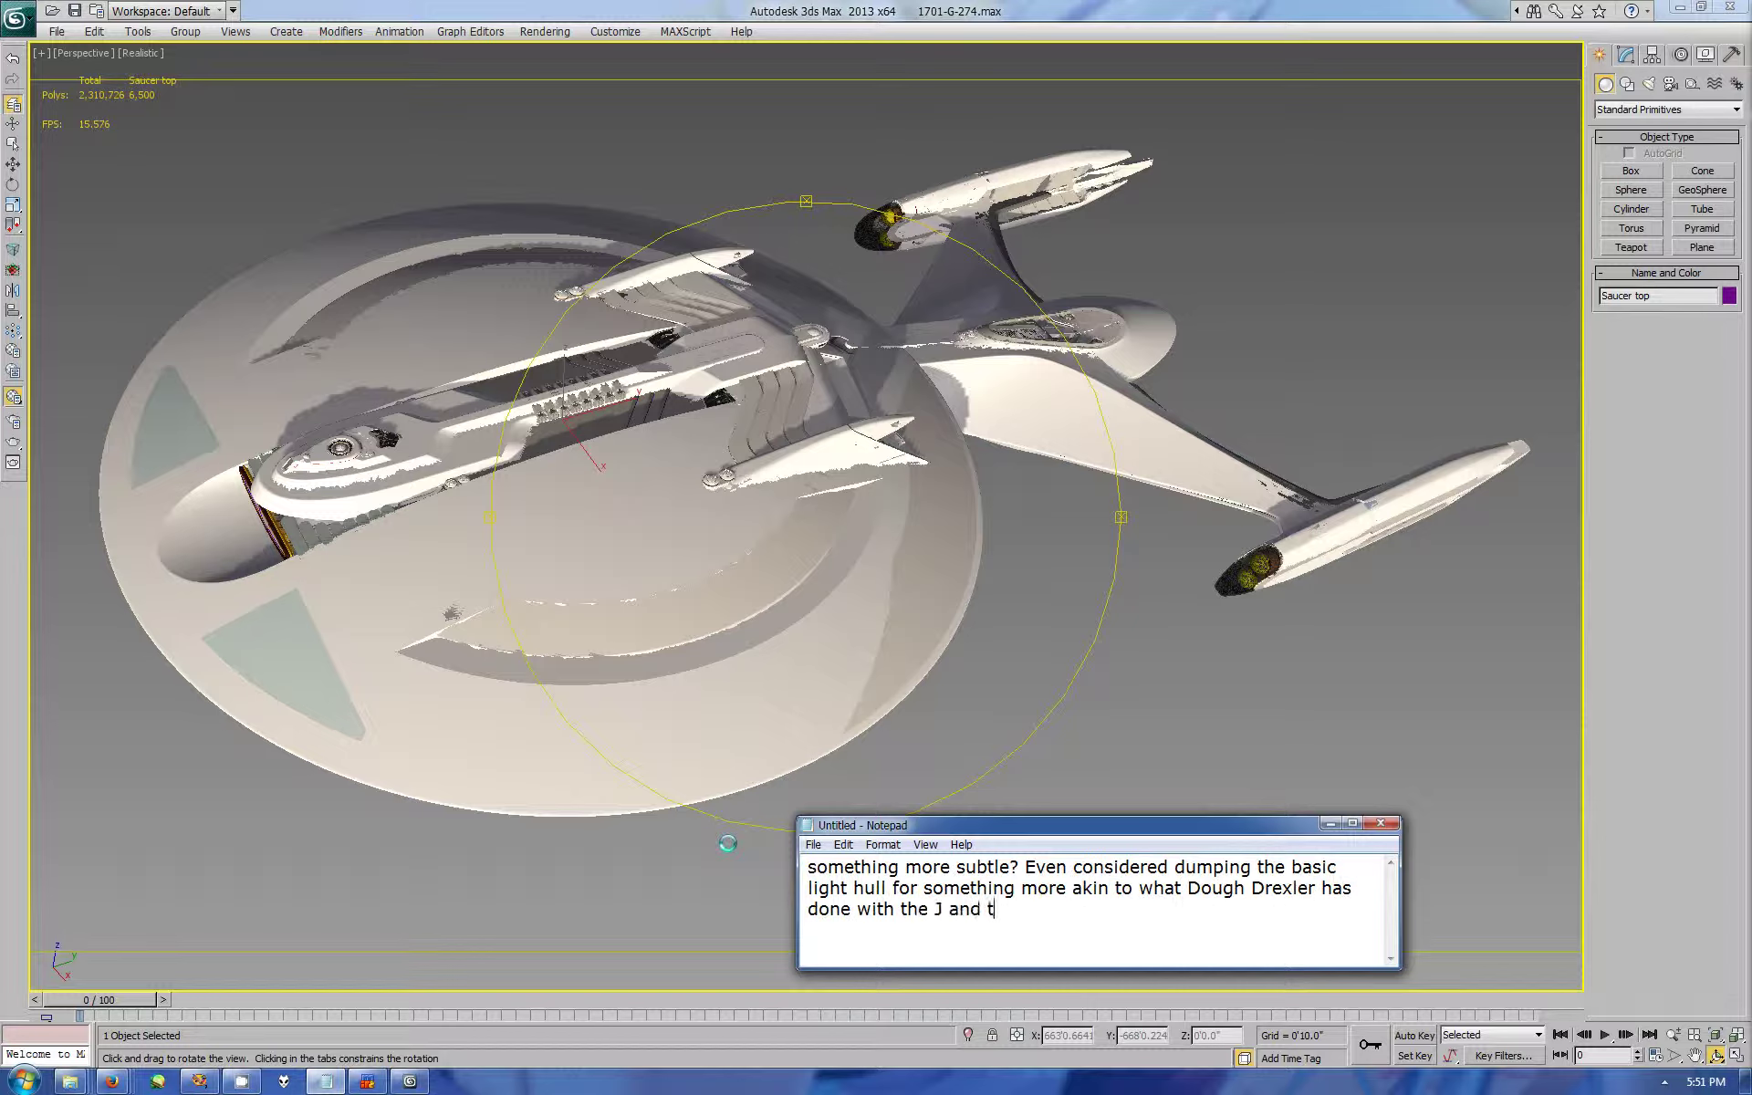
type("chable ship shown in SOTL with the Galaxy though that was suppose to be some prototype ")
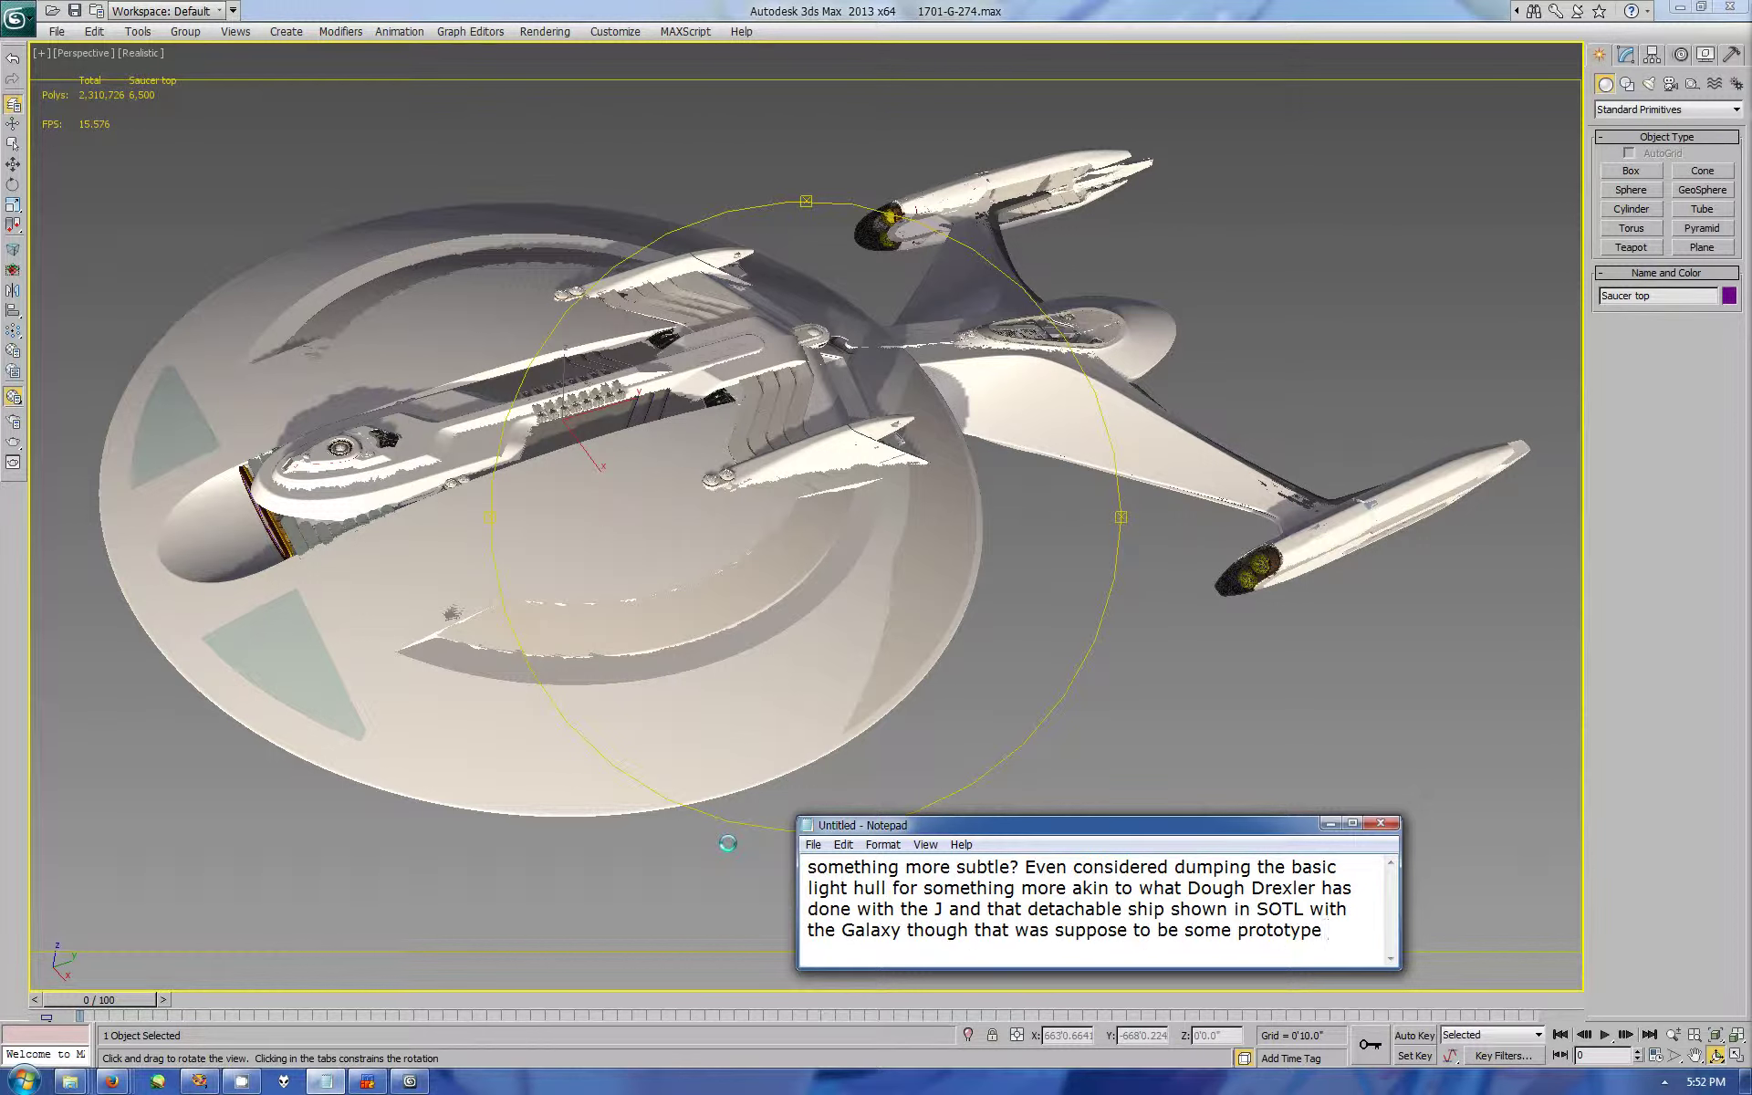
type("from mid TNG or what not. Not a ship from 2600s.")
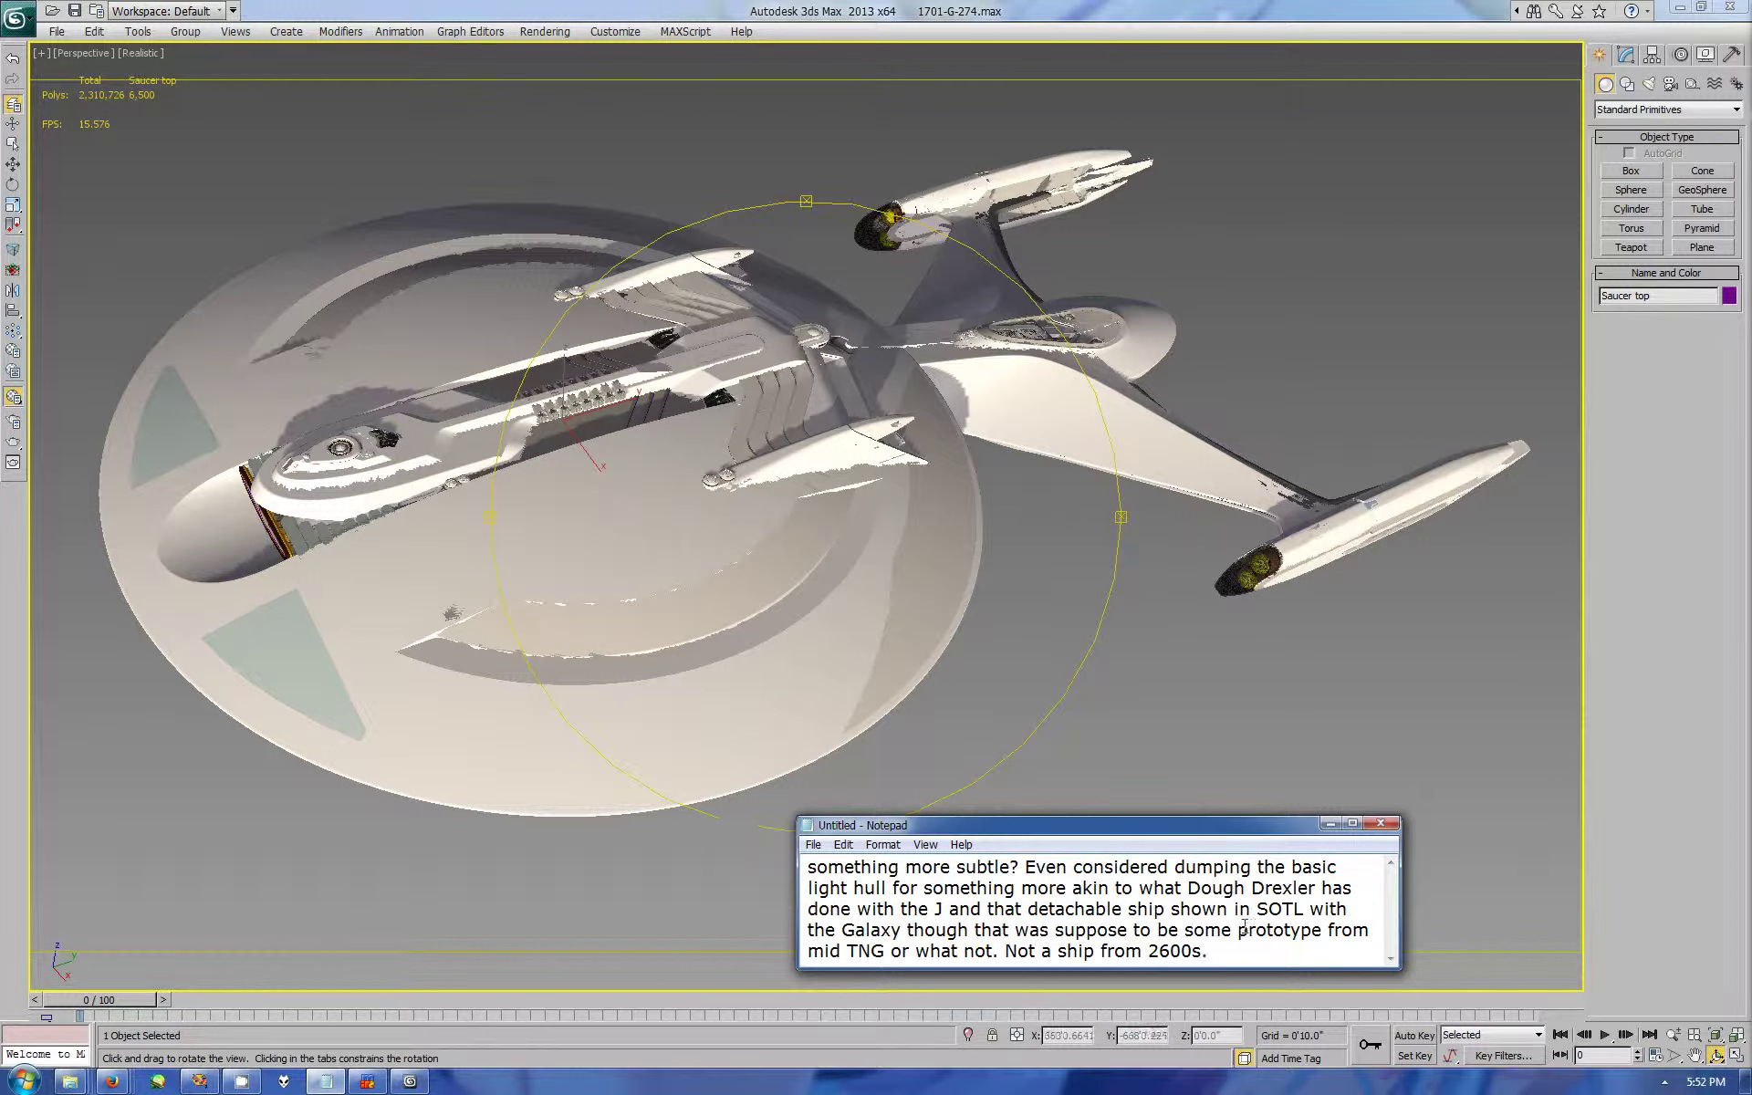
key("ctrl+a")
type("TImes though I am considering kicking the 1701G off this and l")
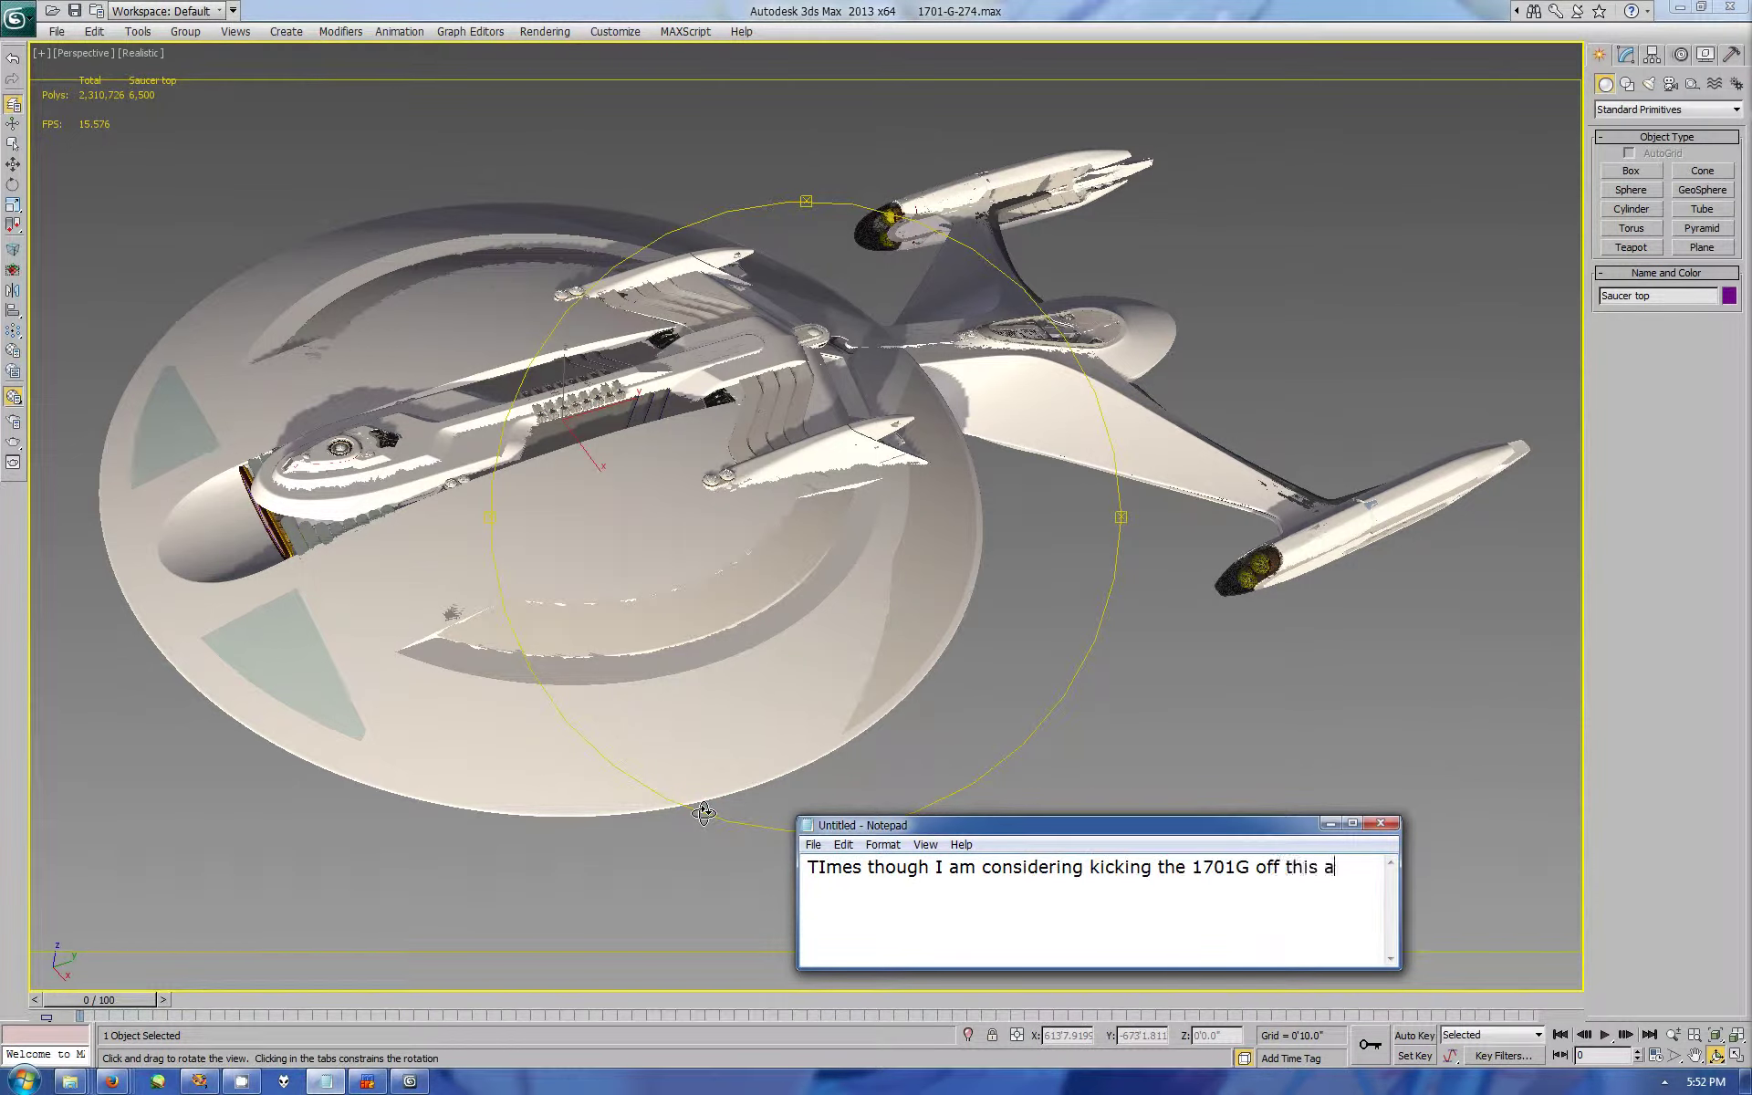
type("isting it as some ship from 30~80yrs from")
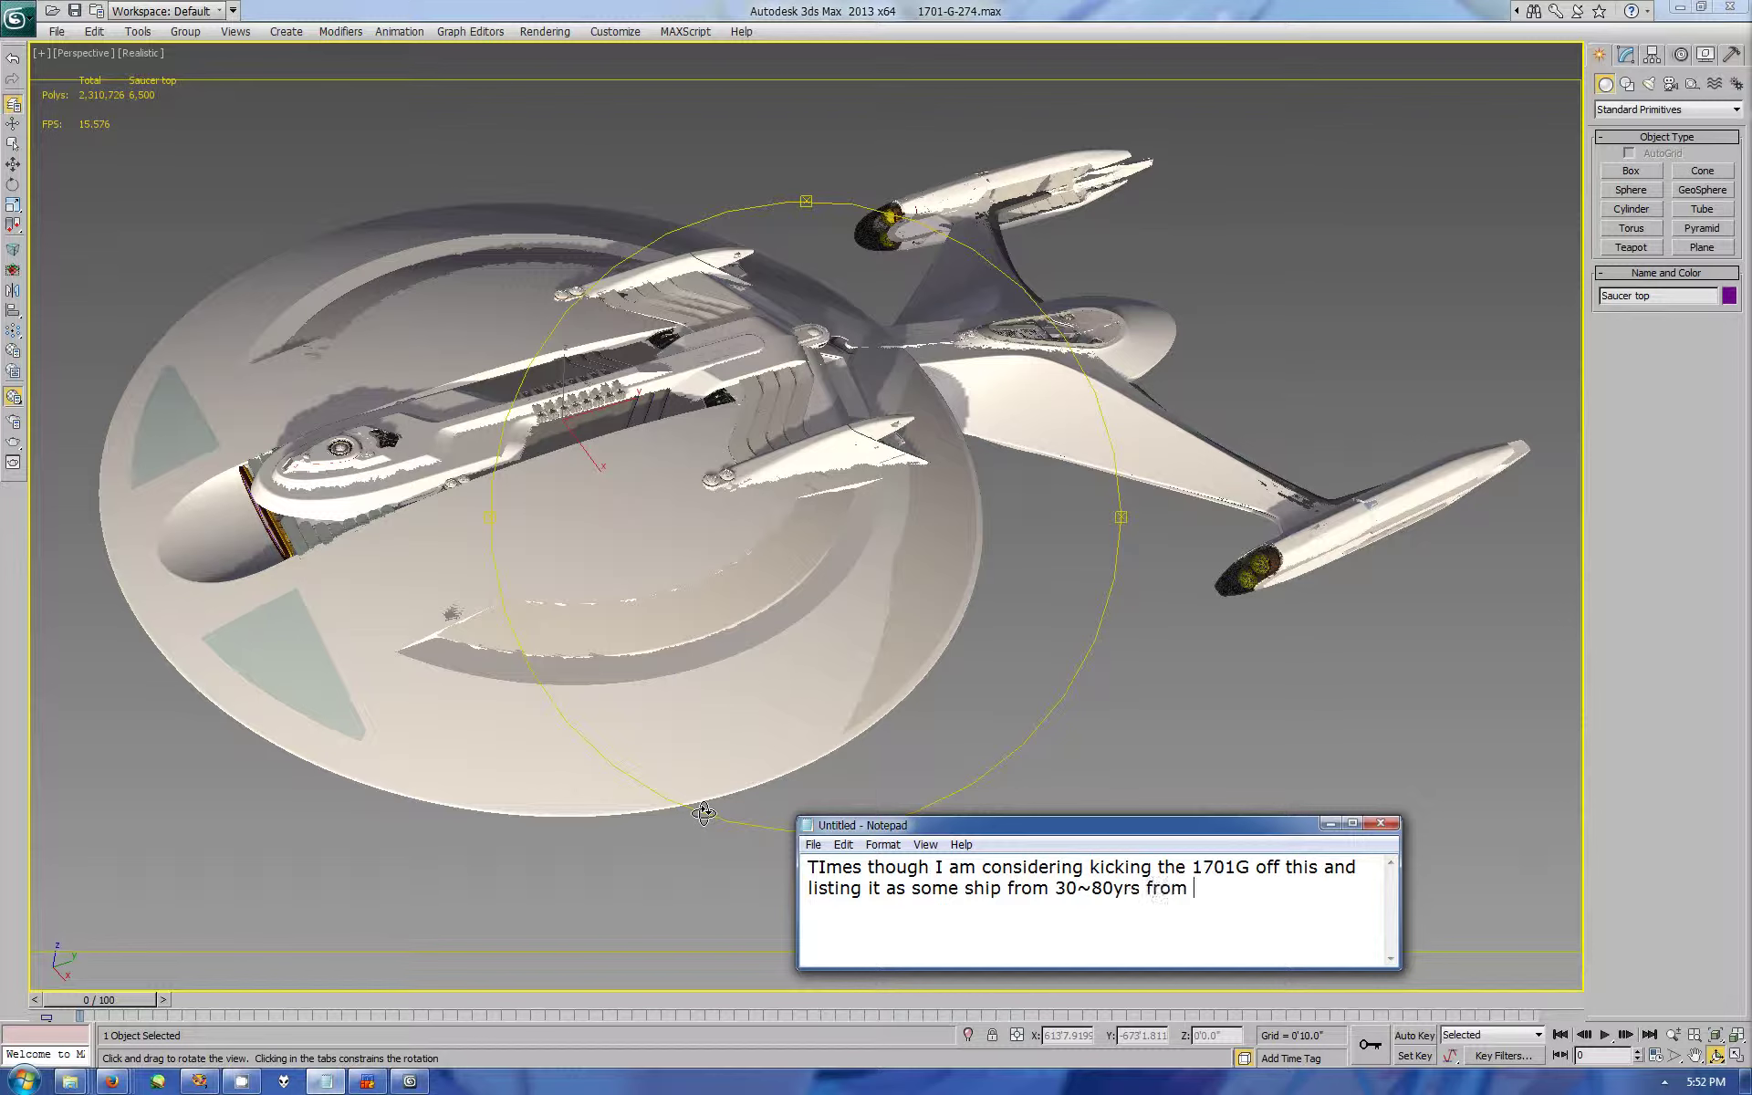
key("ctrl+a")
left_click(732, 863)
Step: Close the notes, orbit below the saucer, and toggle polygon editing on Saucer top
key("alt+Tab")
left_click(1286, 621)
left_click_drag(1286, 621, 1286, 511)
left_click(1625, 55)
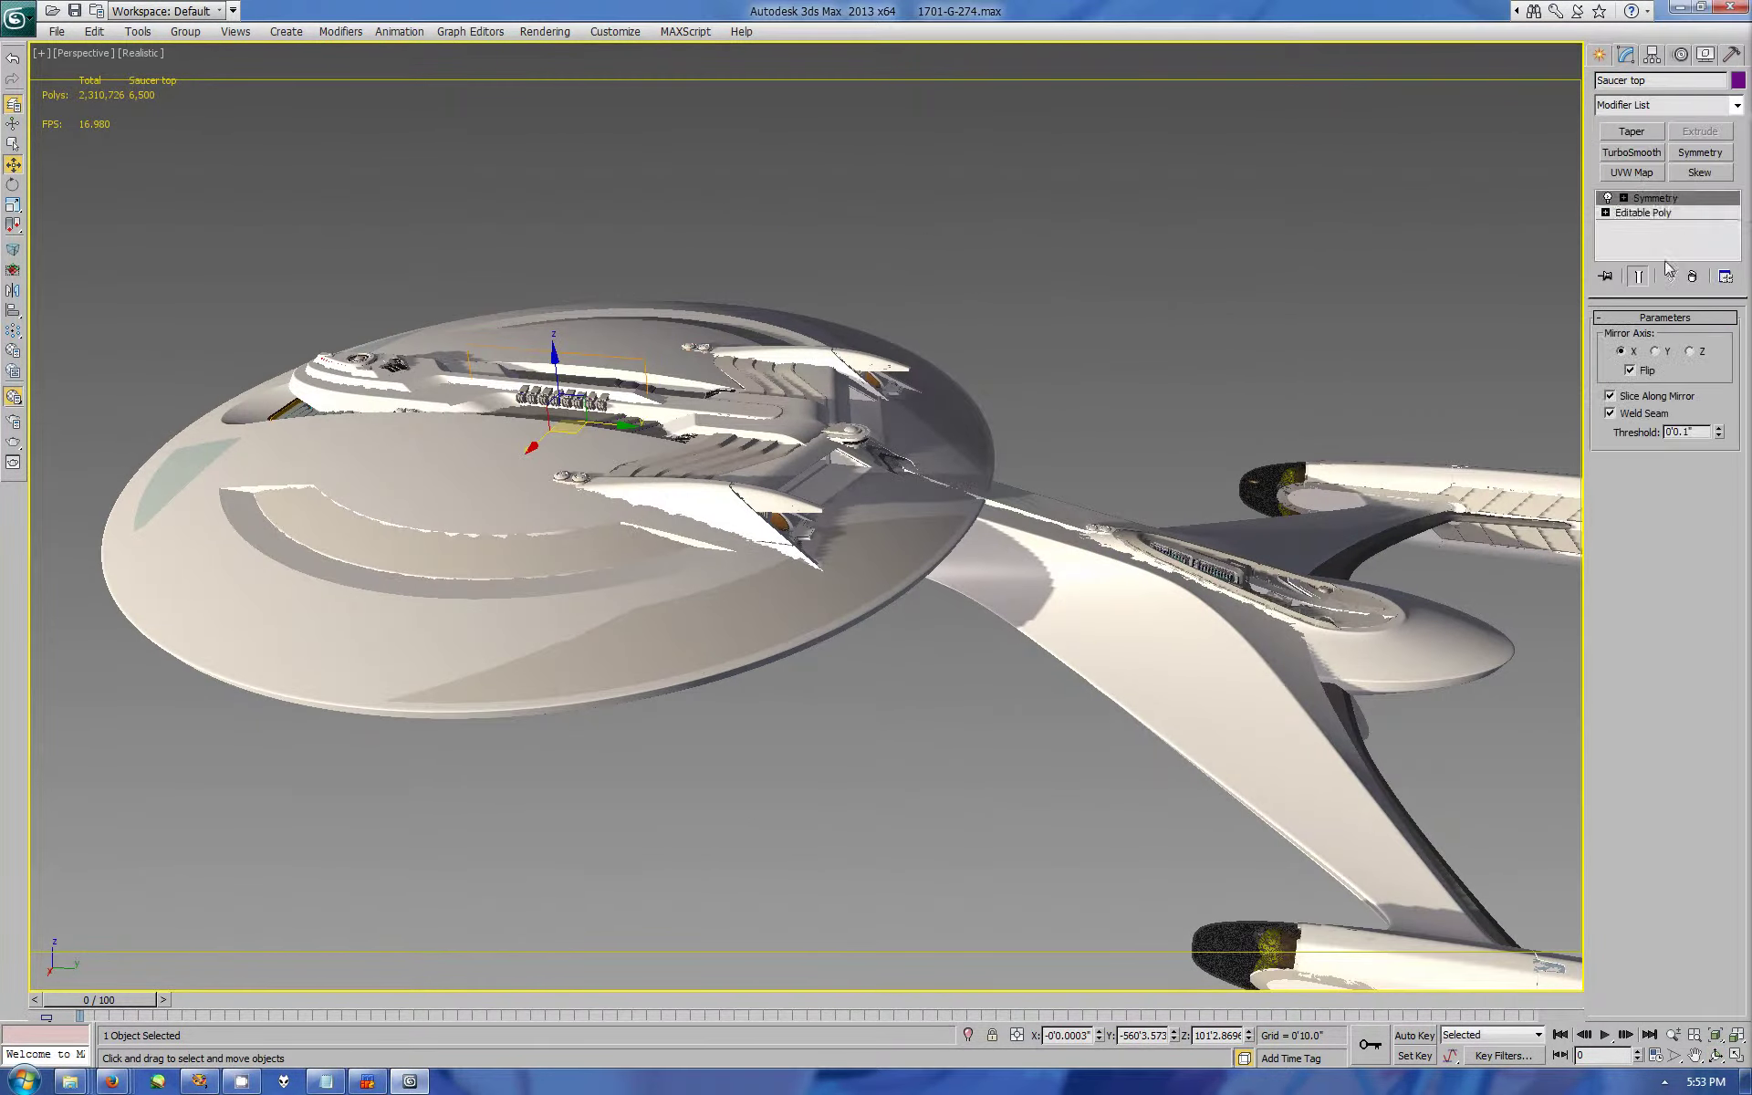
key("4")
left_click(1599, 55)
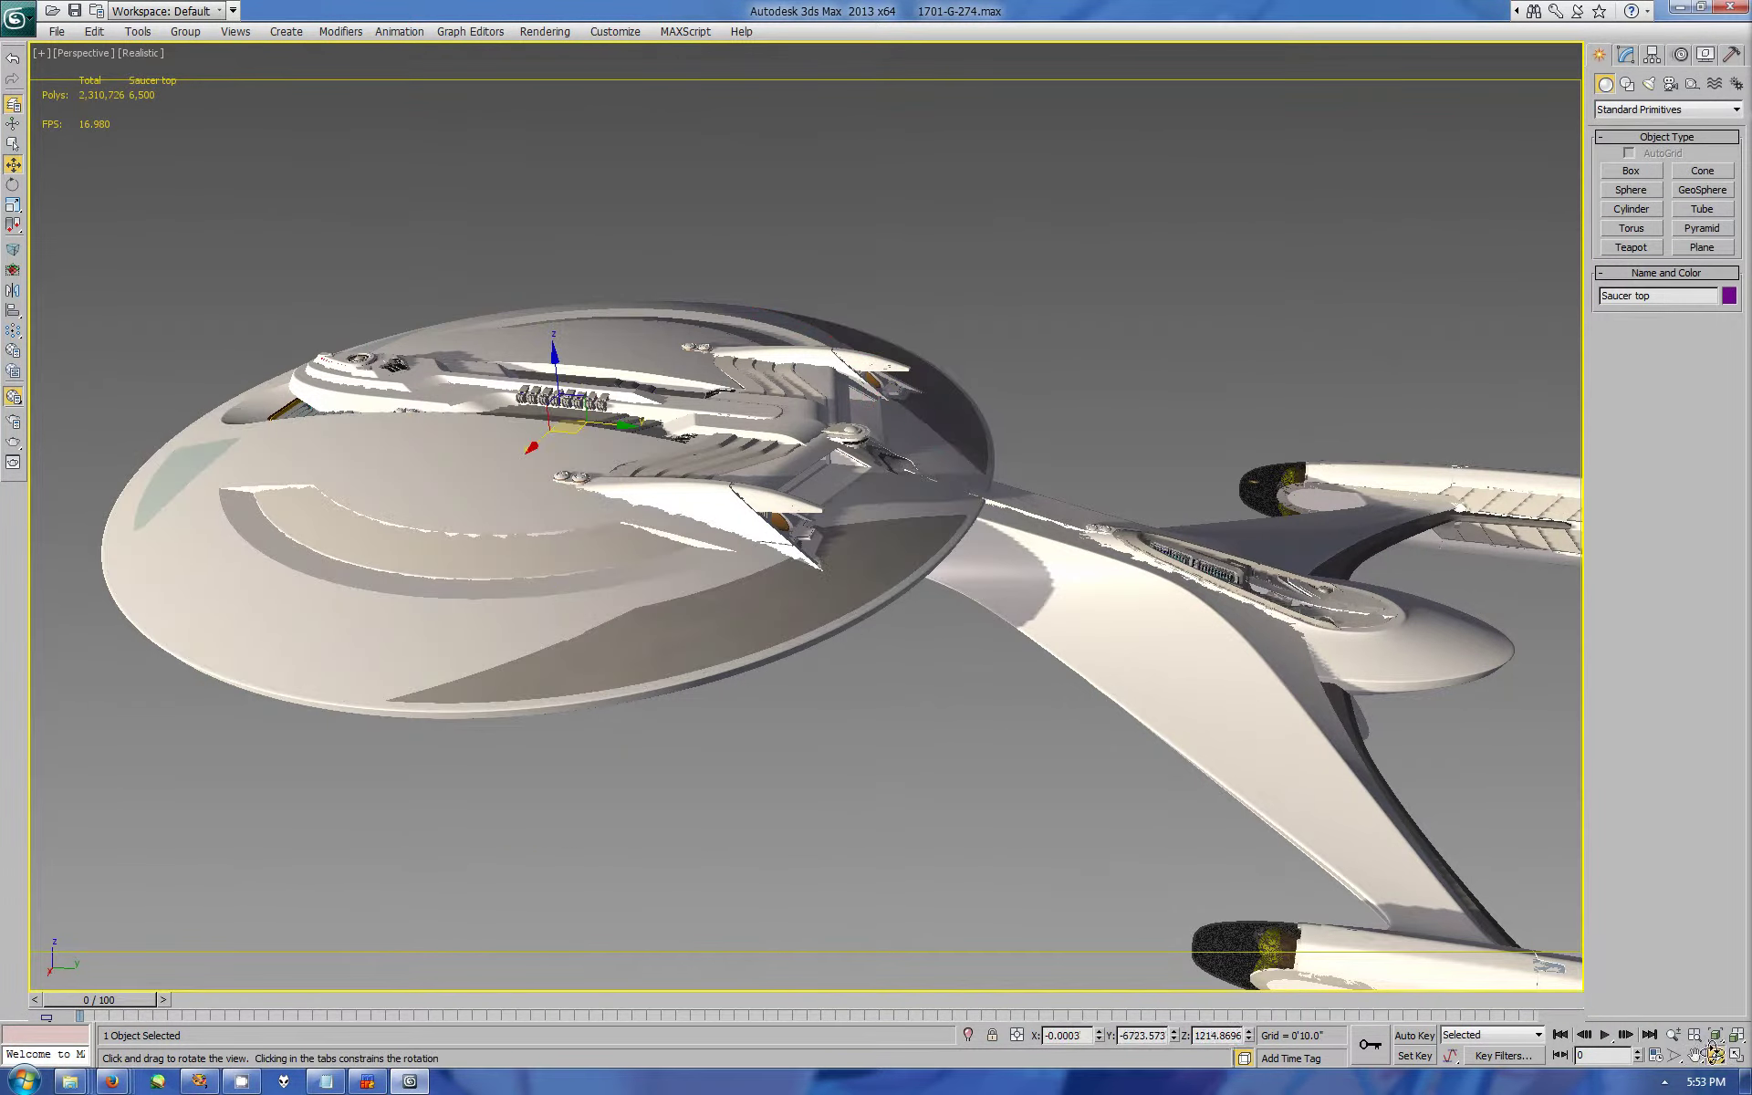
mouse_move(913, 548)
left_mouse_down()
mouse_move(913, 410)
mouse_move(913, 511)
left_mouse_up()
Step: Select a front polygon, orbit to new angles, and return to the 1701-G-275.max model
left_click(1625, 55)
key("4")
key("w")
left_click(176, 523)
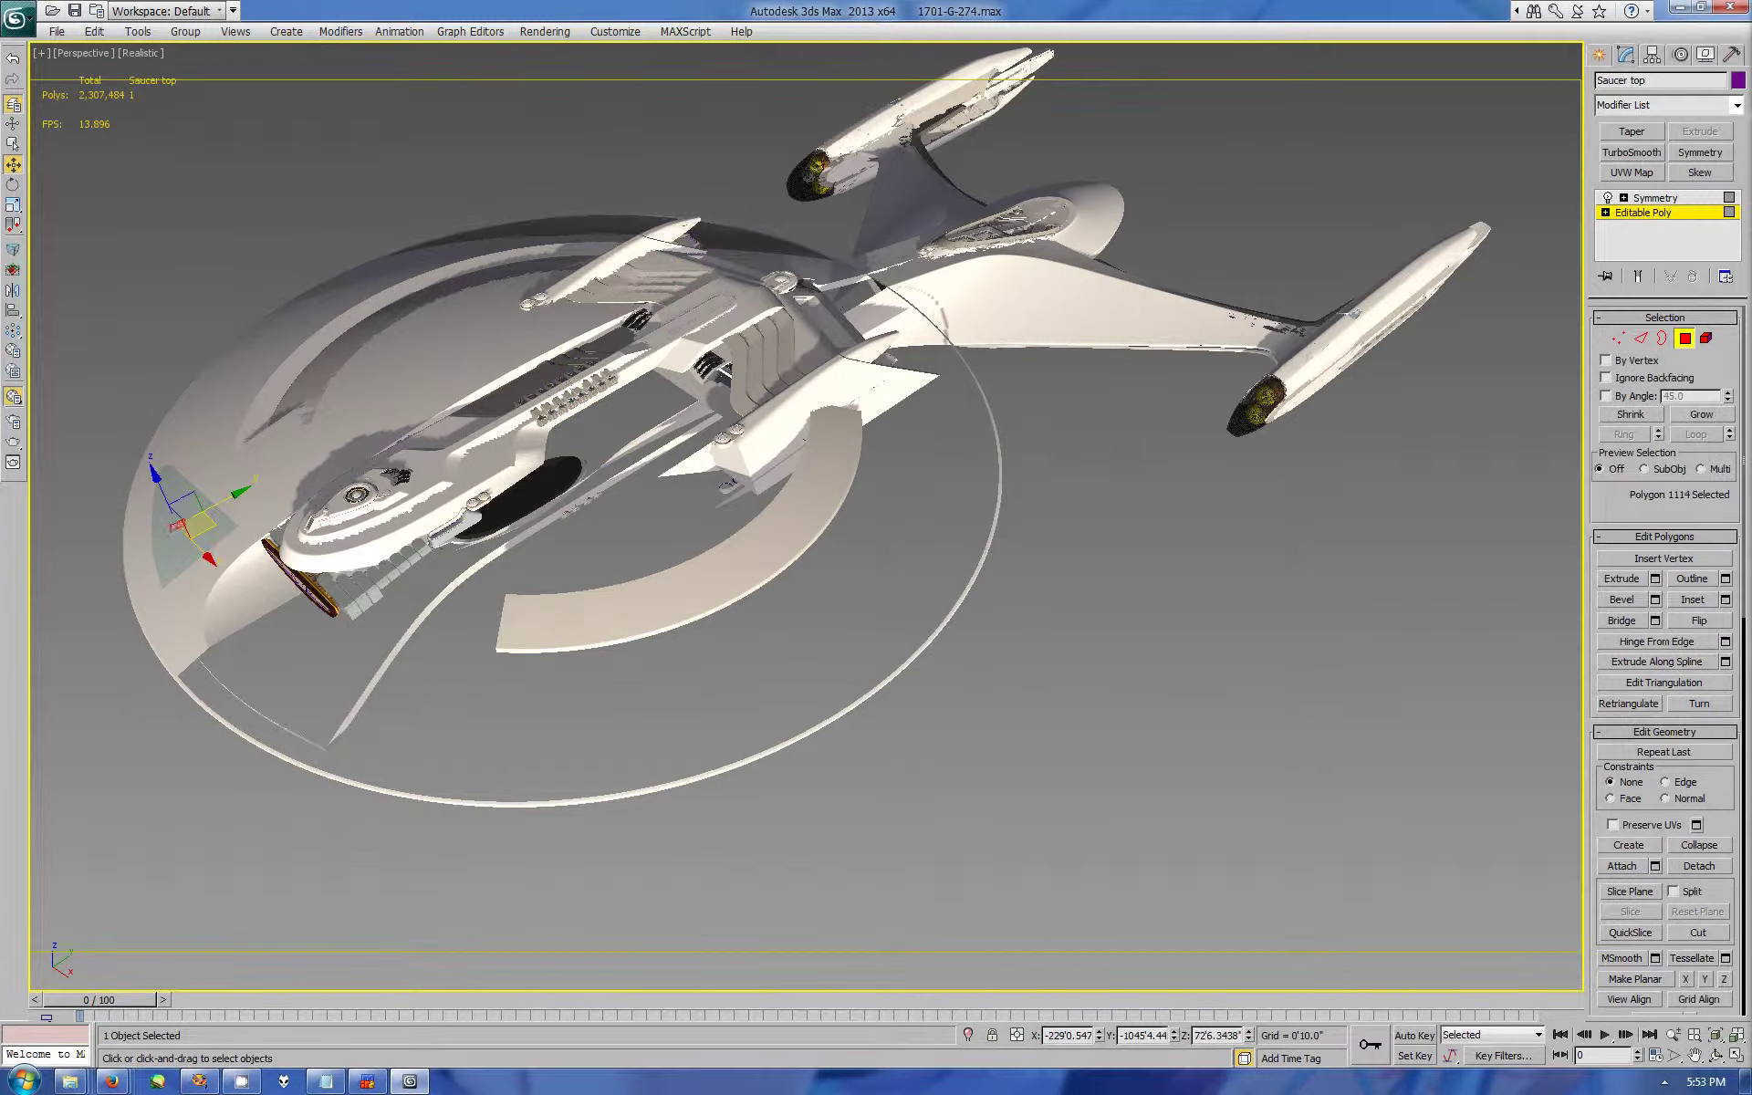
left_click(1599, 55)
left_click_drag(801, 704, 694, 417)
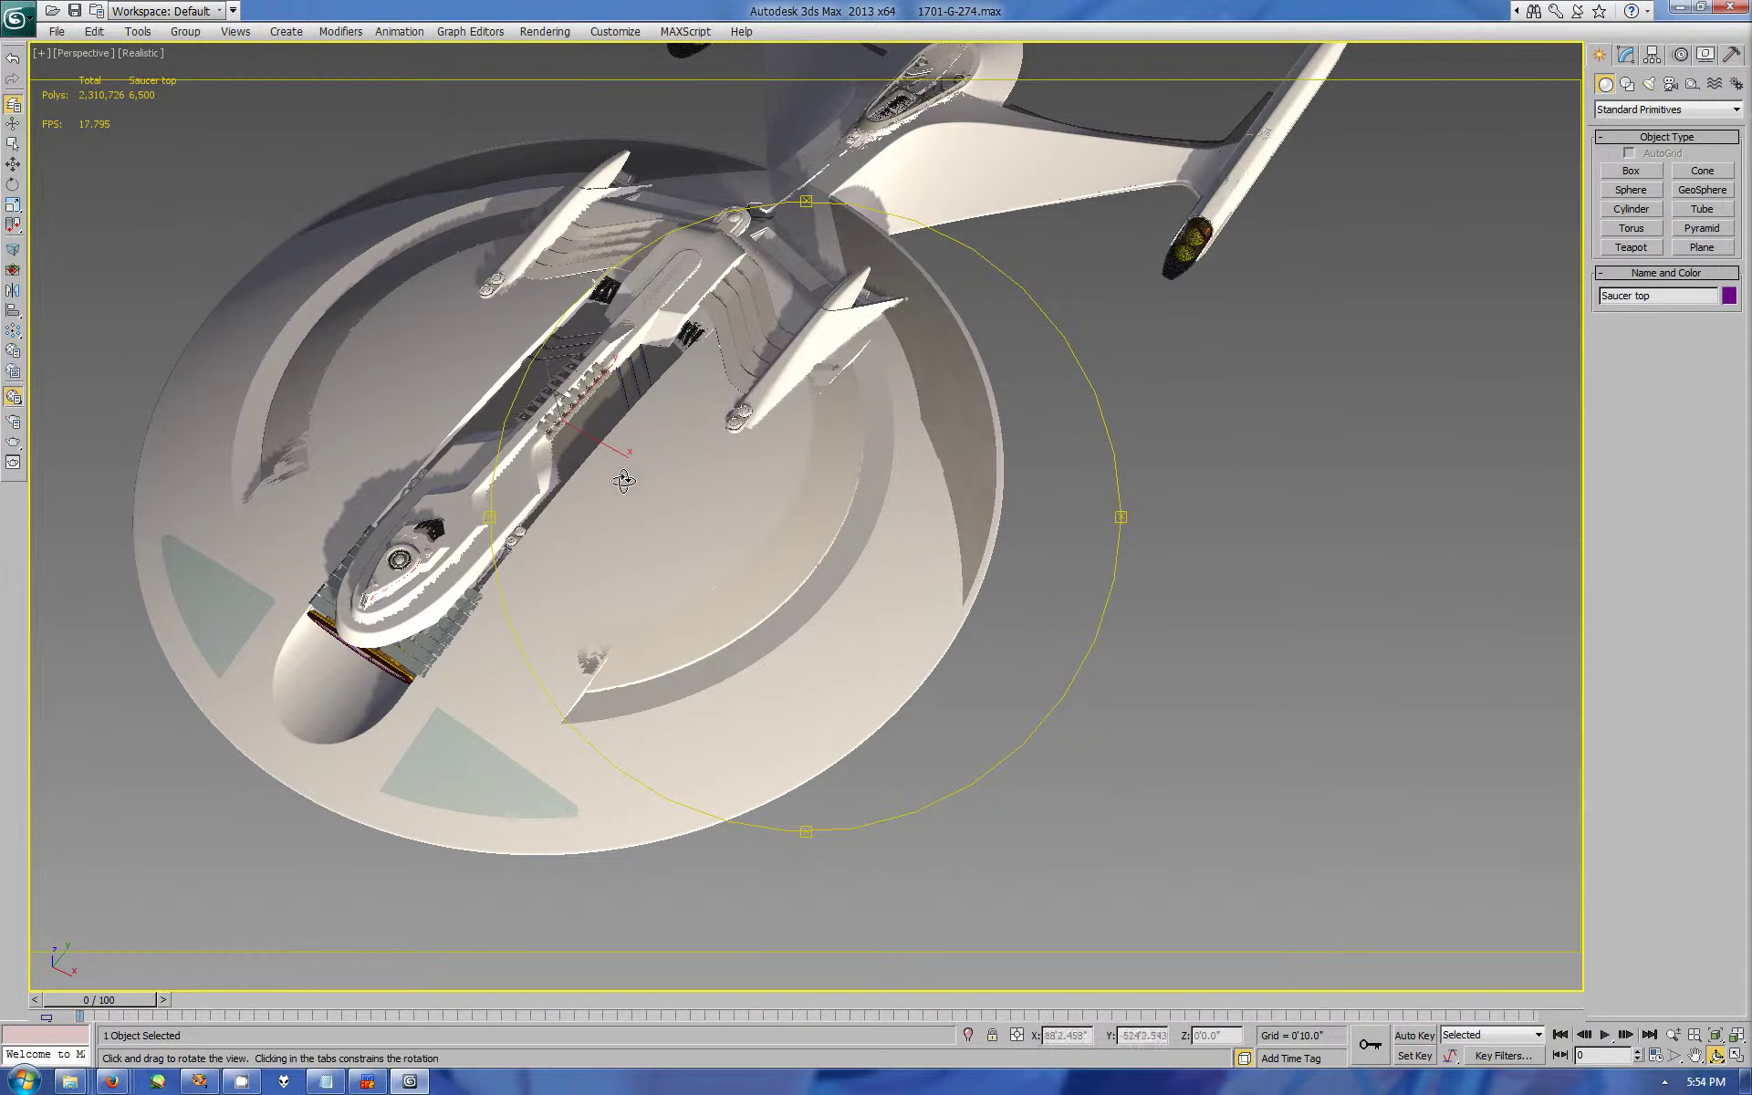
left_click_drag(652, 451, 913, 475)
left_click(1626, 55)
key("w")
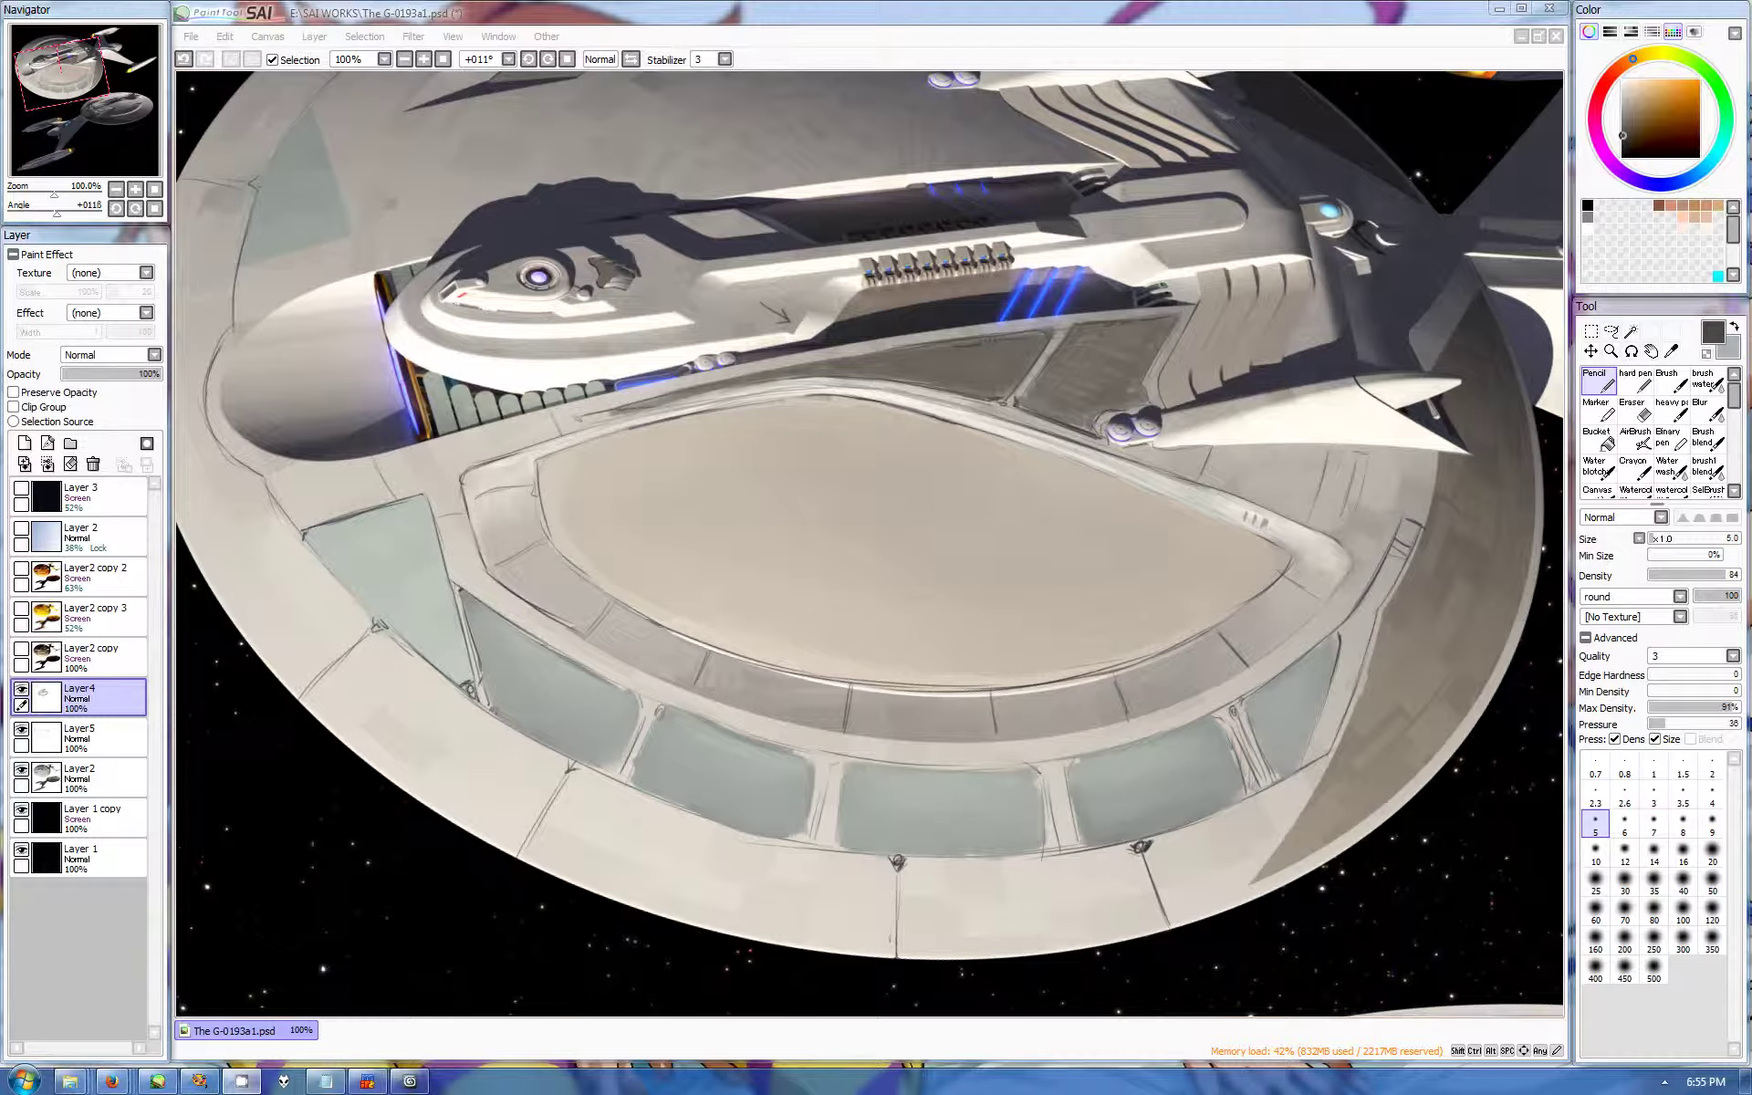
left_click(409, 1080)
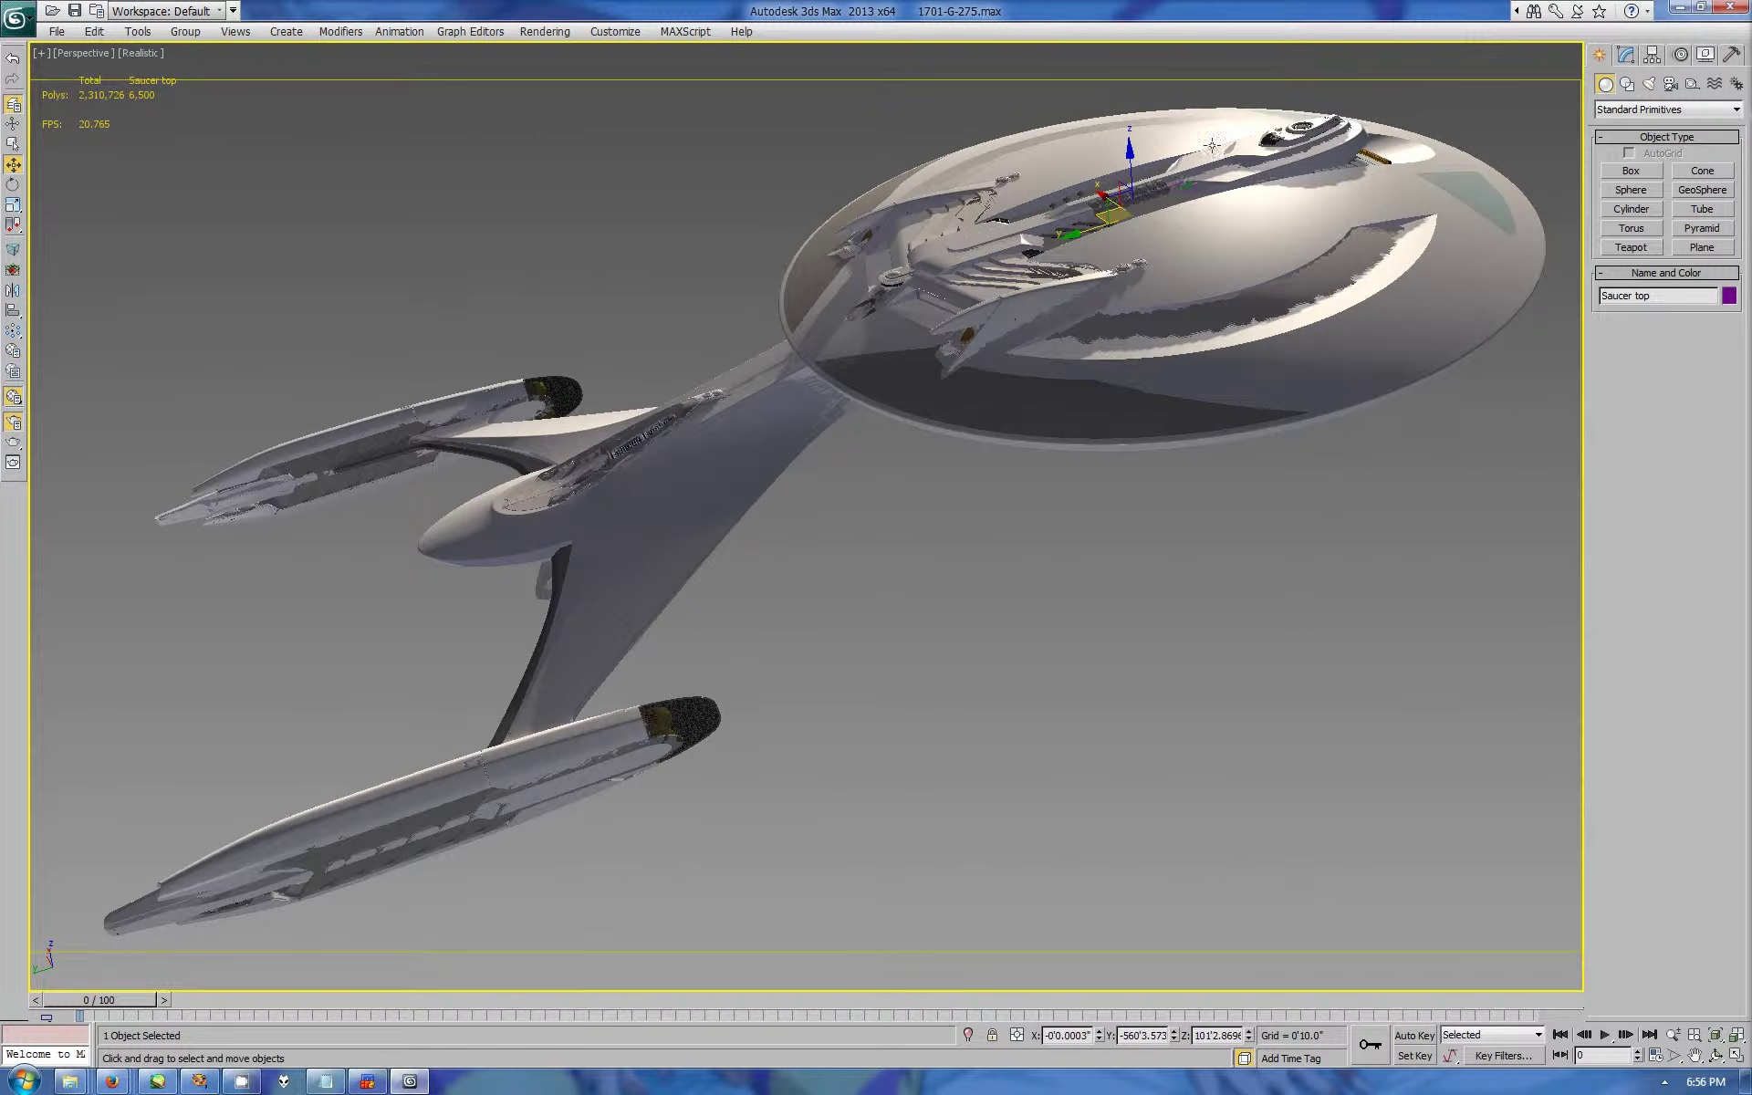
Step: Inspect Sphere083 with edged faces, select Box305, and bring back the SAI paintover
left_click(1715, 1035)
mouse_move(1114, 501)
left_mouse_down()
mouse_move(830, 531)
mouse_move(306, 258)
left_mouse_up()
key("w")
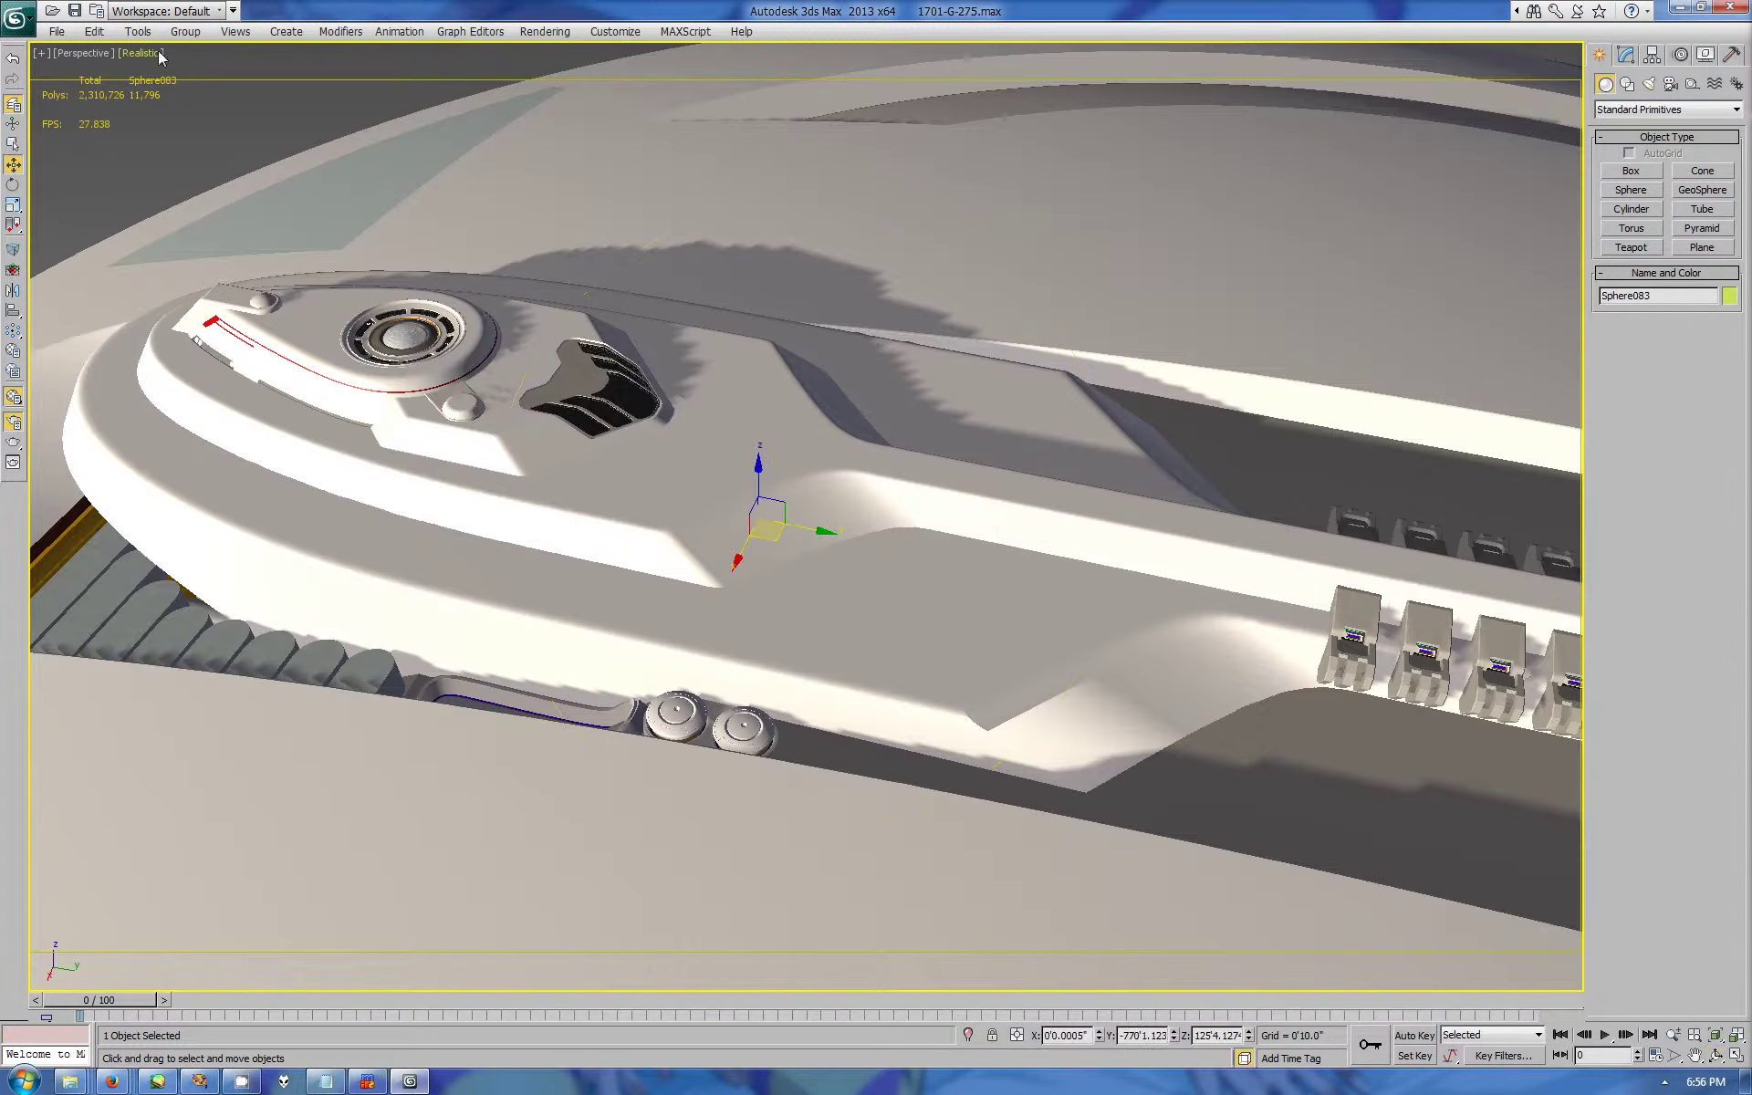
key("F4")
left_click(829, 641)
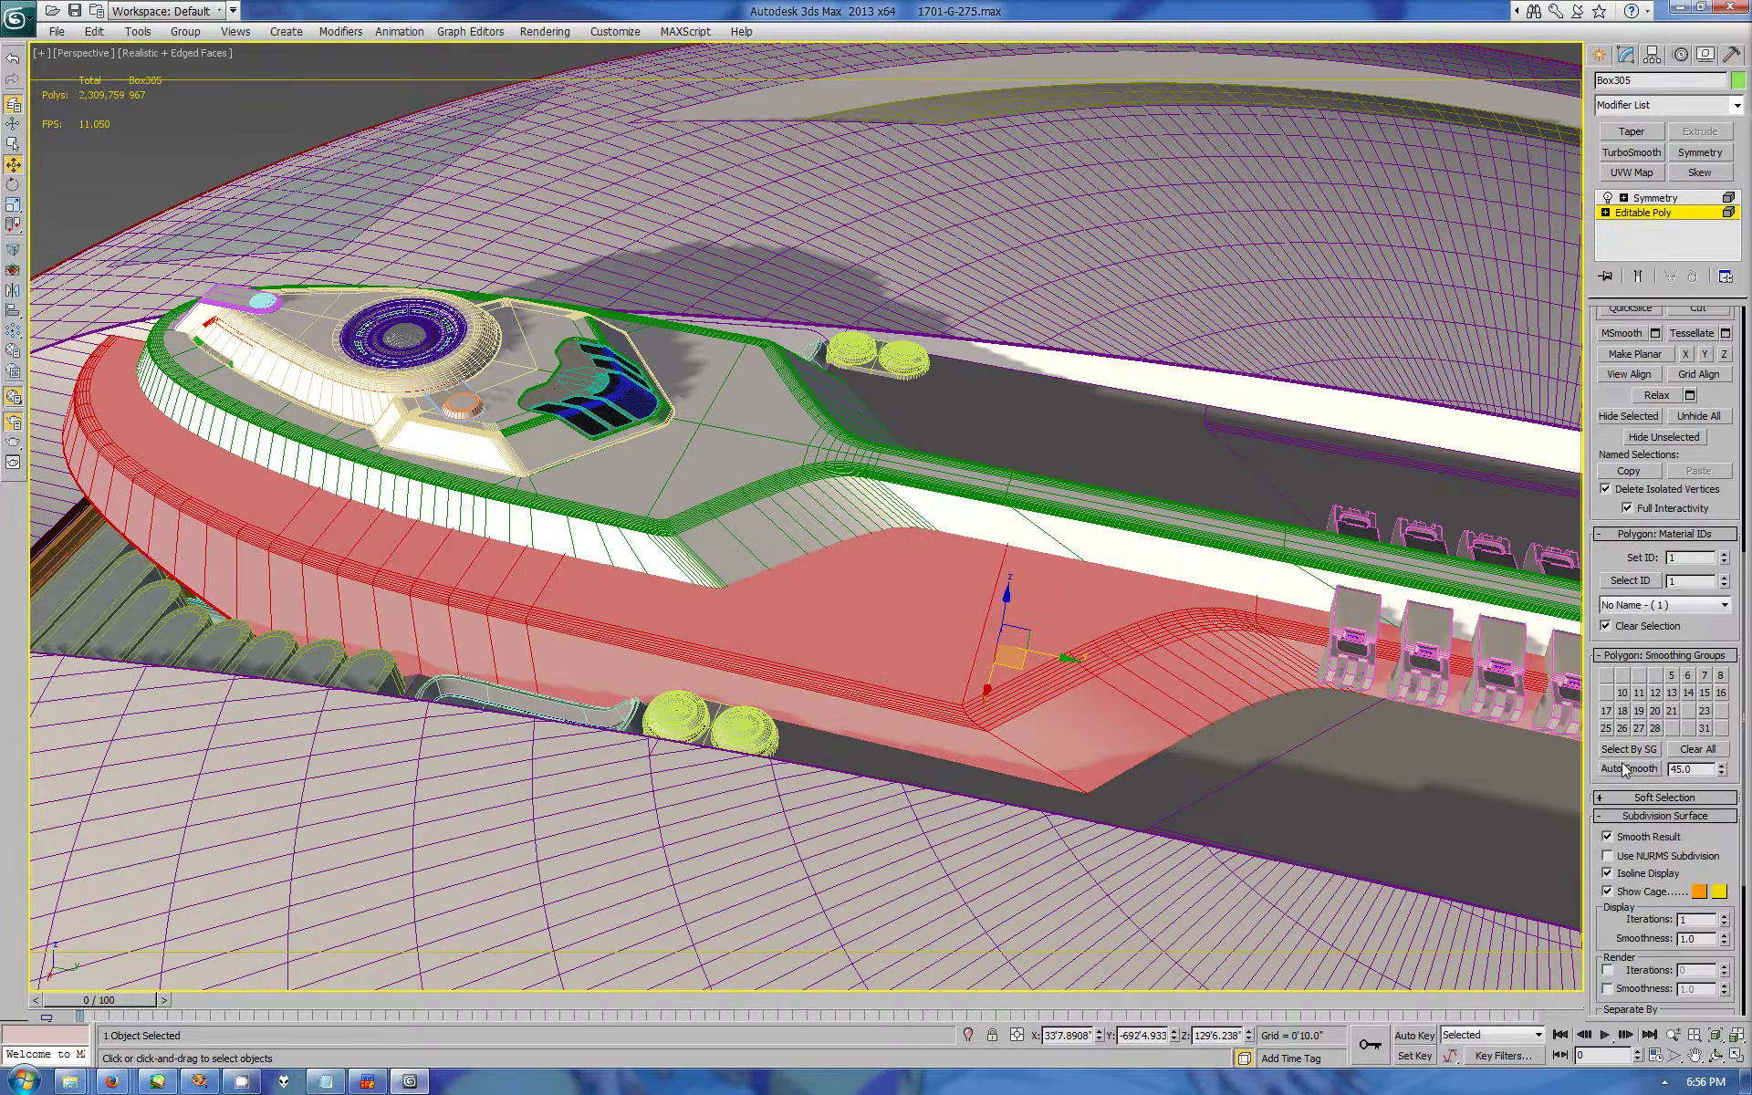
left_click(198, 1081)
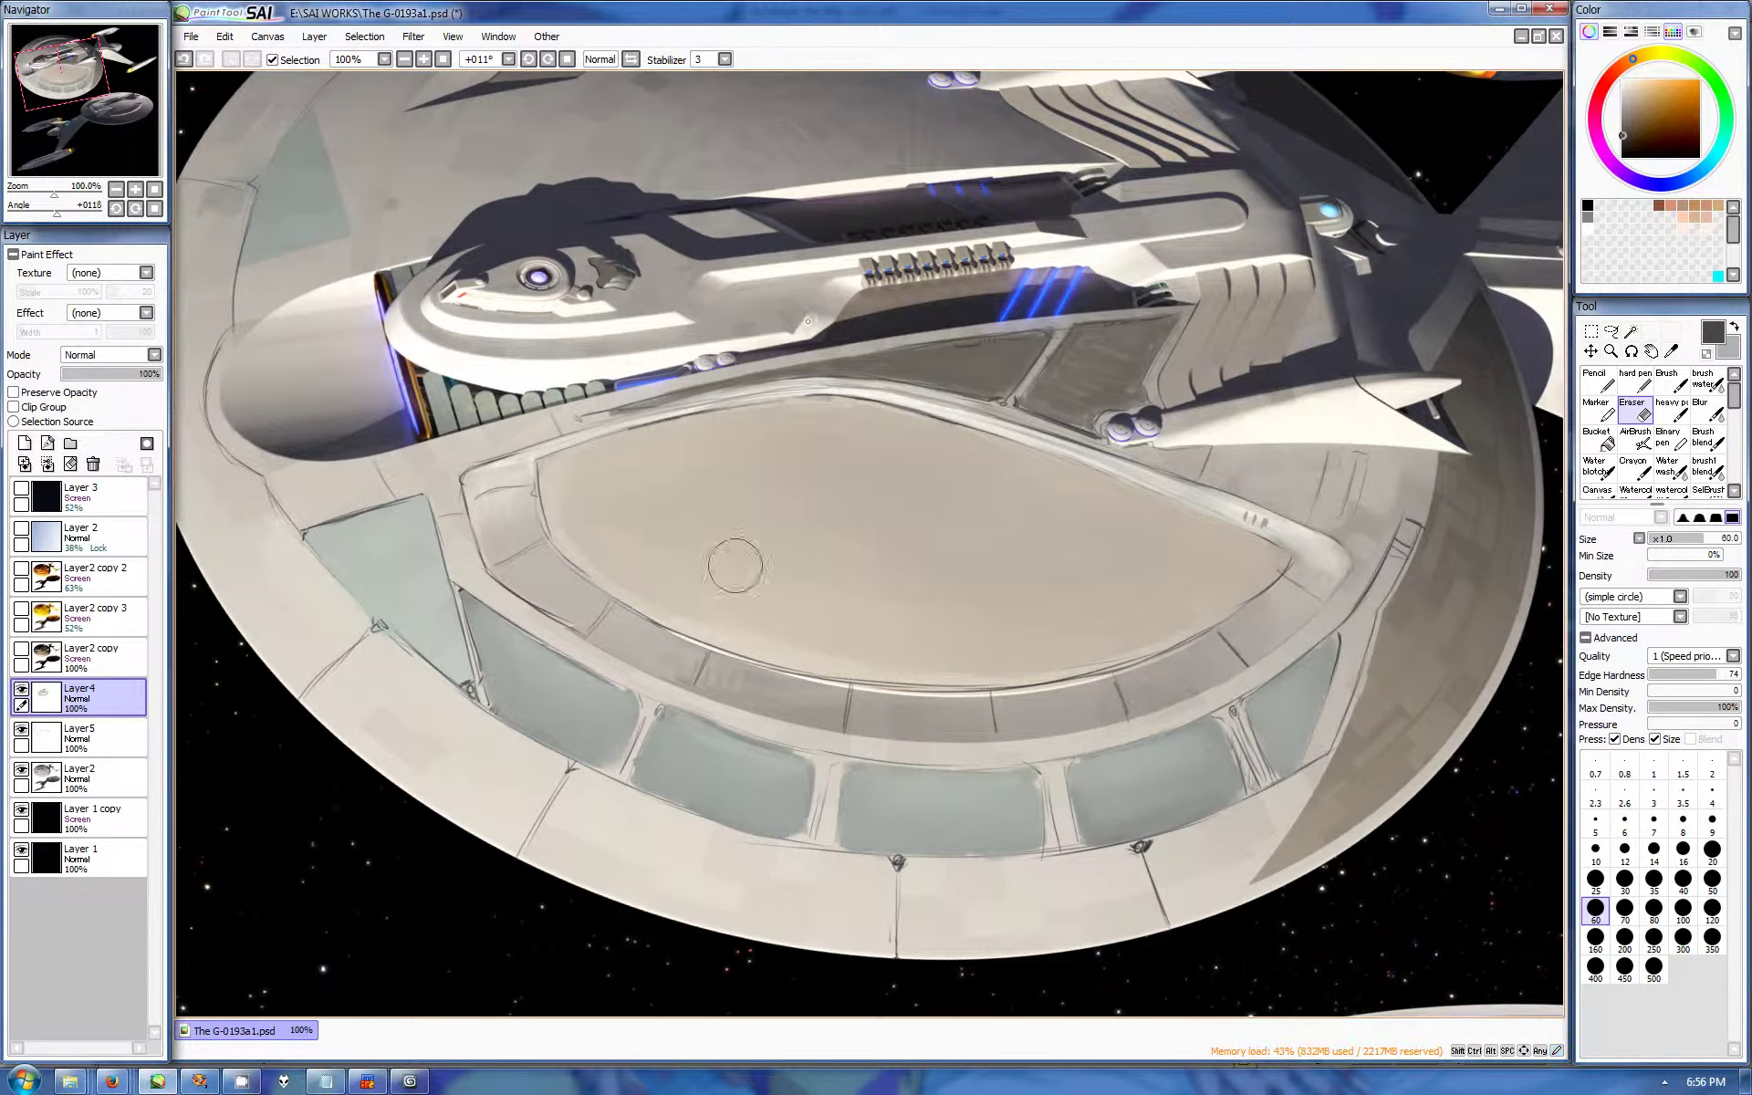
Step: Switch to the fine Pencil and bring the saucer's forward module into view
key("b")
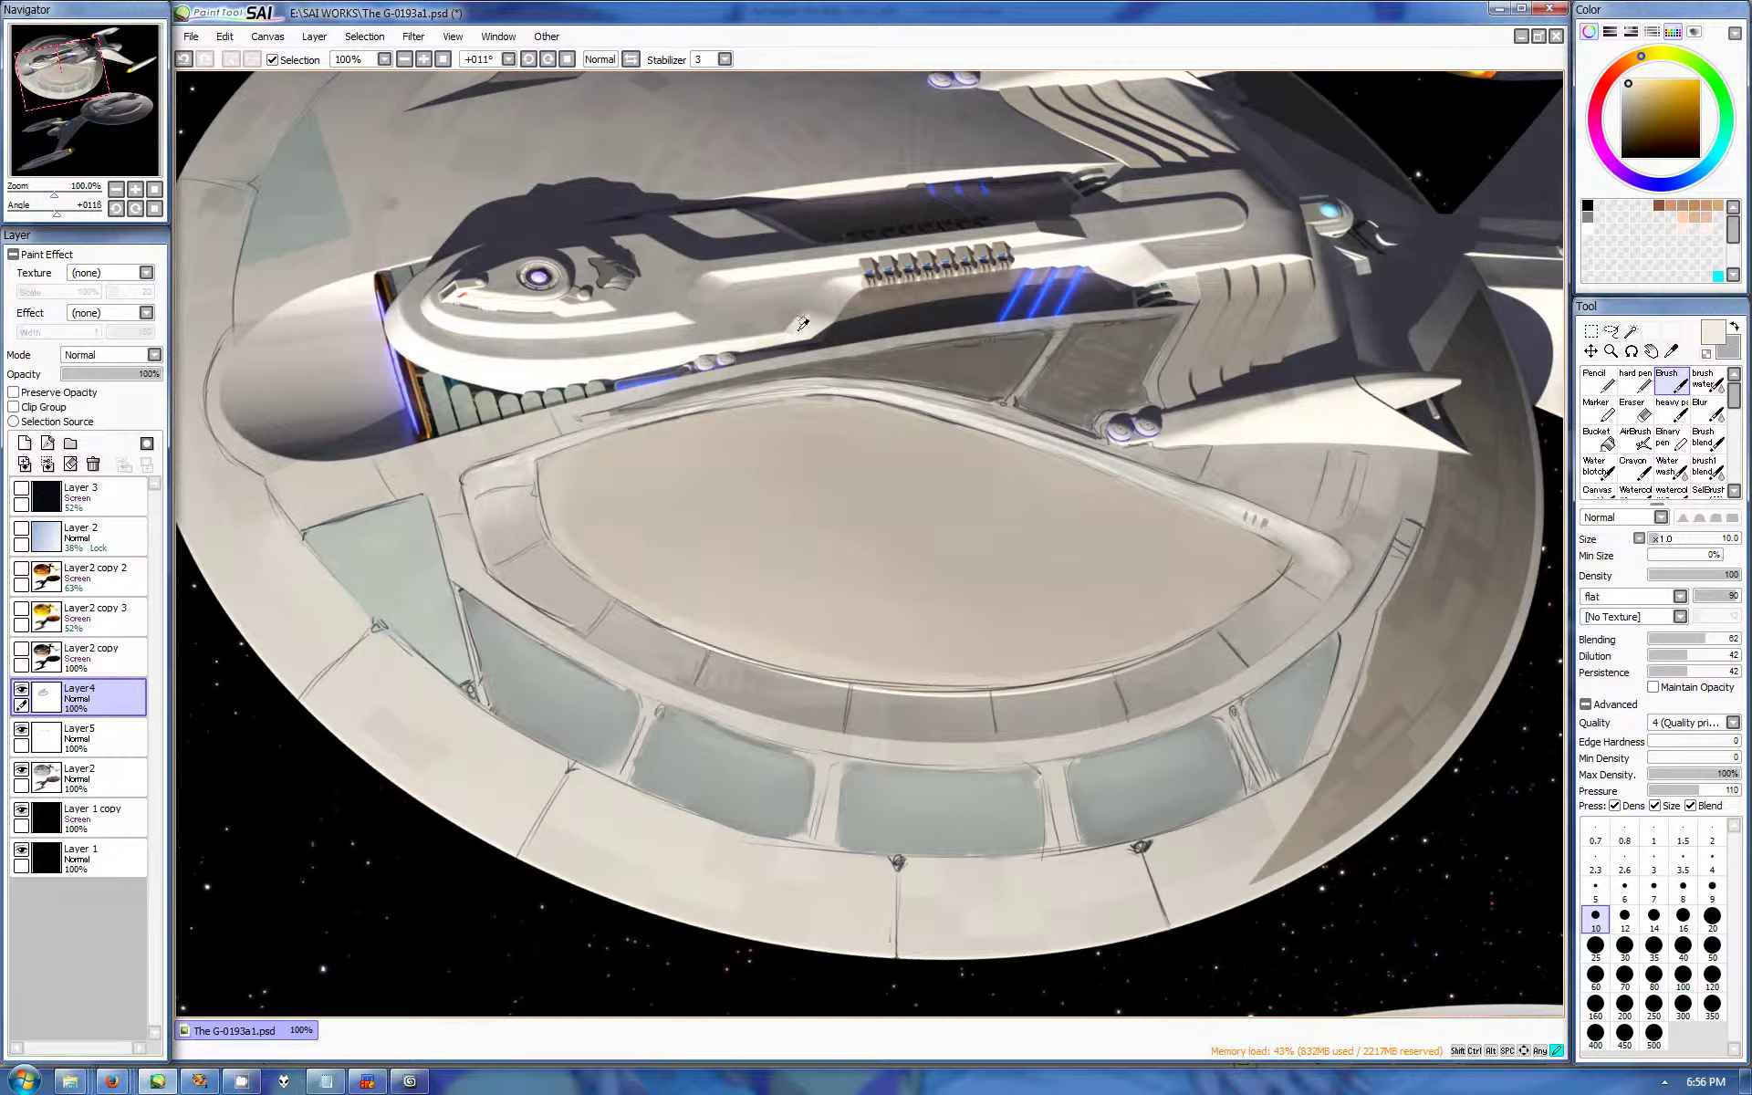
key("v")
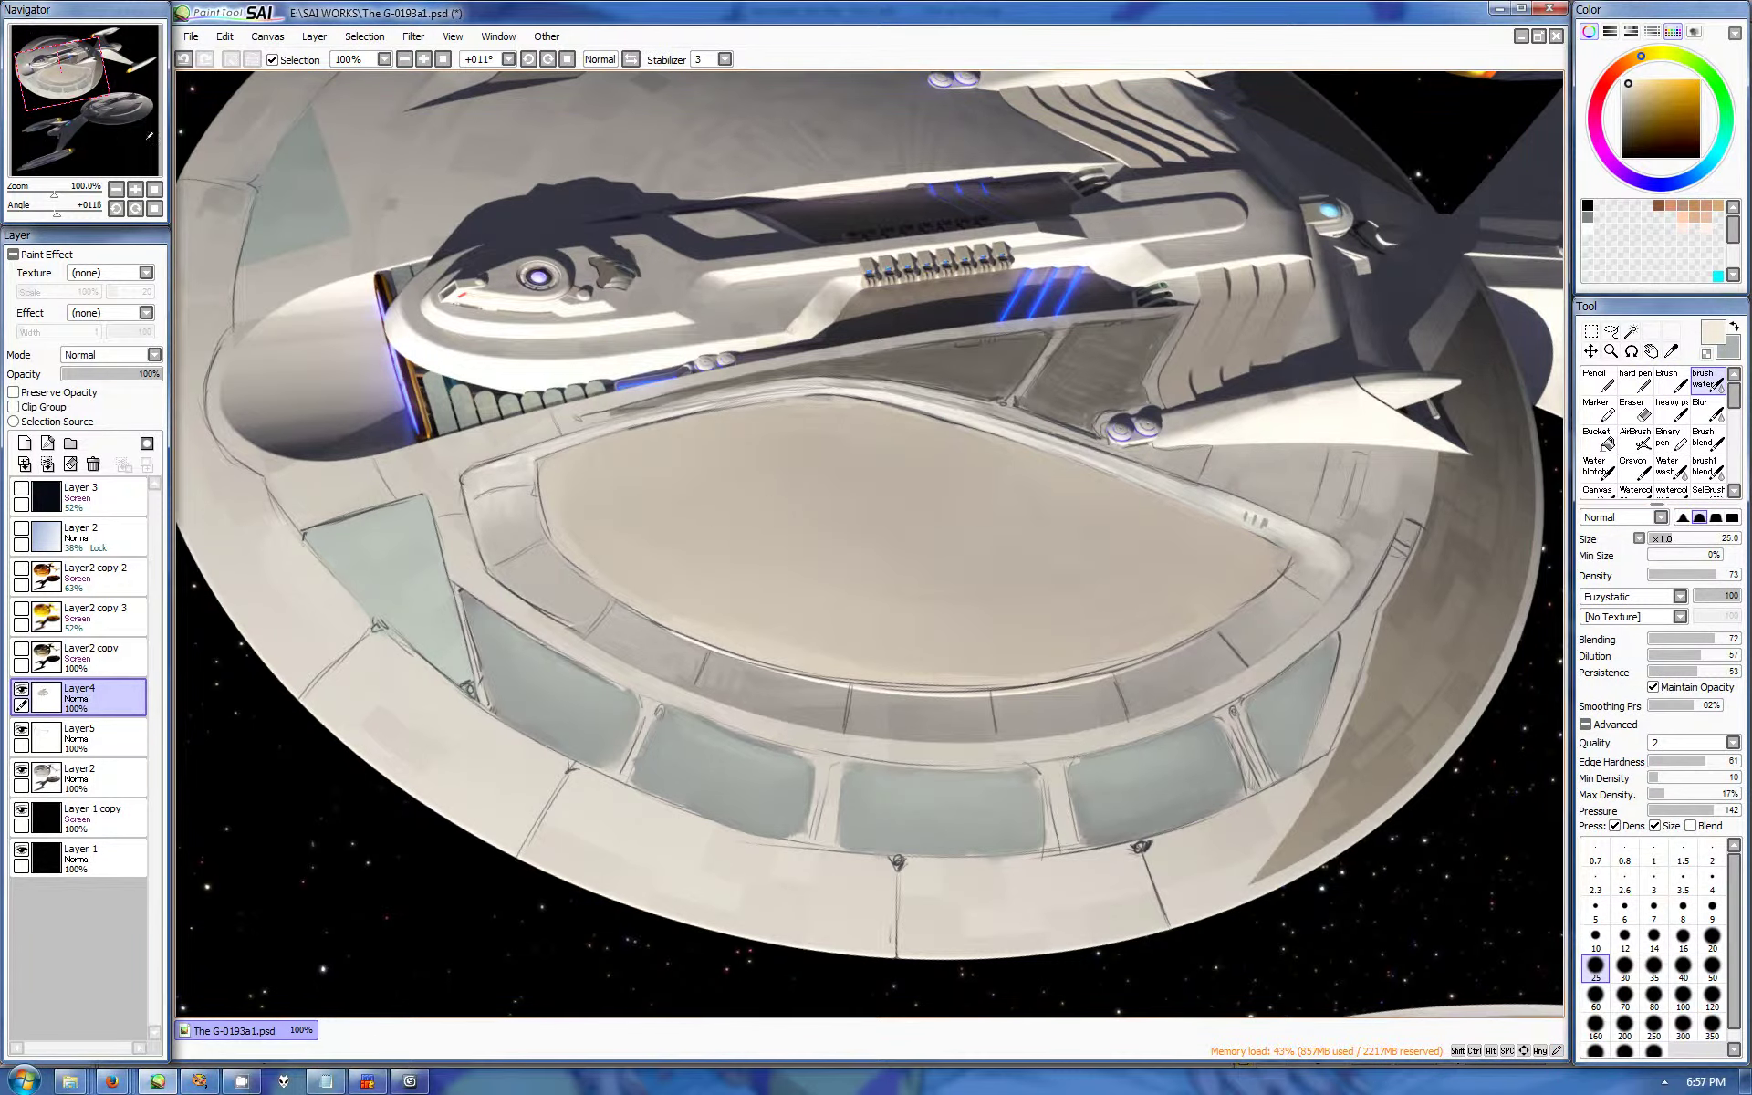
scroll(346, 255, "up", 2)
key("n")
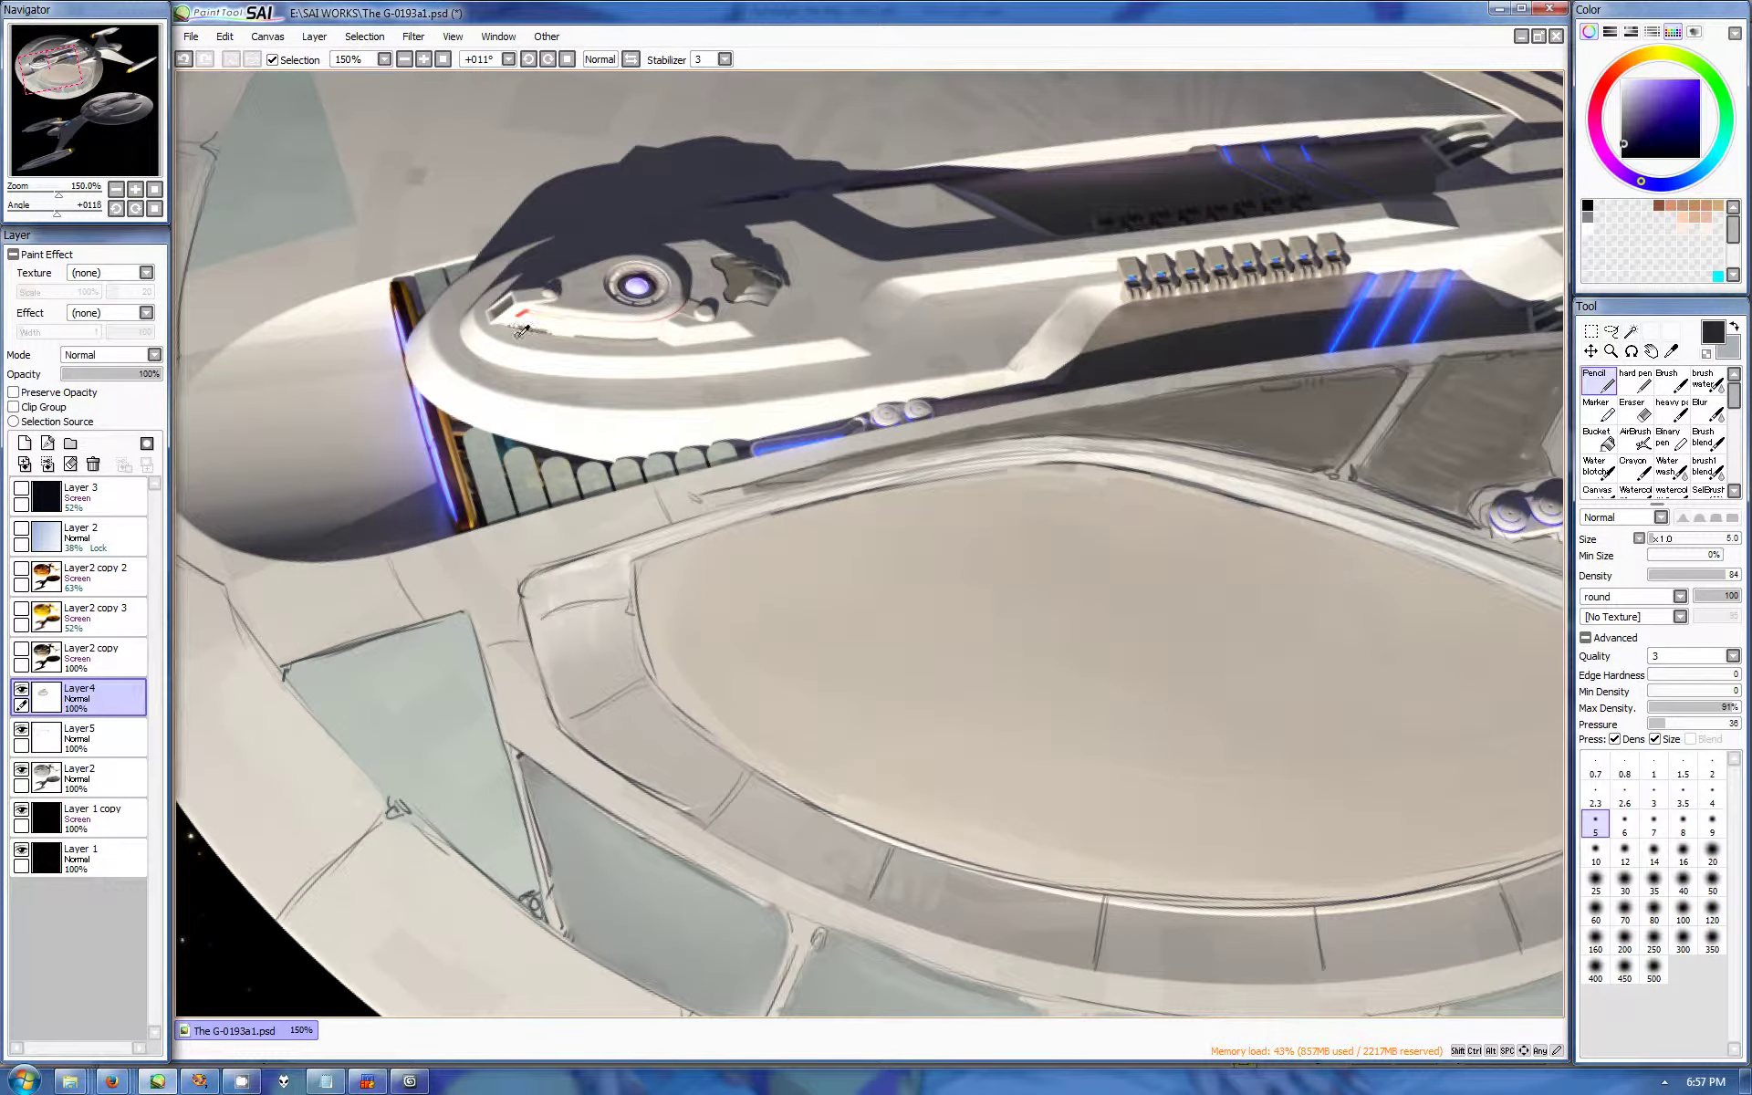
left_click_drag(717, 578, 782, 477)
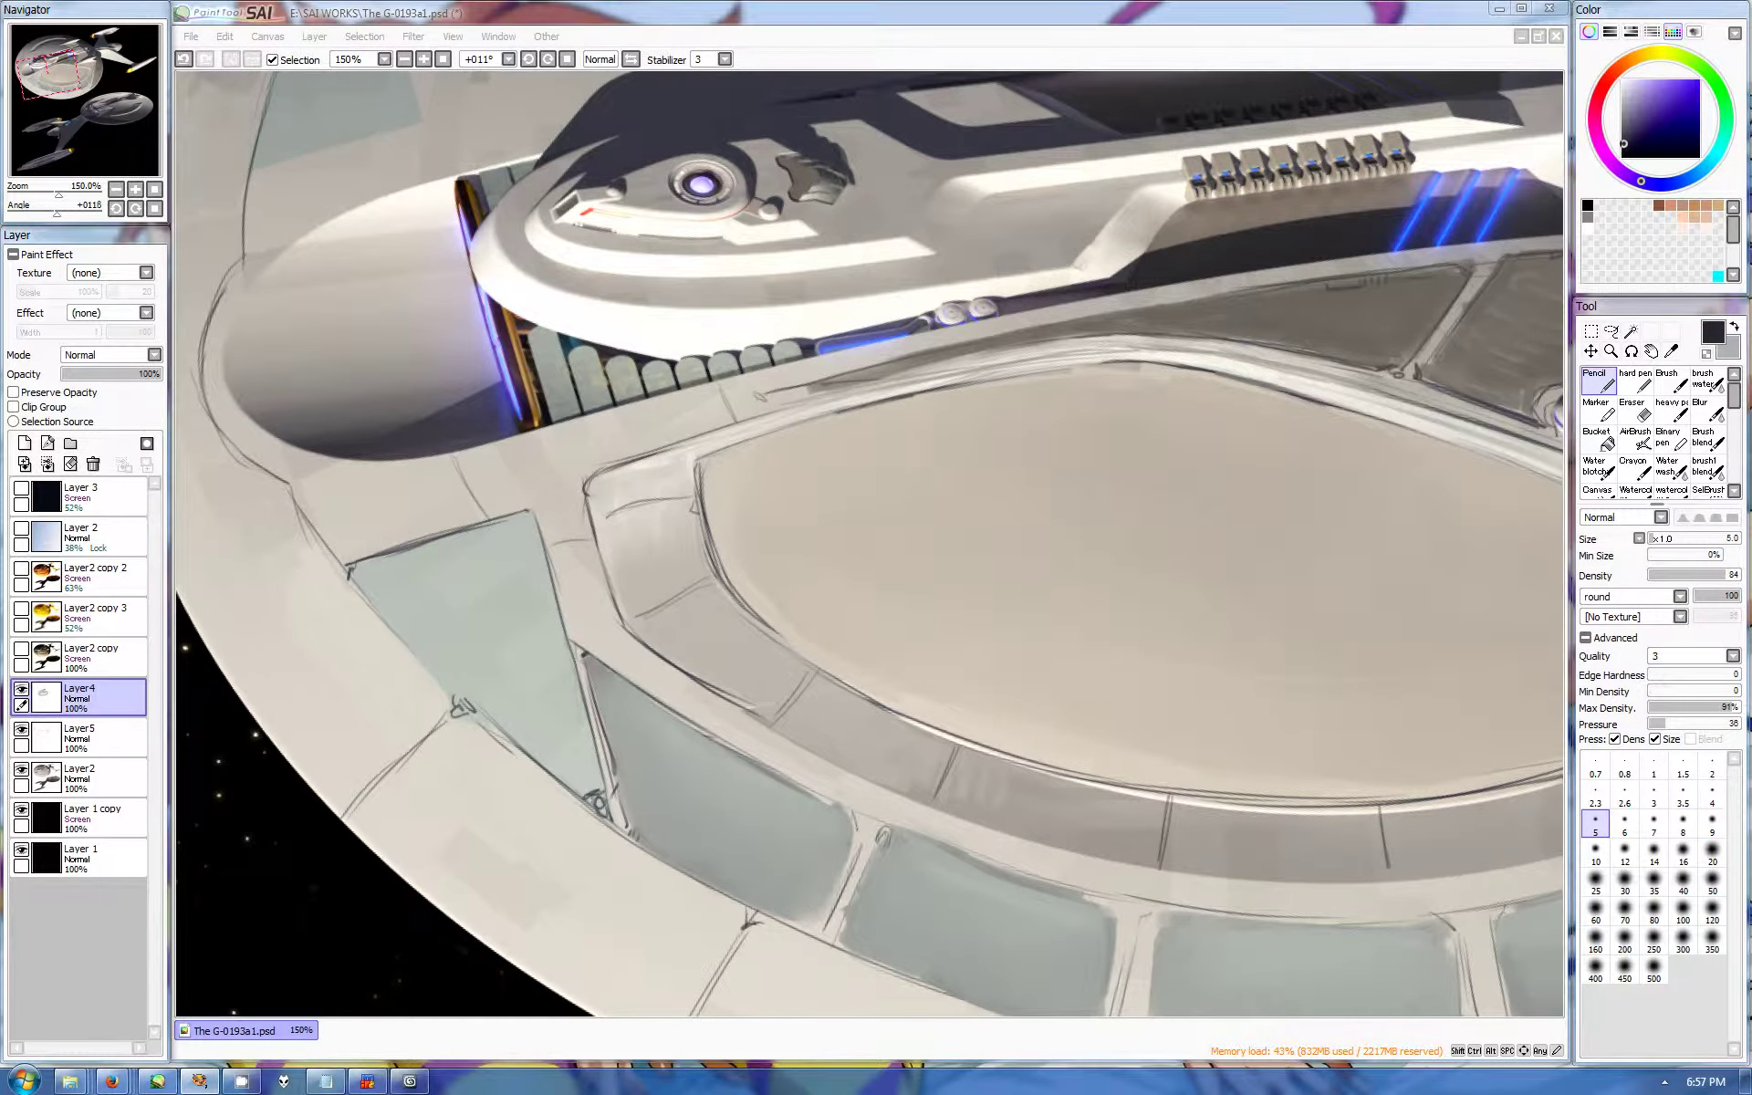
scroll(209, 132, "down", 2)
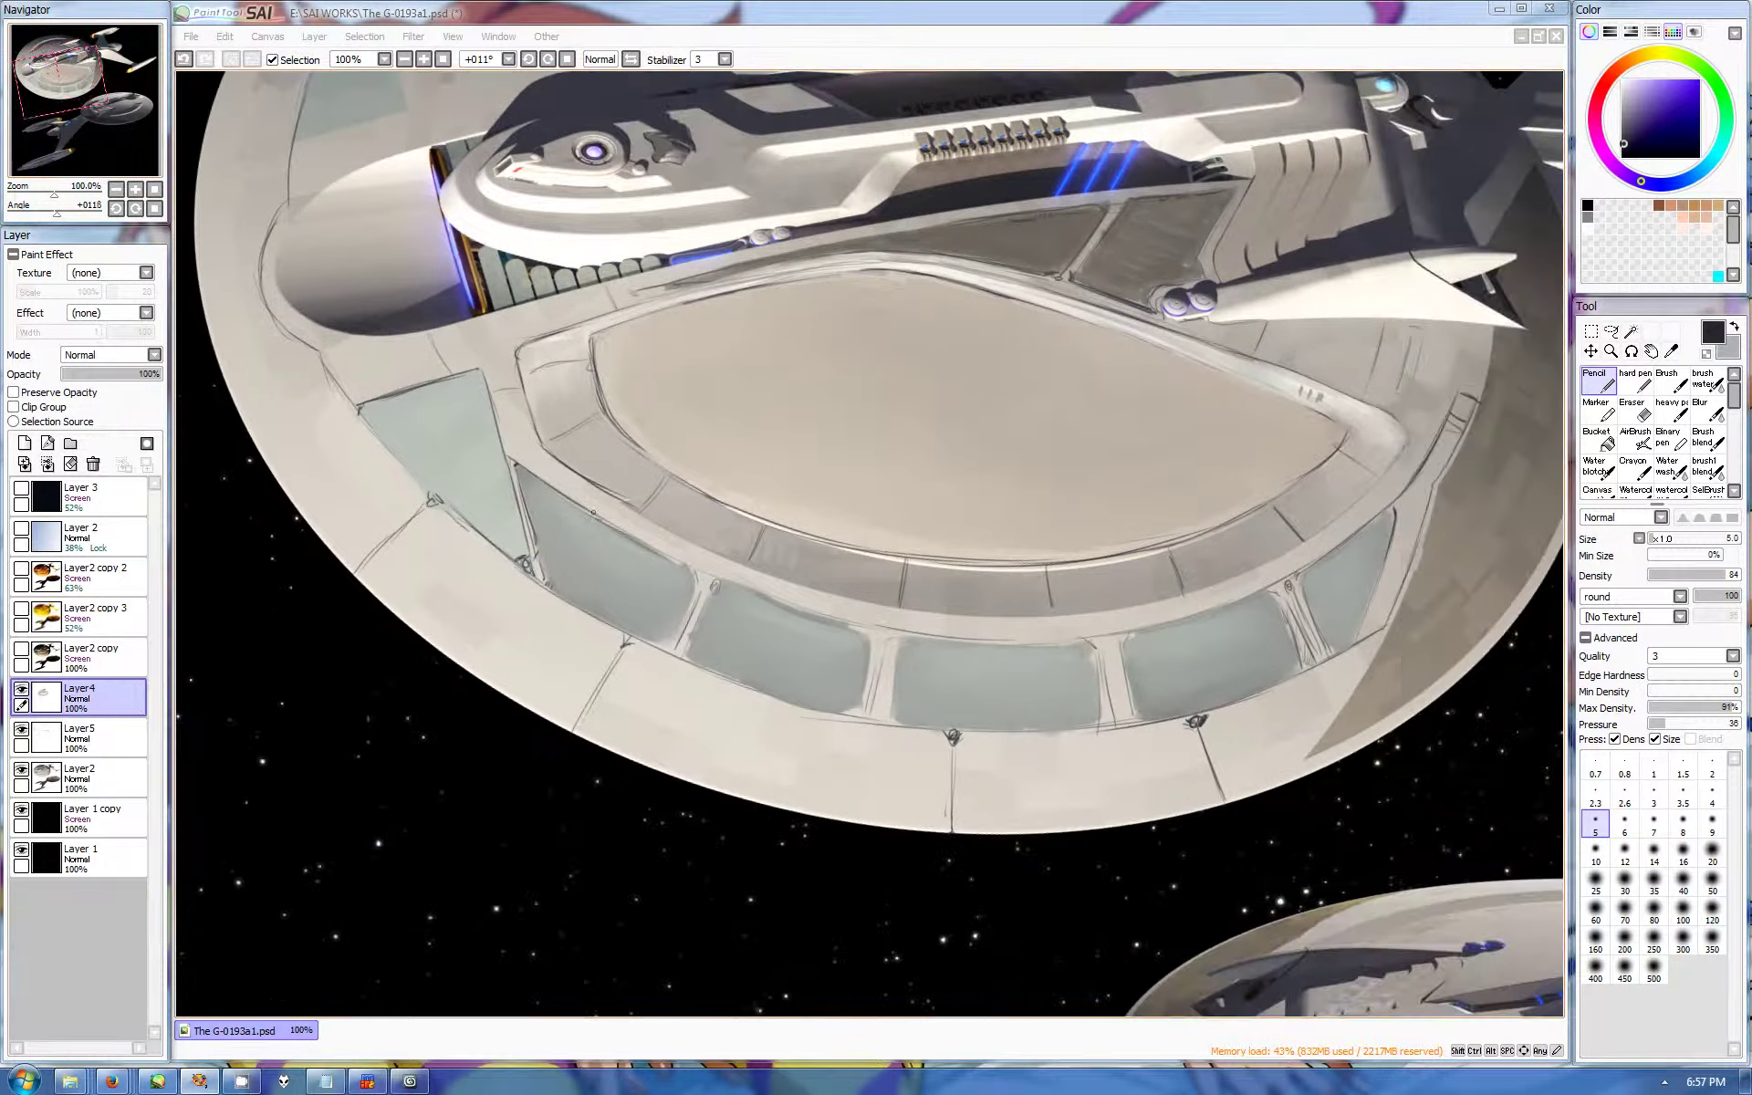
Step: Eyedrop hull greys and settle on a dark blue-grey line colour
left_click(910, 636)
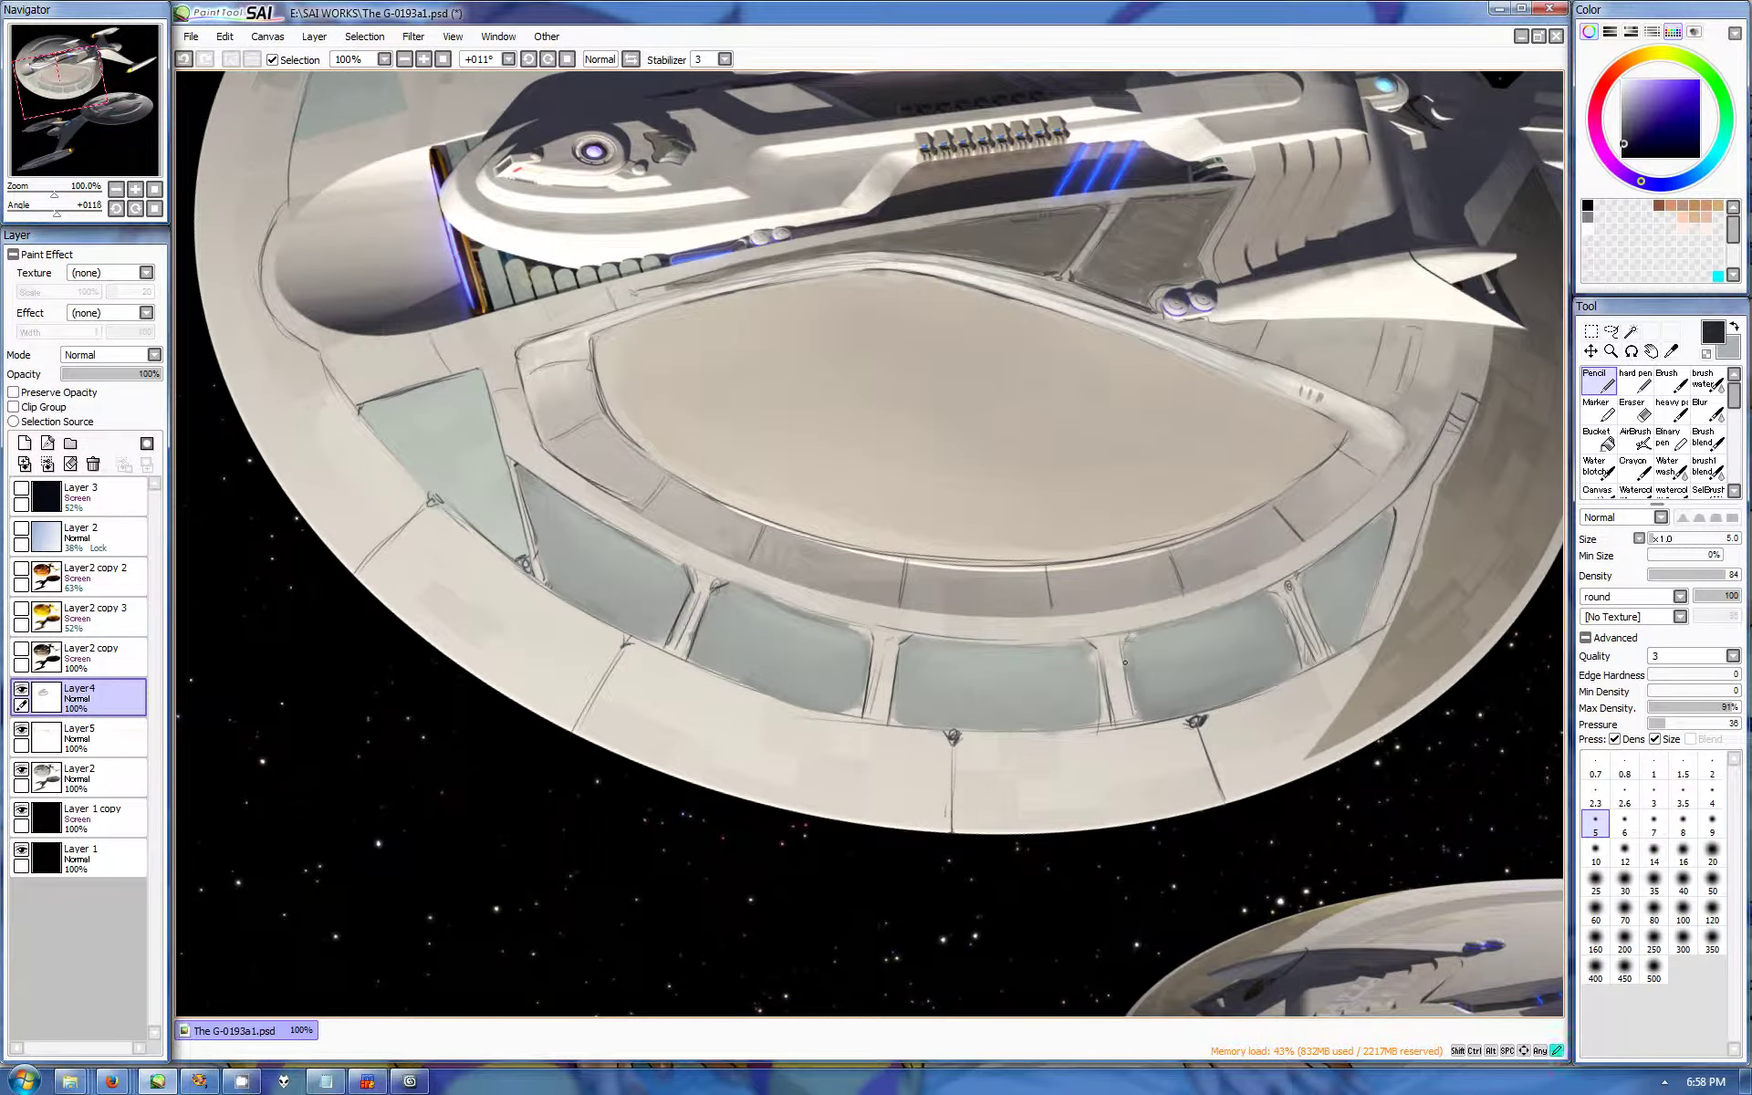
left_click(1115, 680, "alt")
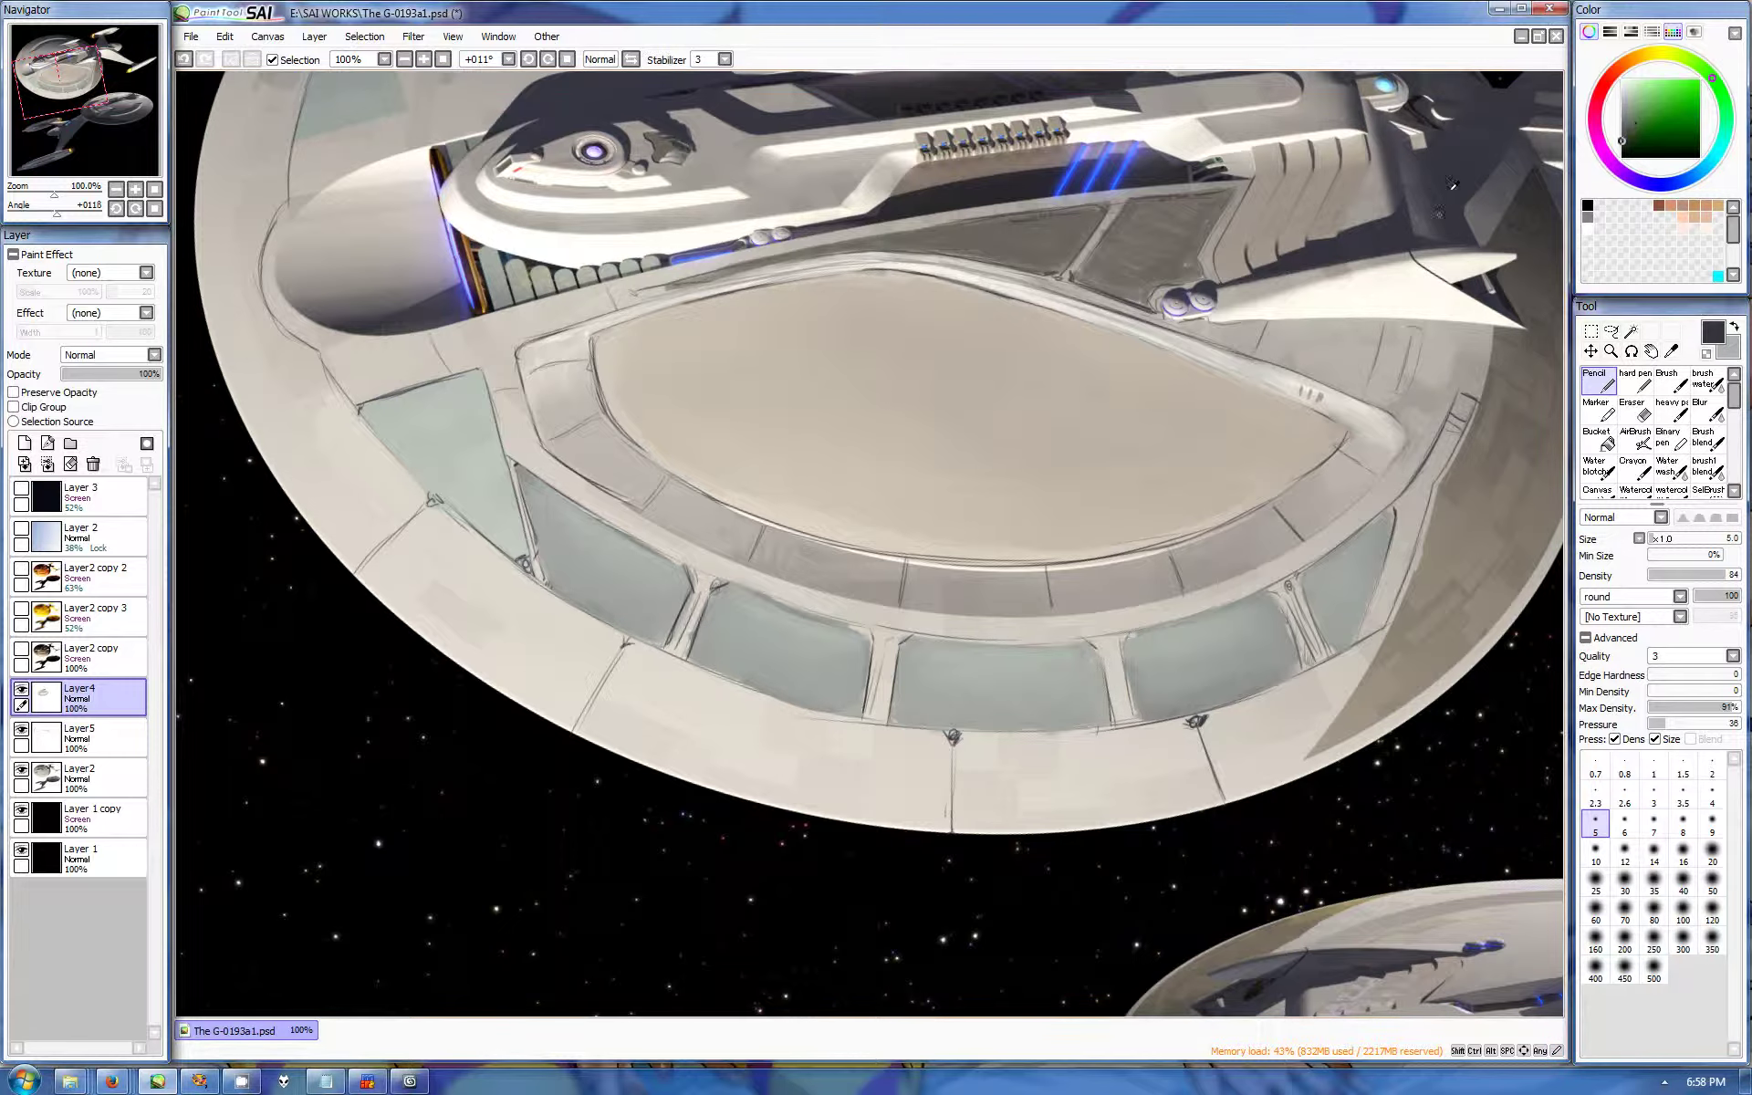
left_click(1525, 391, "alt")
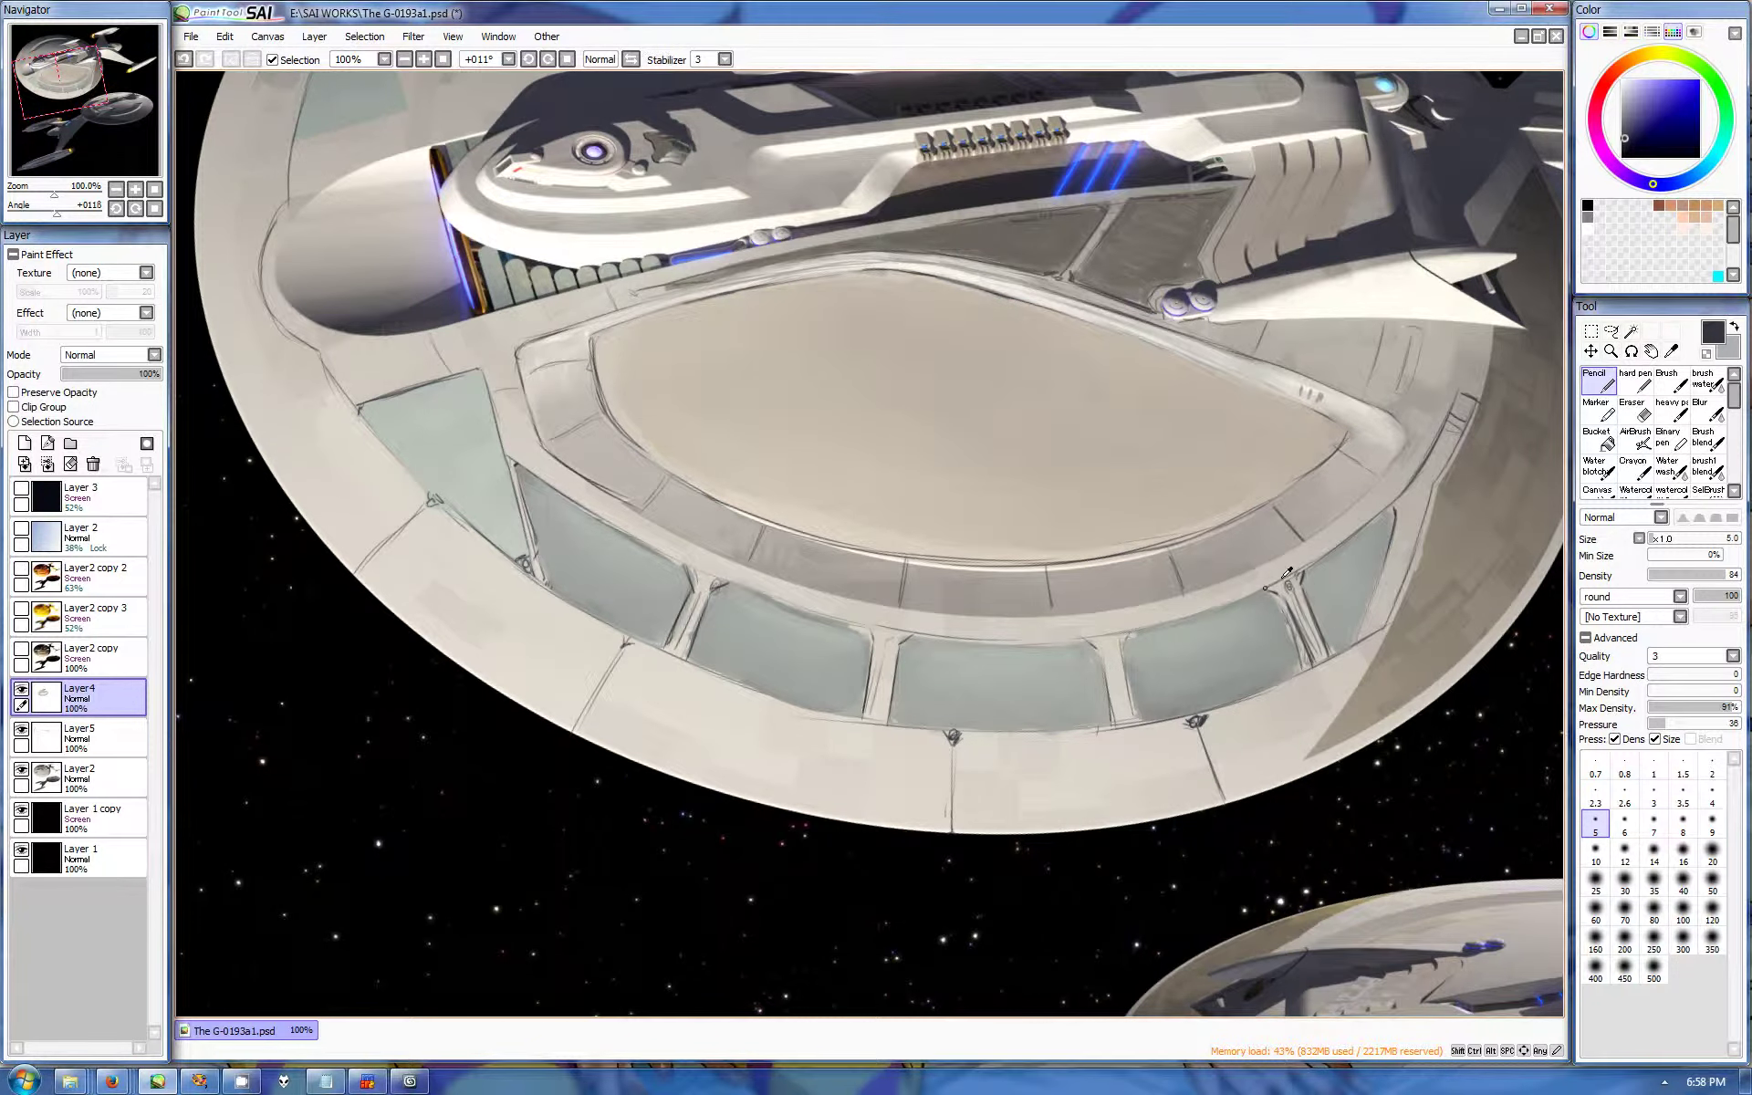
left_click(1318, 643, "alt")
left_click(1259, 641, "alt")
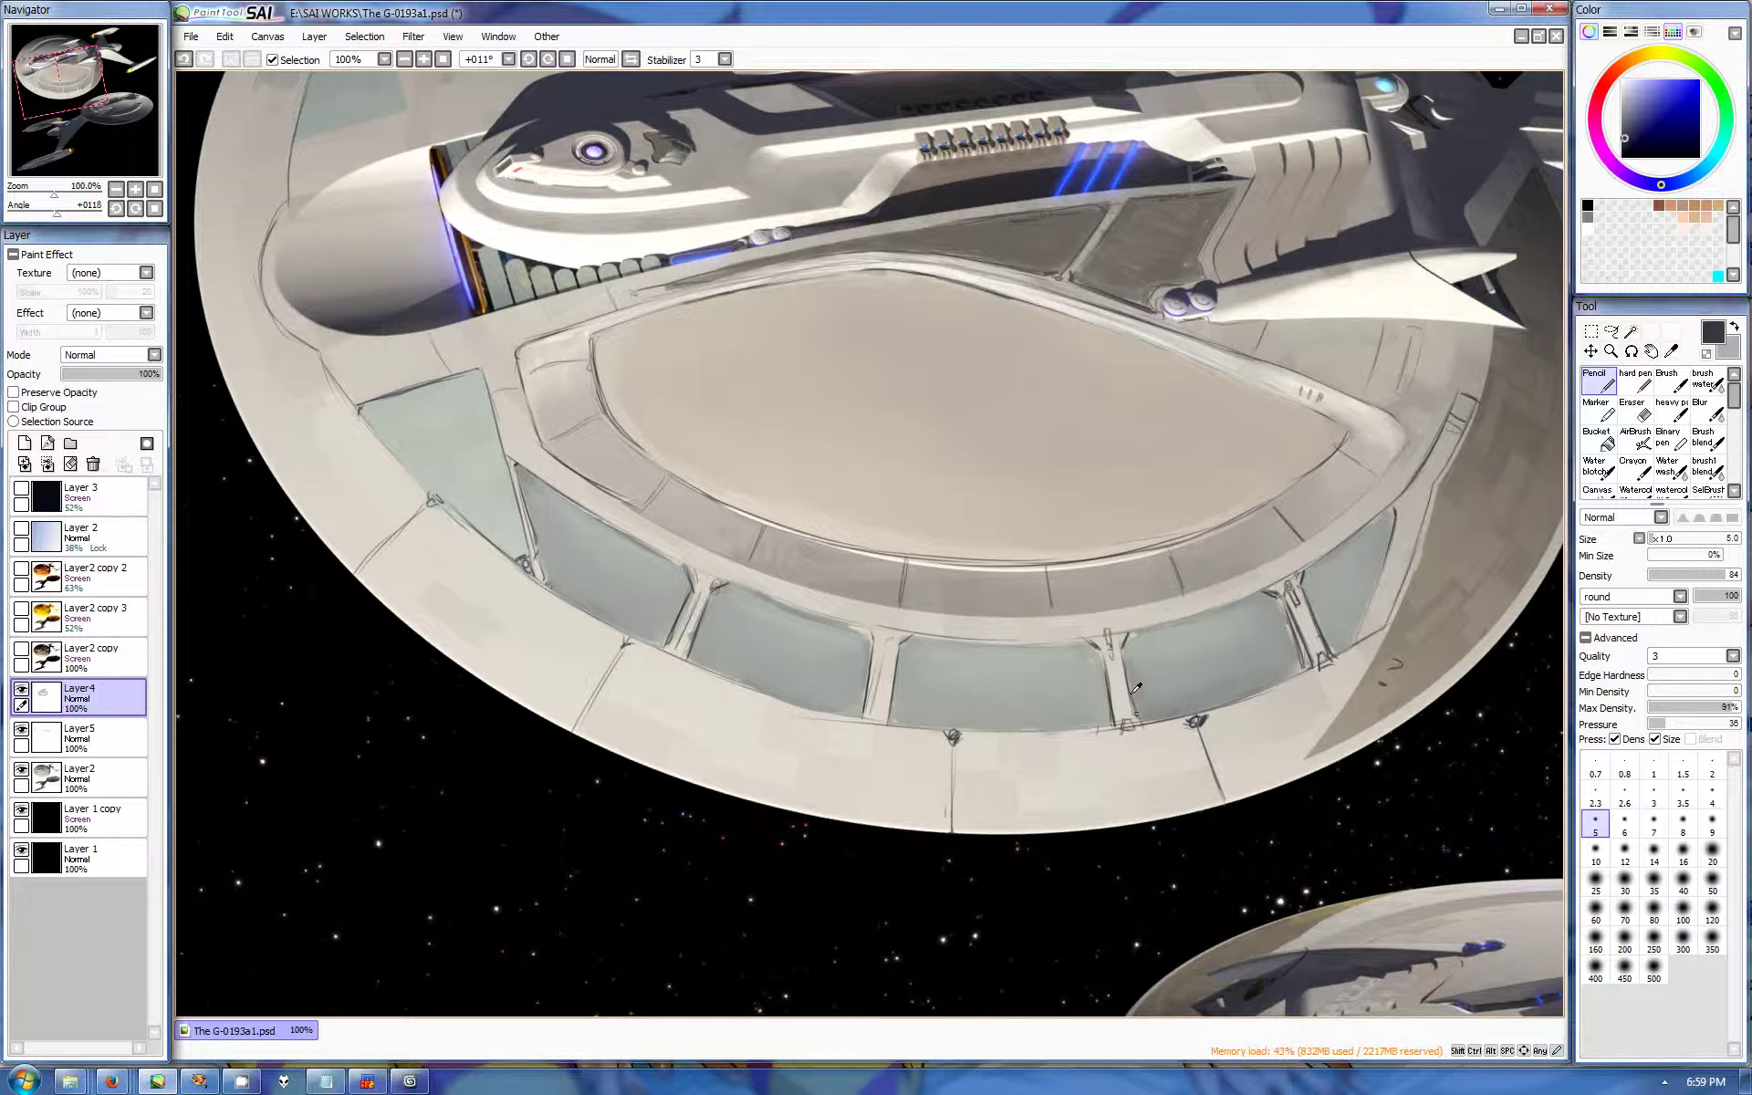
left_click_drag(1105, 576, 1166, 354)
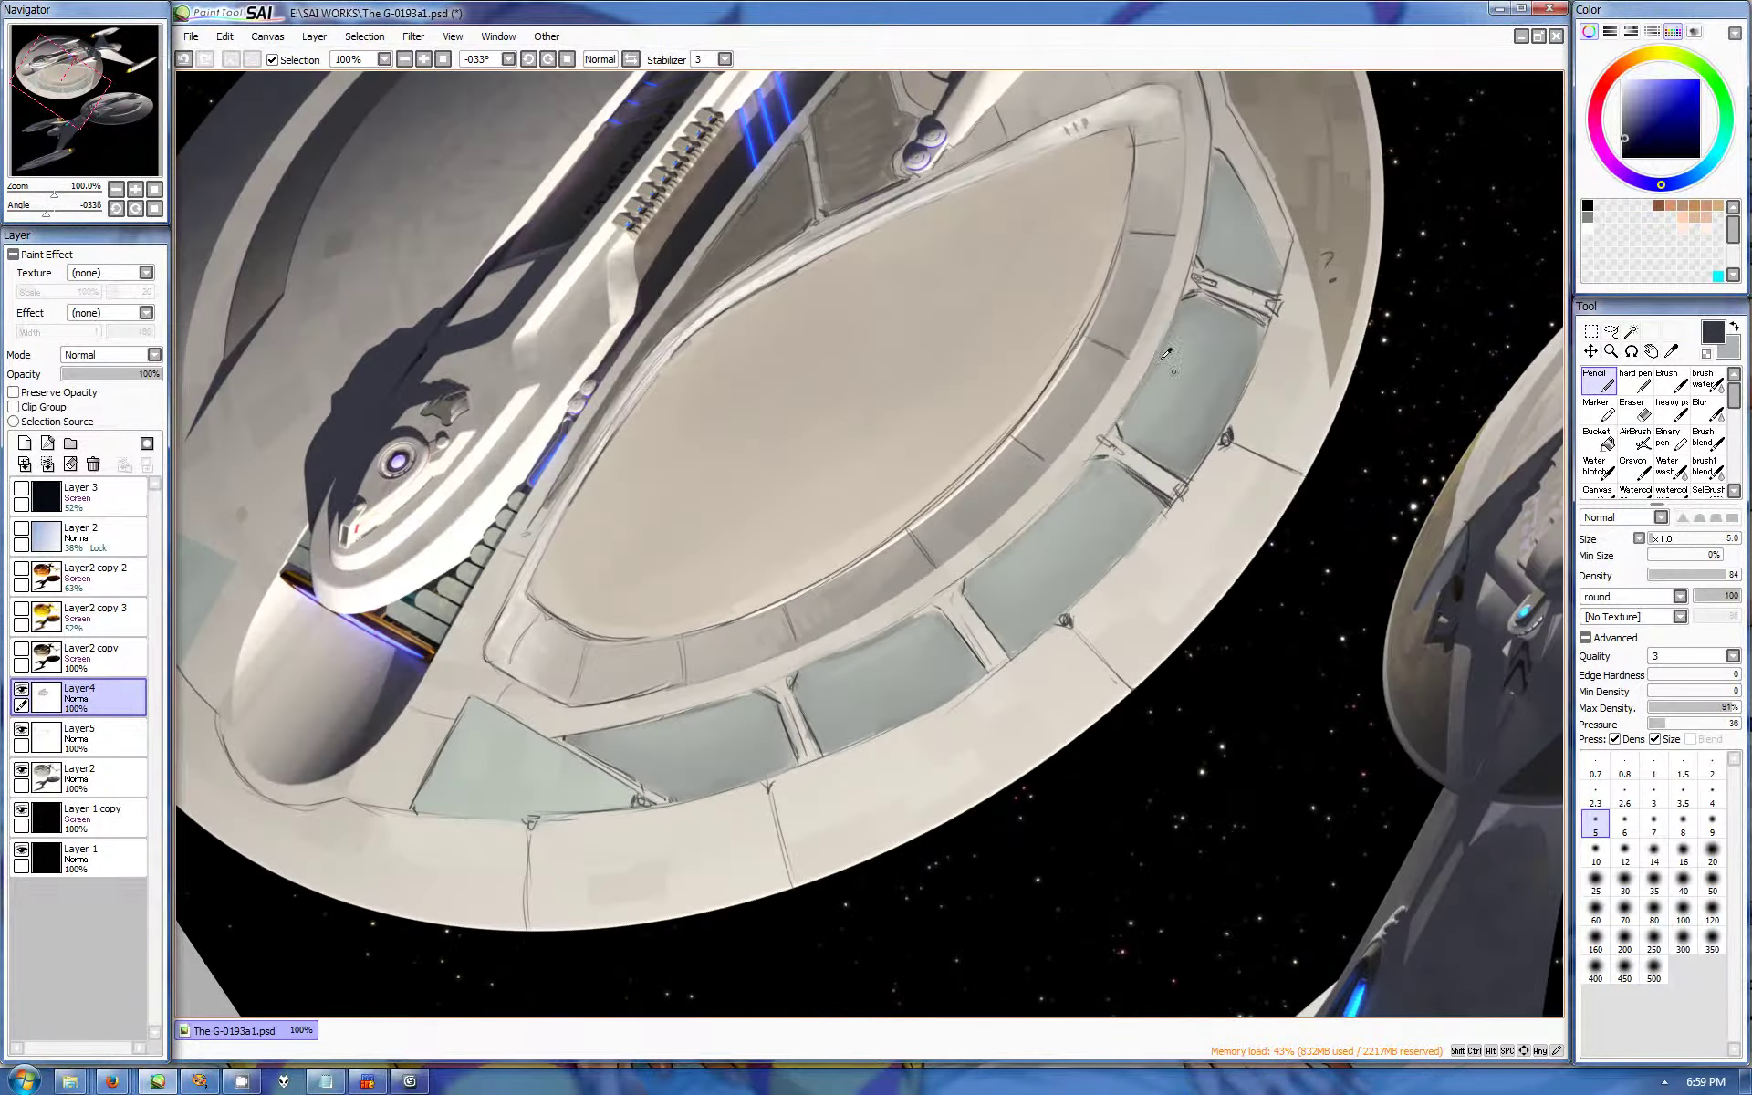
Step: Draw a dark panel-edge line on the saucer rim, then re-level the view on the saucer
mouse_move(1182, 488)
left_mouse_down()
mouse_move(1065, 616)
mouse_move(1131, 691)
left_mouse_up()
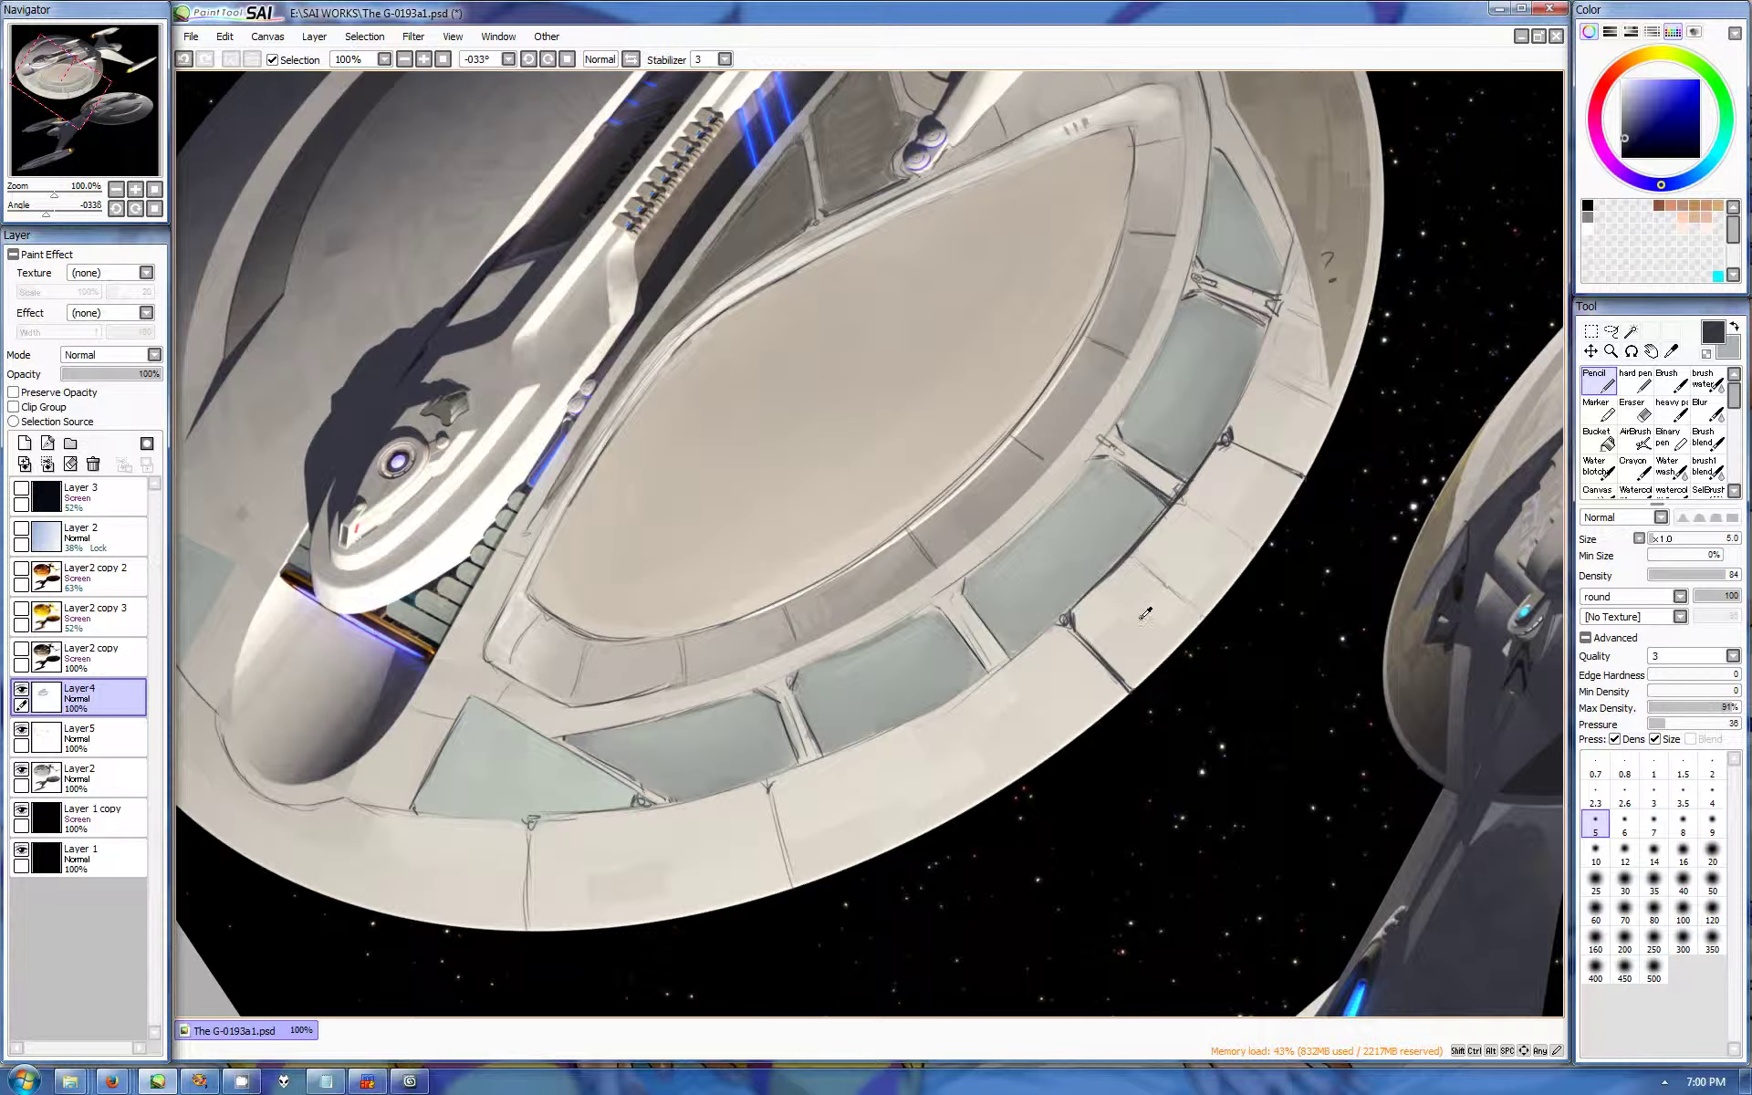
left_click_drag(1001, 767, 1050, 639)
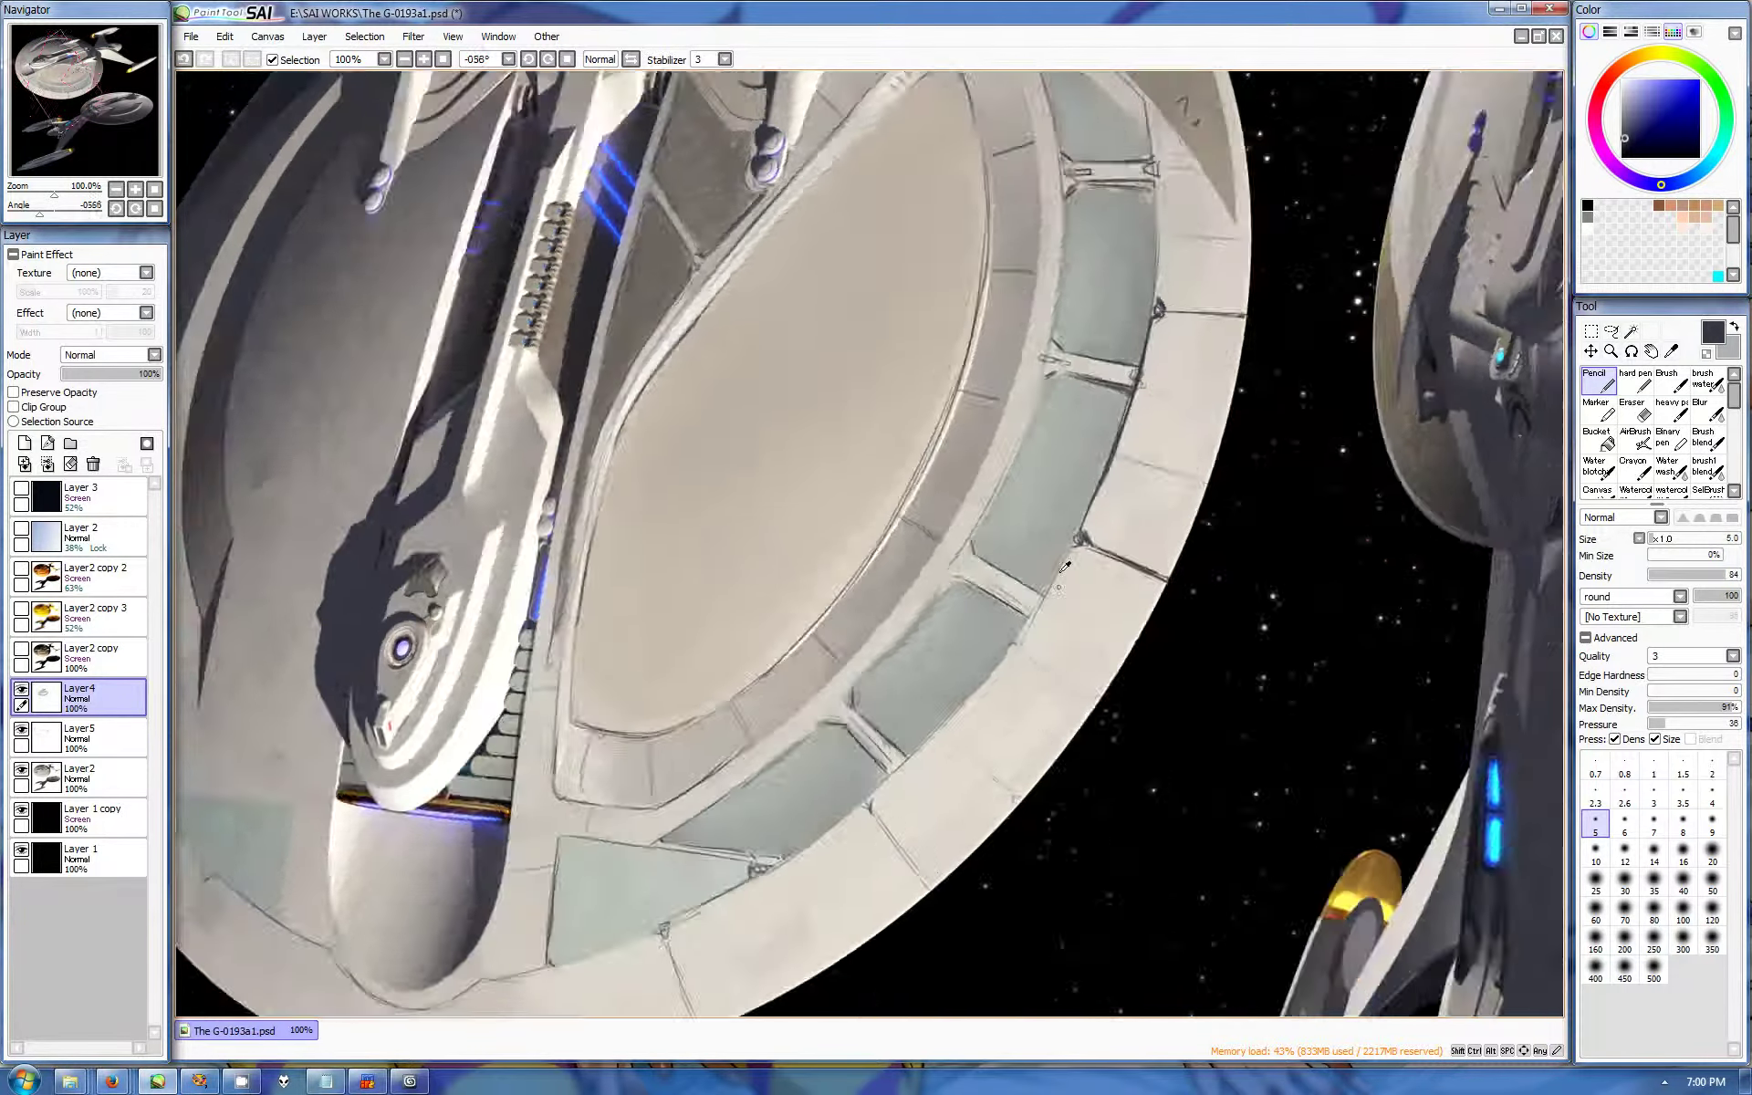
mouse_move(1082, 926)
left_mouse_down()
mouse_move(974, 592)
mouse_move(801, 661)
mouse_move(734, 484)
left_mouse_up()
left_click(744, 548, "alt")
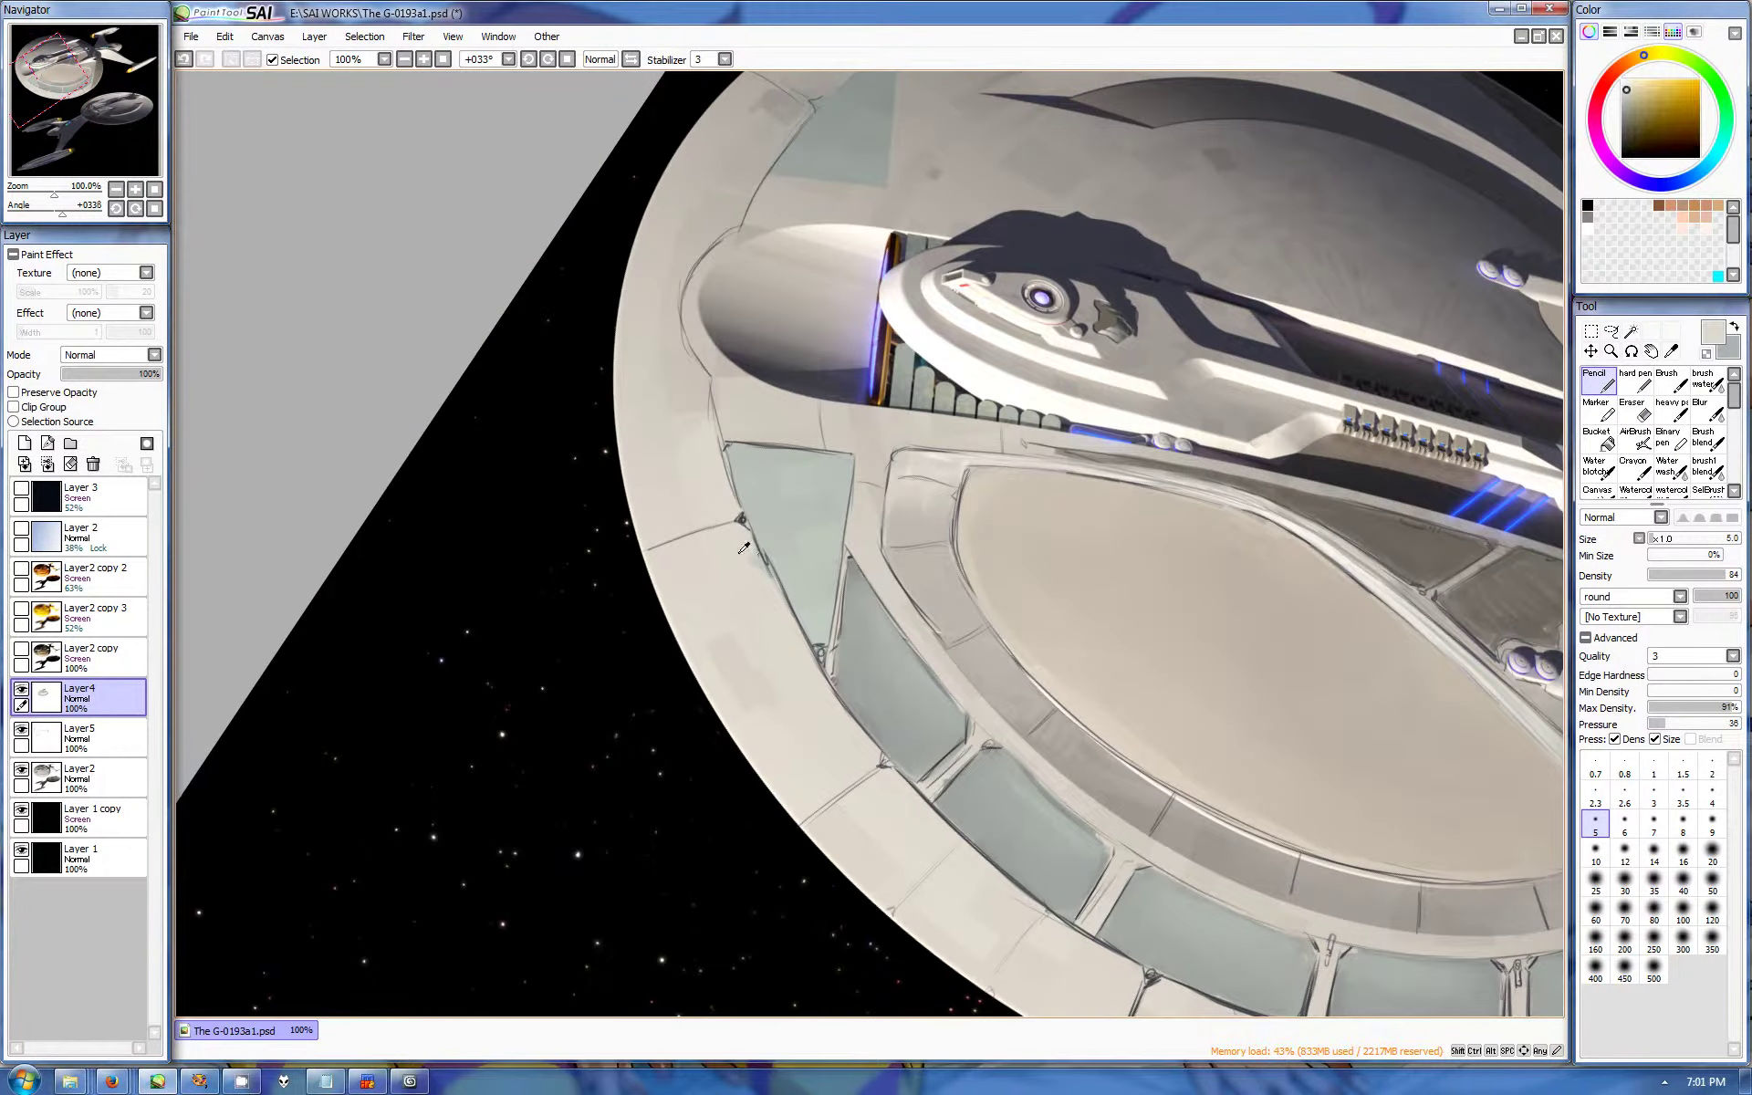
mouse_move(196, 299)
left_mouse_down()
mouse_move(411, 511)
mouse_move(616, 675)
left_mouse_up()
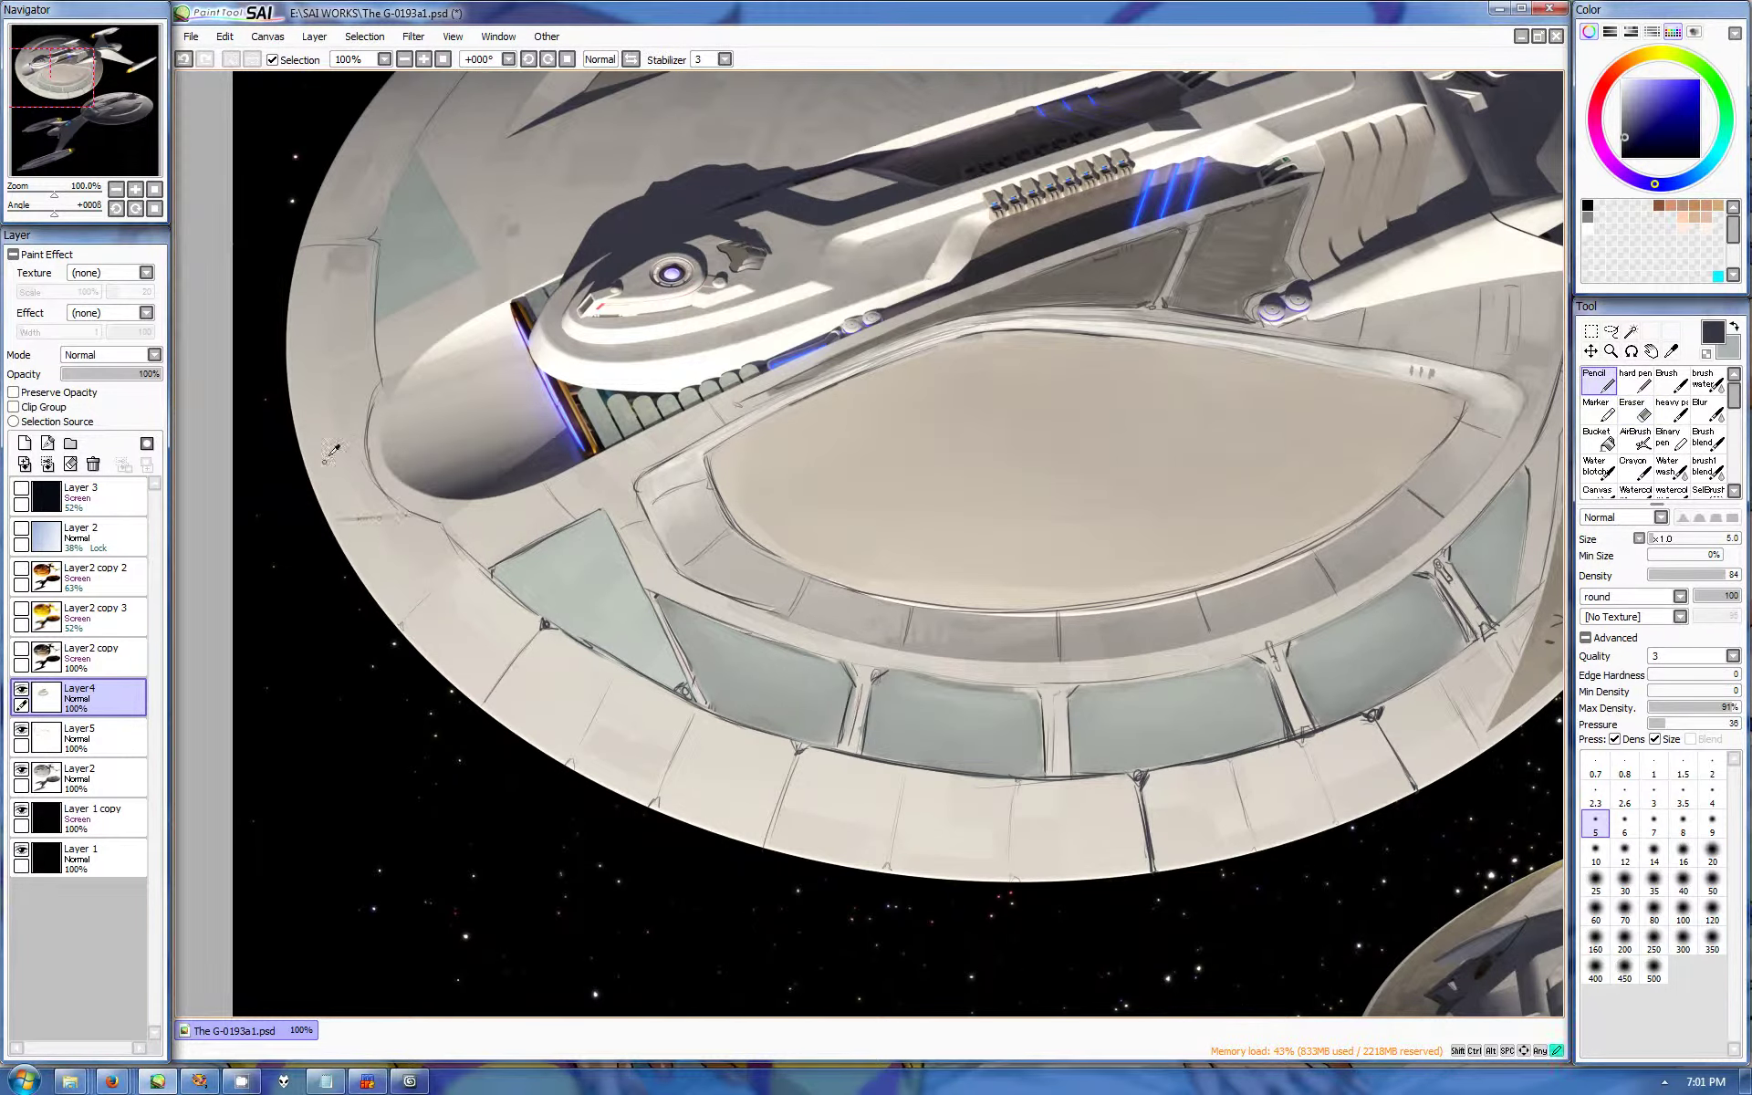
Step: Line the saucer's left rim and the triangular panel's left edge, briefly toggling the Eraser
left_click_drag(326, 494, 420, 515)
mouse_move(367, 420)
left_mouse_down()
mouse_move(319, 471)
mouse_move(451, 315)
left_mouse_up()
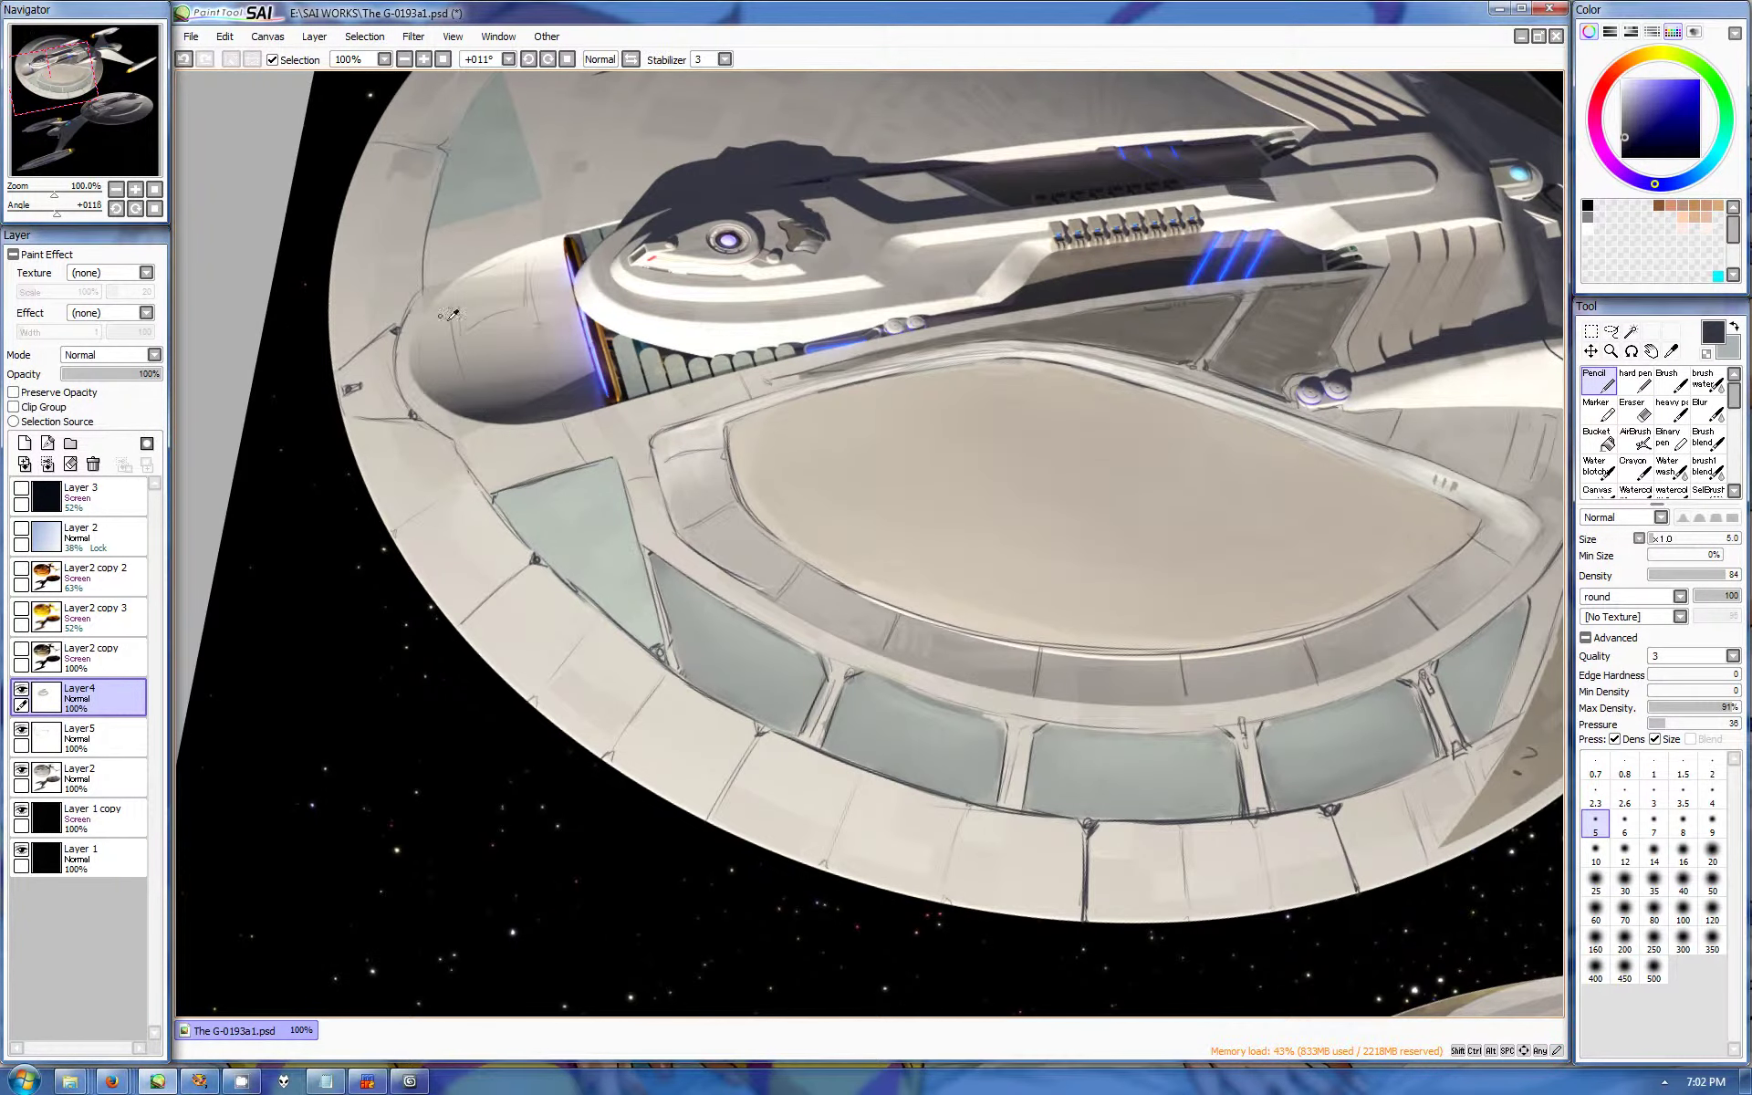
left_click_drag(505, 503, 519, 518)
left_click_drag(566, 429, 1349, 259)
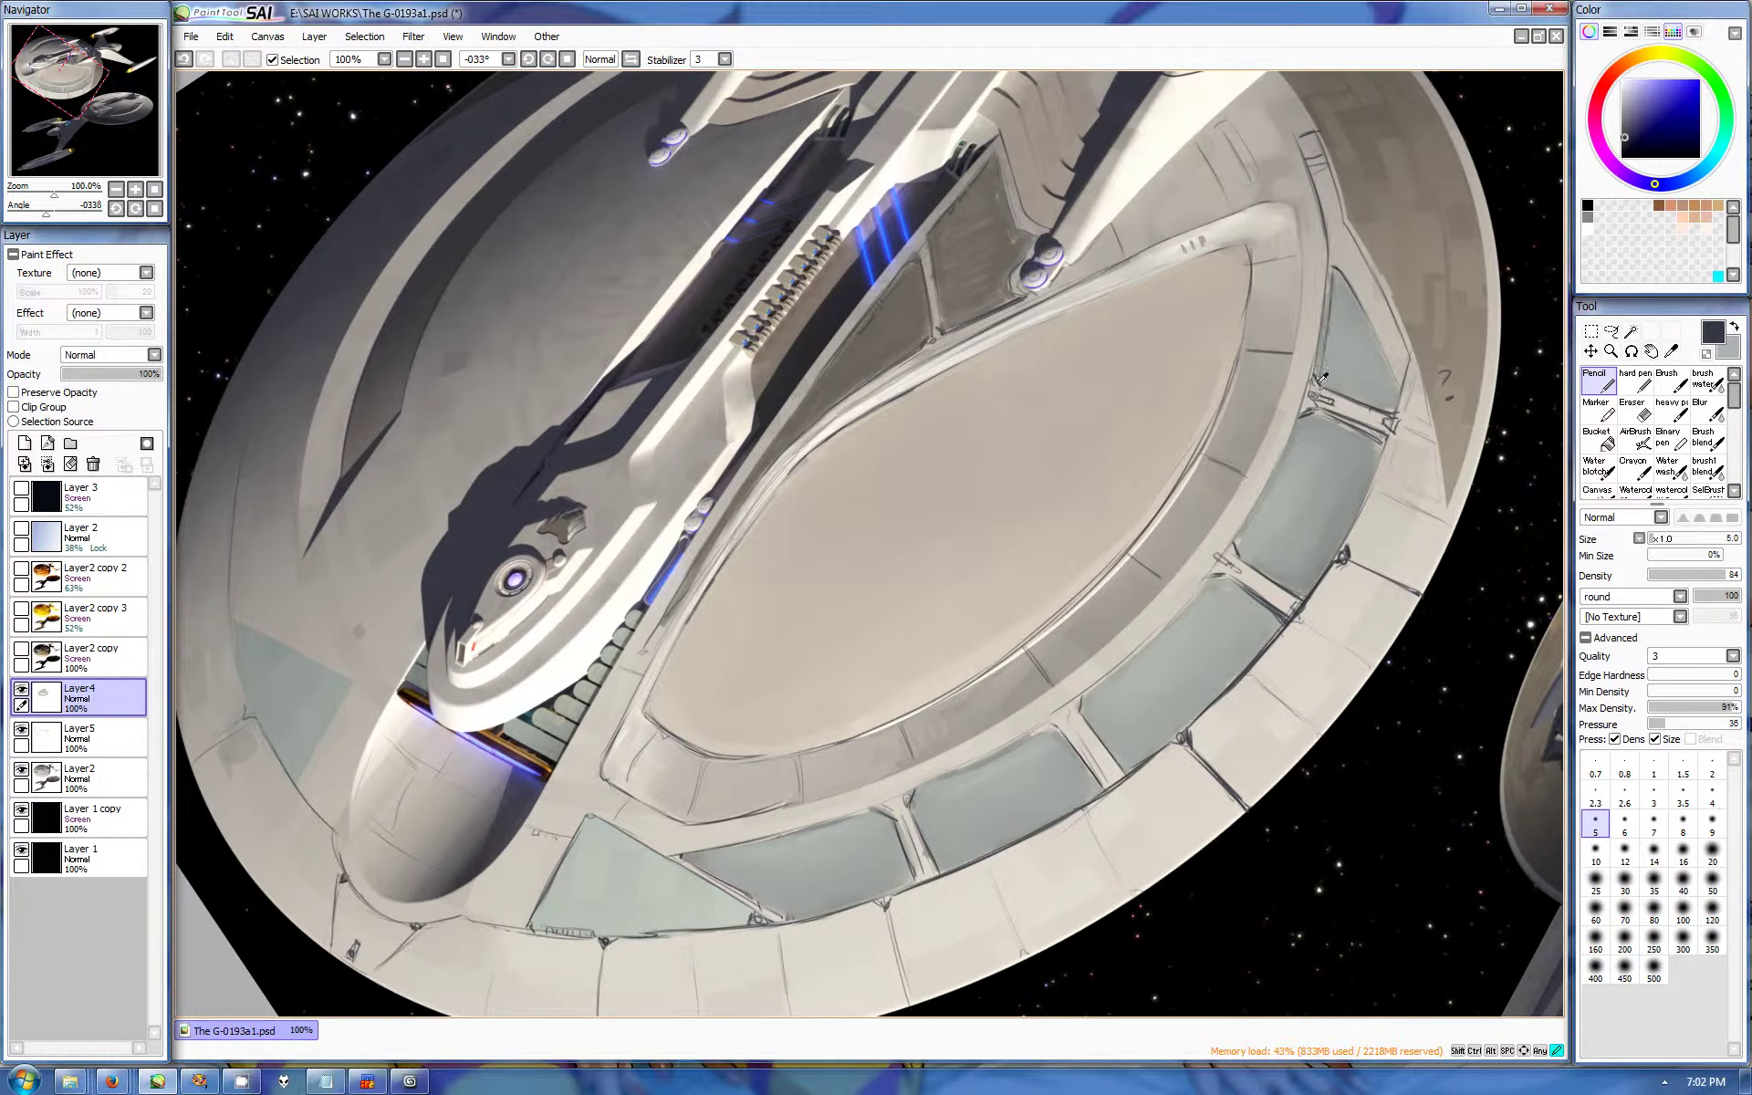
key("e")
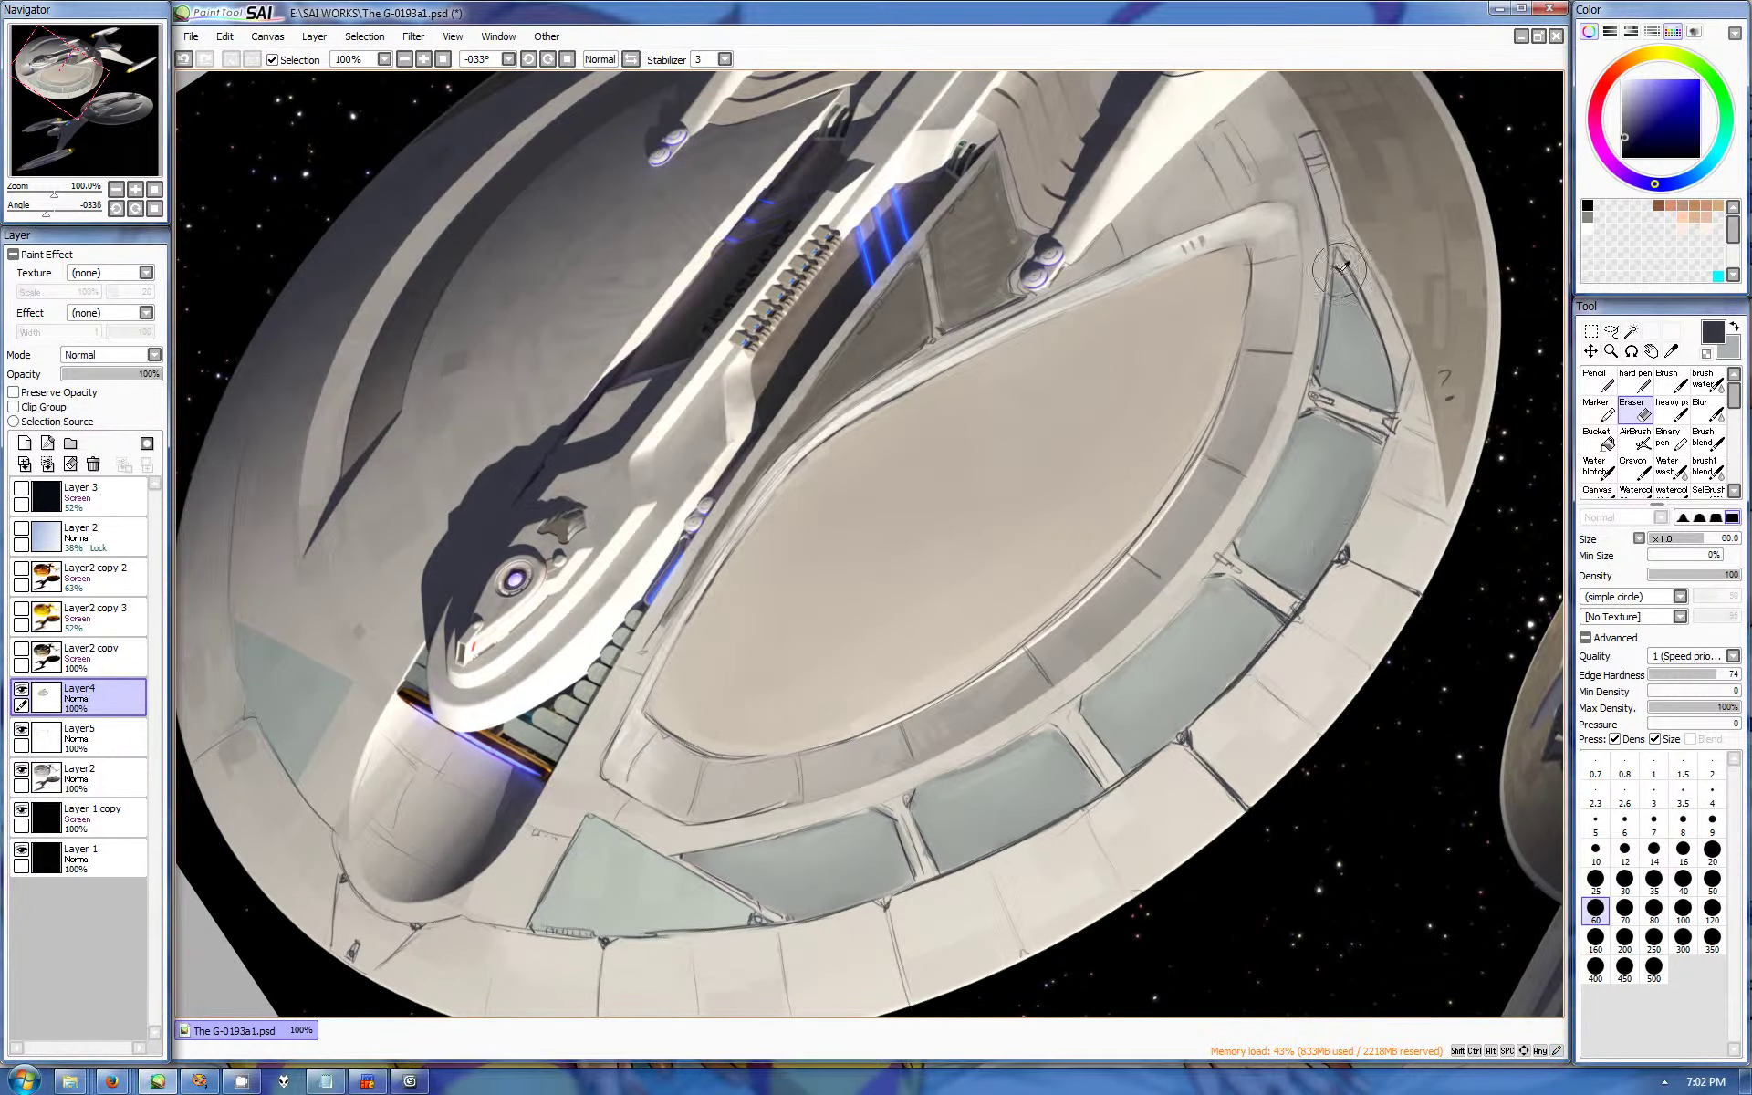
key("n")
left_click_drag(1351, 266, 1345, 469)
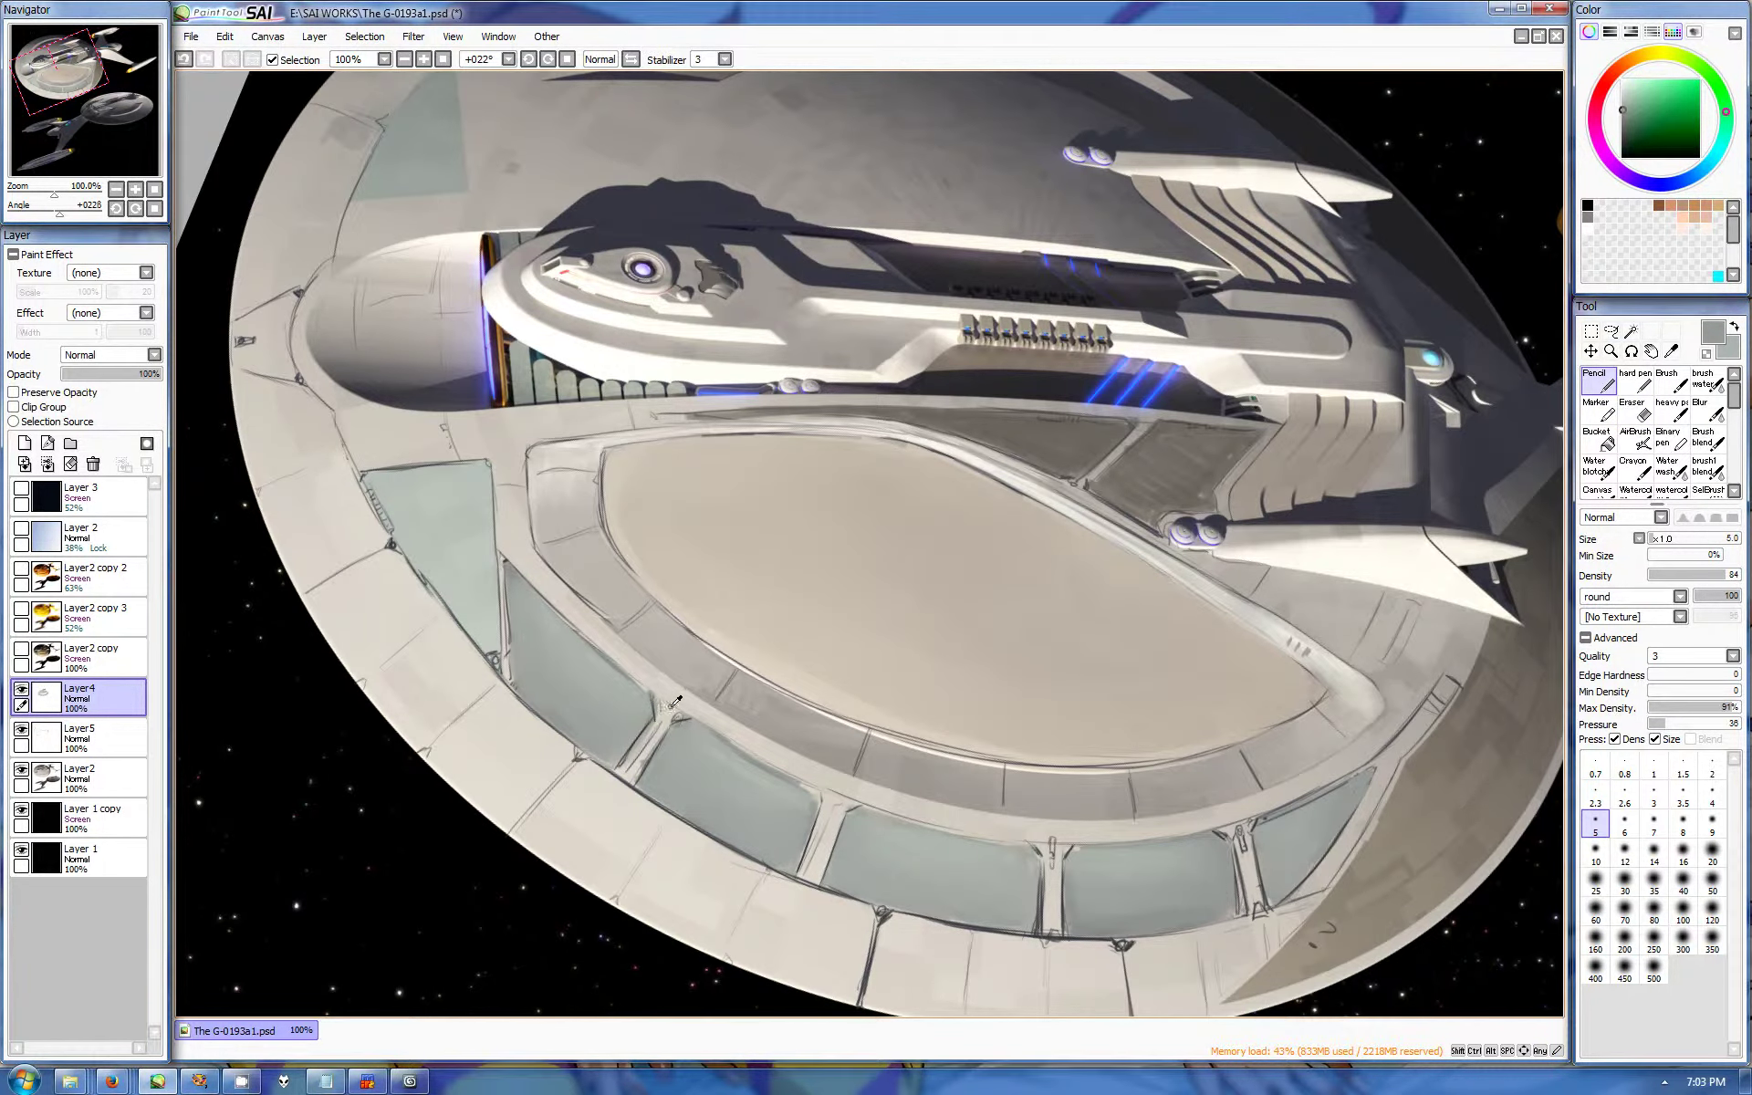
scroll(303, 212, "down", 2)
scroll(366, 190, "down", 2)
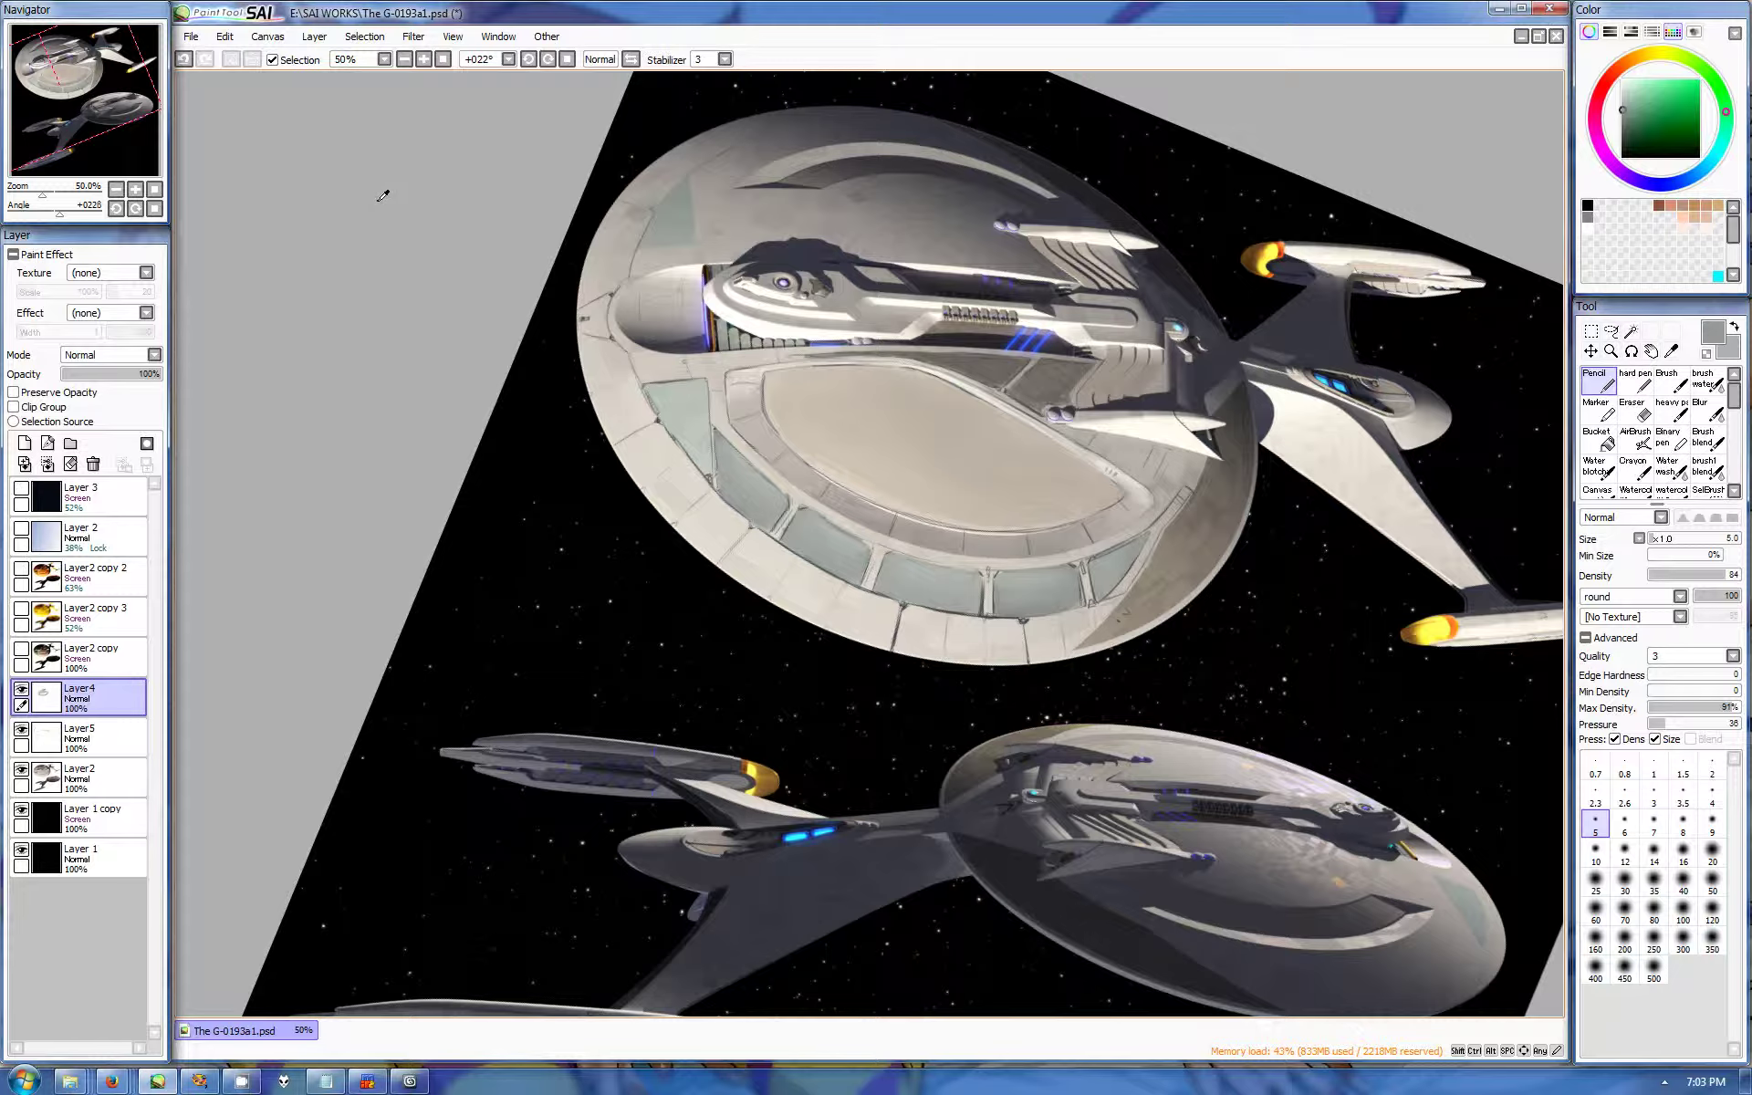
Step: Eyedrop a hull panel's grey-green near the lower rim, then add new Layer6 above the linework
scroll(912, 593, "up", 2)
mouse_move(912, 593)
left_mouse_down()
mouse_move(1025, 388)
mouse_move(1461, 56)
left_mouse_up()
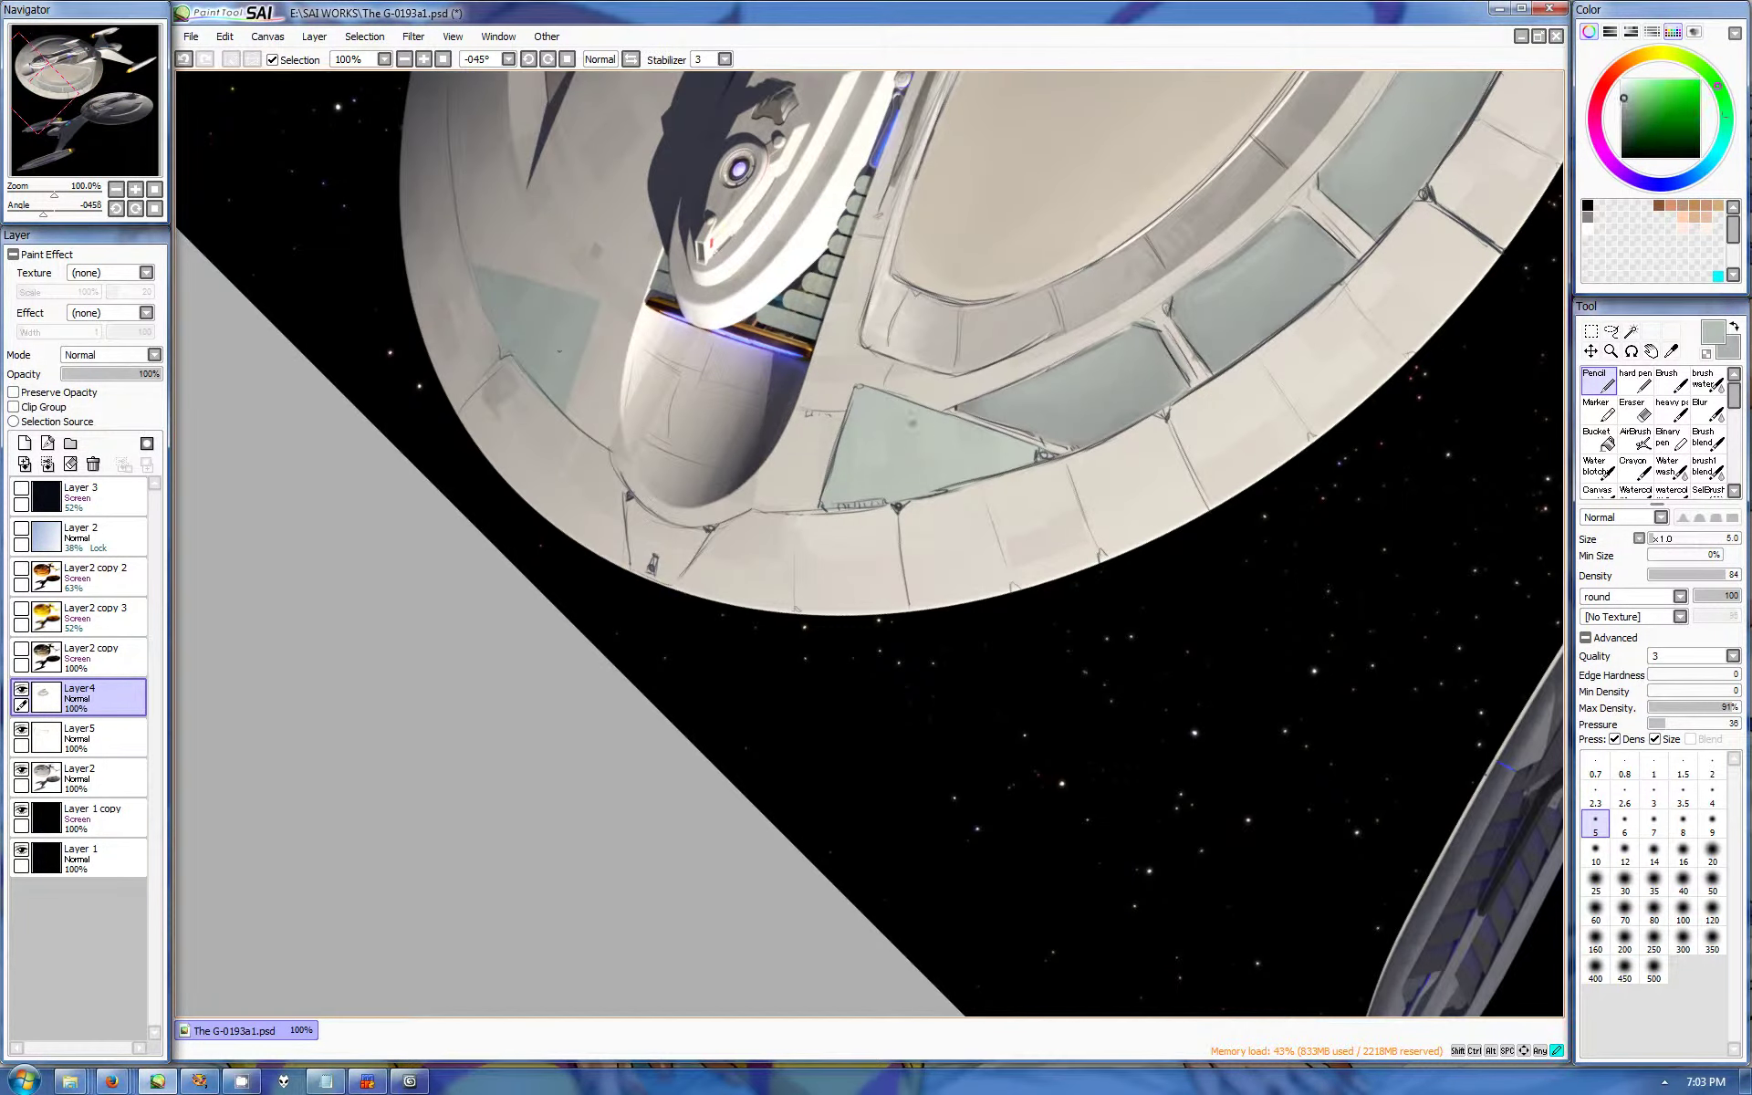
left_click_drag(515, 284, 391, 491)
left_click(1350, 283, "alt")
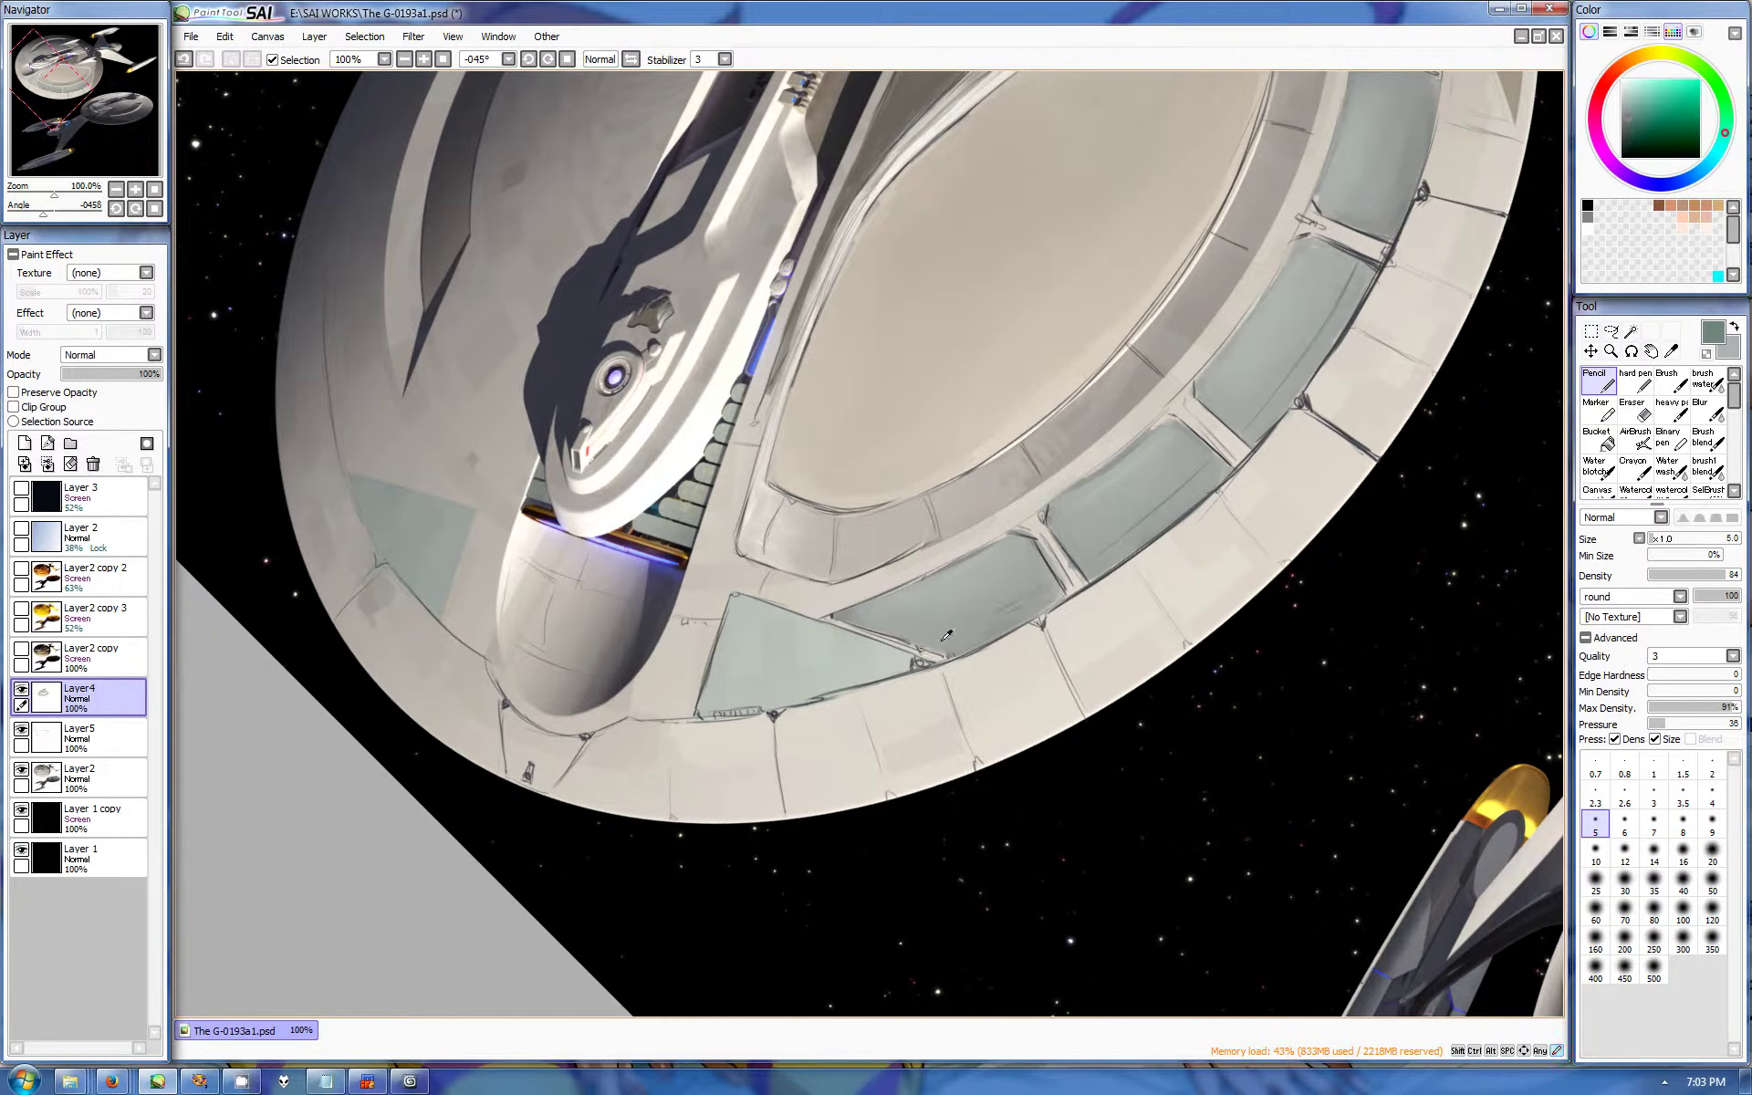
left_click_drag(949, 634, 1498, 203)
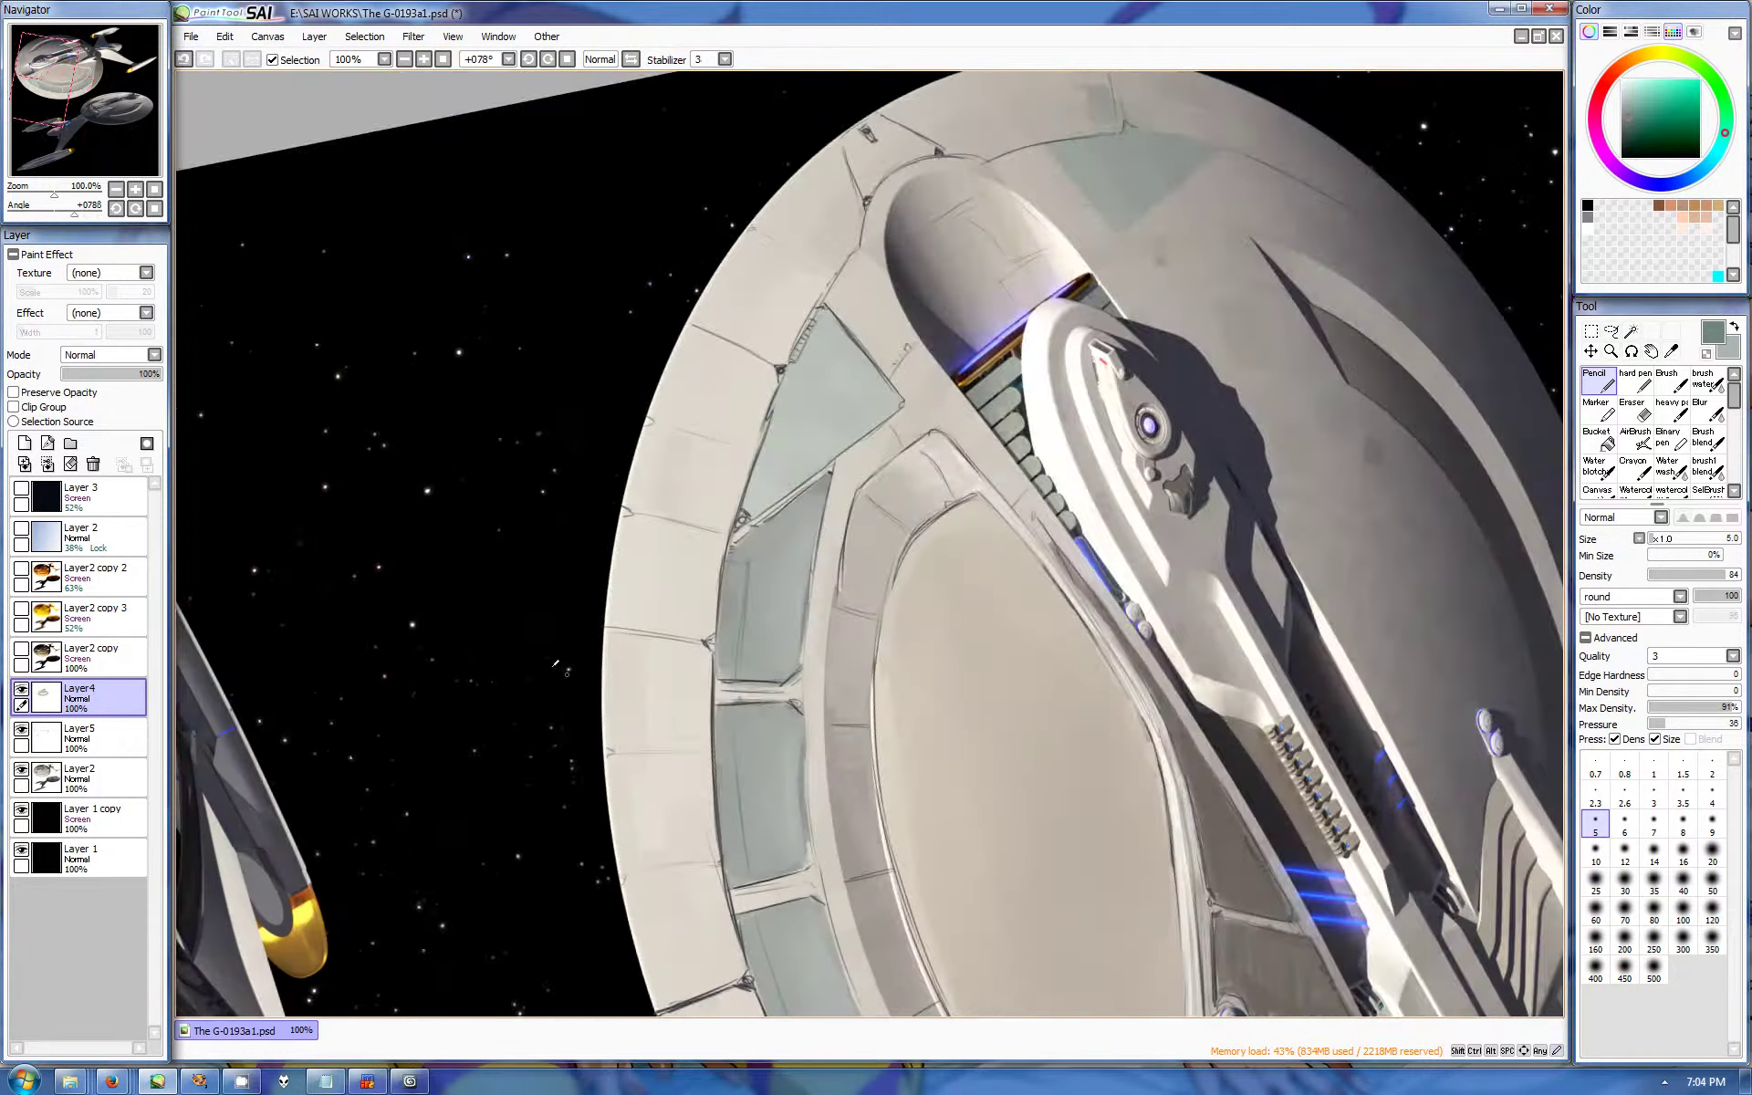
left_click_drag(1446, 315, 1152, 563)
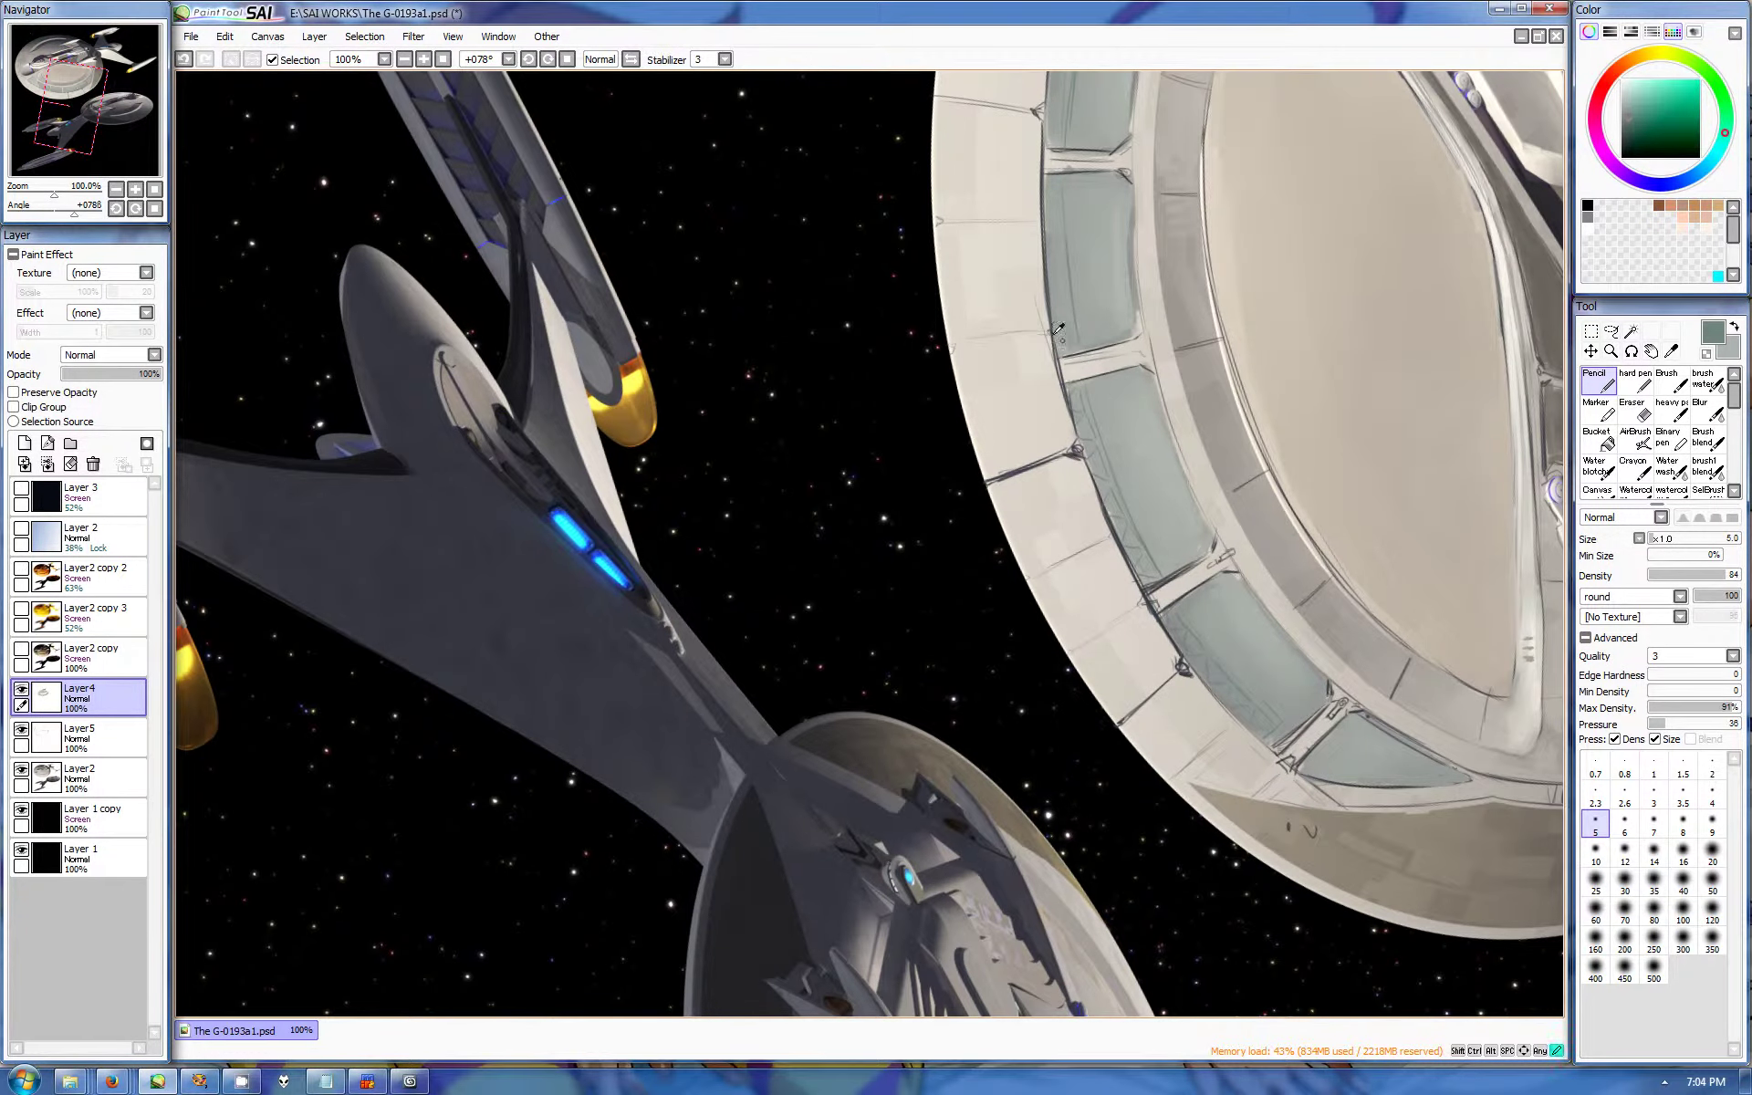
mouse_move(1062, 214)
left_mouse_down()
mouse_move(865, 374)
mouse_move(859, 476)
mouse_move(805, 594)
left_mouse_up()
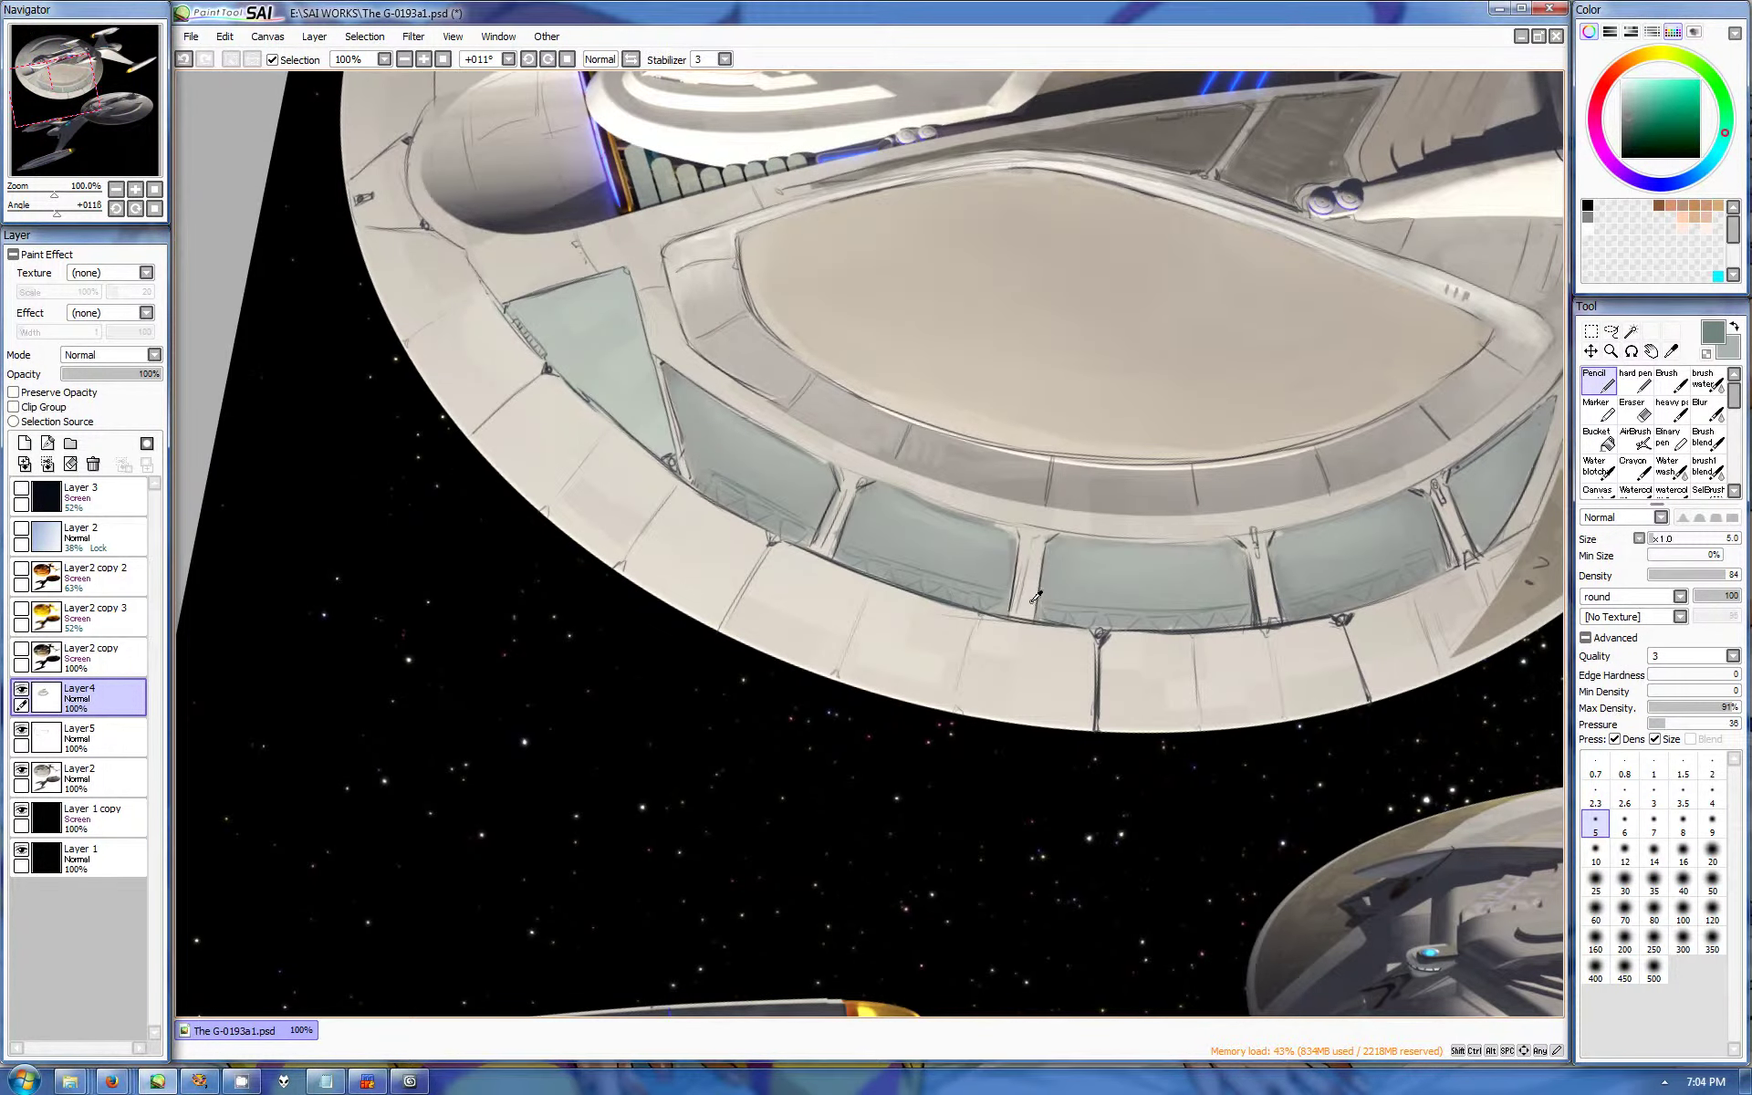
left_click(25, 443)
Step: Dot pale yellow window lights along the saucer's window panels with a slightly larger brush
left_click(1661, 53)
left_click(1638, 84)
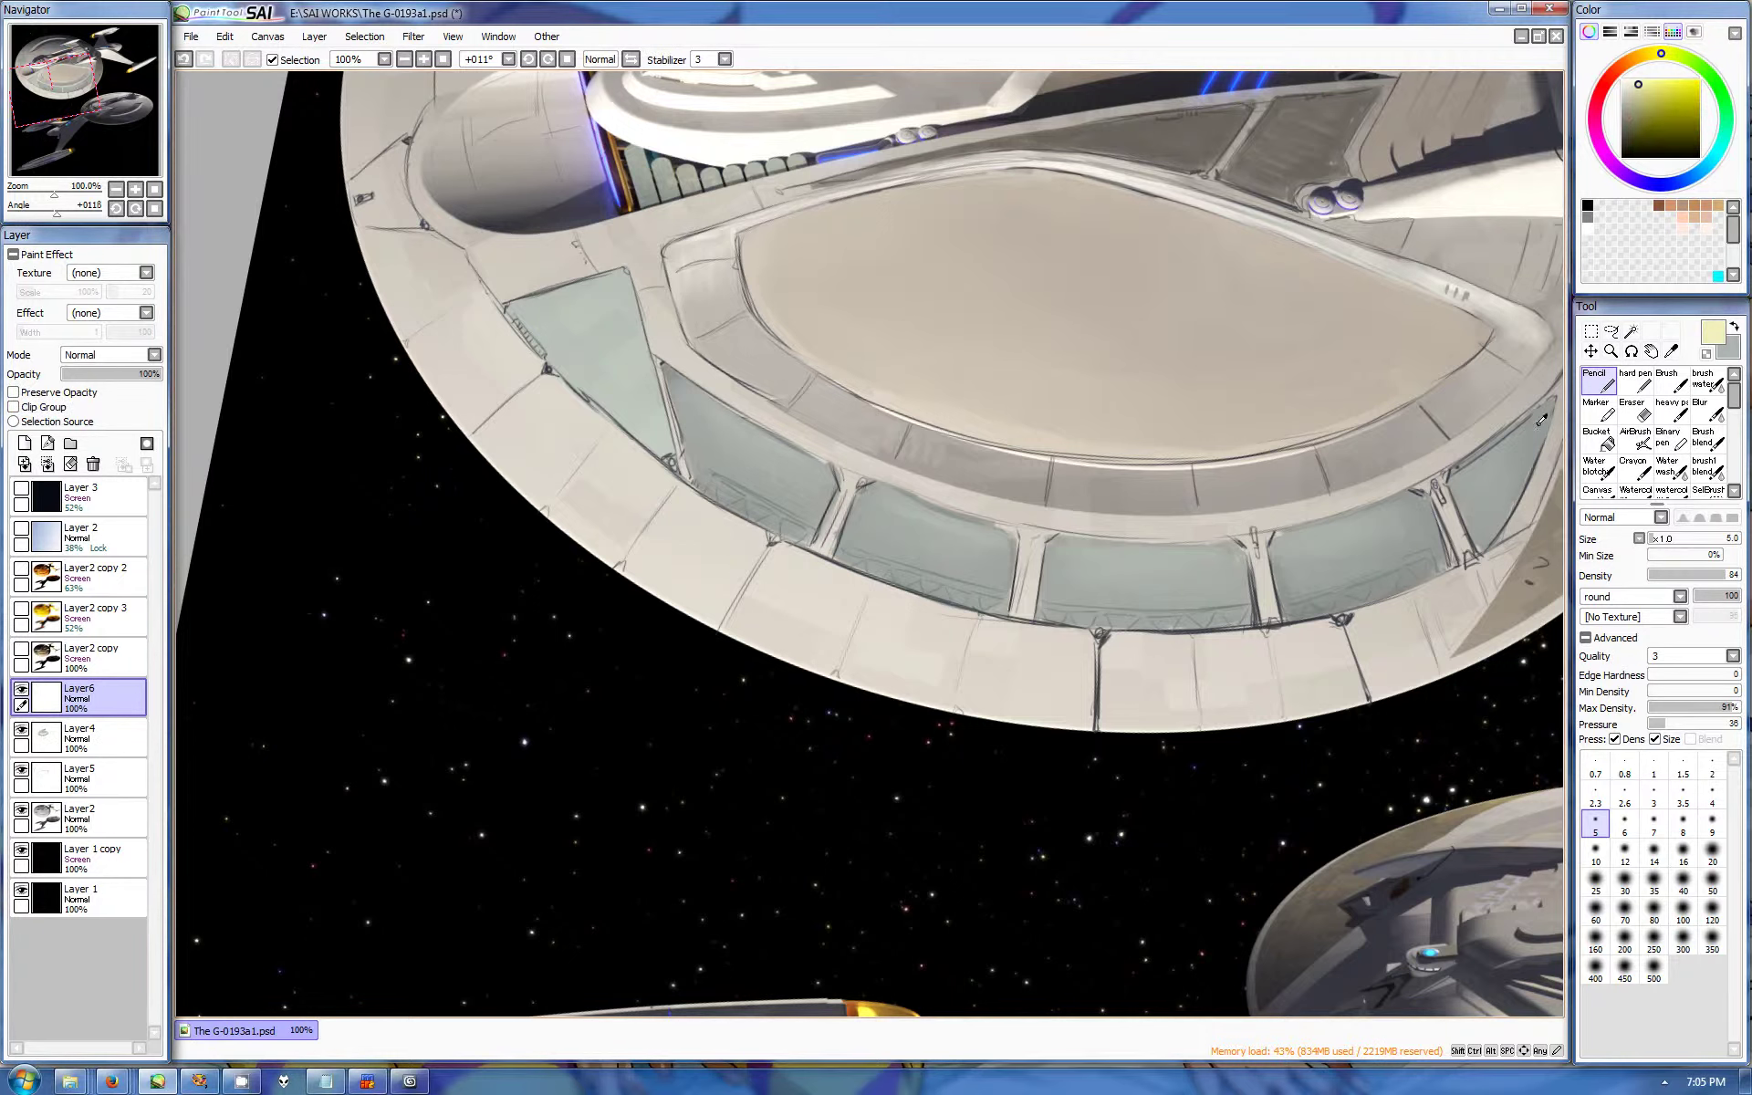
left_click_drag(1482, 463, 1490, 513)
left_click_drag(1219, 548, 1221, 561)
left_click_drag(1064, 545, 1066, 558)
left_click_drag(690, 389, 688, 400)
key("bracketright")
key("bracketright")
key("bracketright")
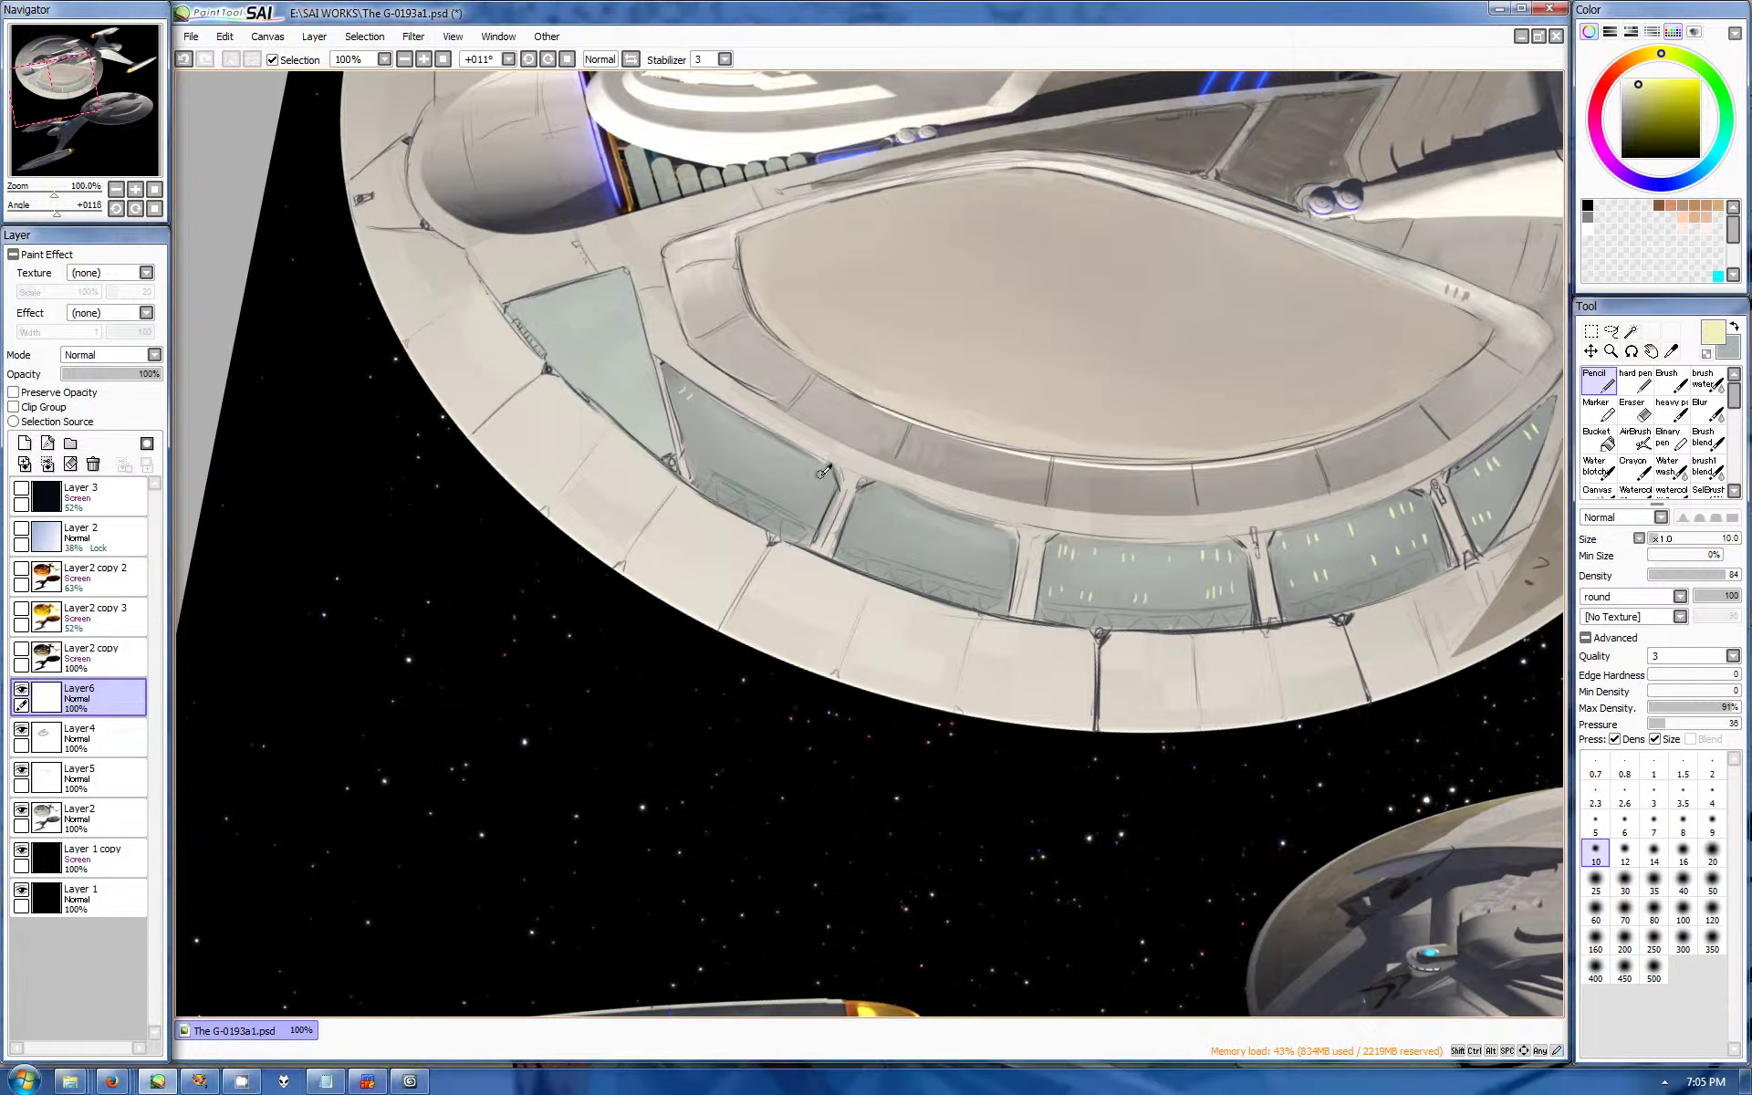
left_click_drag(766, 444, 765, 456)
Step: Swap to dark grey-green at a fine brush size, undo and redraw a short window stroke
key("x")
left_click(1723, 98)
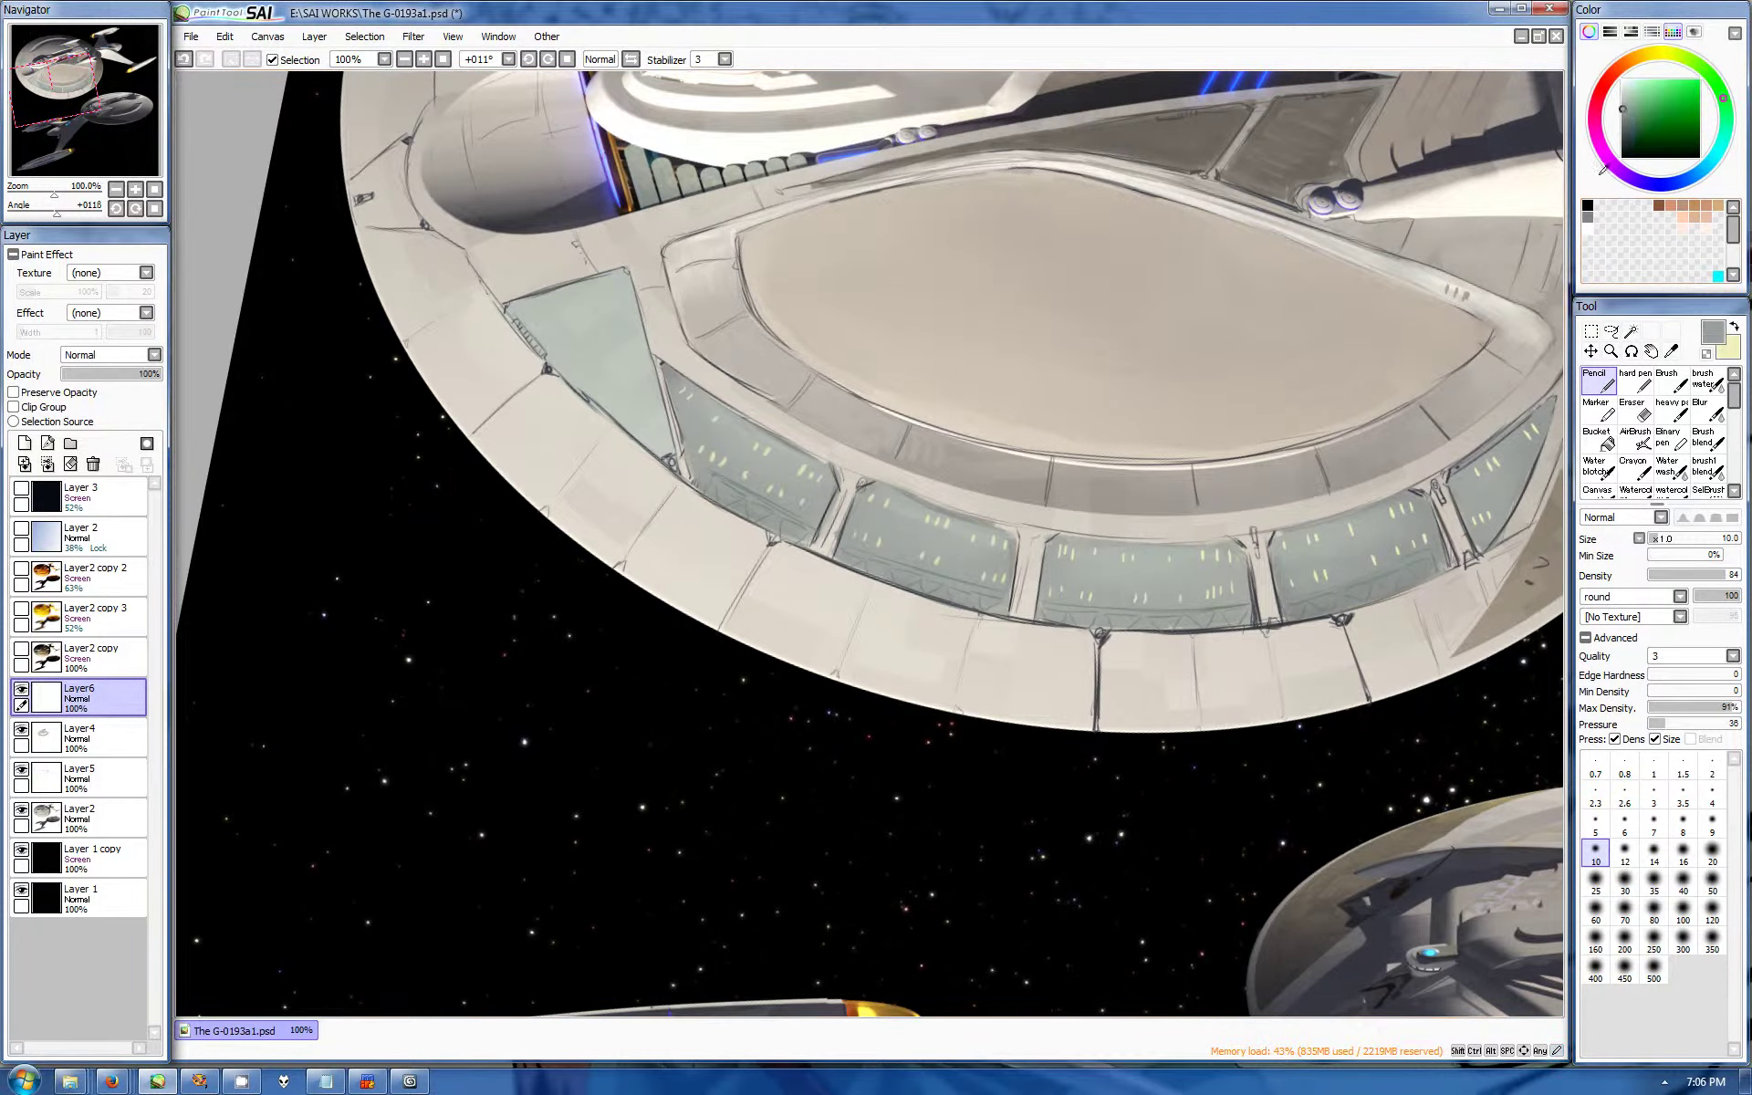
left_click(1625, 132)
left_click(1595, 821)
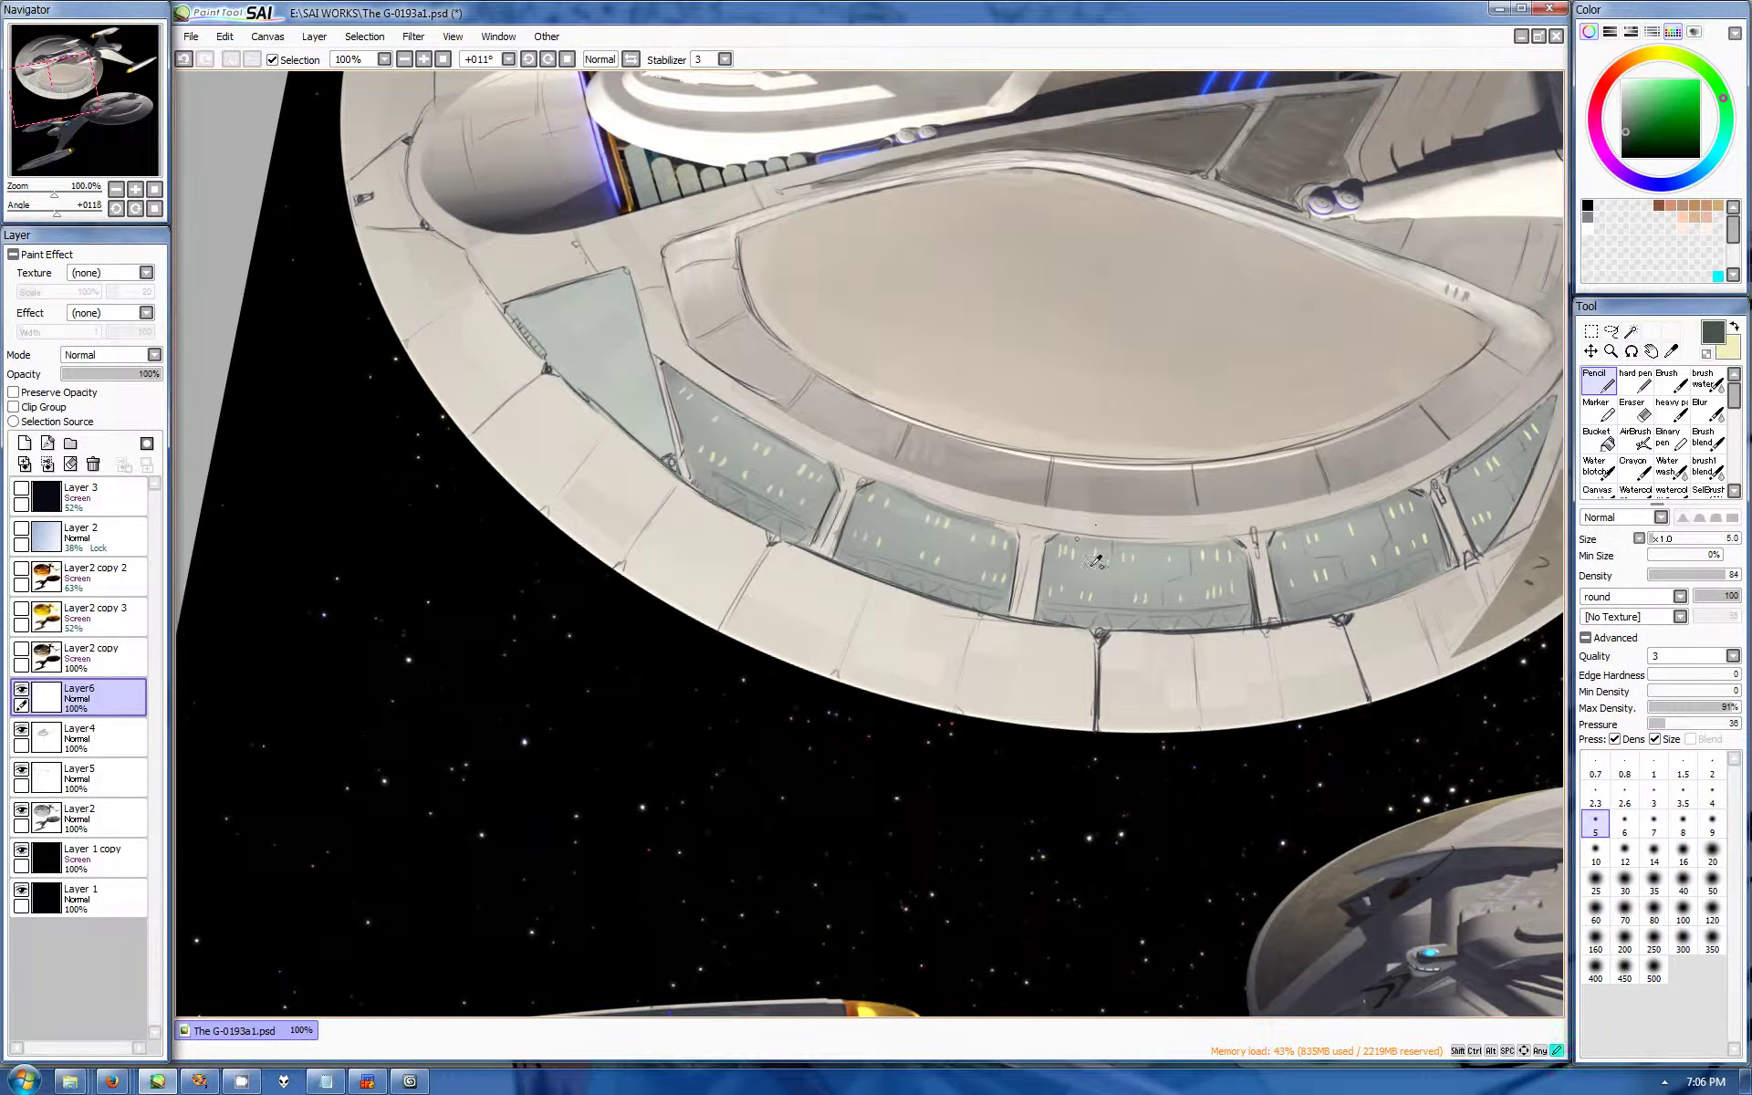
key("ctrl+z")
left_click_drag(975, 554, 964, 547)
Step: On Layer4, darken the lower edges of the window panels and the window band
key("Down")
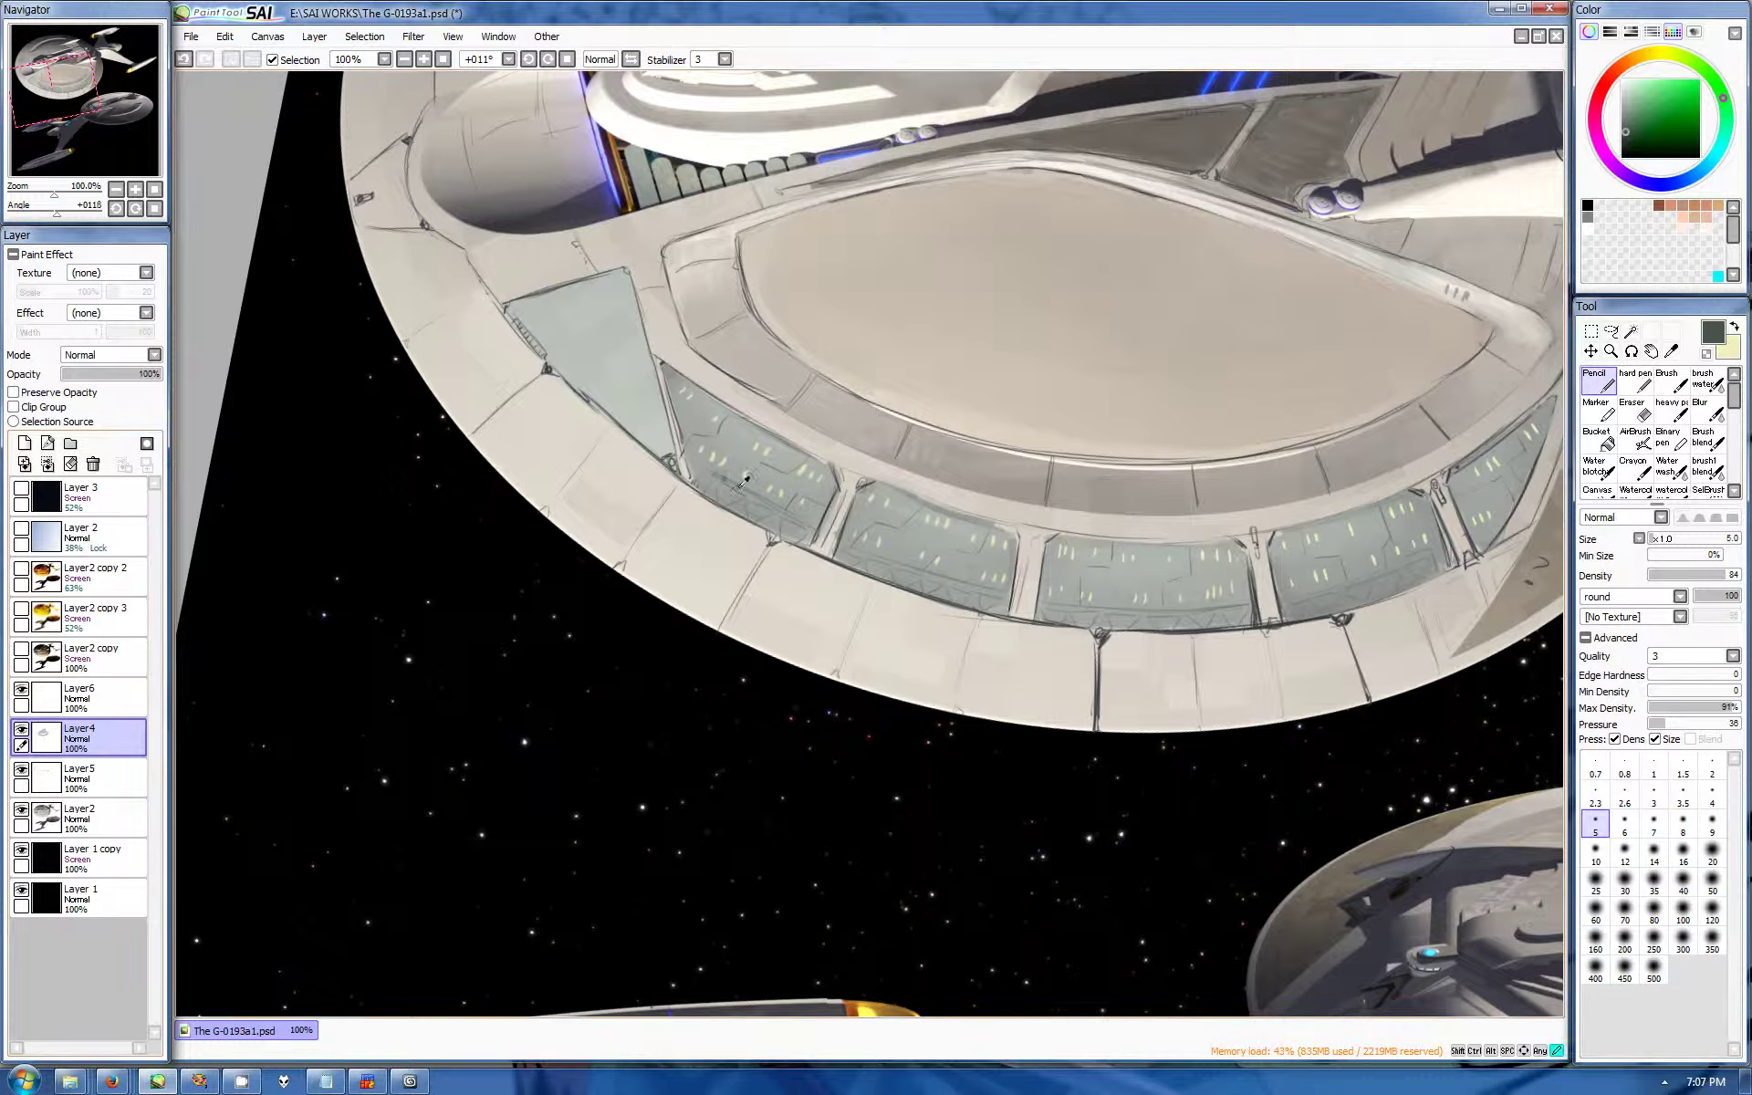
left_click_drag(783, 511, 723, 478)
left_click_drag(1184, 624, 1339, 612)
key("Delete")
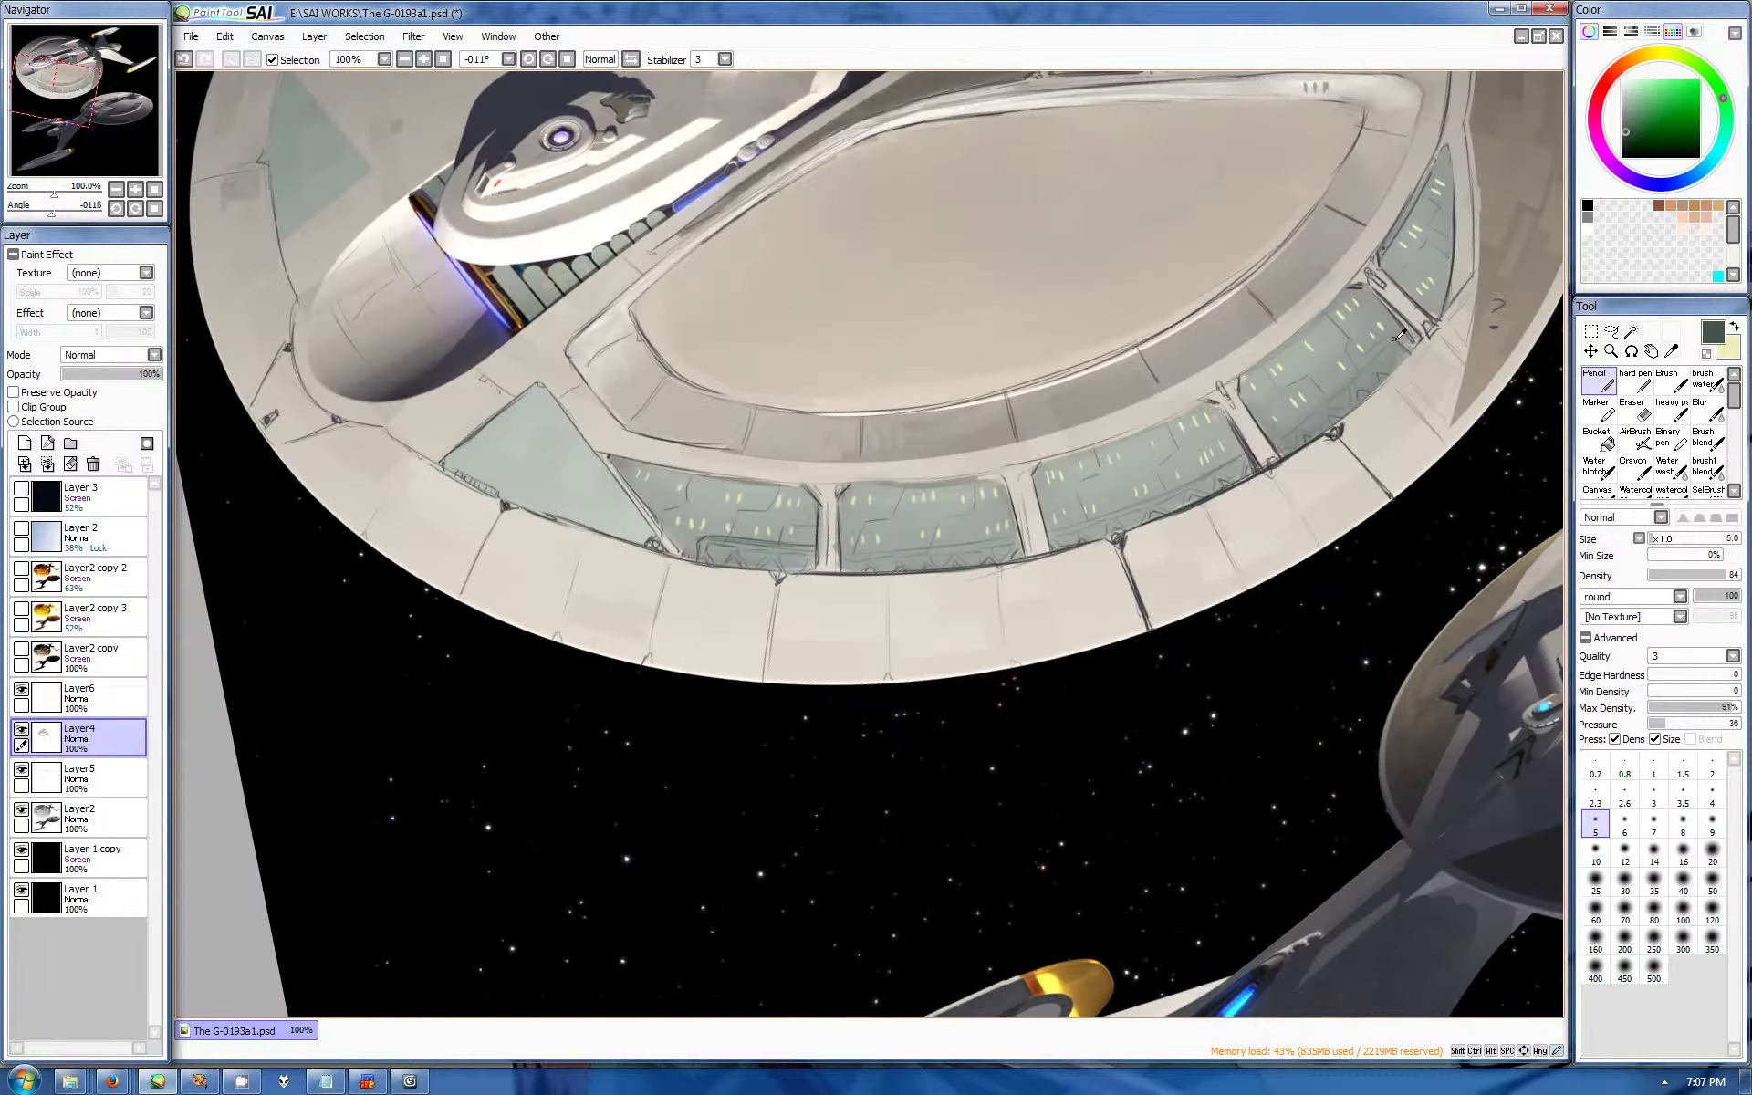
left_click_drag(1058, 525, 990, 689)
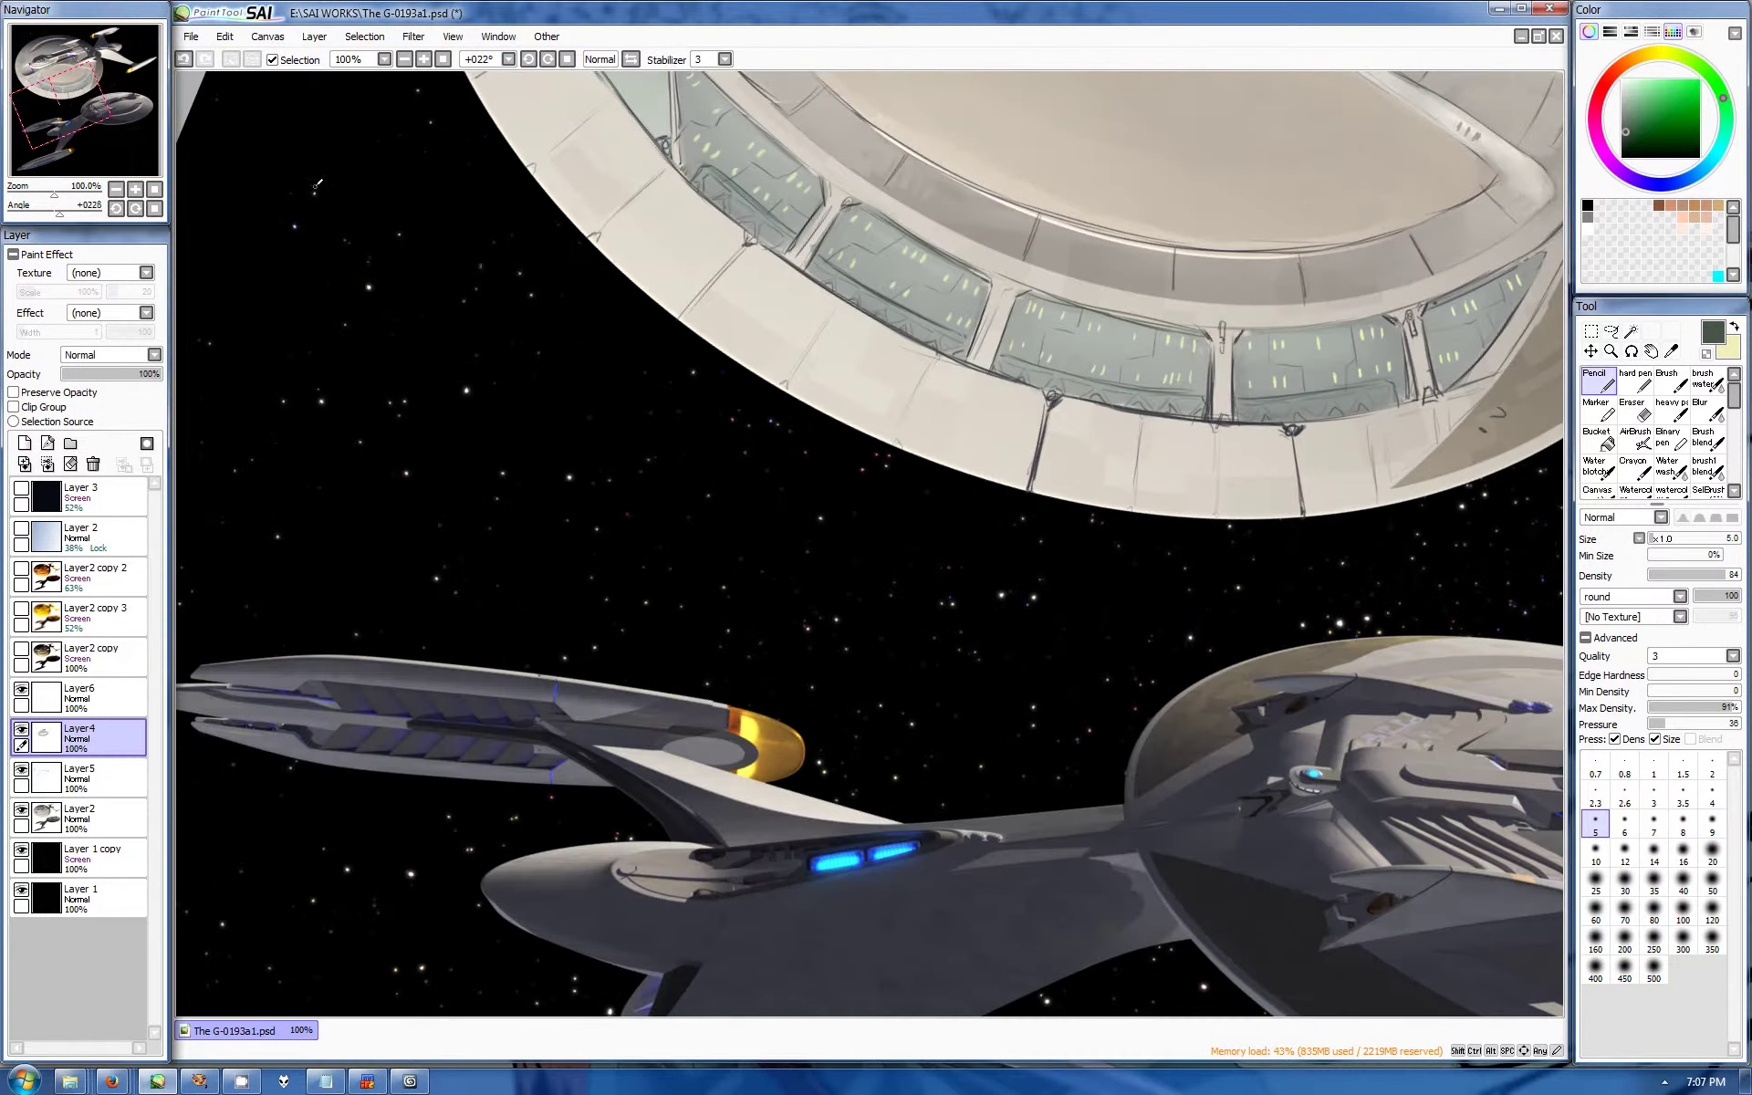
Step: Block in a rough pale sketch of the hull detail with diagonal, base and side lines
key("x")
left_click_drag(569, 388, 603, 509)
mouse_move(498, 379)
left_mouse_down()
mouse_move(549, 408)
mouse_move(600, 521)
left_mouse_up()
left_click_drag(568, 393, 630, 534)
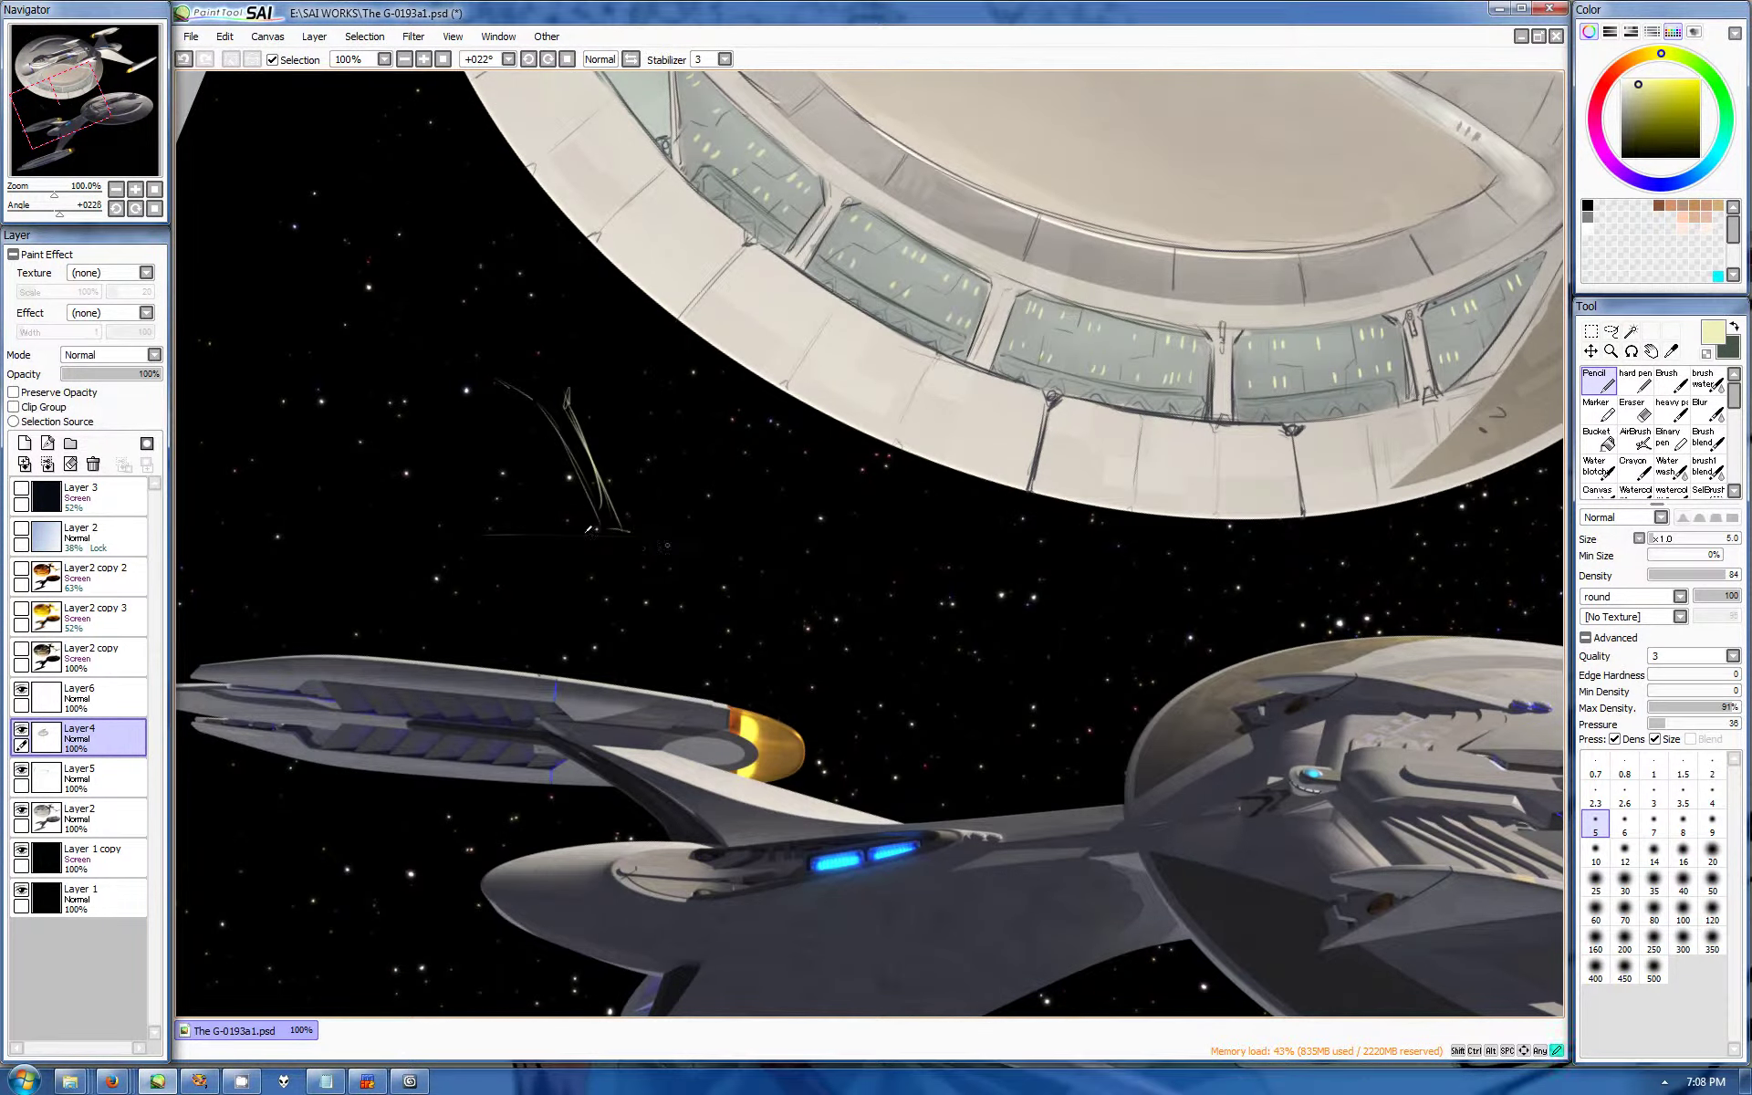
left_click_drag(484, 534, 739, 550)
left_click_drag(738, 548, 789, 642)
left_click_drag(539, 426, 567, 534)
mouse_move(489, 381)
left_mouse_down()
mouse_move(566, 524)
mouse_move(616, 539)
left_mouse_up()
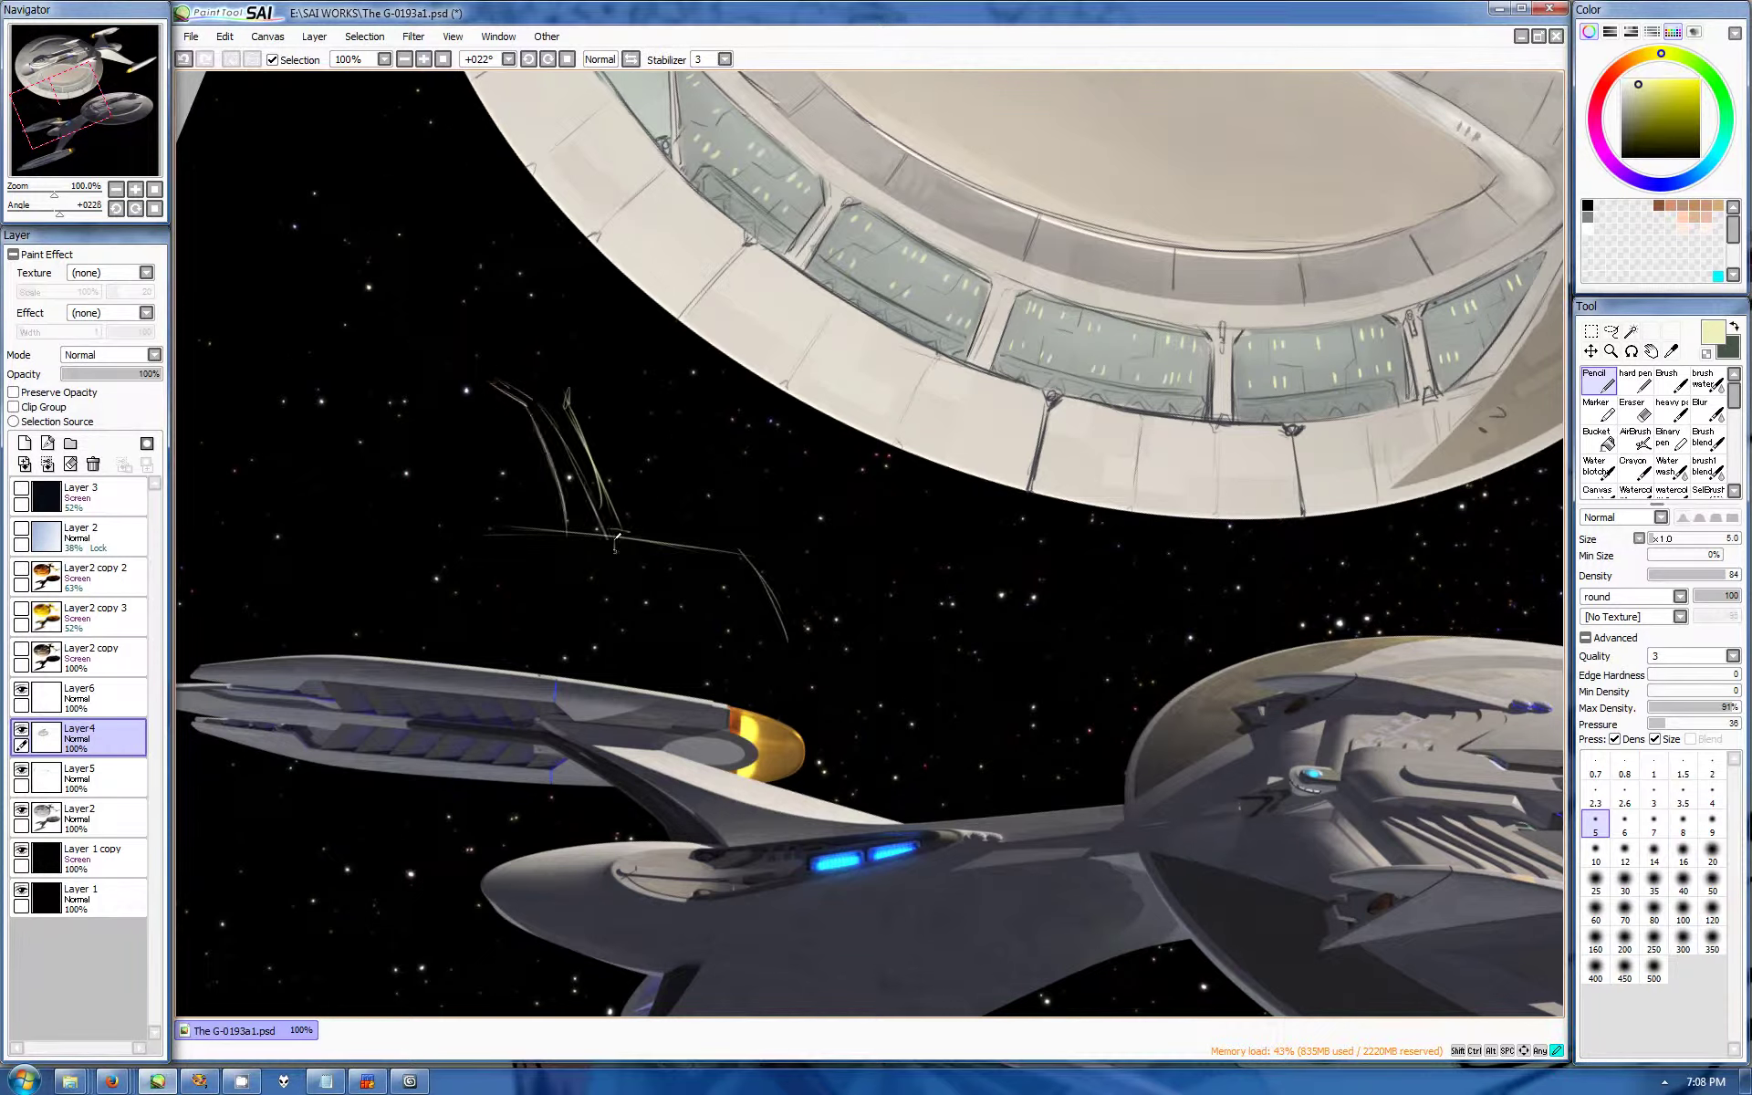
left_click_drag(453, 526, 481, 646)
left_click_drag(394, 607, 479, 655)
mouse_move(777, 618)
left_mouse_down()
mouse_move(796, 671)
mouse_move(544, 666)
mouse_move(808, 683)
left_mouse_up()
left_click_drag(371, 365, 728, 406)
Step: Refine the sketch's top and left edges and add horizontal base lines
left_click_drag(380, 370, 328, 357)
mouse_move(463, 383)
left_mouse_down()
mouse_move(381, 461)
mouse_move(392, 552)
left_mouse_up()
left_click_drag(397, 547, 465, 559)
left_click_drag(394, 511, 556, 517)
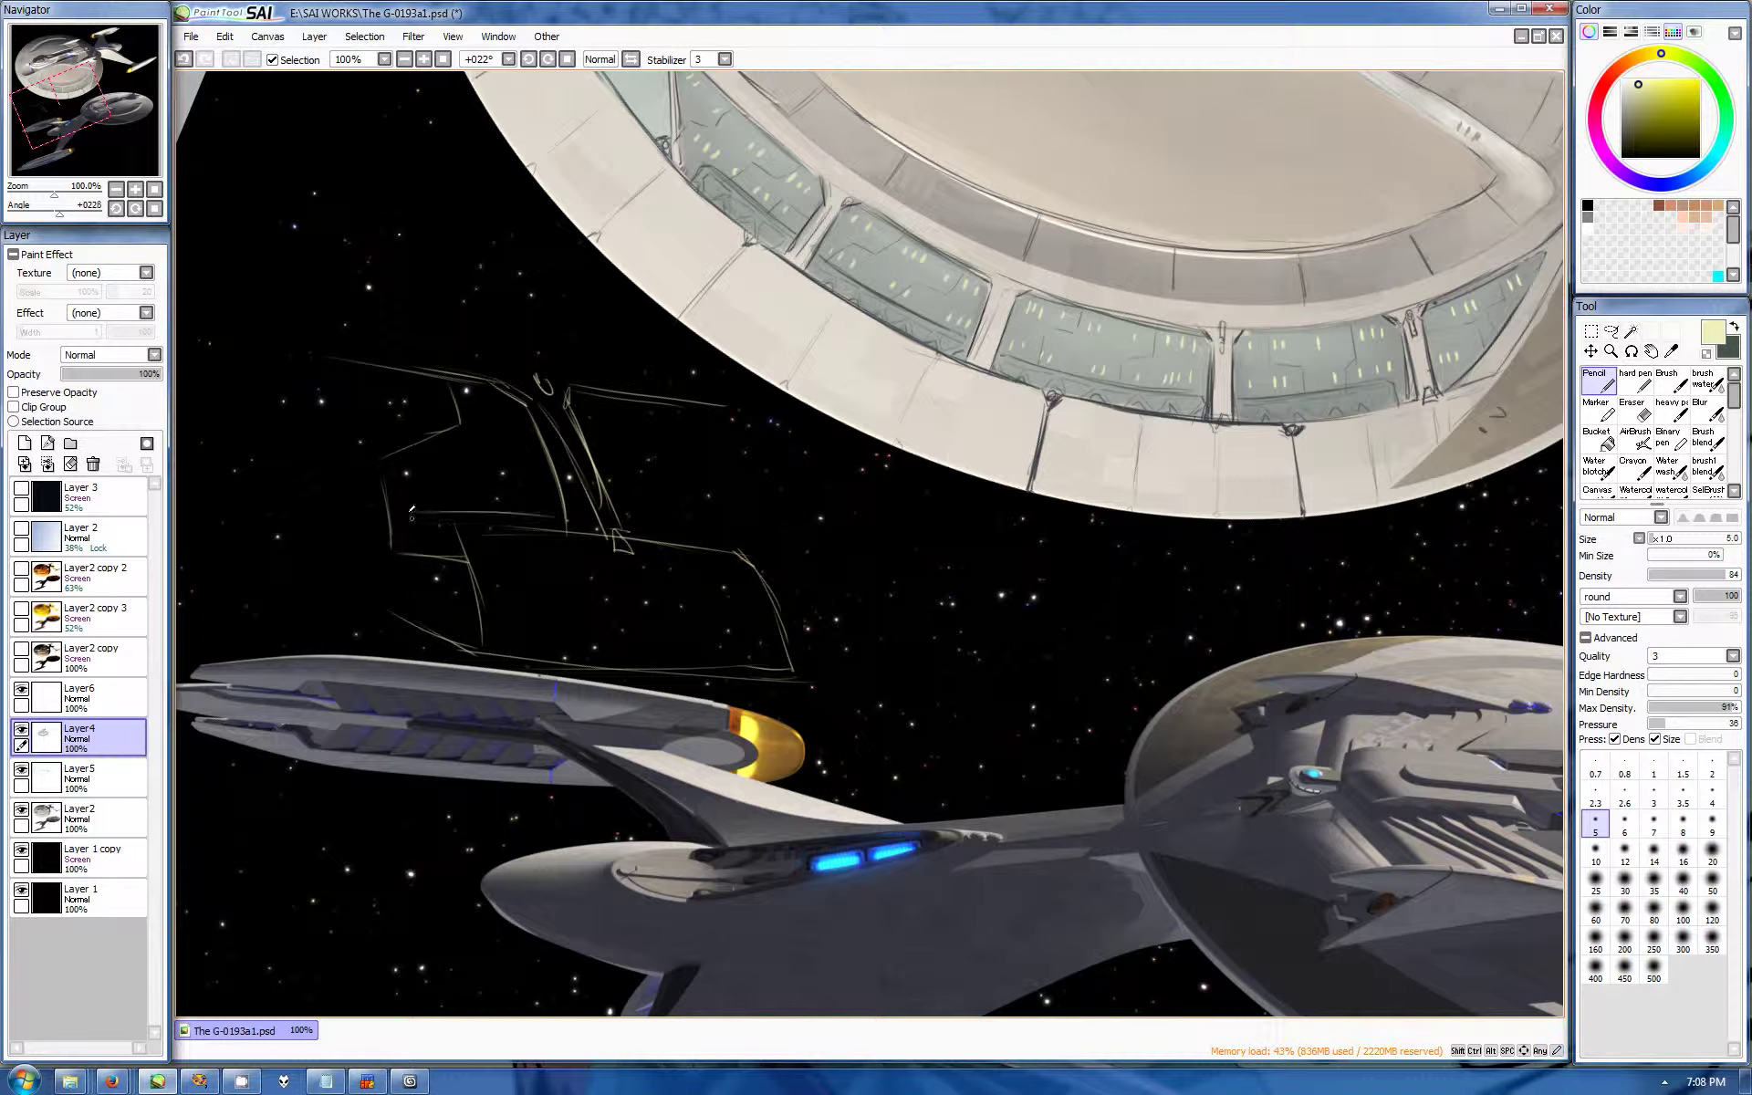
mouse_move(686, 416)
left_mouse_down()
mouse_move(694, 461)
mouse_move(753, 474)
left_mouse_up()
left_click_drag(693, 517, 685, 536)
Step: Draw a cyan pointer and curved arrow by the sketch, then hatch part of it green
left_click(1718, 276)
left_click_drag(824, 267, 580, 358)
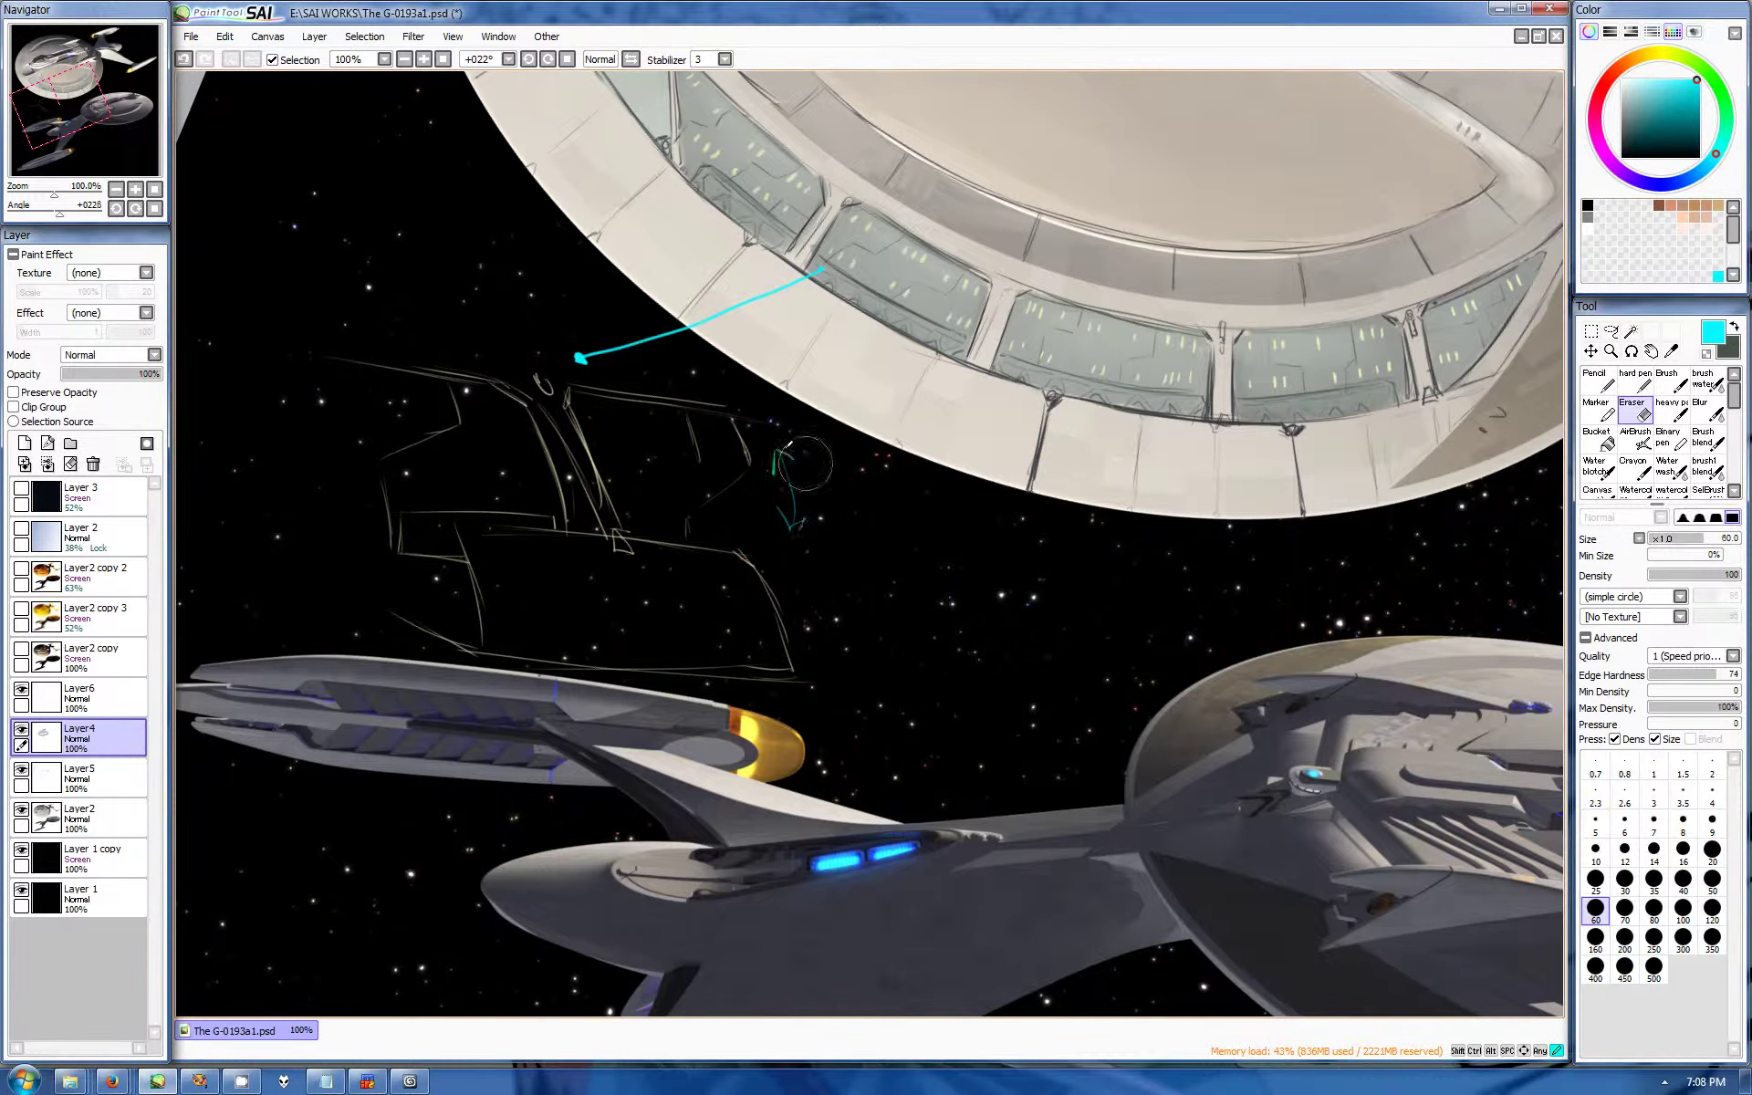
left_click_drag(778, 447, 786, 519)
left_click(1702, 67)
left_click(1643, 101)
left_click_drag(610, 536, 562, 456)
left_click_drag(566, 502, 541, 418)
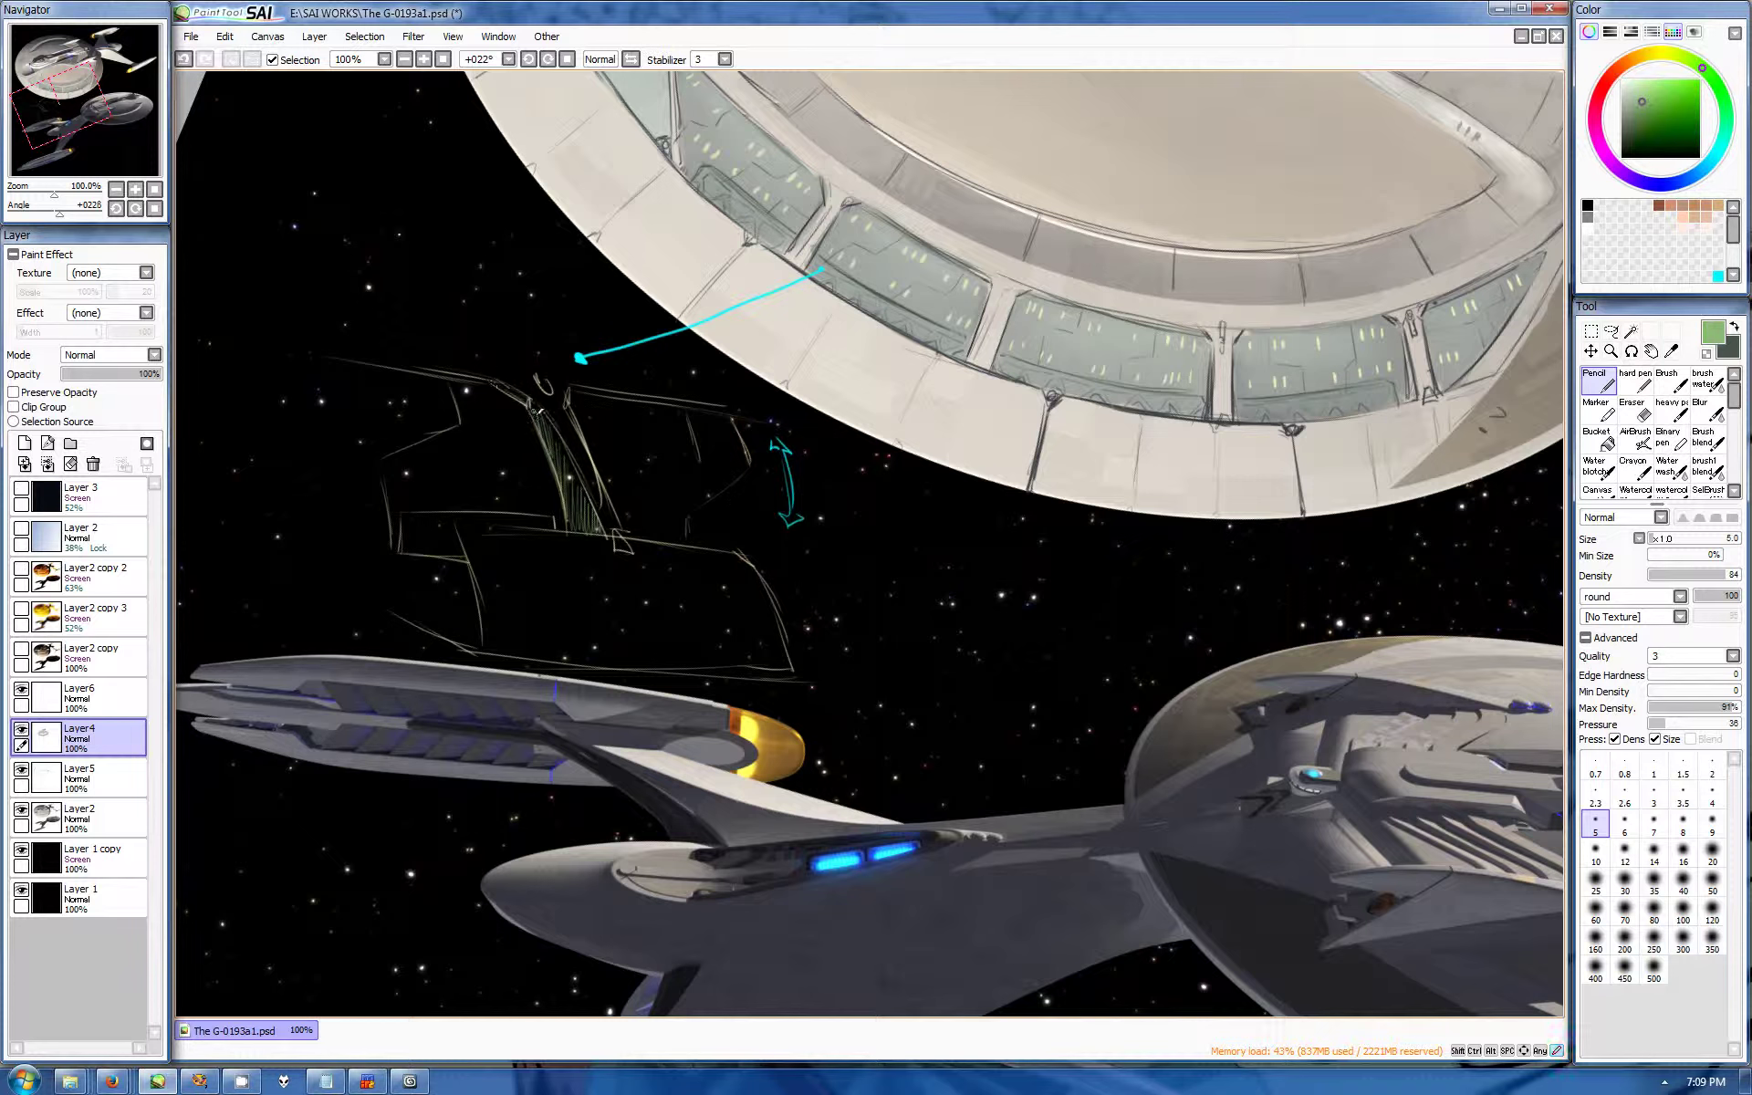
Step: Add pale yellow window loops to the sketch and write 'CURVED WIDER!' beside the arrow
left_click(1662, 53)
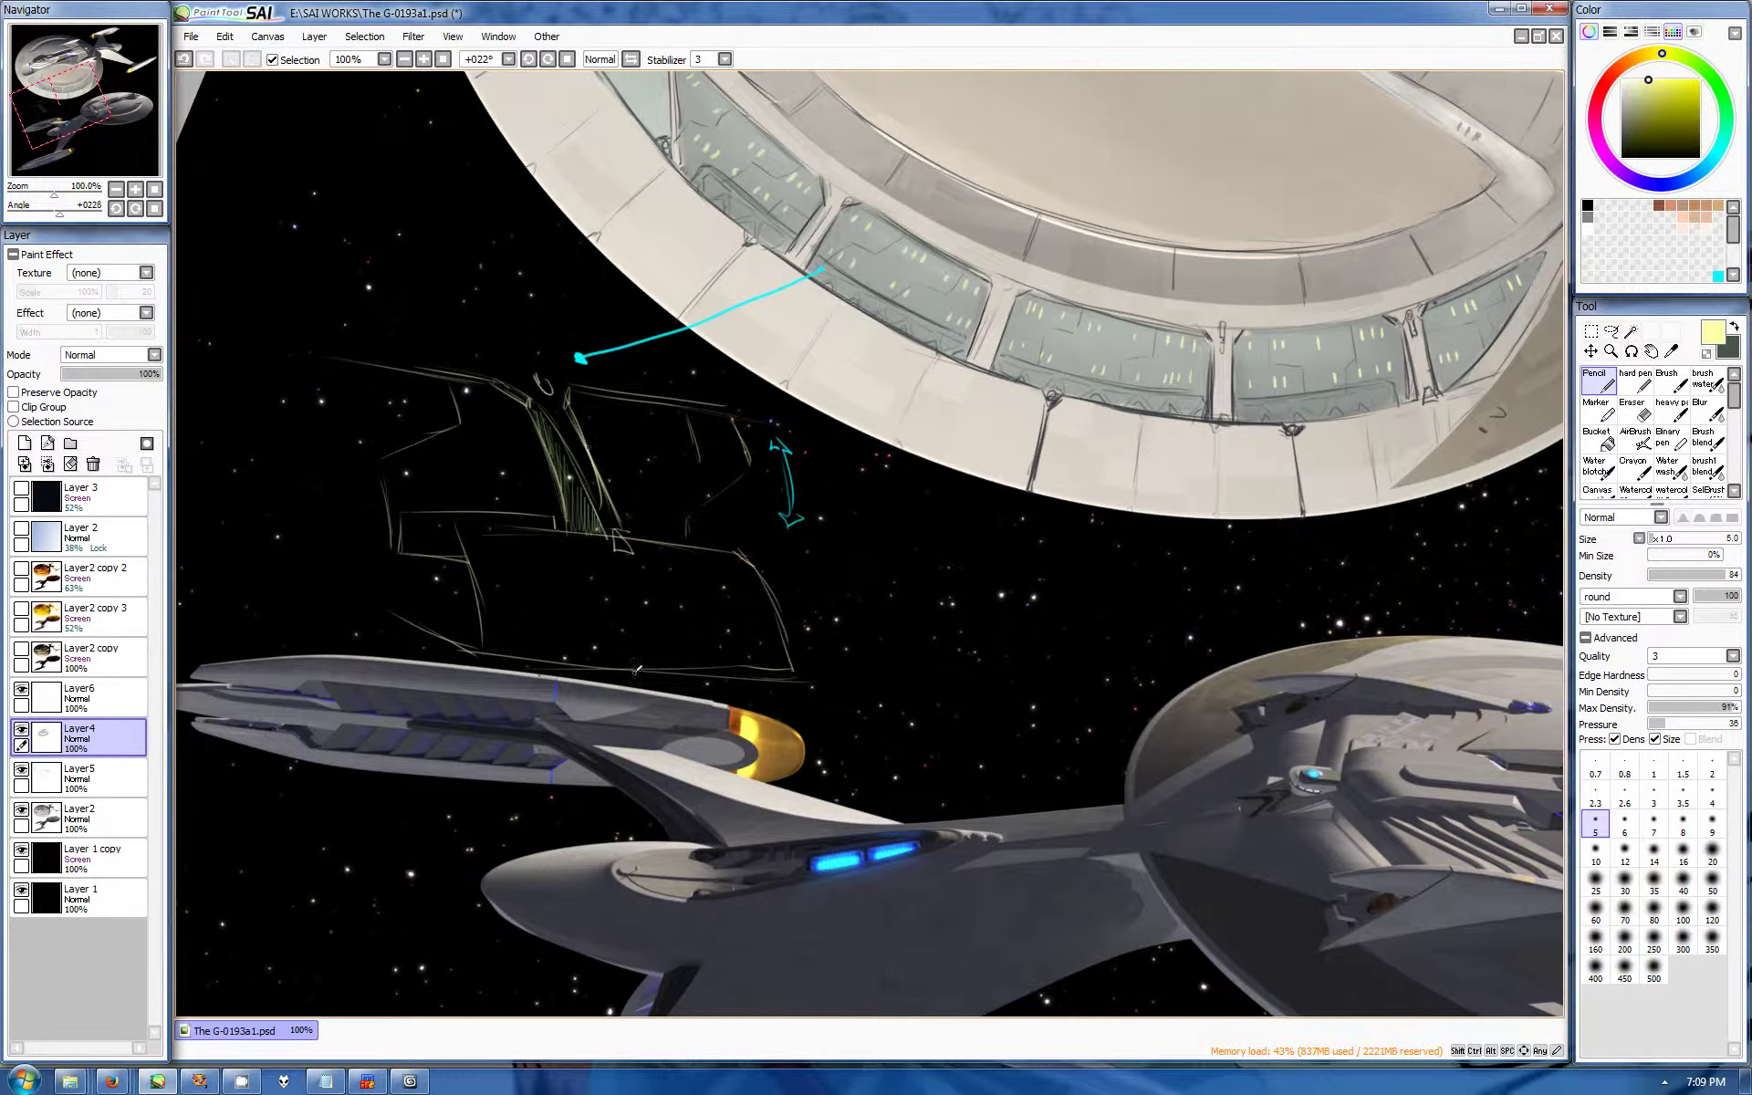
left_click_drag(503, 408, 500, 424)
left_click_drag(490, 408, 488, 423)
left_click_drag(659, 409, 656, 427)
left_click_drag(673, 476, 669, 496)
left_click_drag(356, 320, 511, 343)
mouse_move(353, 279)
left_mouse_down()
mouse_move(545, 299)
mouse_move(565, 370)
left_mouse_up()
left_click_drag(926, 564, 1022, 637)
key("ctrl+0")
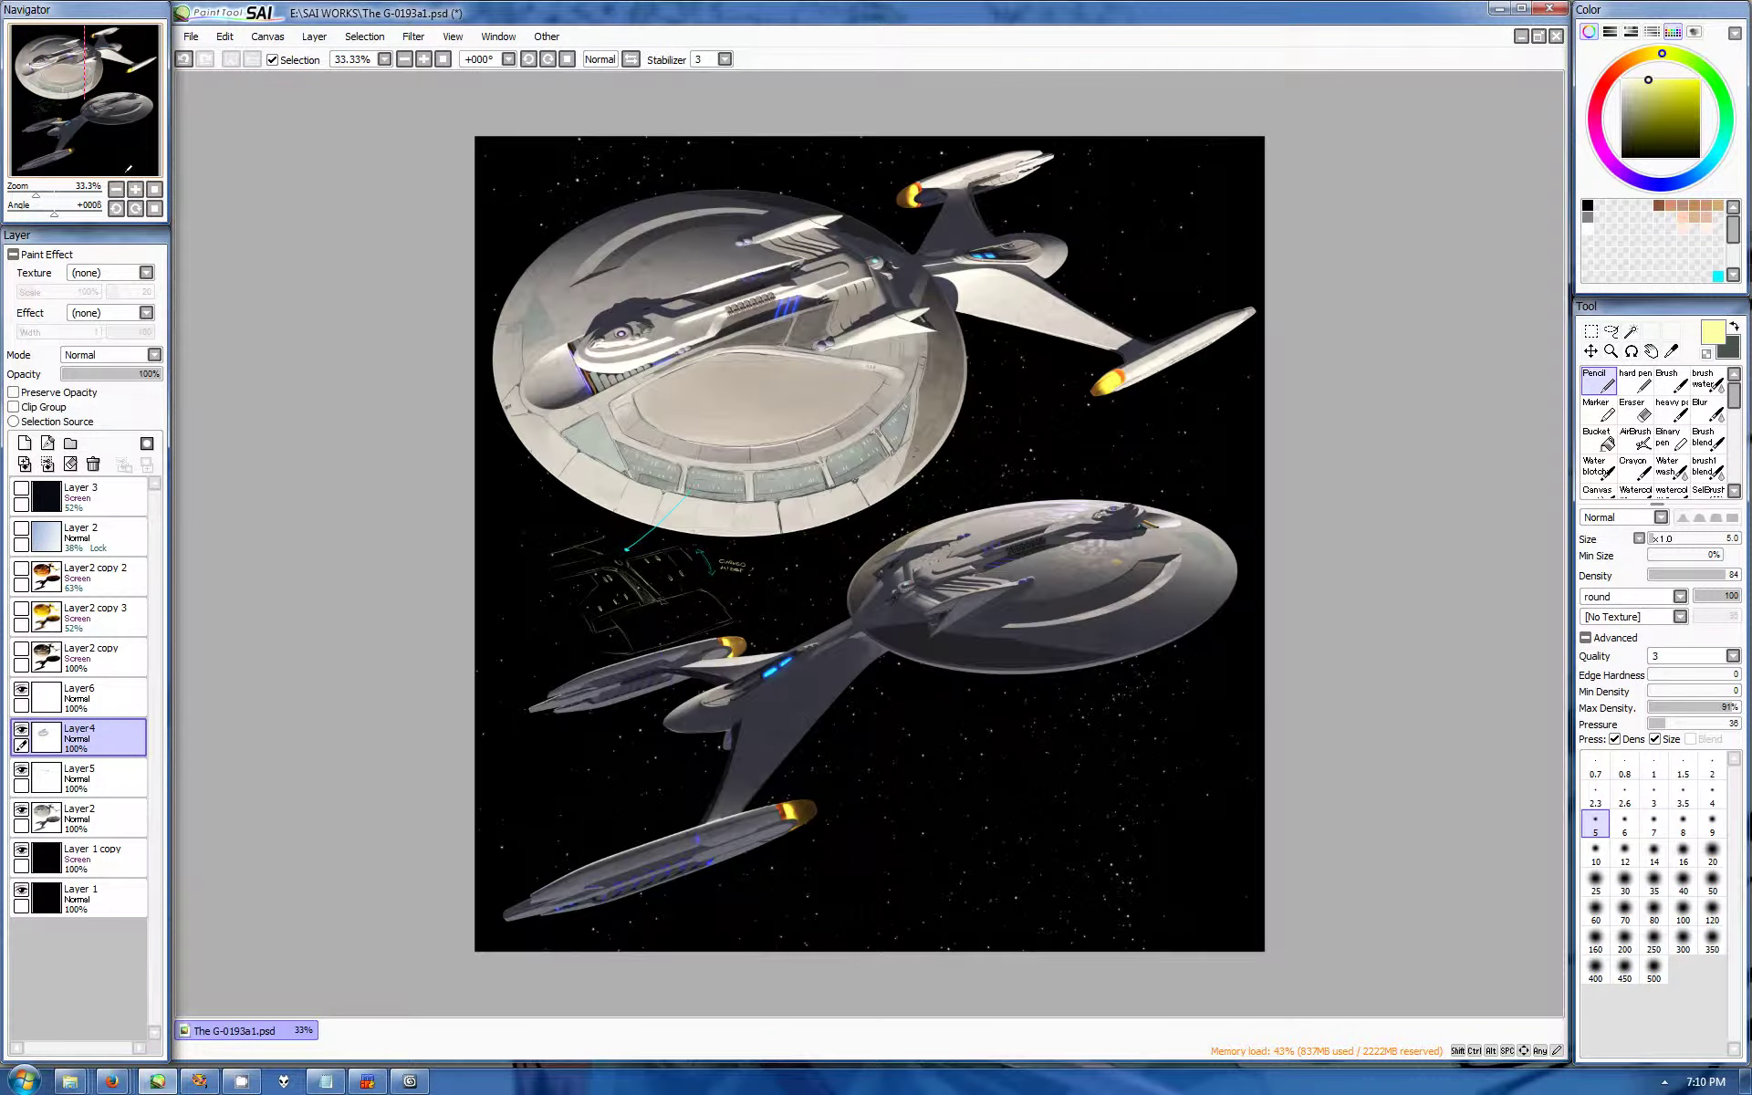
Step: Pencil a yellow note about keeping the ORIGINAL SAUCER SHAPE, with an arrow to the saucer
scroll(885, 375, "up", 3)
left_click_drag(1075, 459, 1081, 481)
left_click_drag(1106, 467, 1119, 484)
left_click_drag(1121, 471, 1137, 476)
left_click_drag(1134, 485, 1219, 467)
left_click_drag(1084, 489, 1250, 522)
left_click_drag(1064, 521, 1173, 537)
left_click_drag(1068, 546, 1228, 571)
left_click_drag(1209, 562, 1262, 575)
left_click_drag(1067, 516, 1064, 522)
mouse_move(1128, 436)
left_mouse_down()
mouse_move(1079, 401)
mouse_move(1266, 274)
left_mouse_up()
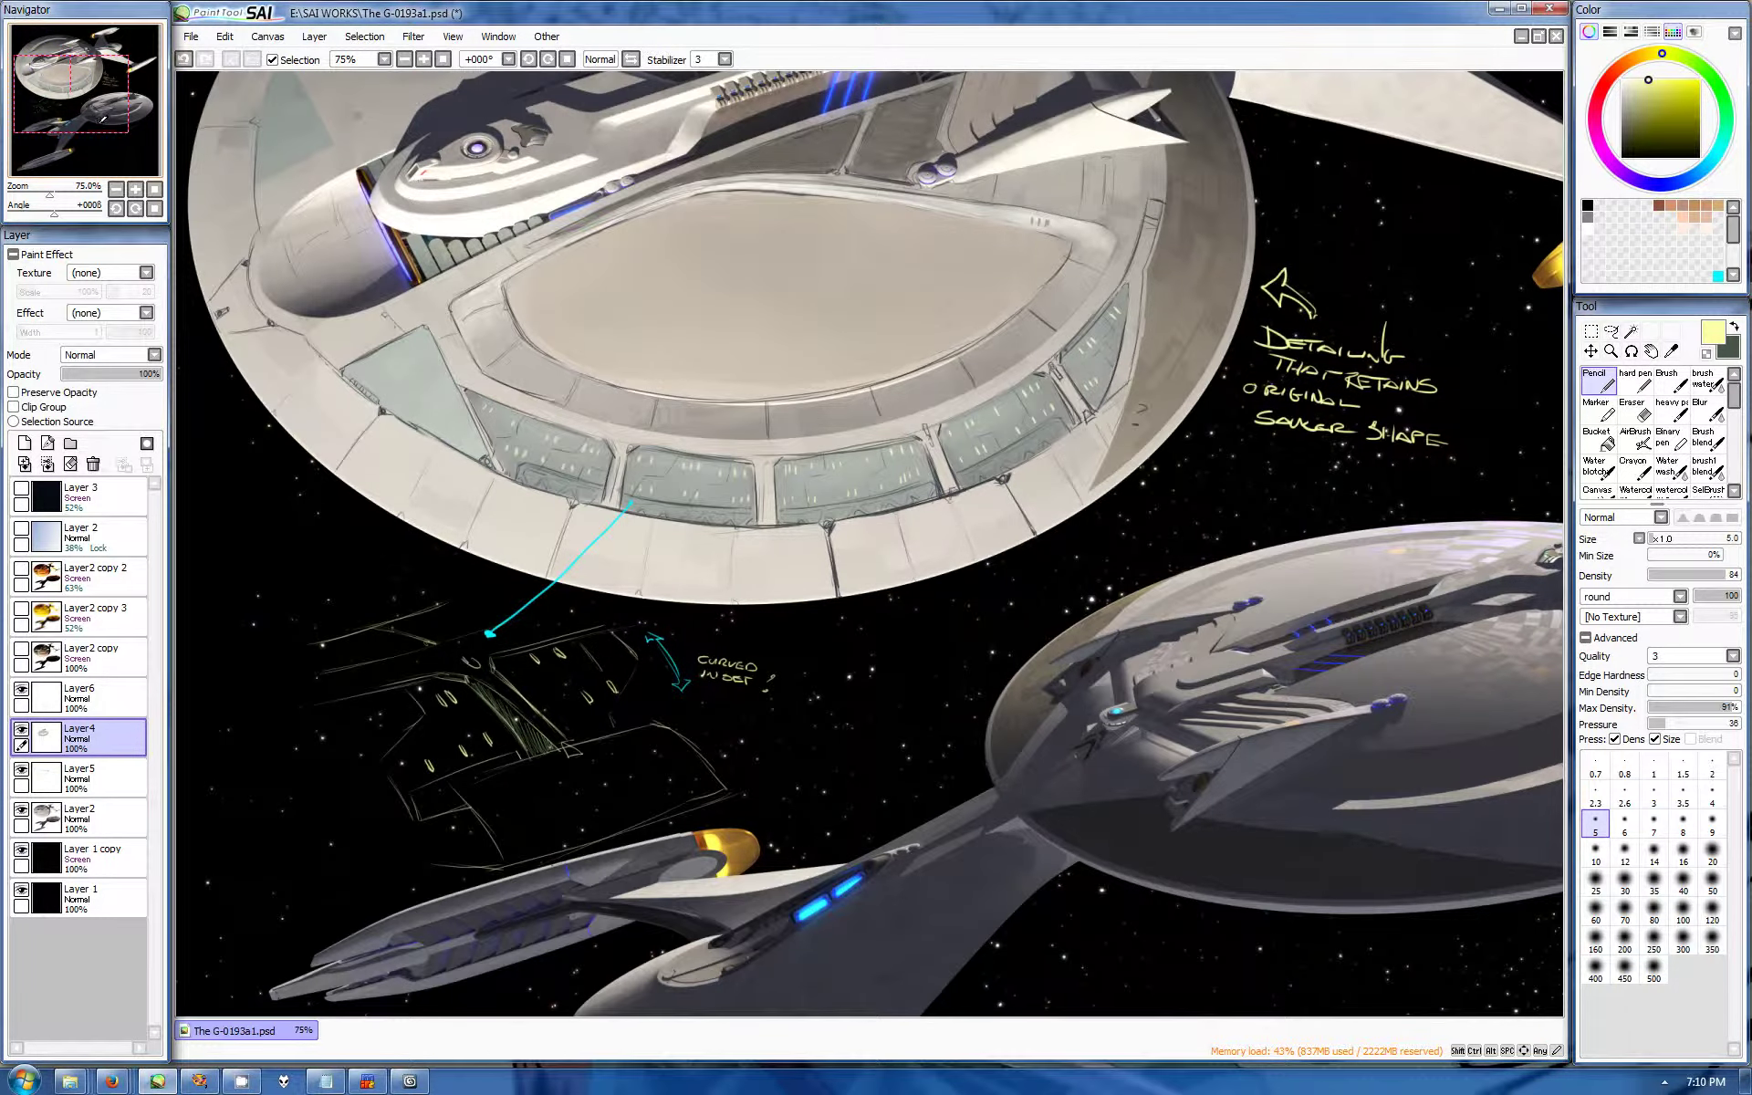
Step: Write the cyan 'Possibly move this detail underneath?' note, erasing the mistaken words
left_click_drag(821, 548, 909, 328)
left_click(639, 347, "alt")
left_click_drag(365, 340, 452, 363)
mouse_move(361, 381)
left_mouse_down()
mouse_move(449, 379)
mouse_move(340, 434)
mouse_move(383, 437)
mouse_move(301, 438)
mouse_move(301, 423)
left_mouse_up()
key("e")
key("n")
mouse_move(306, 413)
left_mouse_down()
mouse_move(346, 420)
mouse_move(281, 409)
mouse_move(411, 421)
left_mouse_up()
key("e")
key("n")
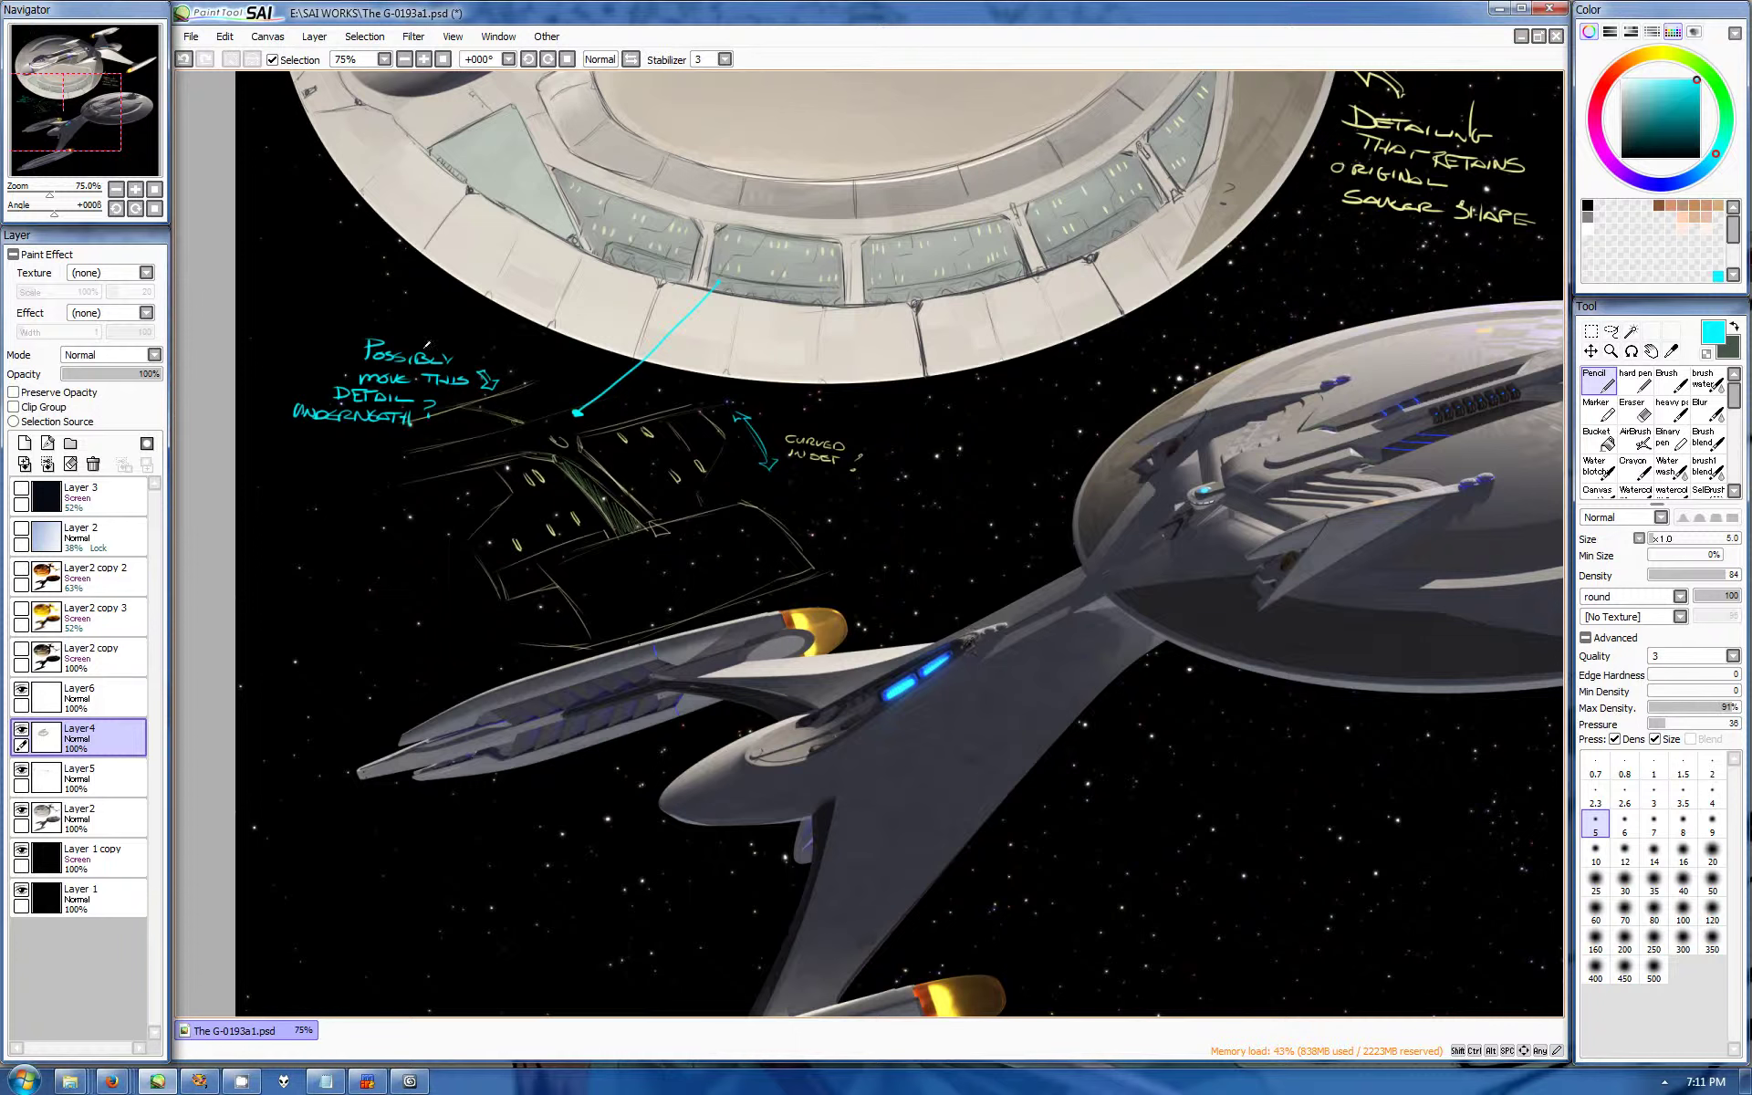
Step: Trace the inner saucer edge in dark brown and add short detail strokes
left_click_drag(626, 349, 594, 691)
left_click(1218, 285, "alt")
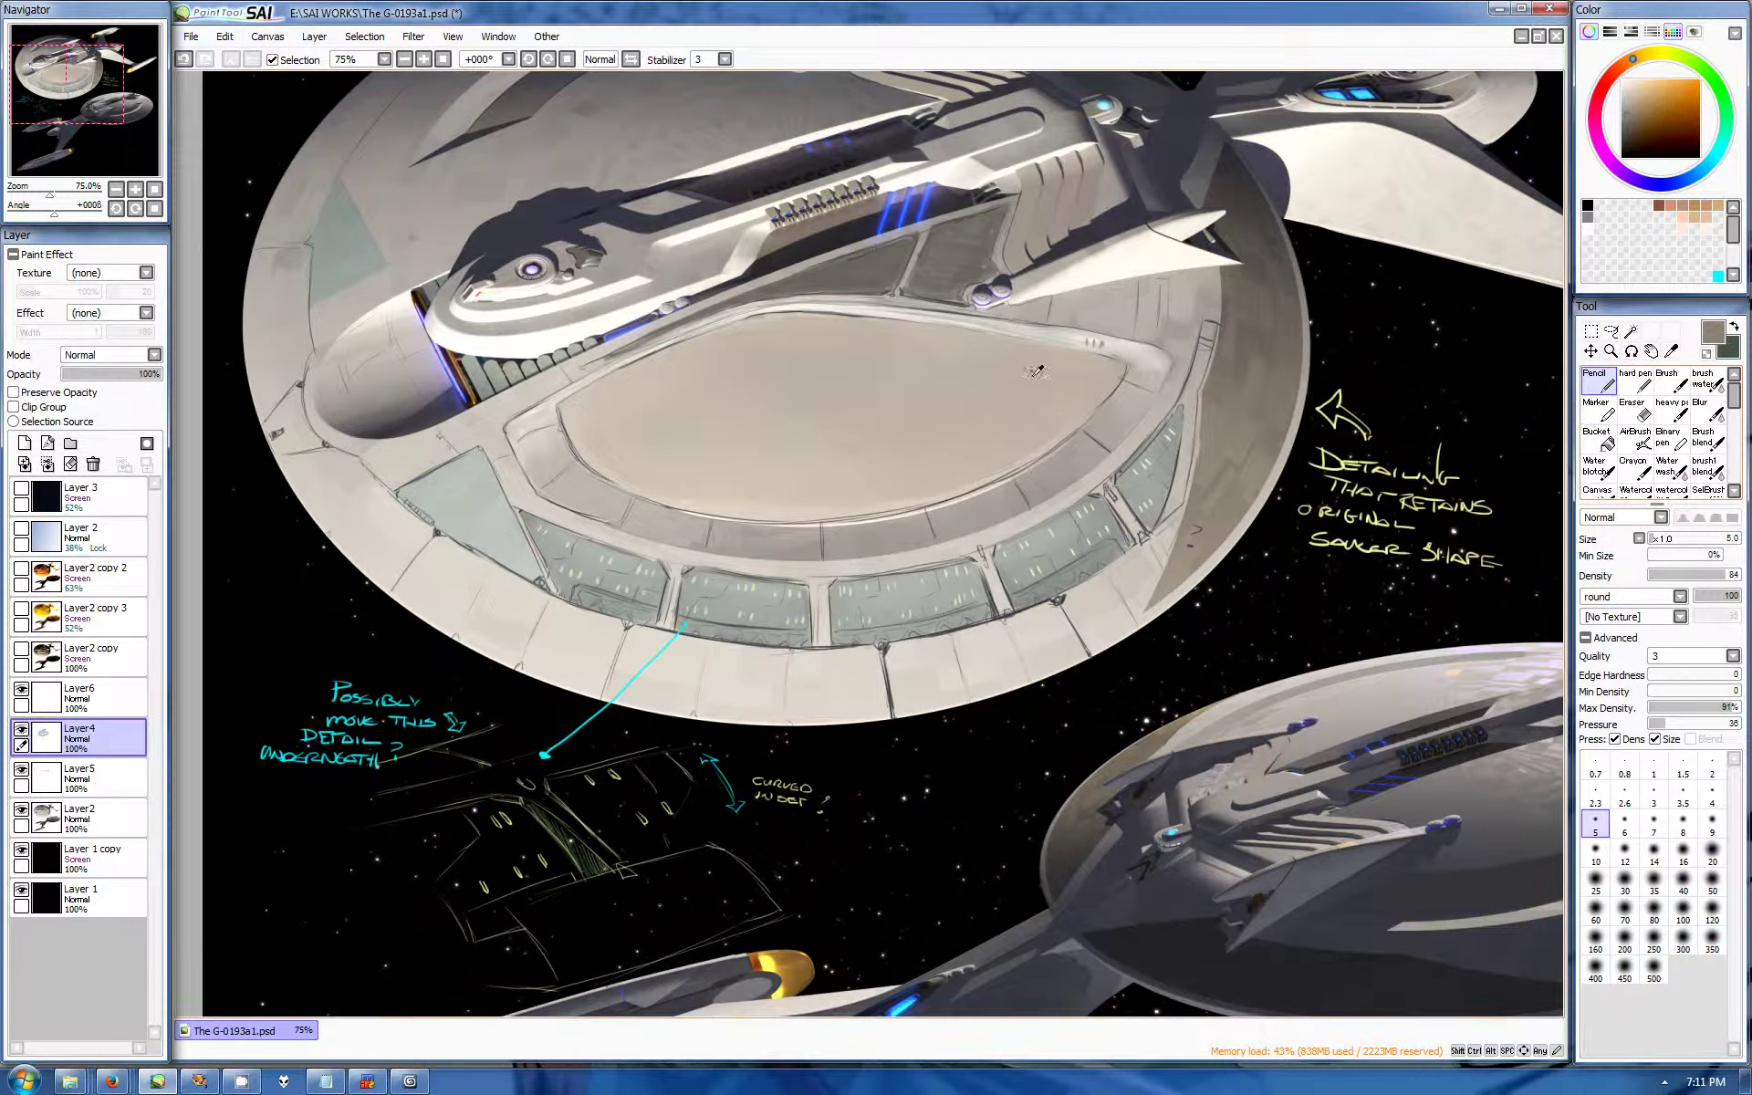
left_click_drag(979, 416, 813, 353)
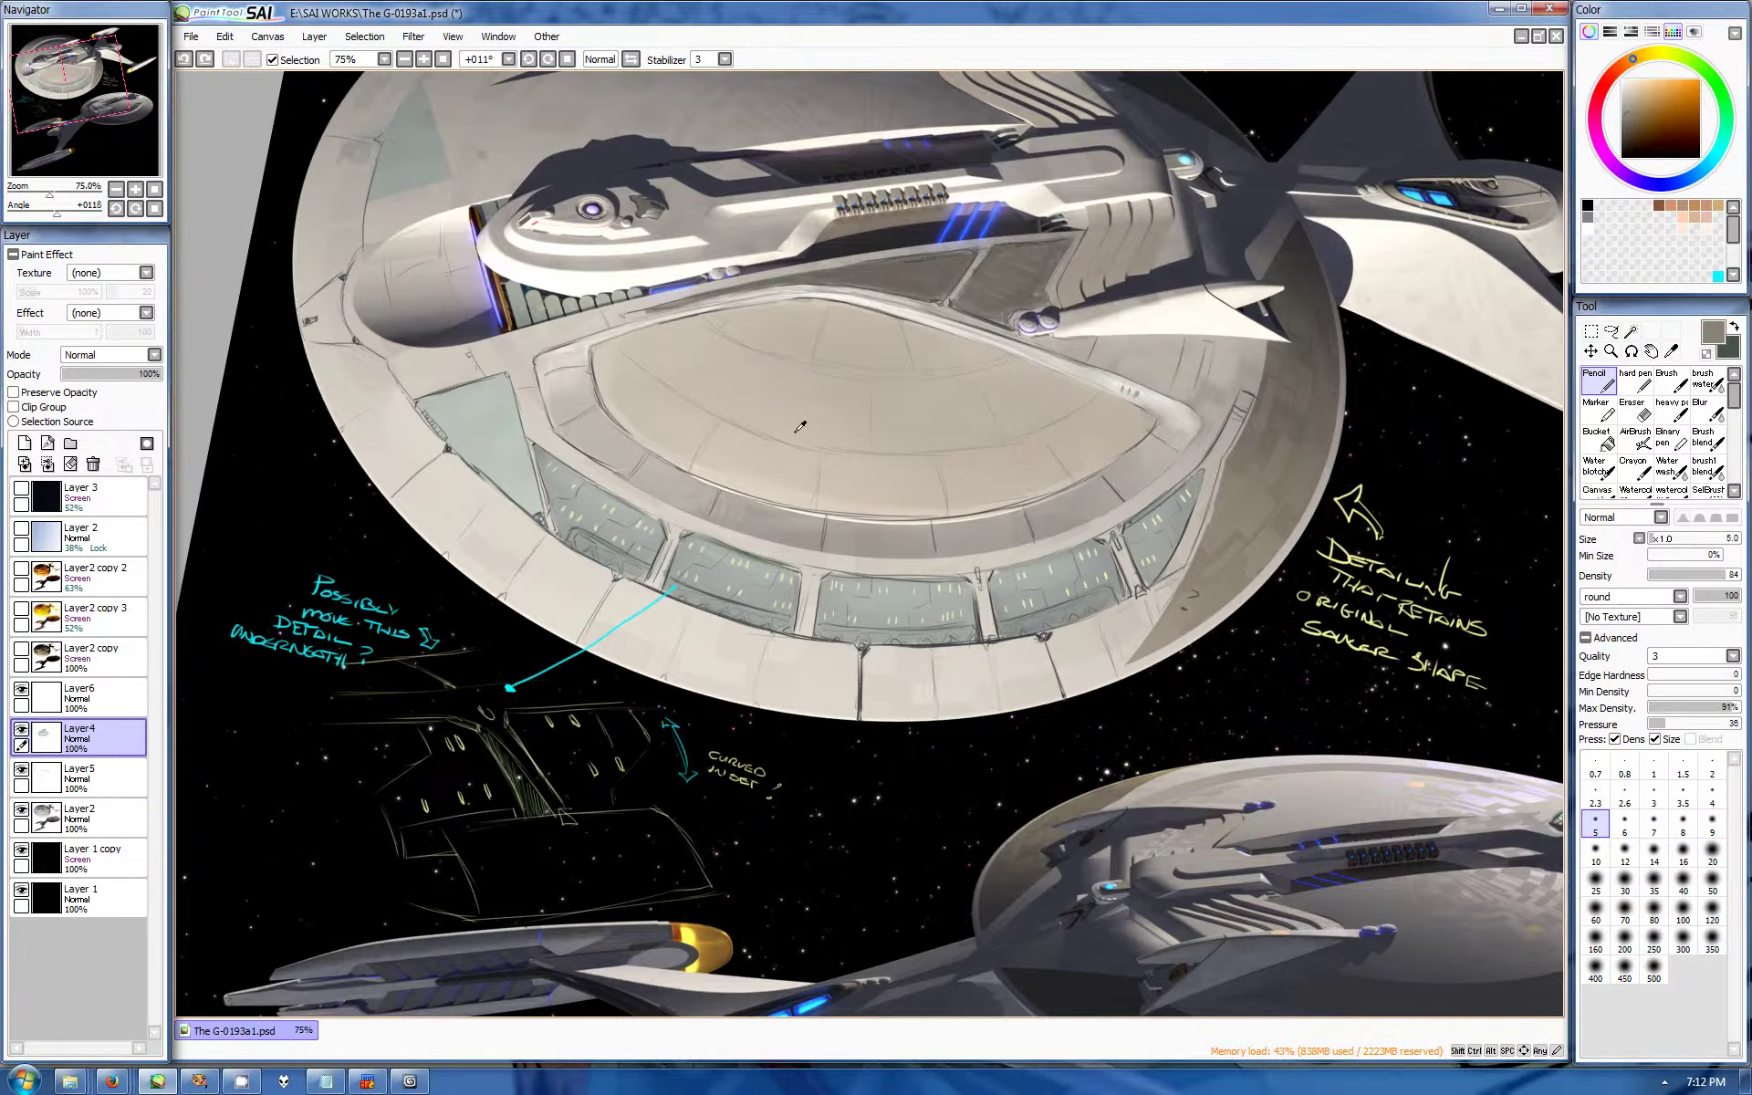
left_click_drag(917, 294, 750, 463)
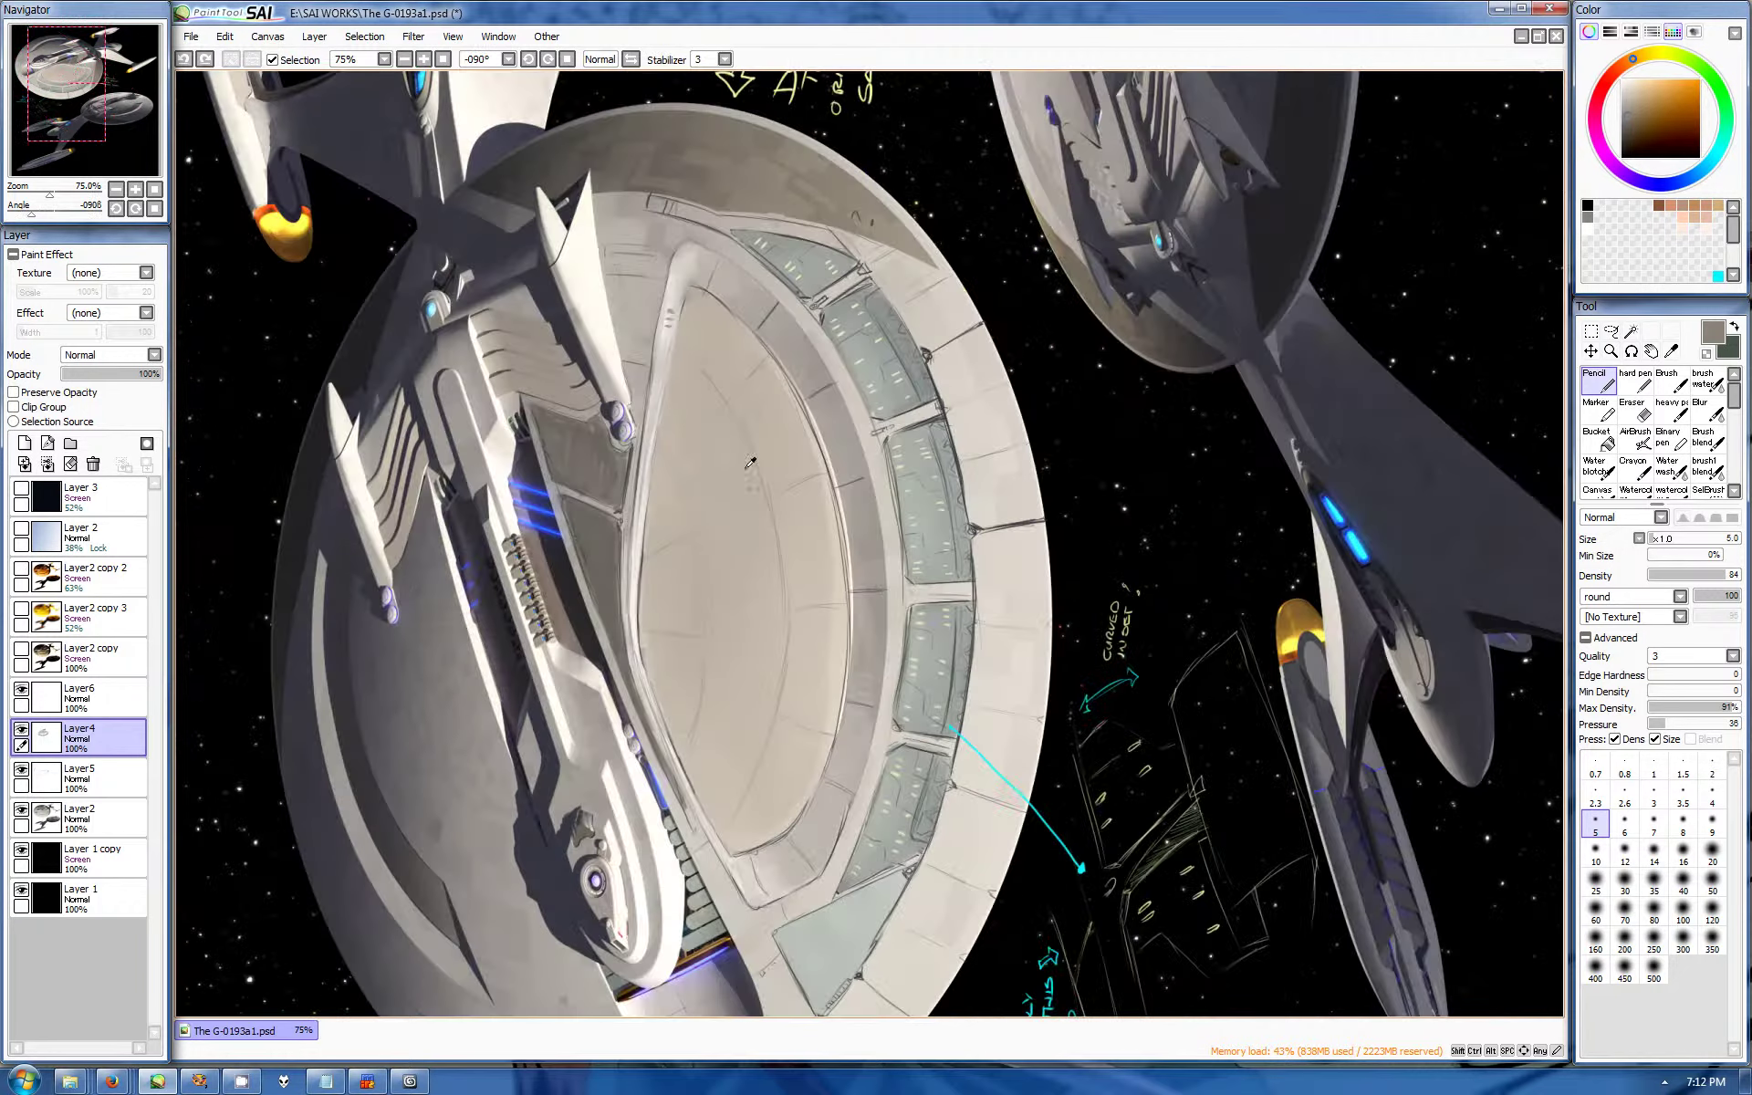
left_click_drag(710, 360, 739, 797)
left_click(1628, 134)
left_click_drag(684, 347, 745, 787)
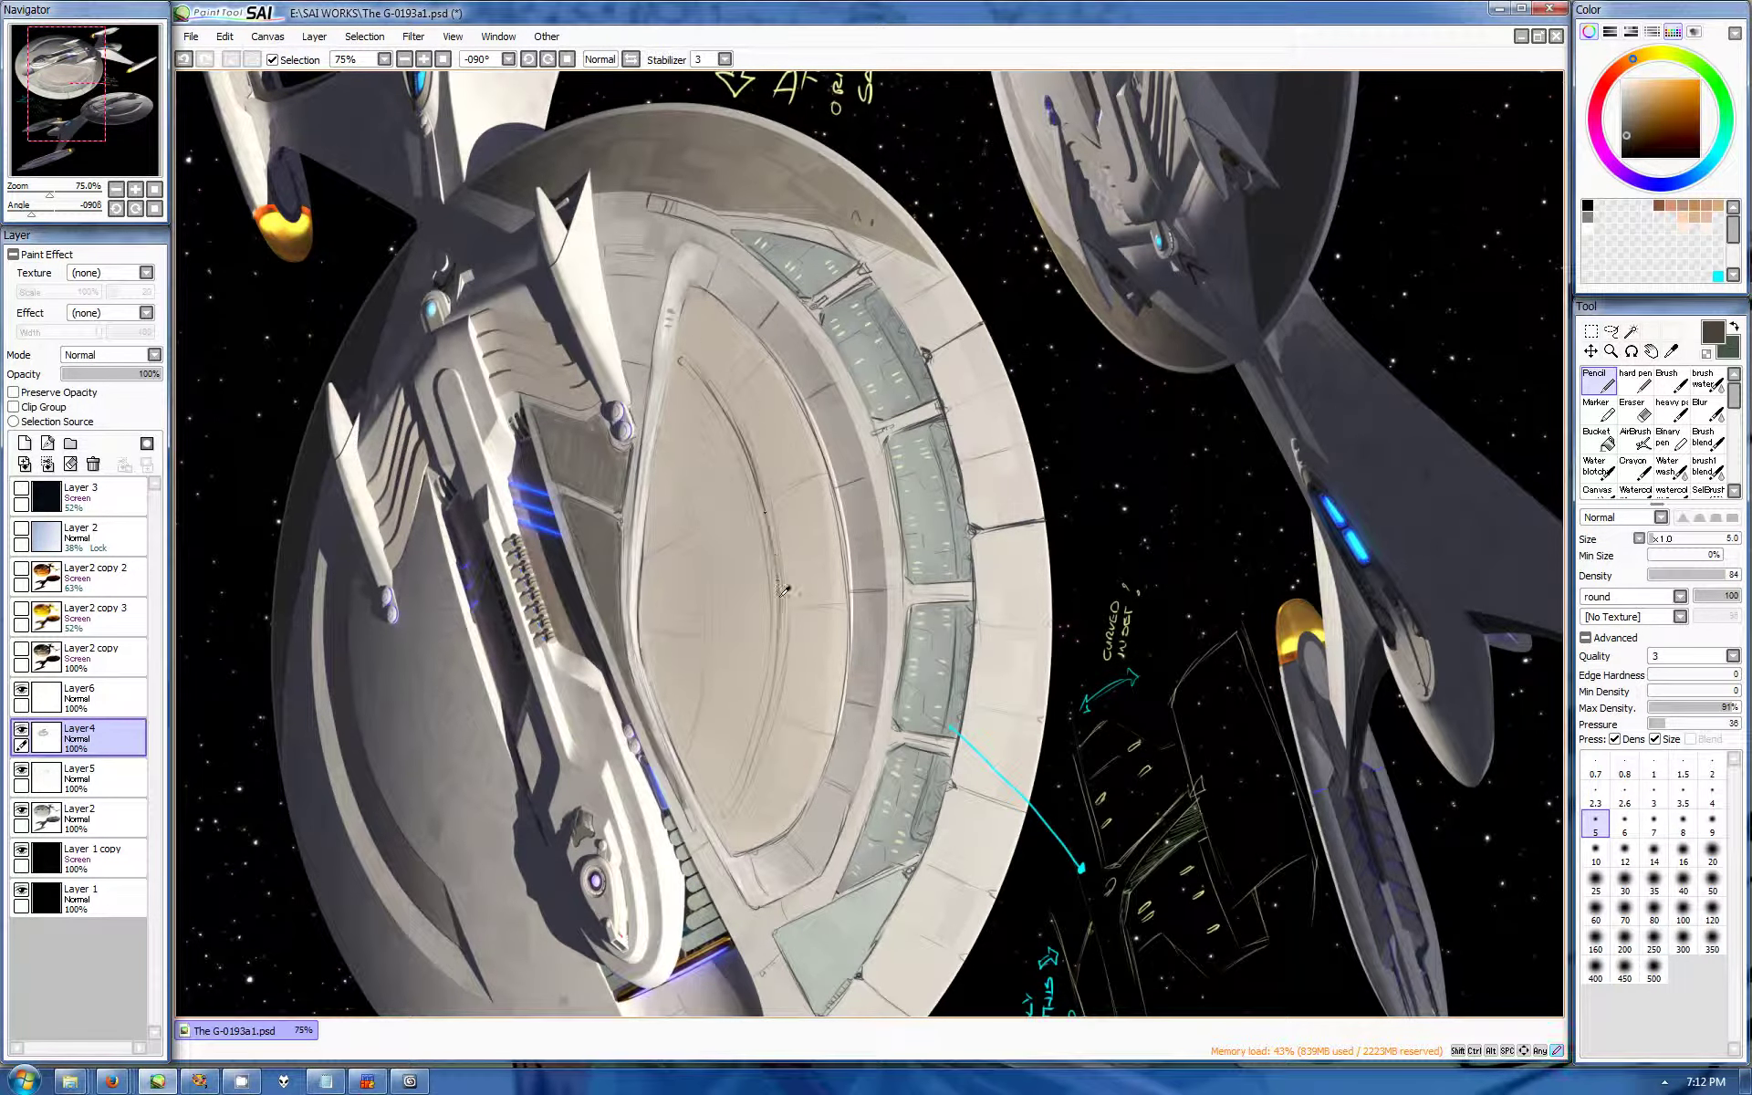
mouse_move(679, 354)
left_mouse_down()
mouse_move(734, 792)
mouse_move(774, 418)
left_mouse_up()
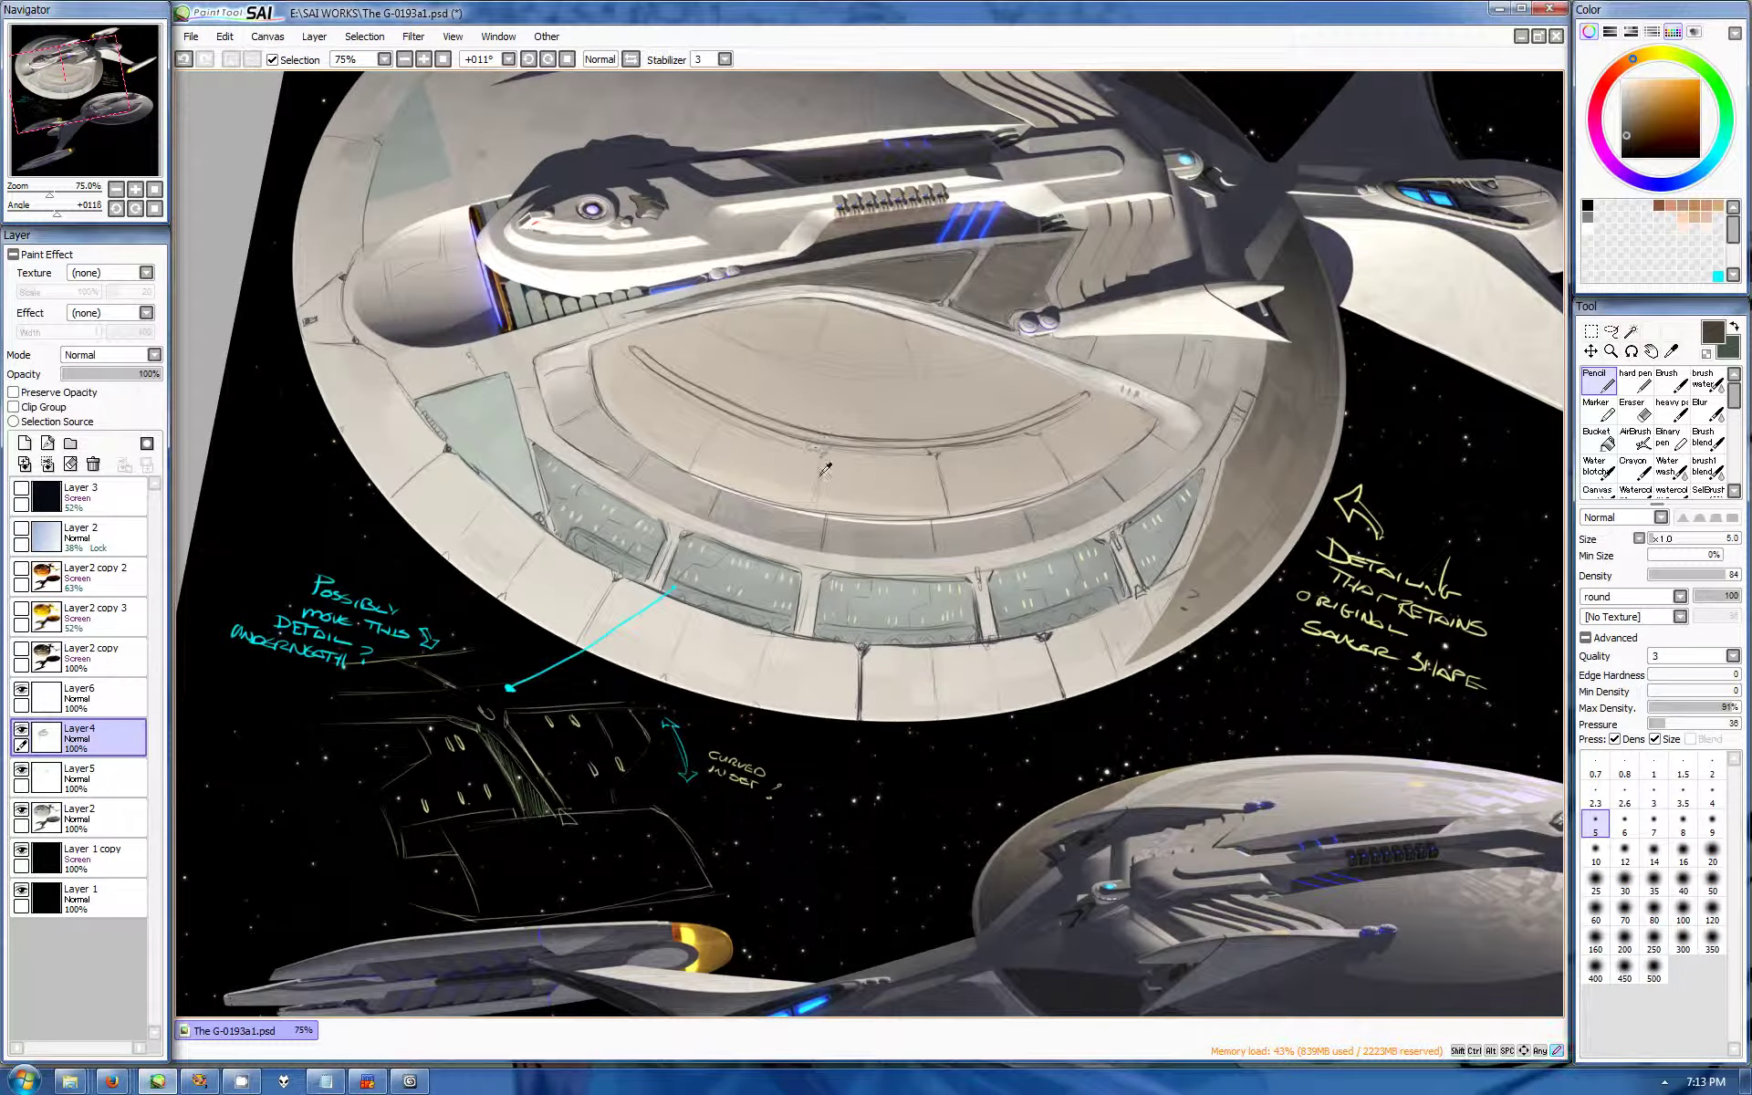
mouse_move(675, 366)
left_mouse_down()
mouse_move(822, 287)
mouse_move(858, 336)
left_mouse_up()
left_click_drag(900, 361, 937, 384)
left_click_drag(994, 369, 989, 378)
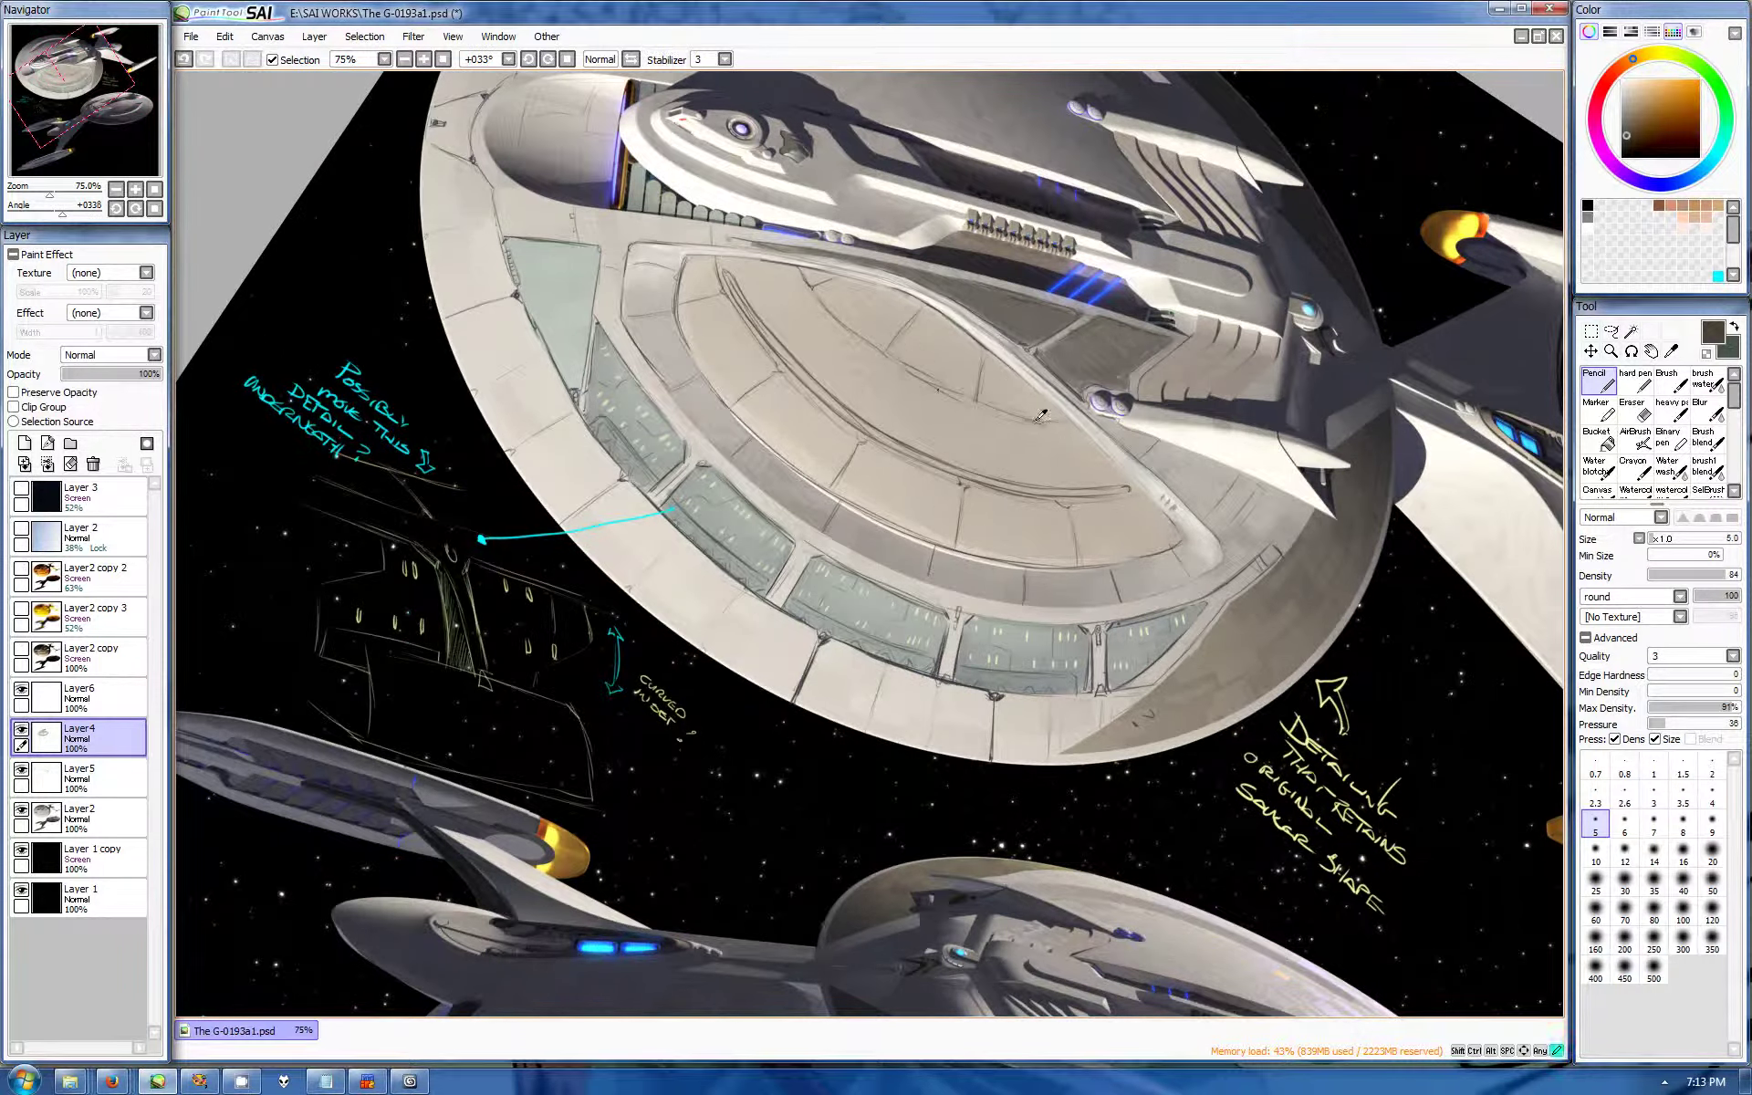
Step: Add a few more short strokes on the saucer, then move to Layer6
mouse_move(894, 347)
left_mouse_down()
mouse_move(931, 373)
mouse_move(913, 364)
left_mouse_up()
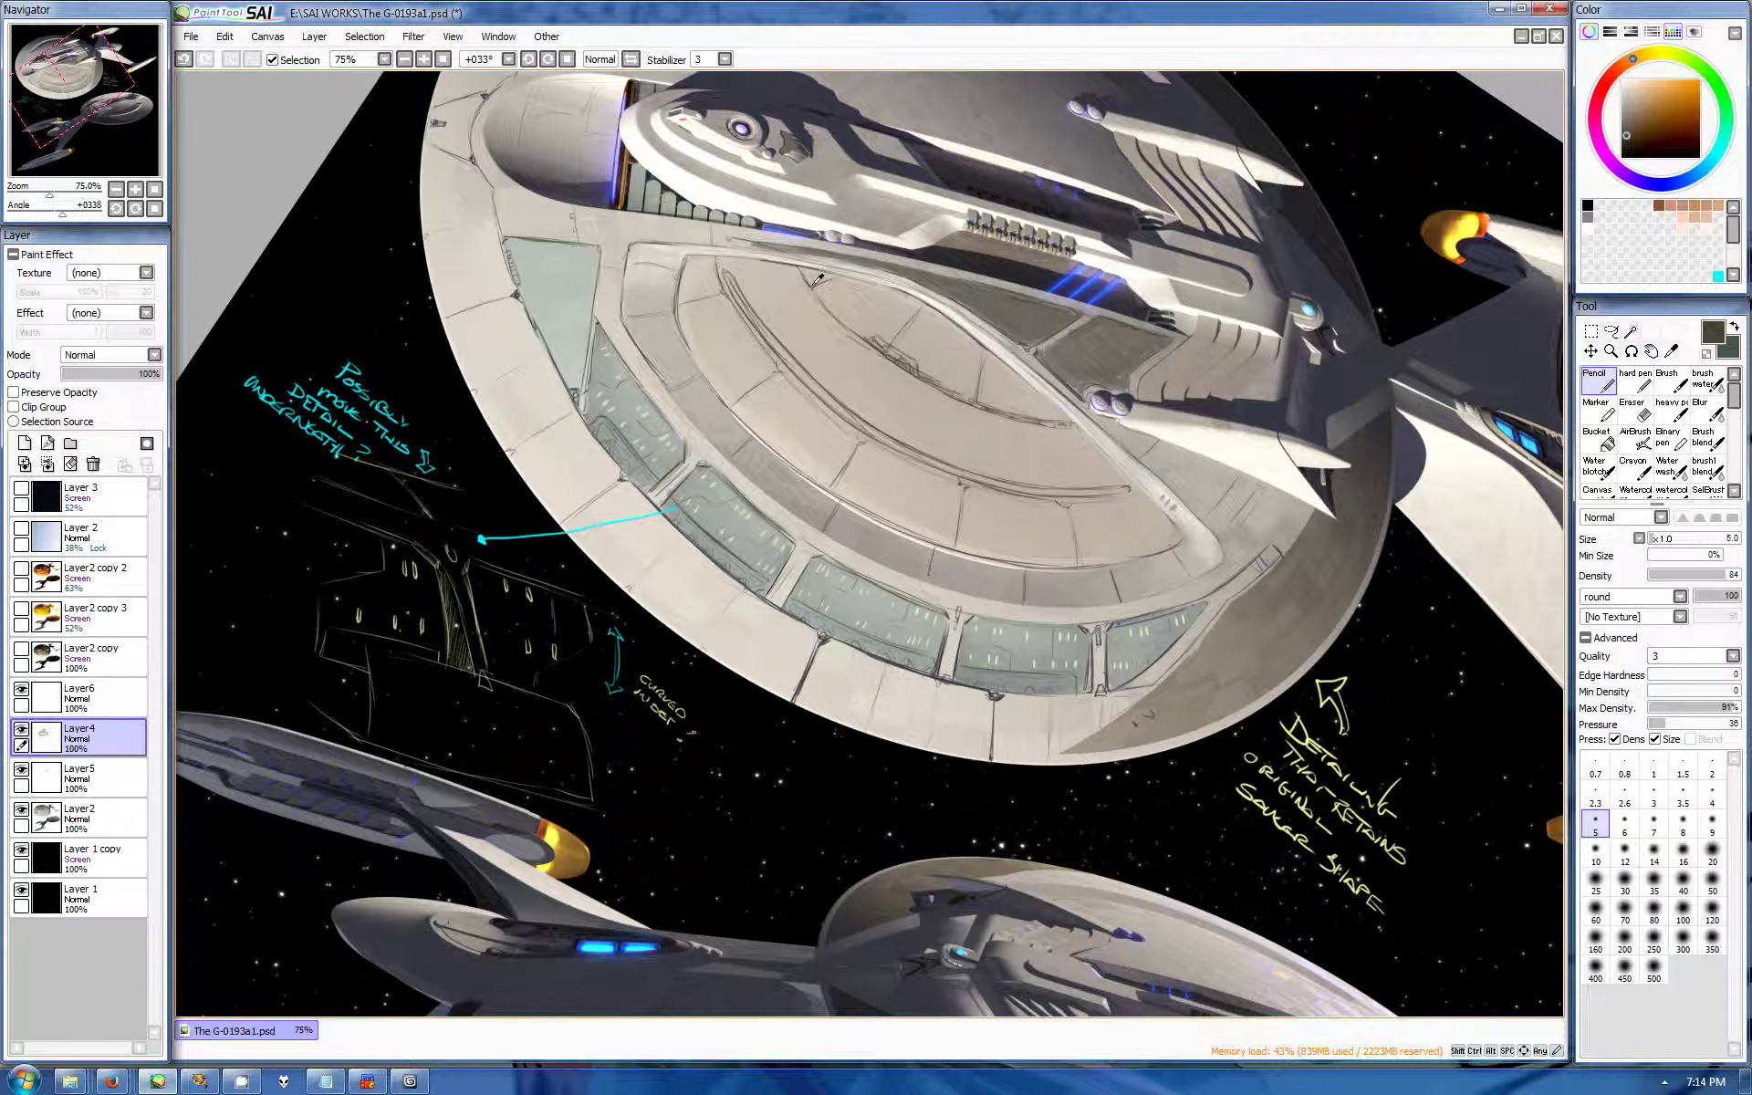
key("Home")
key("Delete")
key("Delete")
key("Delete")
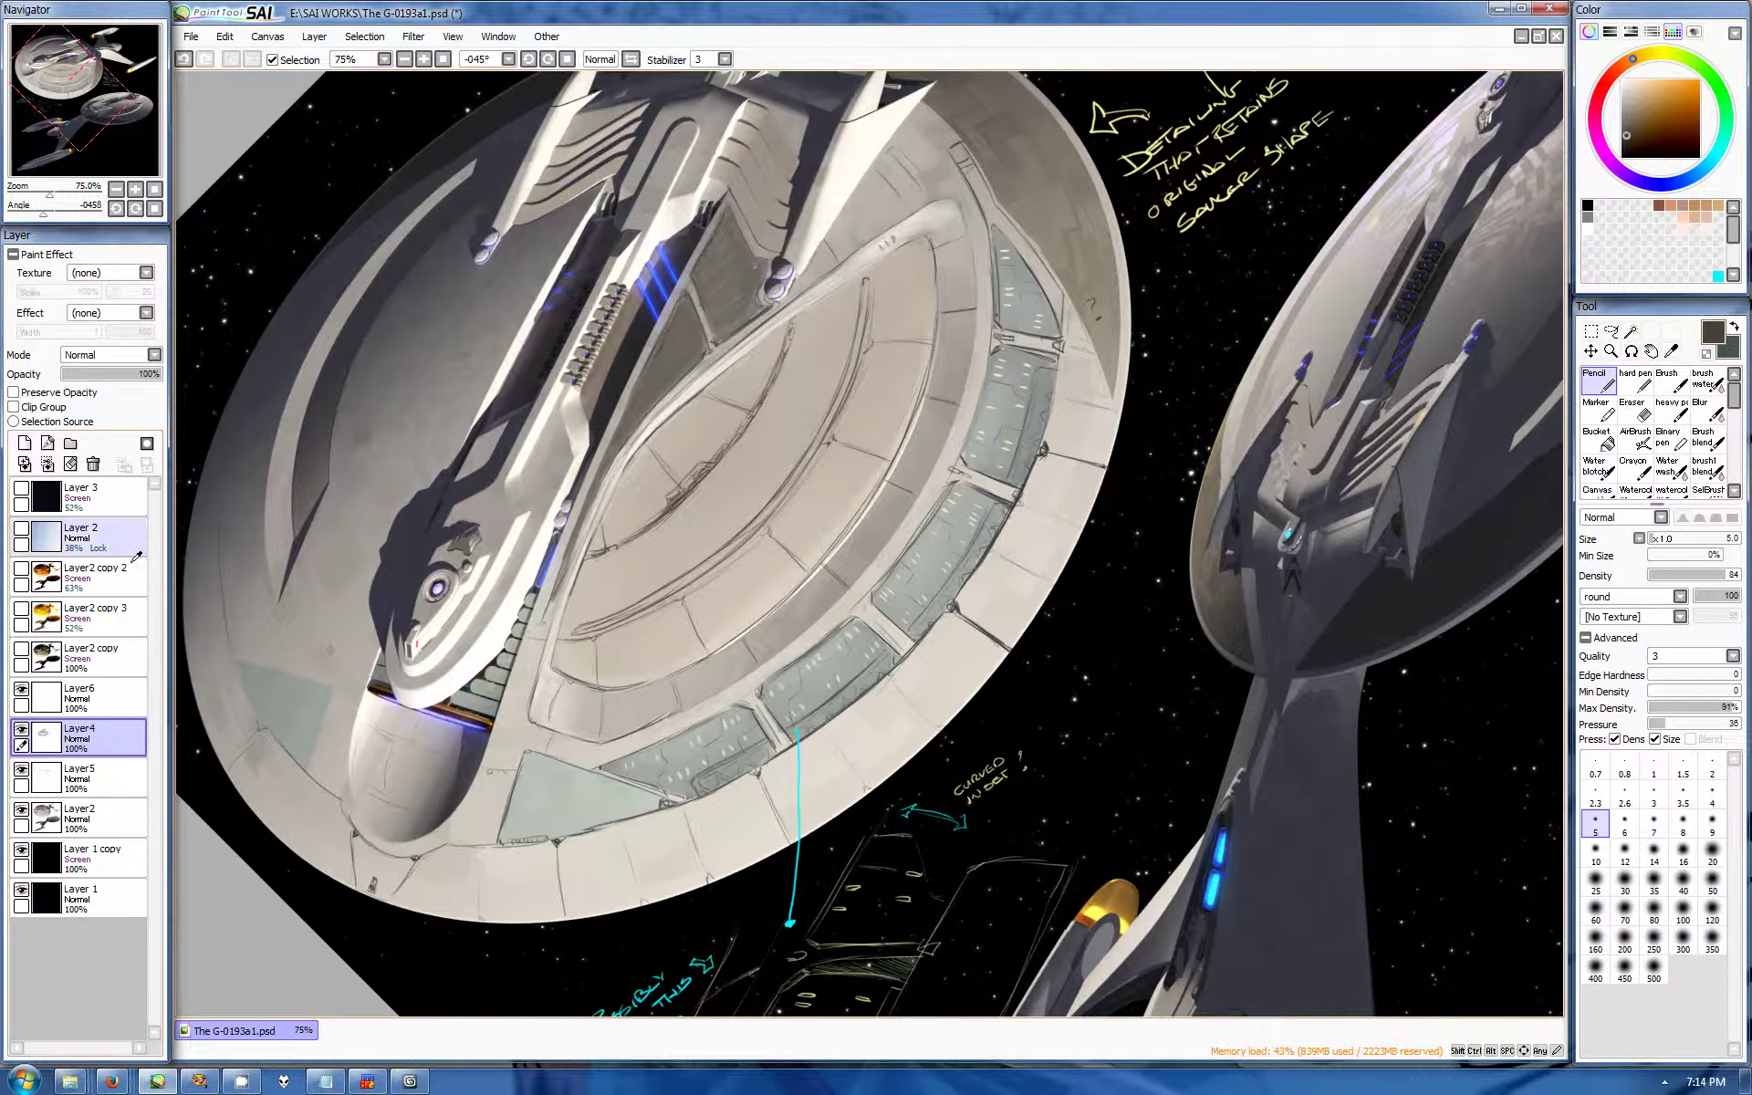
left_click(91, 698)
left_click_drag(912, 456, 1143, 365)
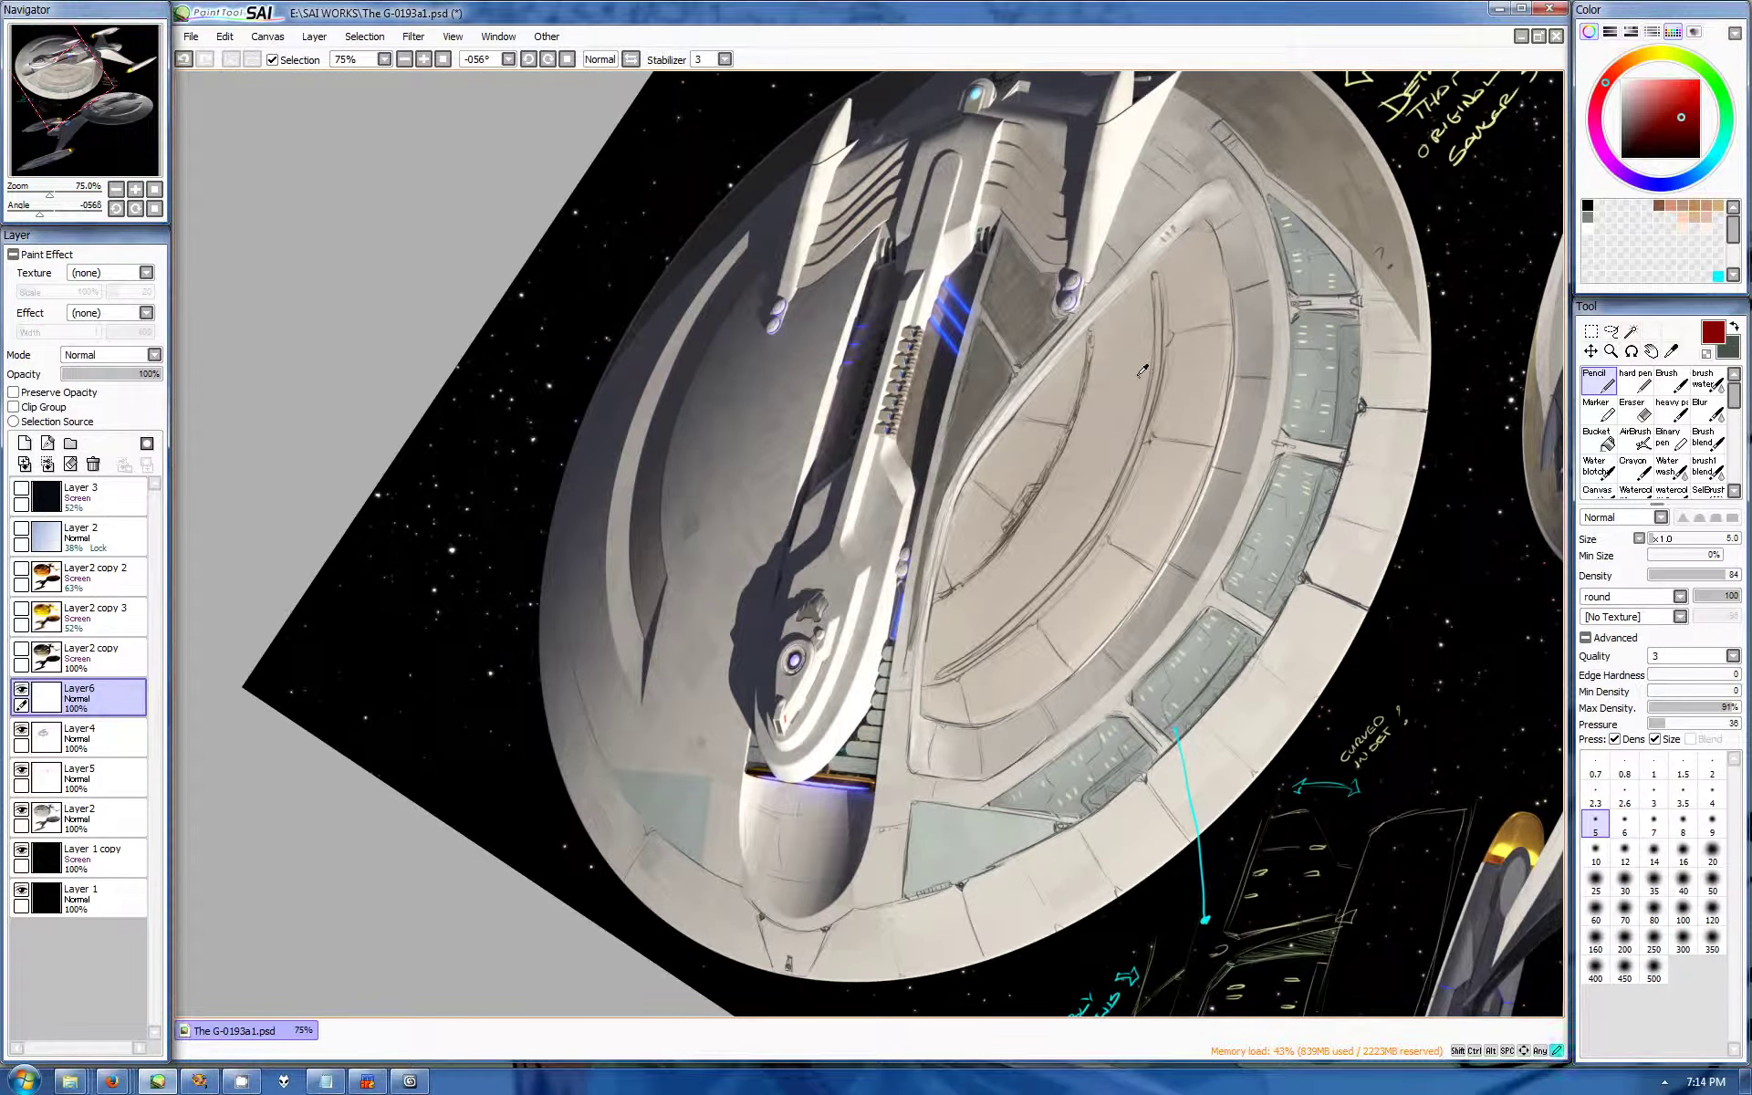
Step: Draw long dark red stripes across the saucer's inner ring and near the upper edge
left_click_drag(1010, 609, 924, 667)
left_click_drag(1061, 507, 940, 650)
mouse_move(1145, 324)
left_mouse_down()
mouse_move(1130, 429)
mouse_move(1081, 522)
left_mouse_up()
left_click_drag(1122, 369, 1018, 606)
mouse_move(1112, 397)
left_mouse_down()
mouse_move(1092, 451)
mouse_move(930, 661)
left_mouse_up()
mouse_move(730, 292)
left_mouse_down()
mouse_move(835, 493)
mouse_move(735, 297)
mouse_move(790, 370)
mouse_move(770, 345)
left_mouse_up()
Step: Letter NCC-1701G in the dark colour along the red stripe and add dark hatching
key("x")
left_click_drag(788, 393, 807, 425)
left_click_drag(810, 425, 858, 502)
left_click_drag(639, 456, 762, 547)
mouse_move(1073, 568)
left_mouse_down()
mouse_move(1036, 515)
mouse_move(999, 502)
mouse_move(1118, 611)
left_mouse_up()
left_click_drag(963, 466, 937, 372)
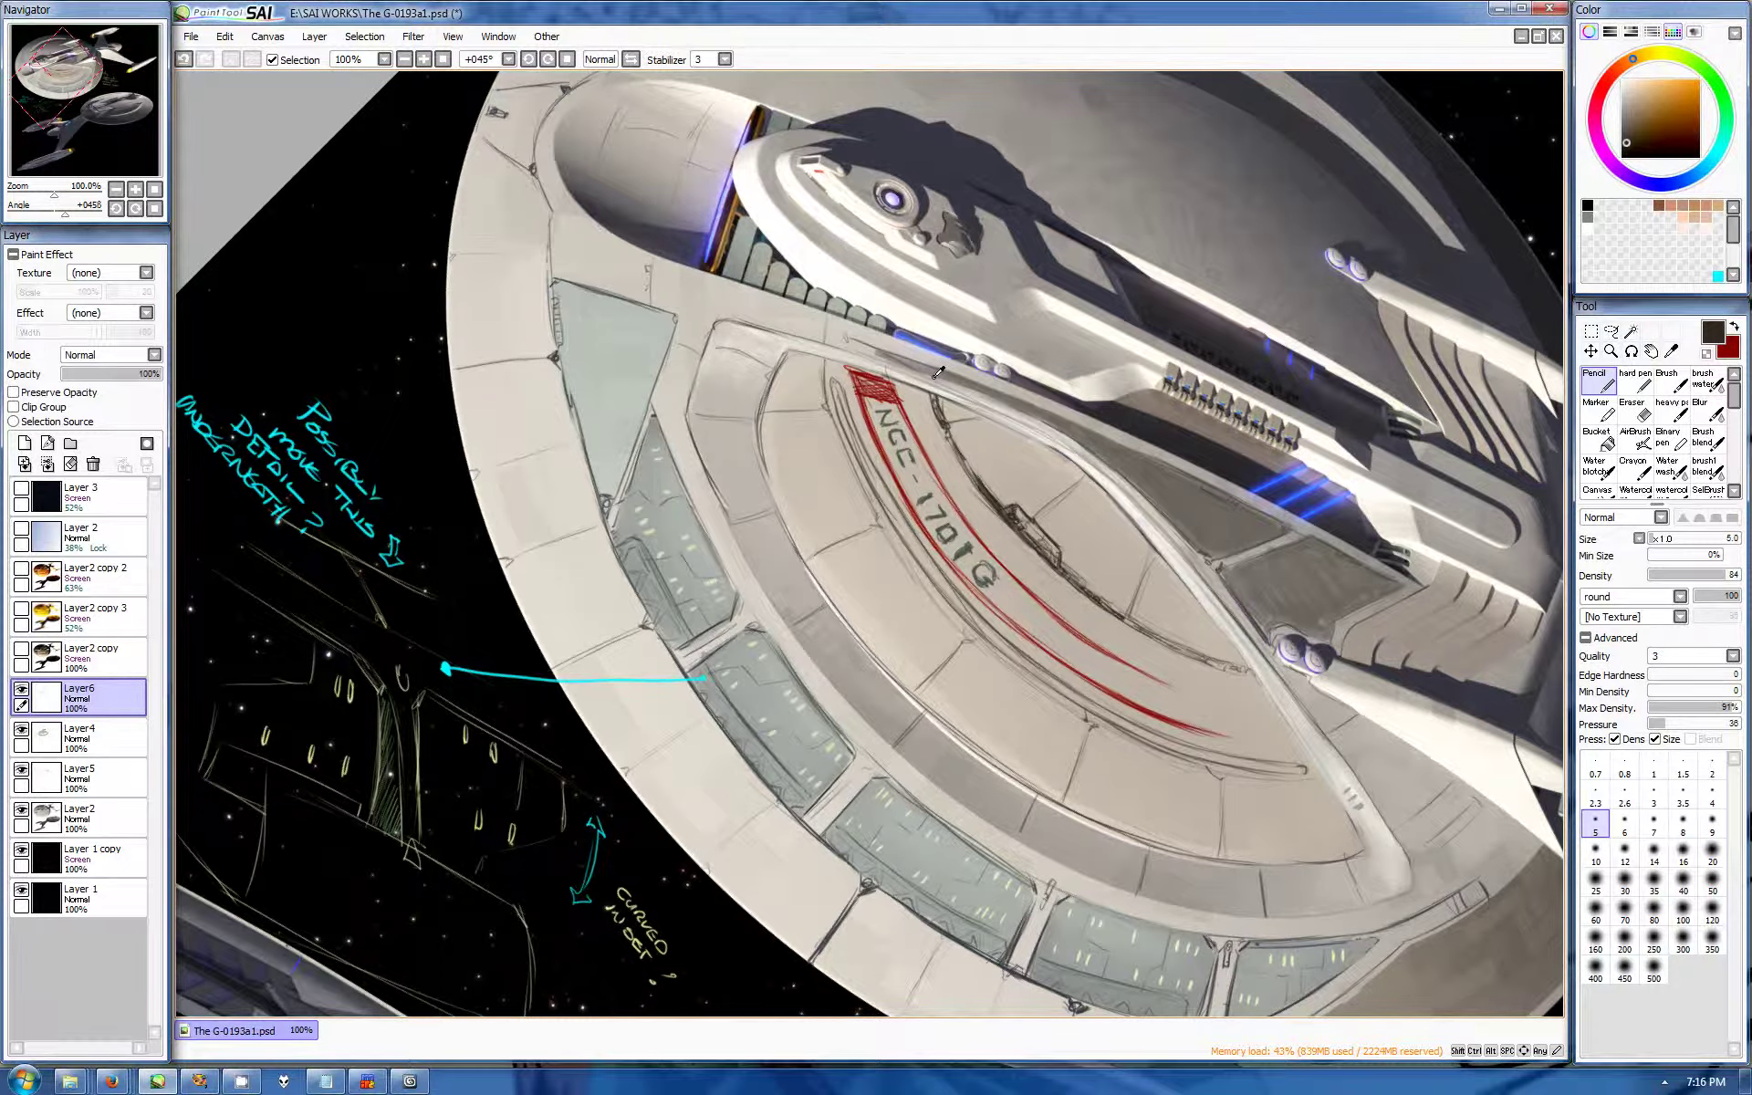
Step: Undo the last faint stroke on sketch layer Layer4 while reframing the view
scroll(938, 372, "down", 1)
left_click_drag(938, 372, 1127, 559)
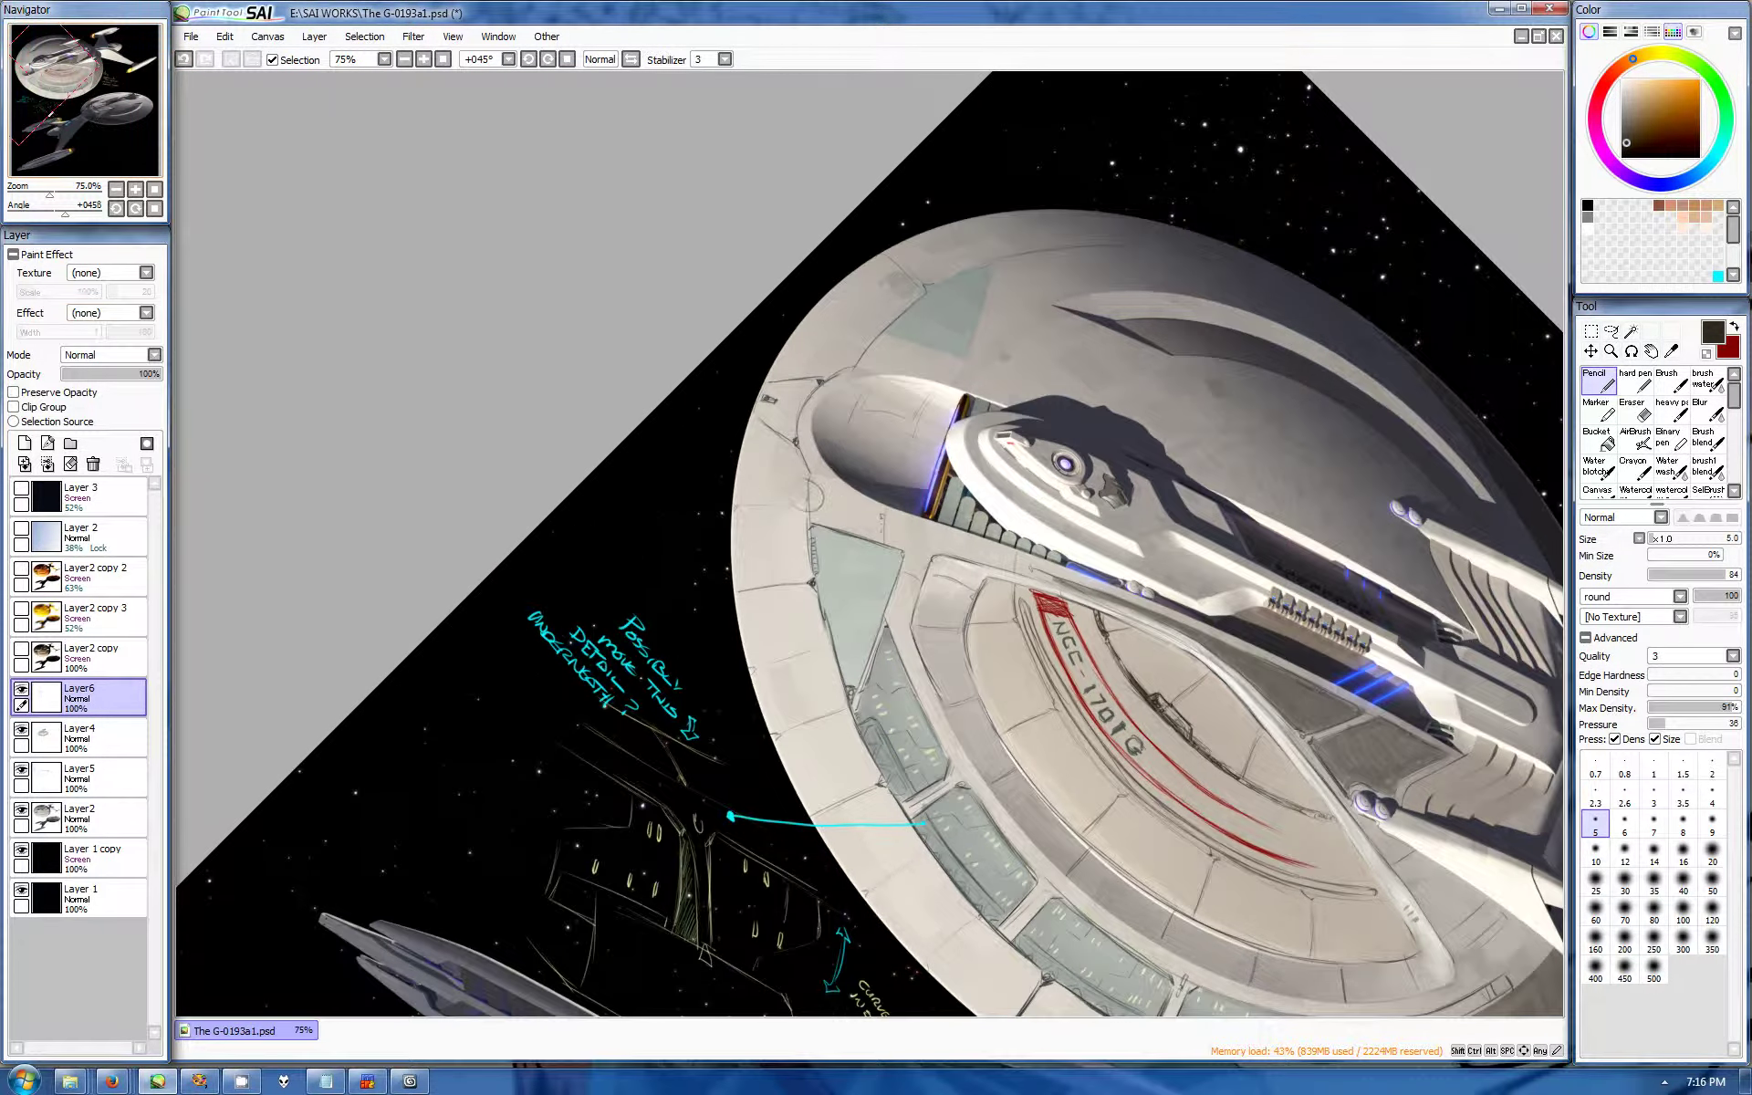
left_click_drag(776, 534, 963, 520)
left_click(967, 516, "ctrl")
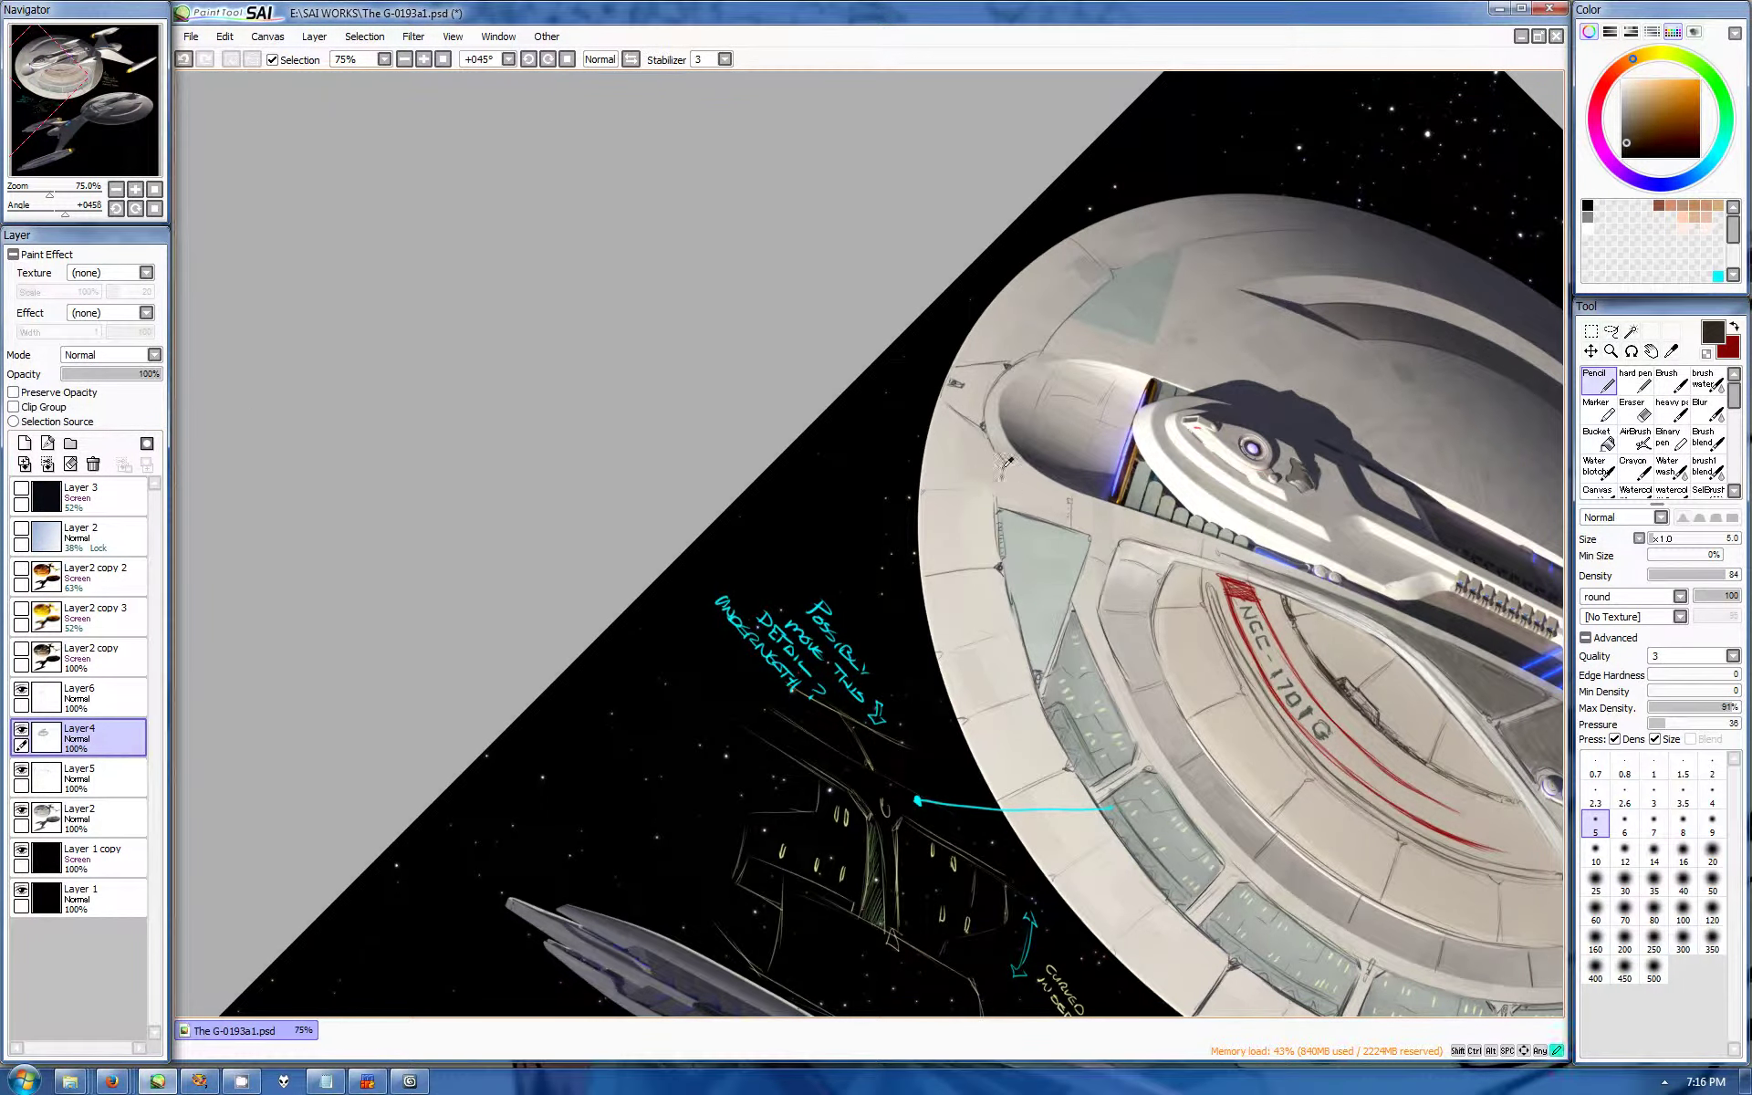
key("Home")
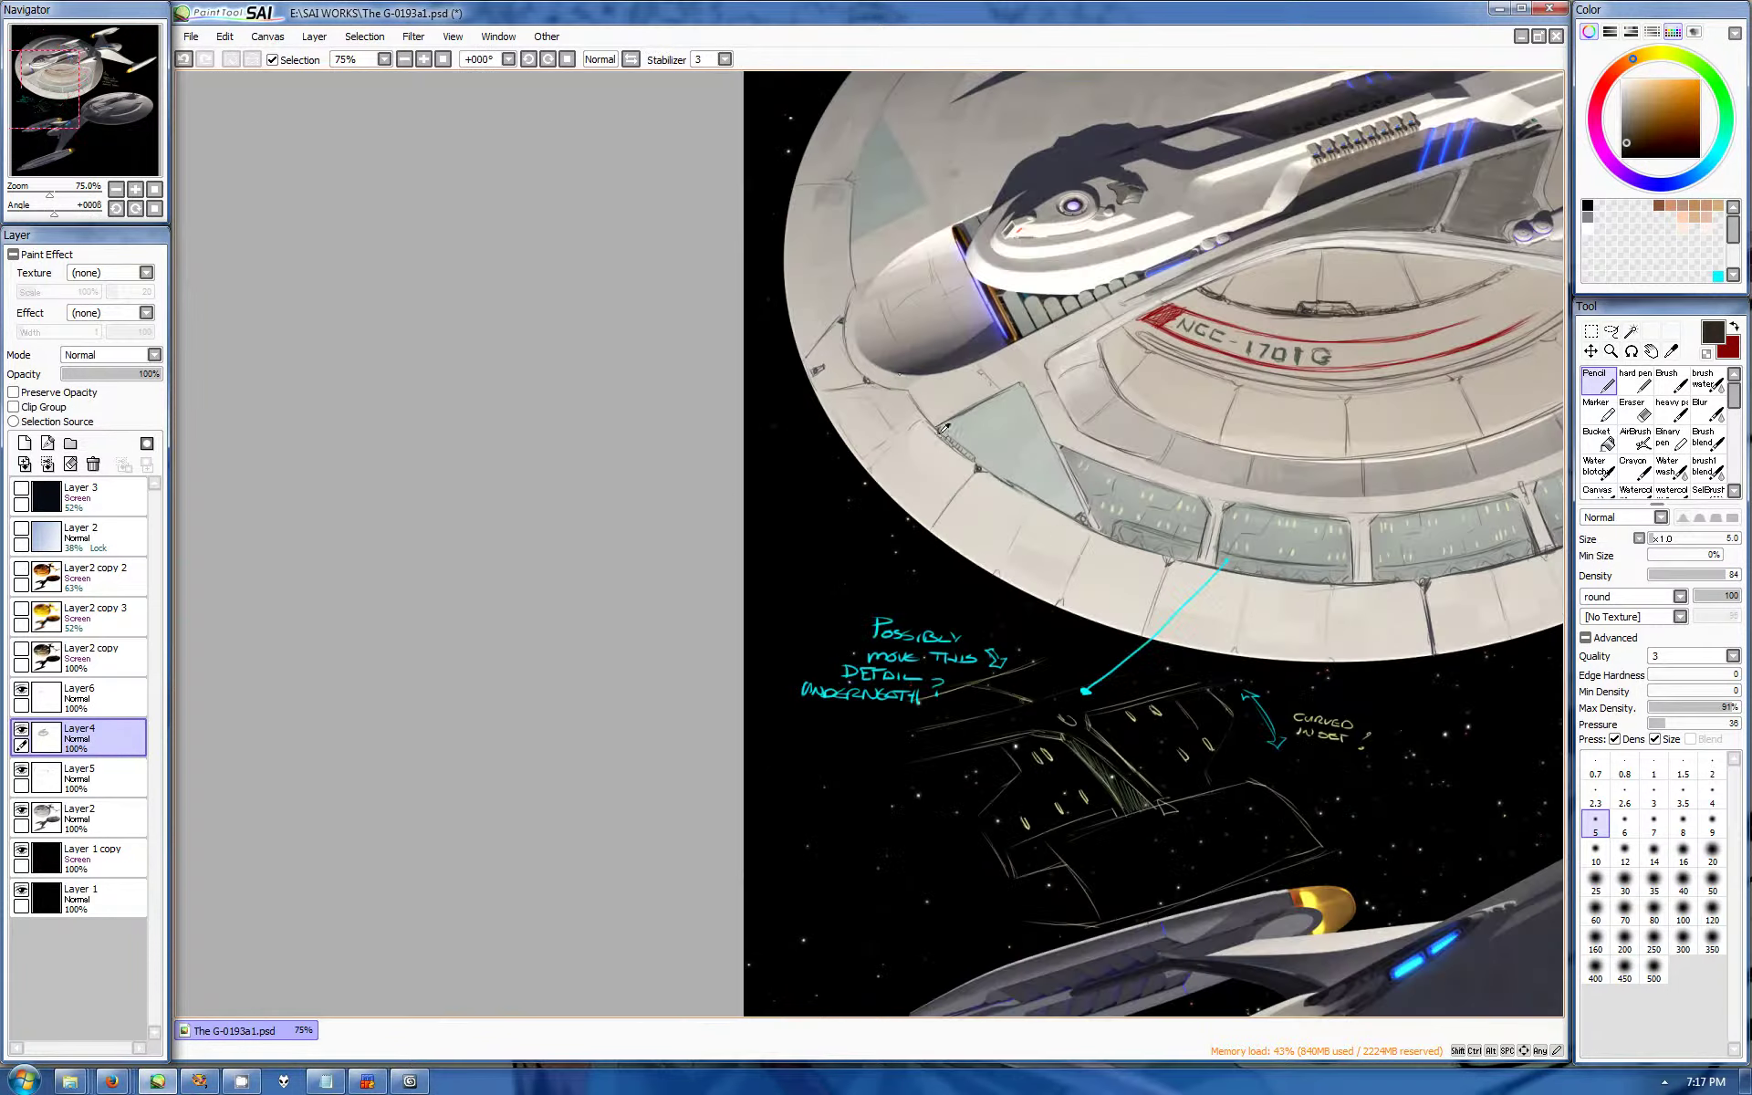
key("ctrl+z")
key("ctrl+z")
key("End")
key("End")
key("End")
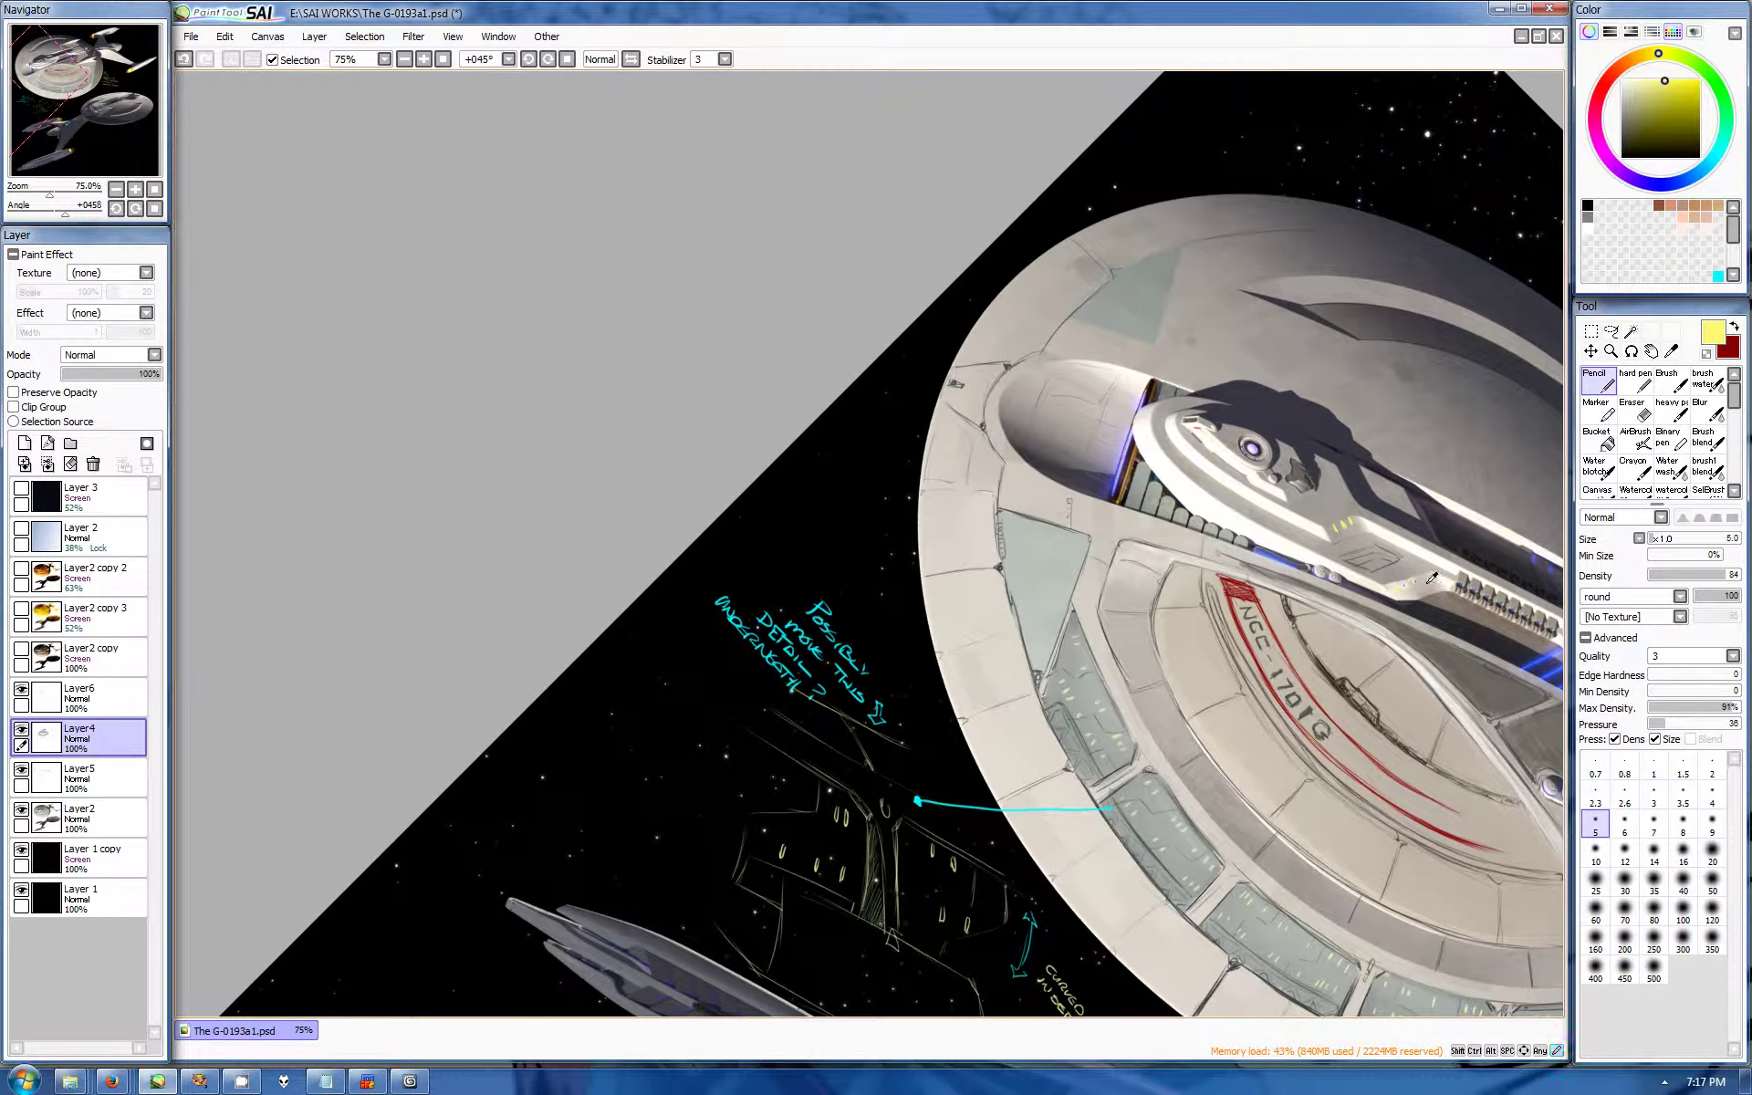
Step: On Layer6, pick pale cream and grey for window lights near the saucer's inner ring
left_click(87, 697)
left_click(1639, 79)
left_click(1342, 519)
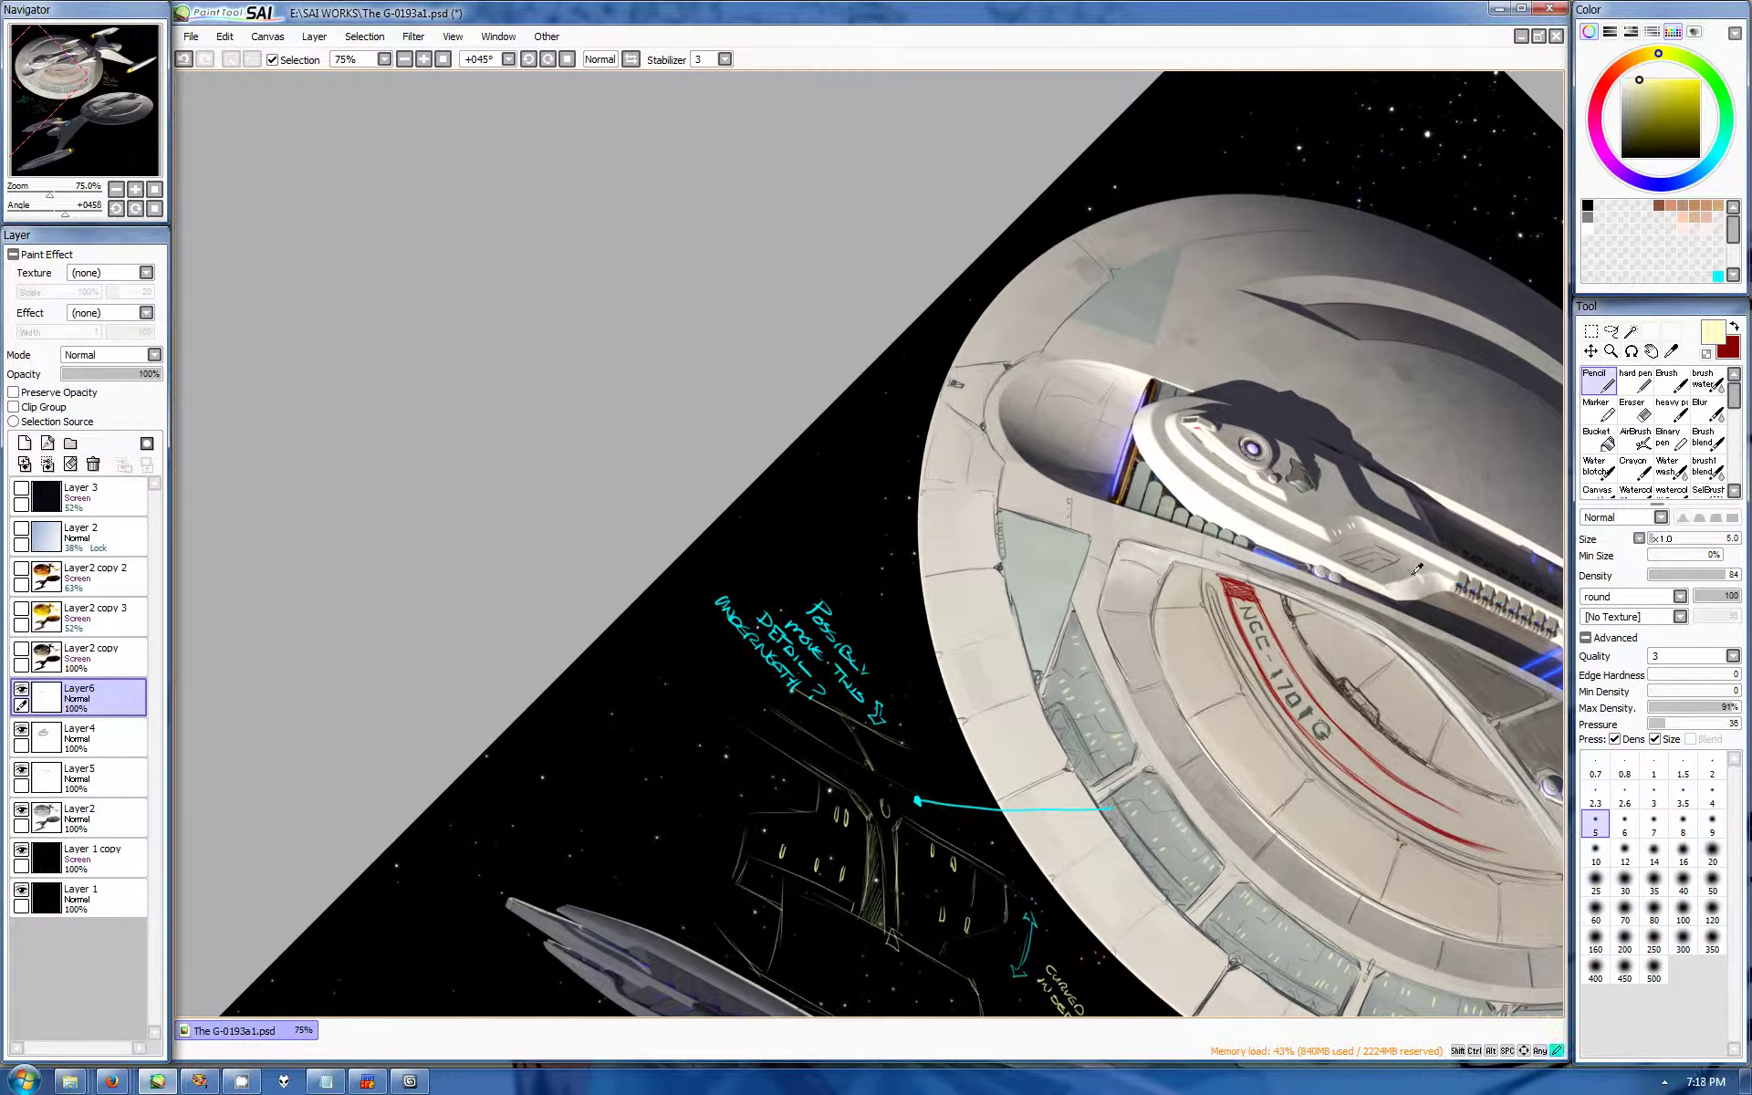
left_click(103, 112)
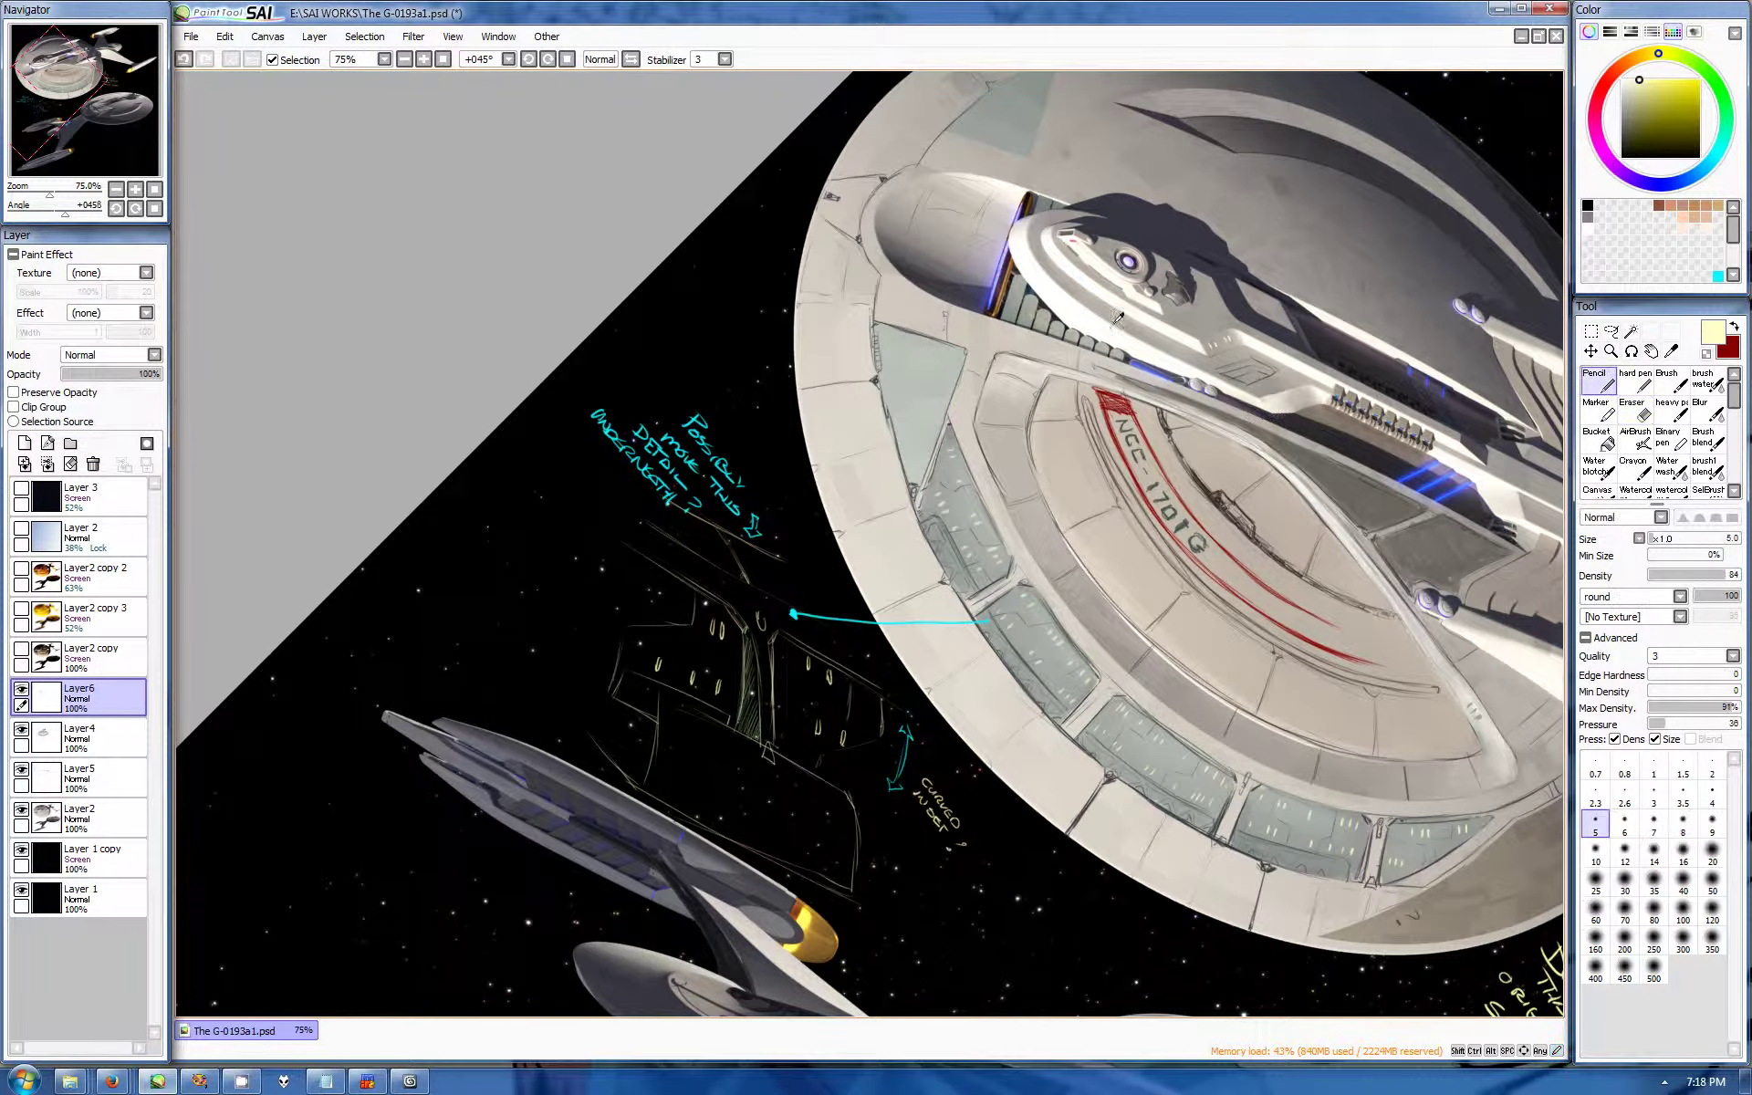
left_click(1634, 107)
key("e")
key("n")
Step: Sample the hull's cream, then return to Layer4 with a smaller brush for fine lines
left_click_drag(1234, 392, 1087, 337)
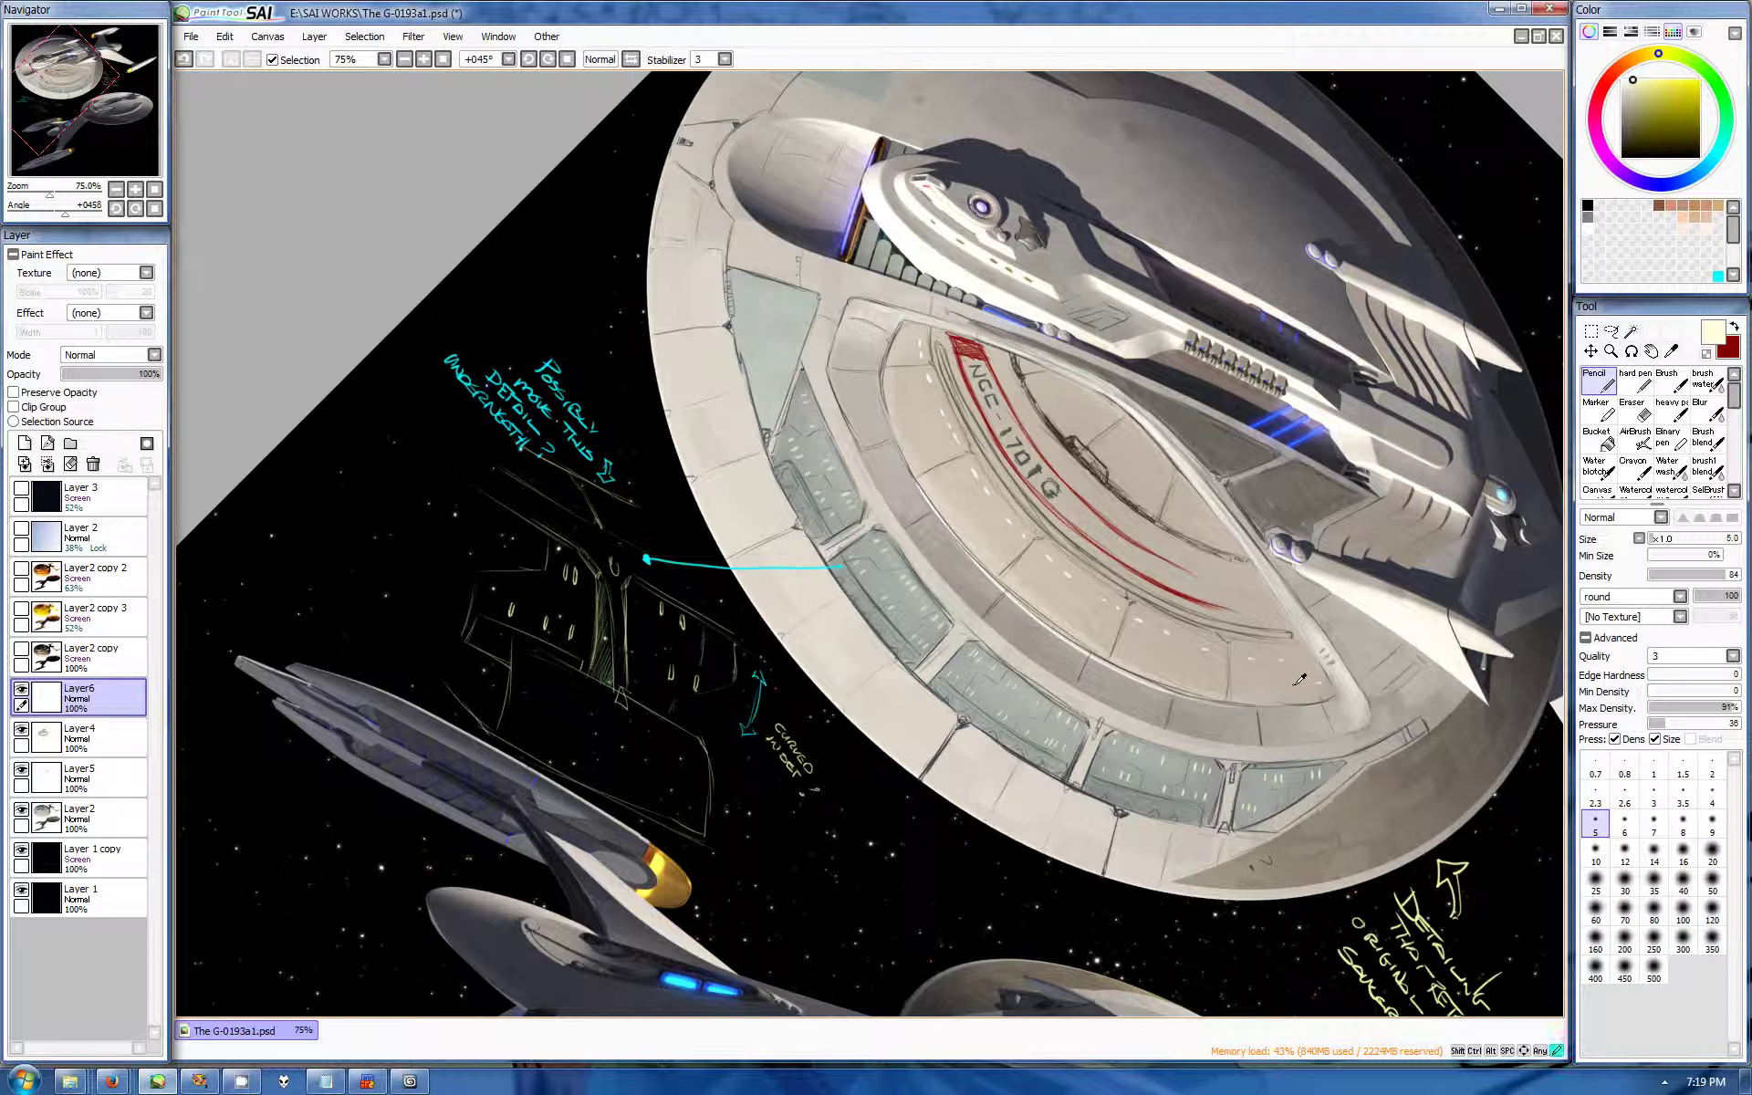
left_click(1222, 678, "alt")
key("bracketright")
key("bracketright")
key("bracketright")
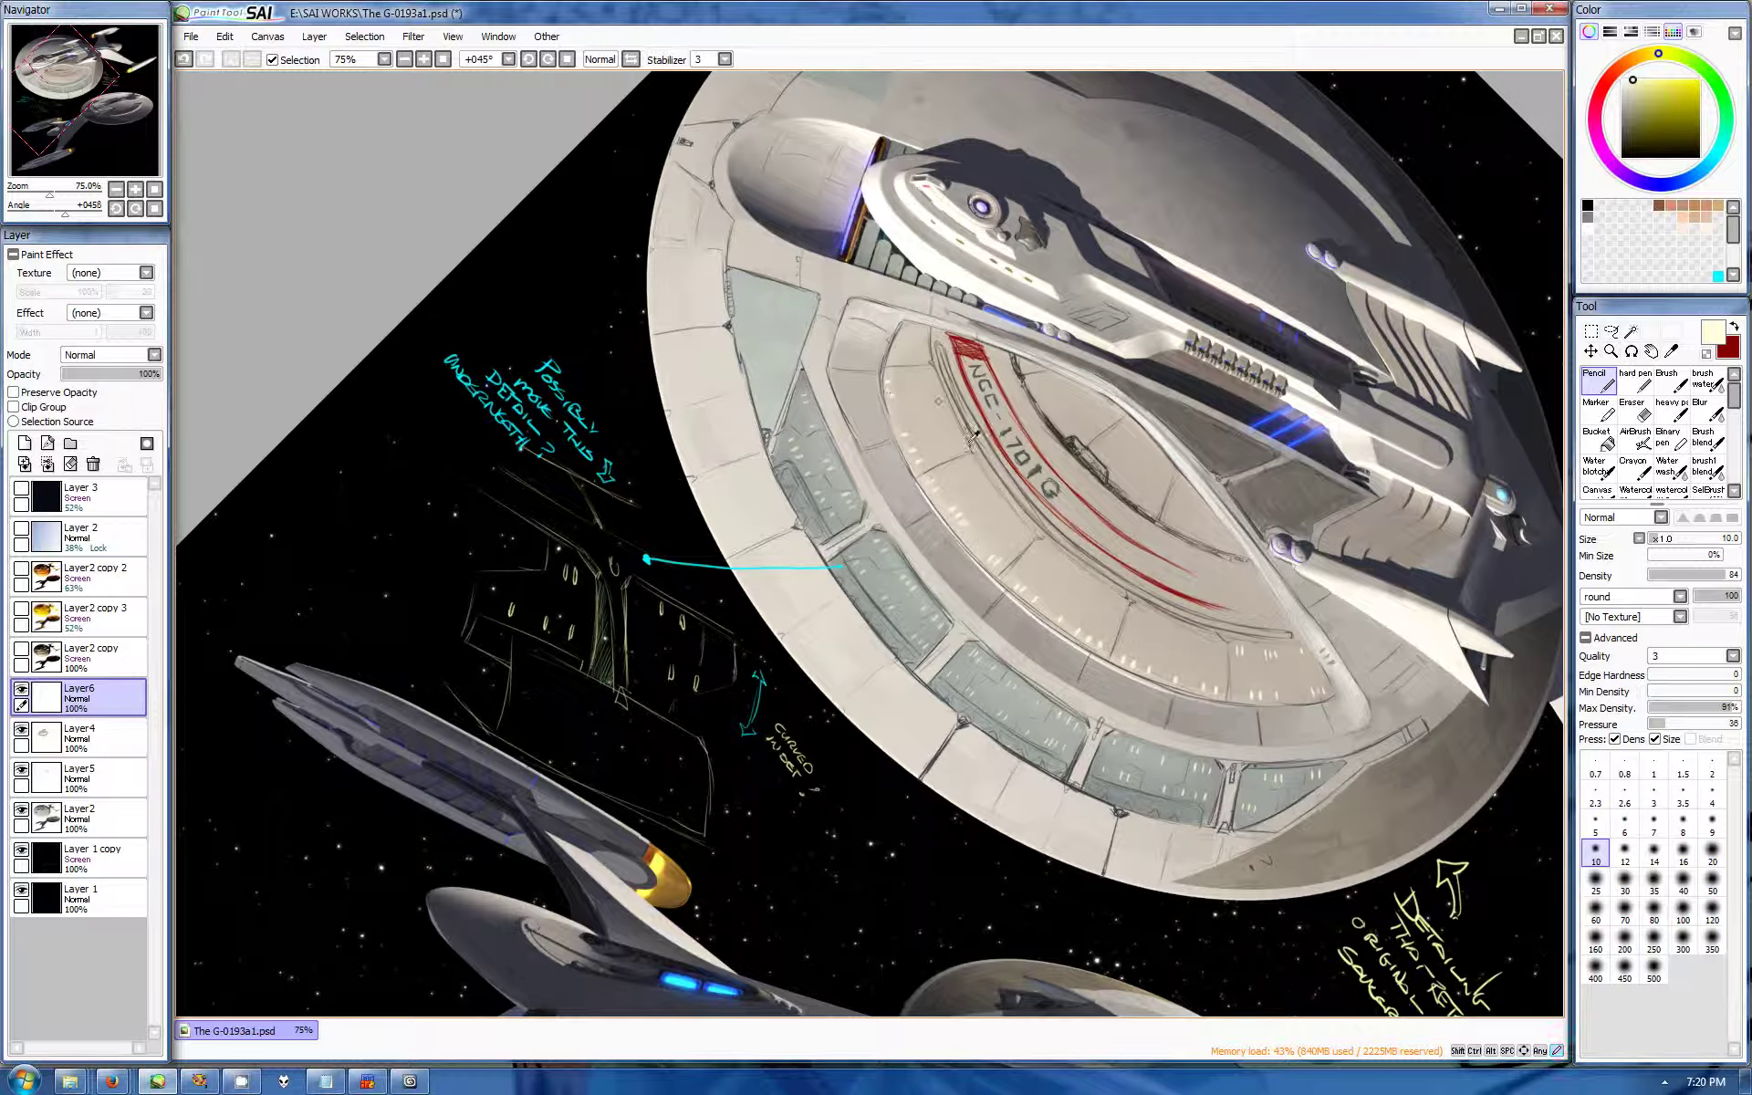
left_click(79, 730)
left_click(1595, 819)
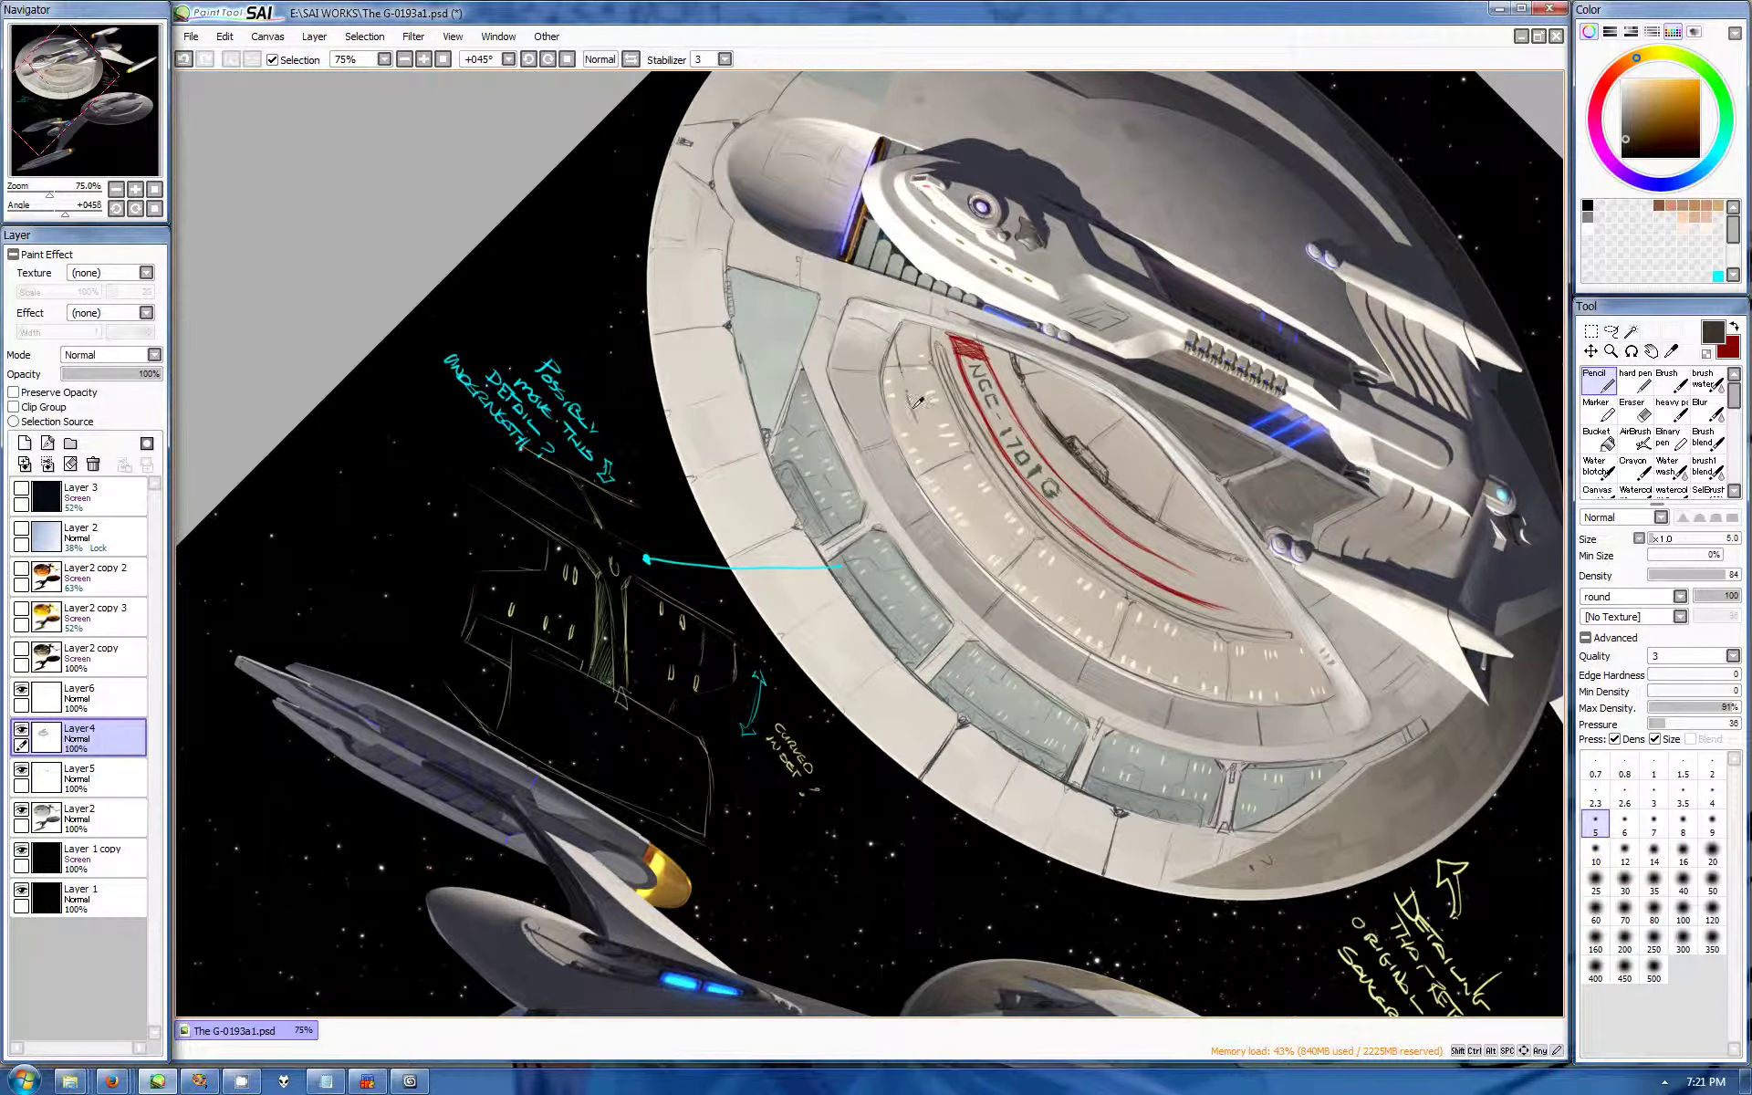
left_click_drag(1013, 548, 1178, 166)
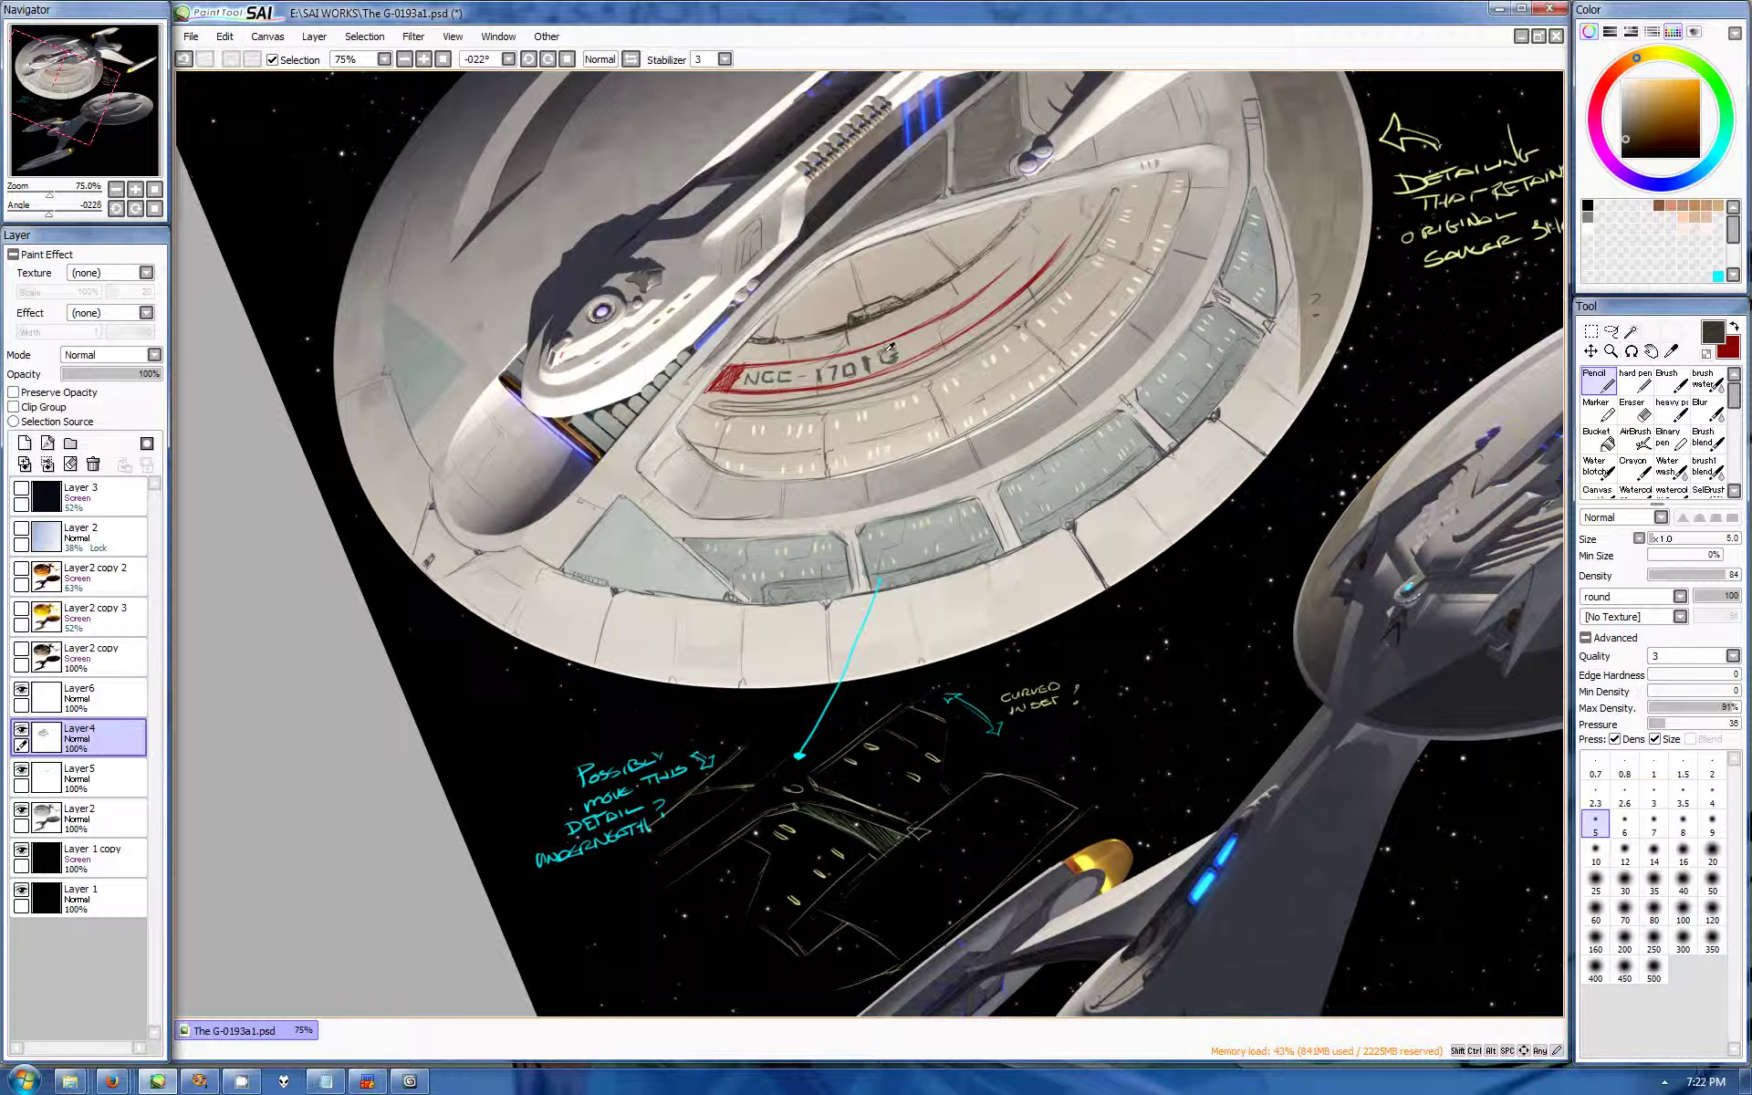
Step: Rotate, zoom and recentre the view on the saucer's lower rim
key("Home")
key("End")
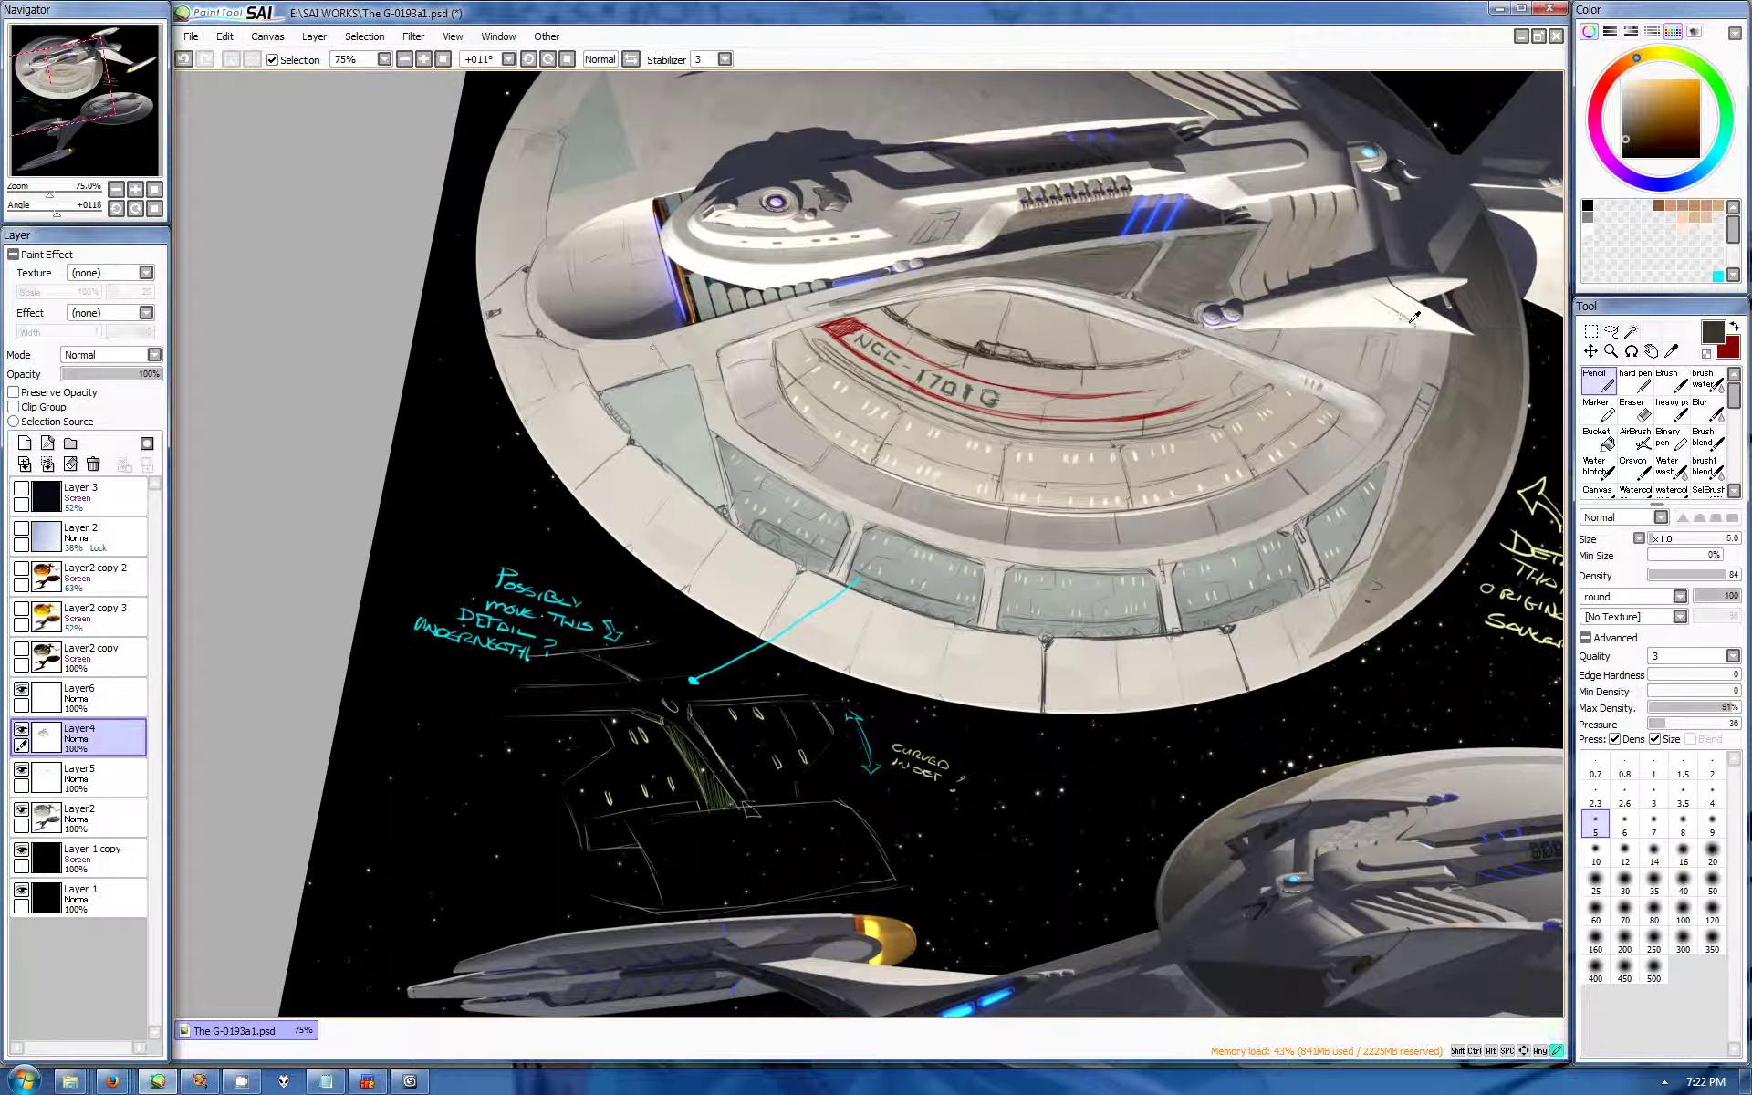
key("End")
left_click_drag(611, 292, 205, 141)
key("End")
key("End")
key("End")
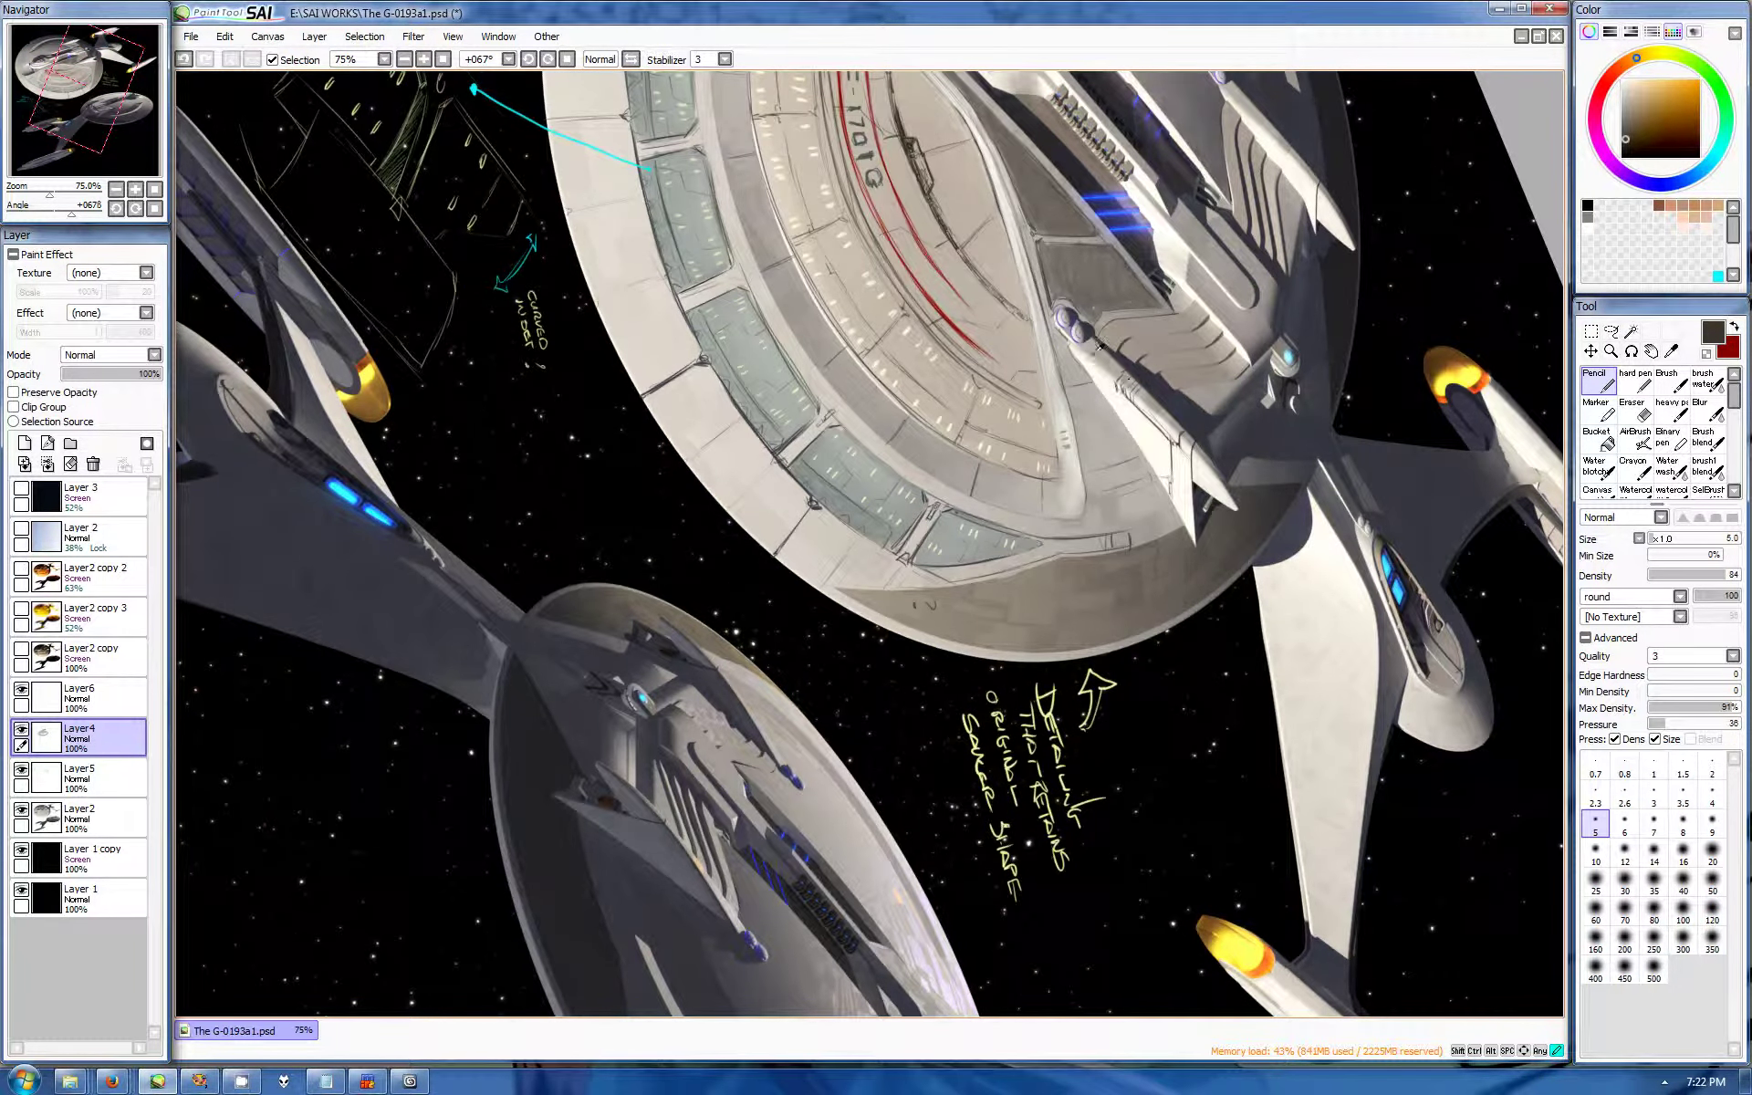
key("Page_Up")
left_click_drag(1343, 583, 1290, 411)
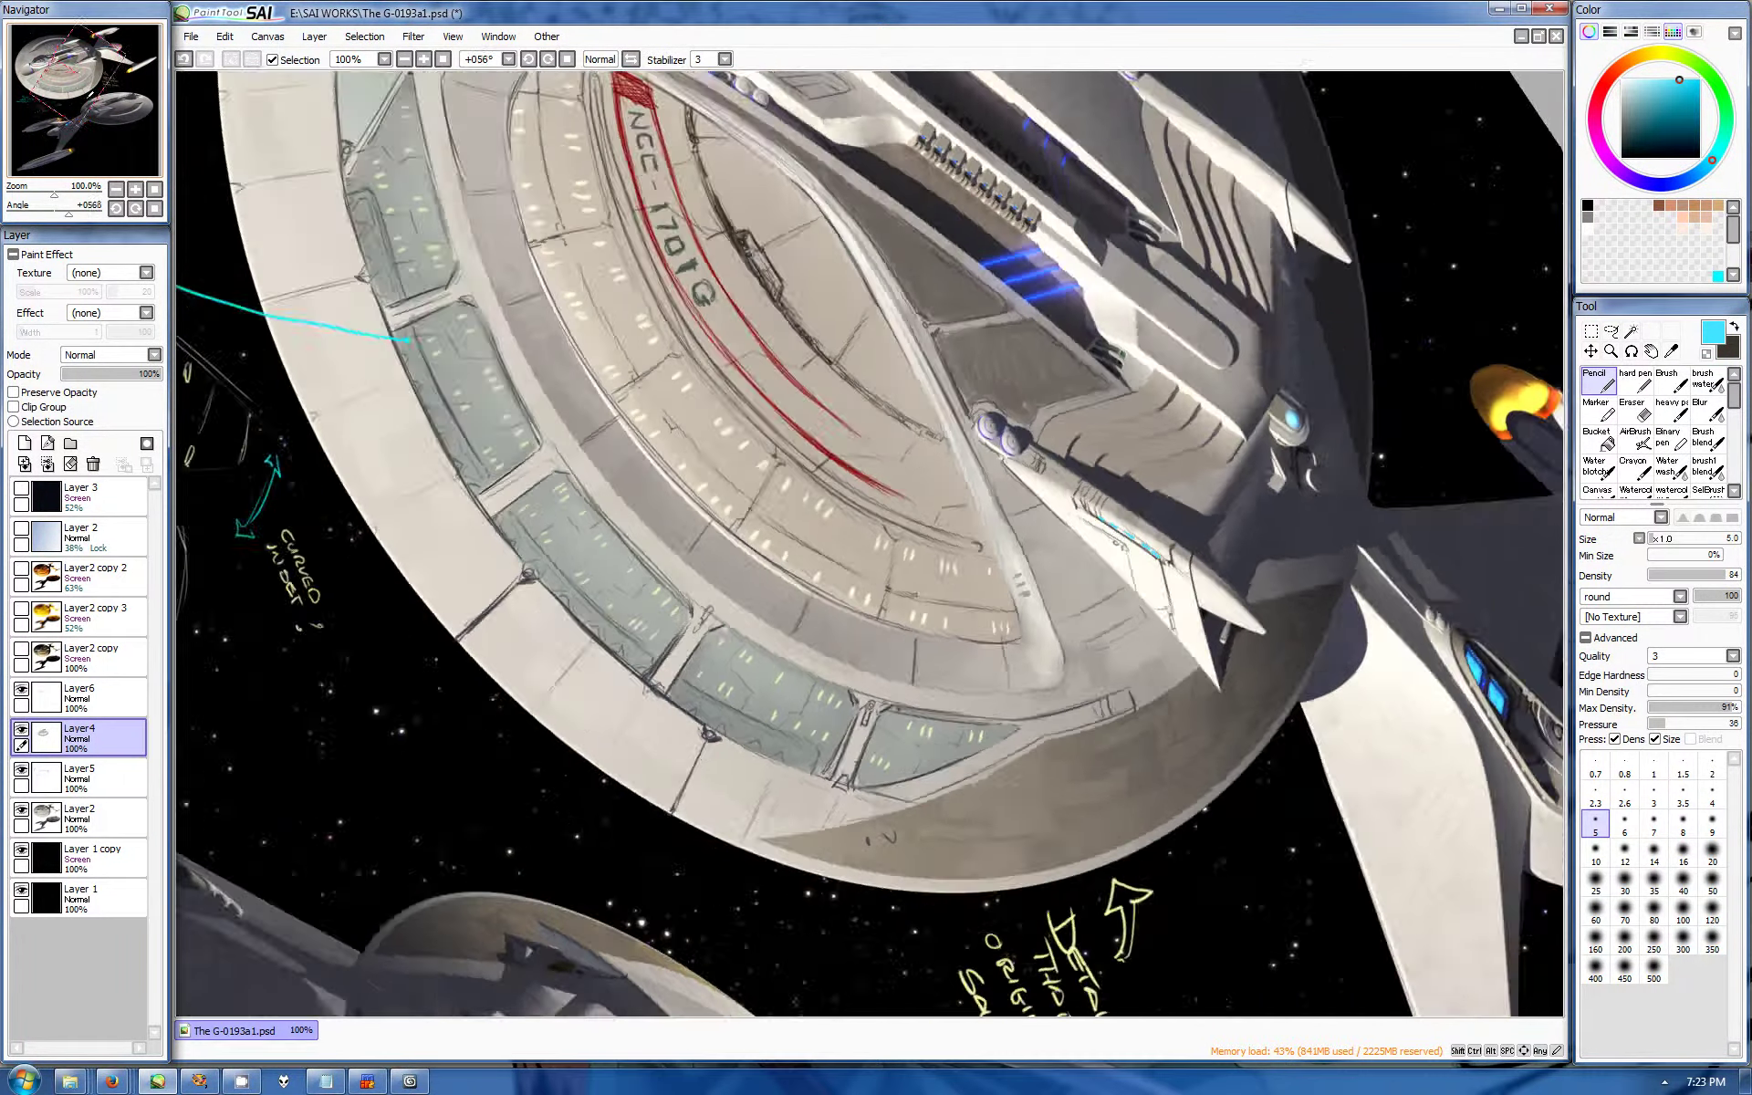
left_click_drag(1186, 457, 1163, 295)
key("x")
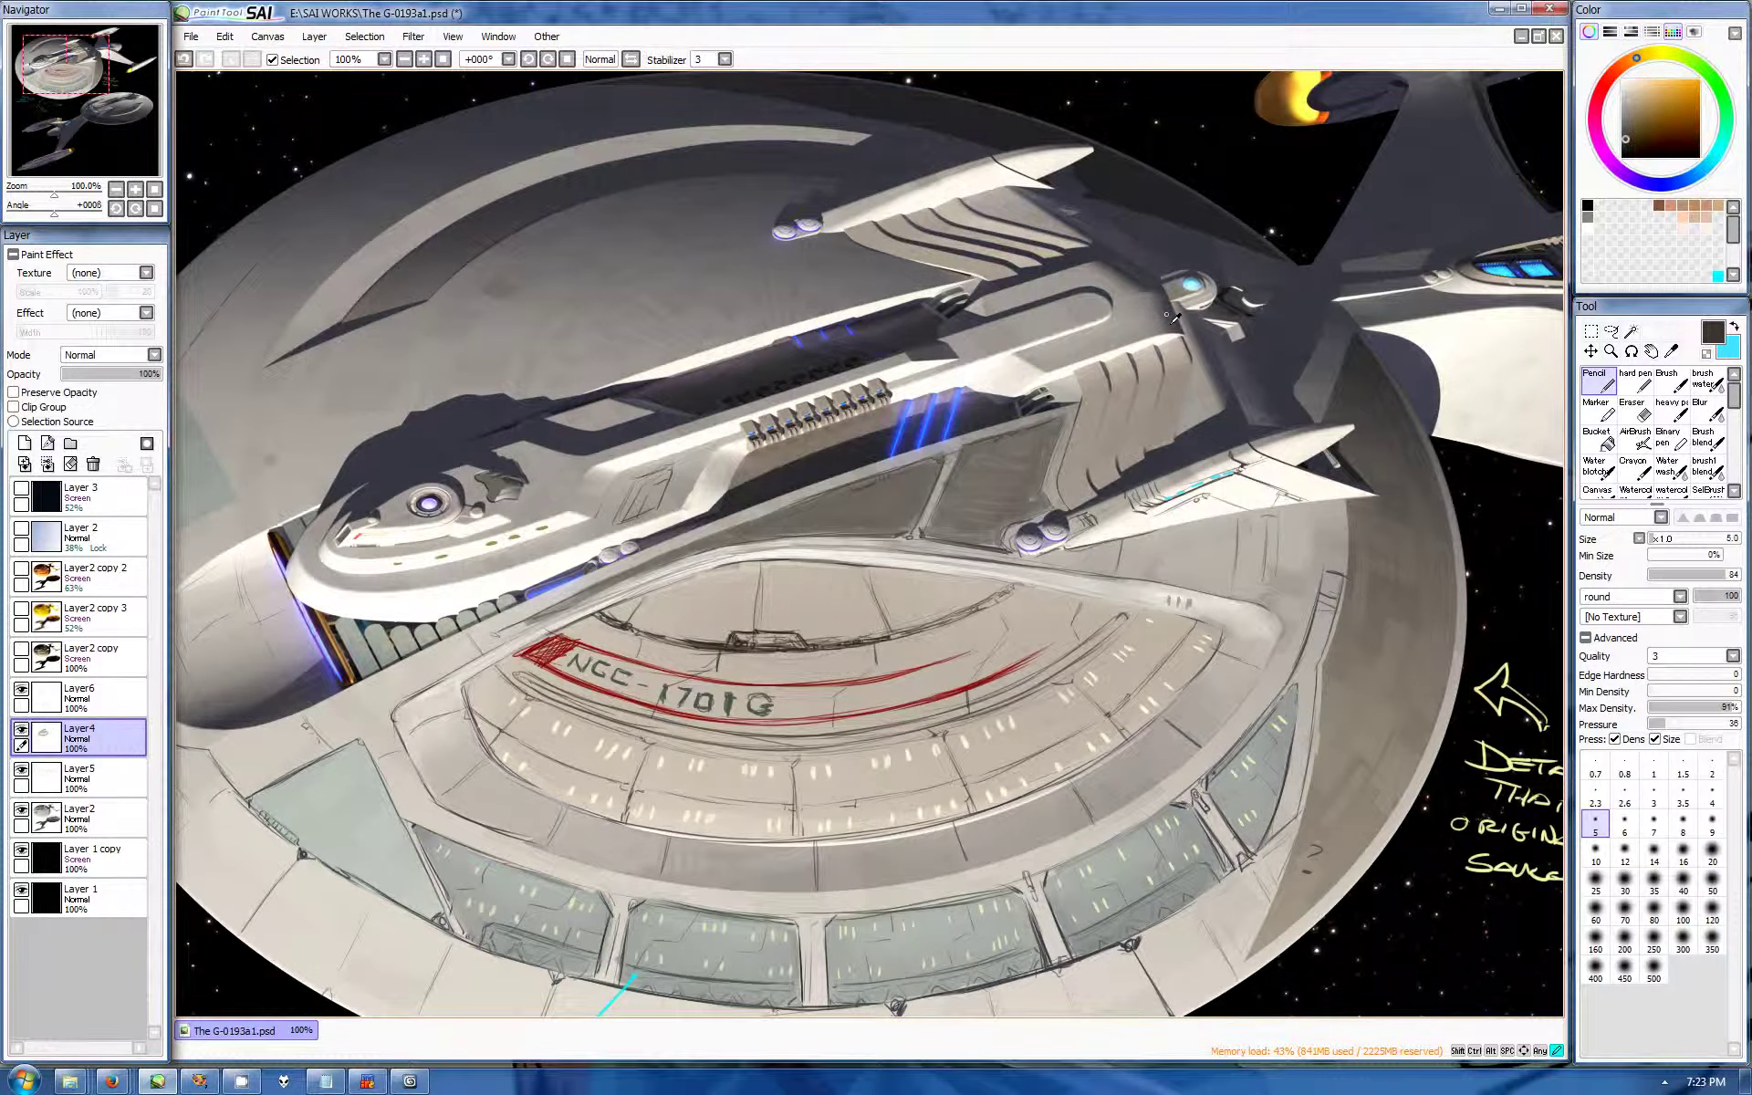
Step: Pick dark navy blue and get ready to pencil on Layer6 with the canvas upright
left_click(1155, 290, "alt")
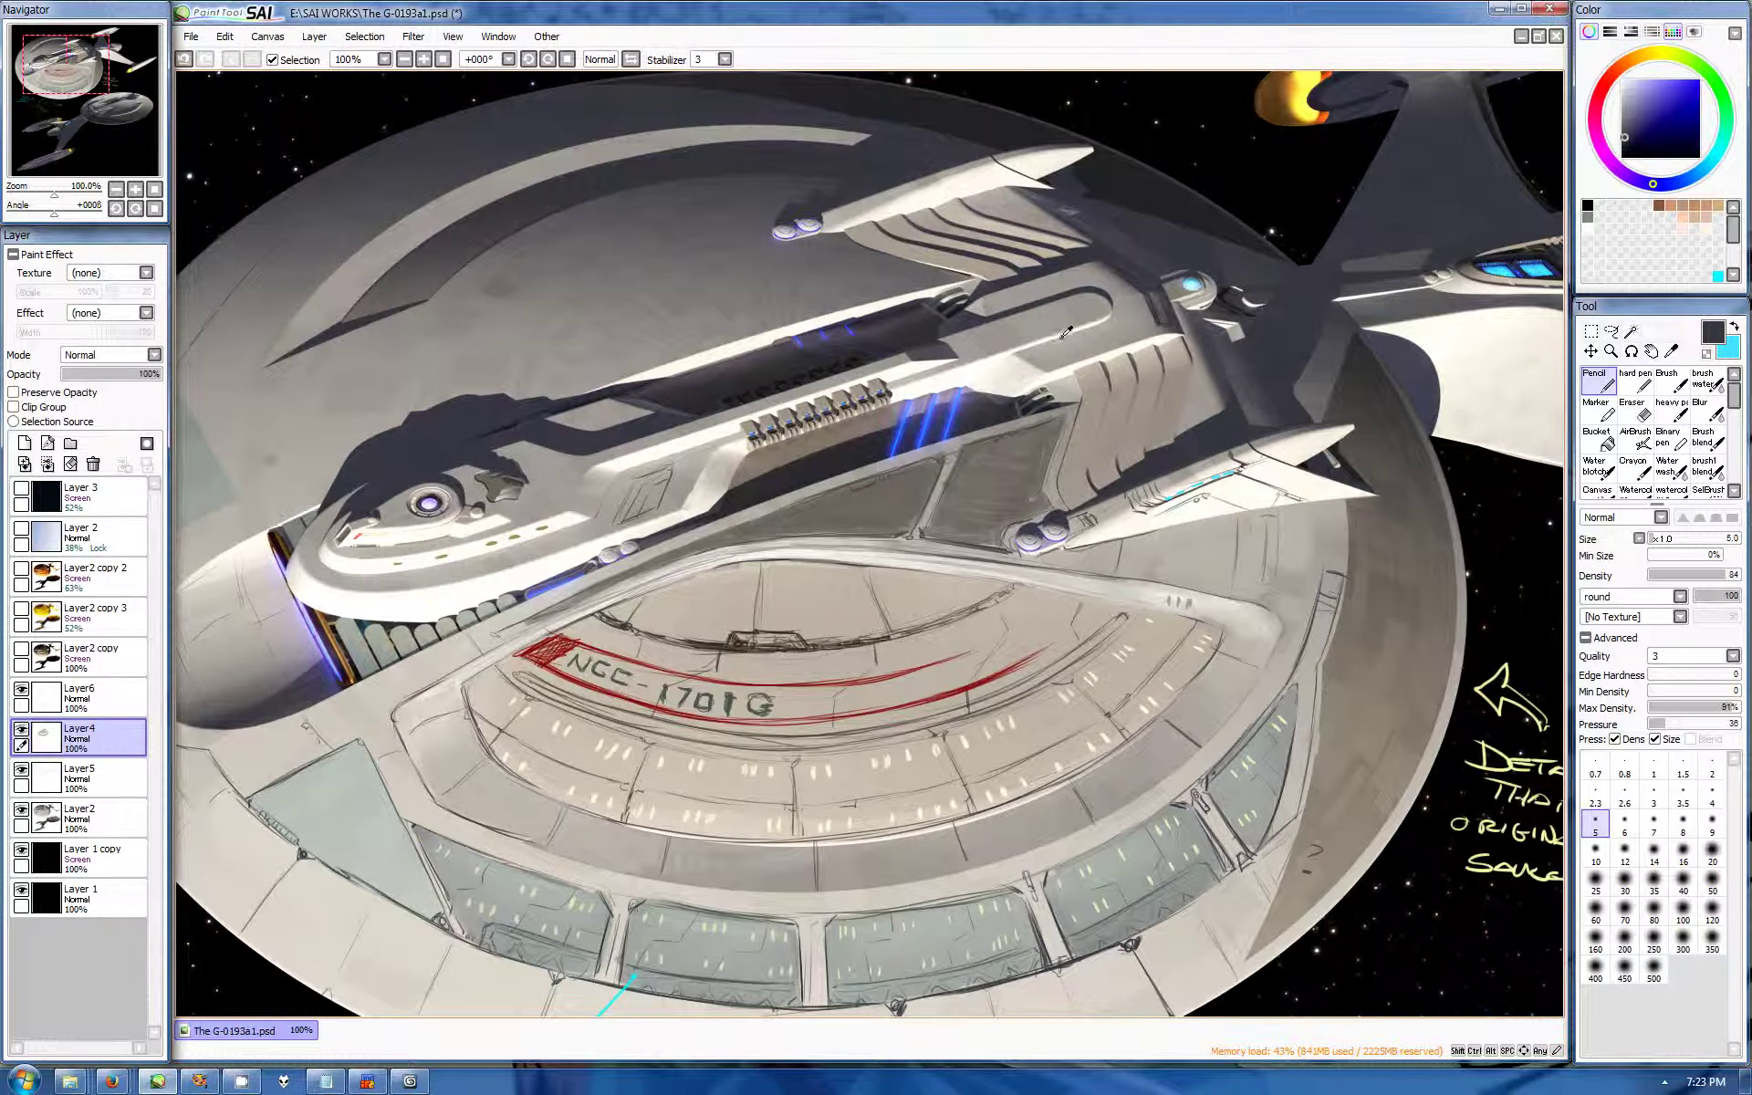
key("e")
left_click(79, 695)
key("n")
left_click_drag(55, 213, 75, 214)
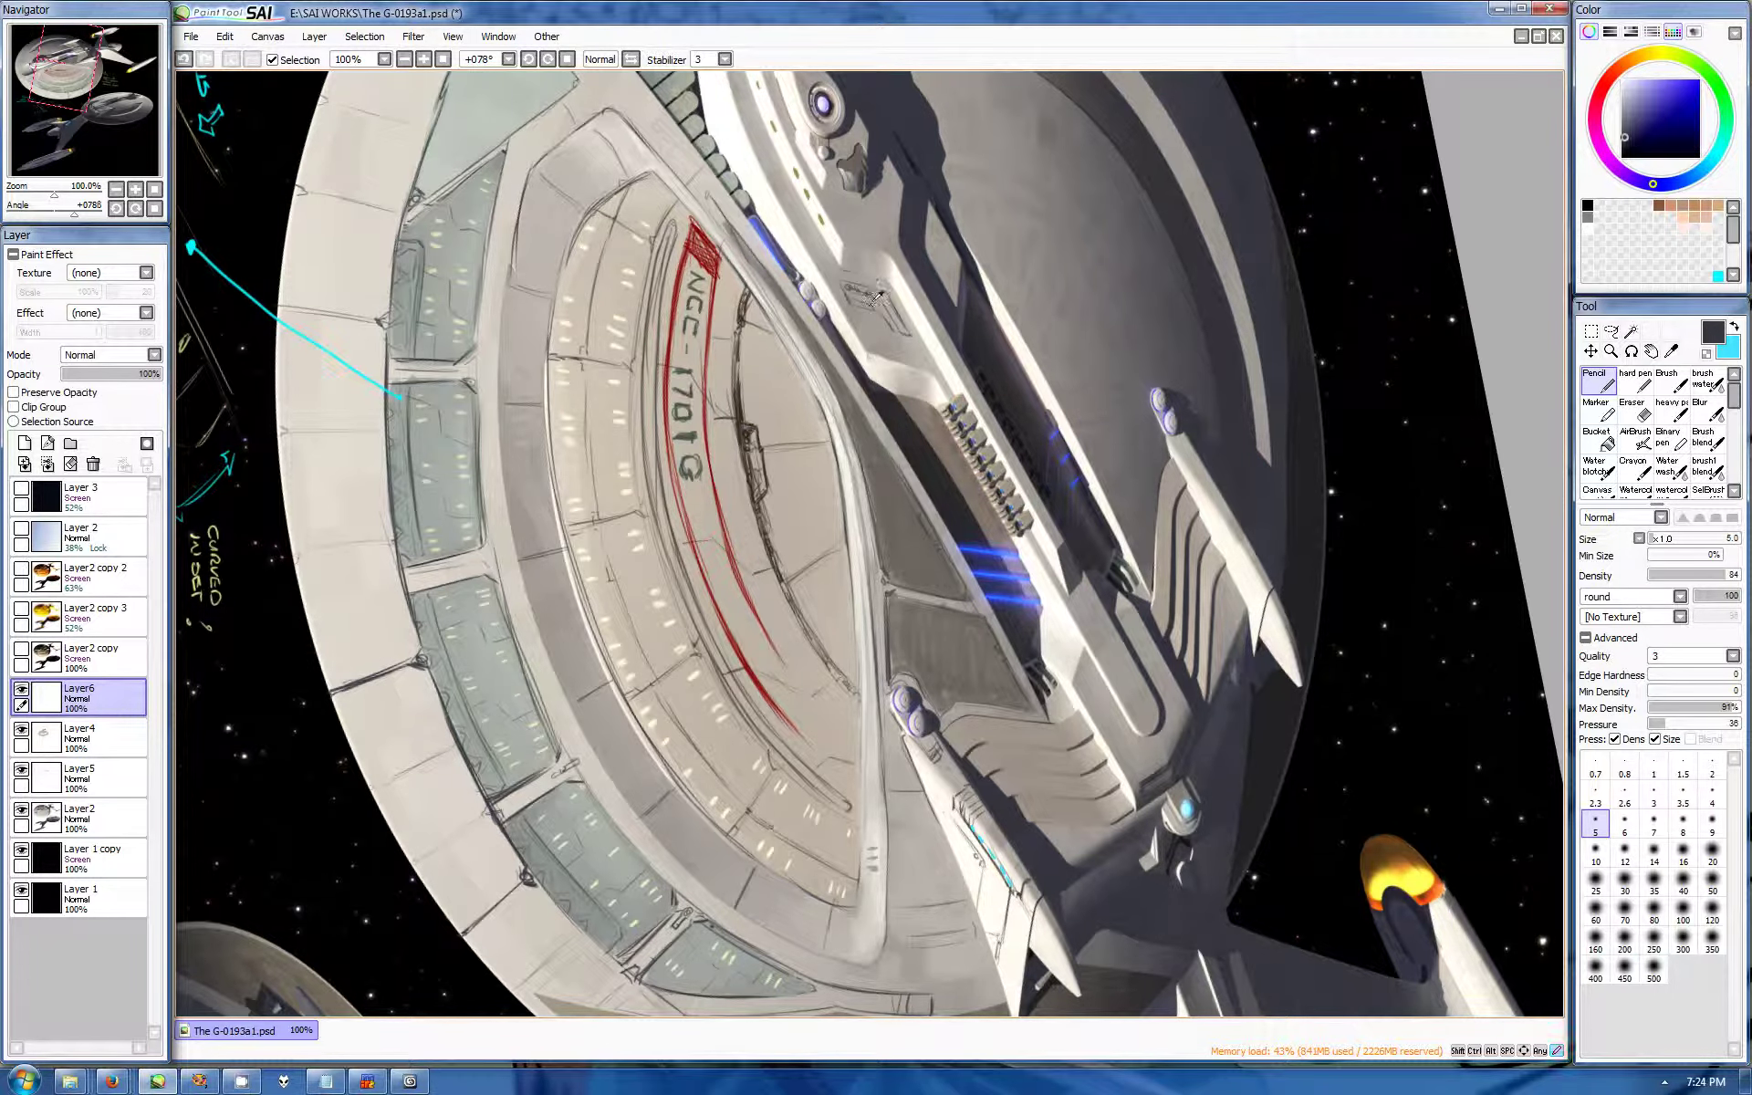
key("Home")
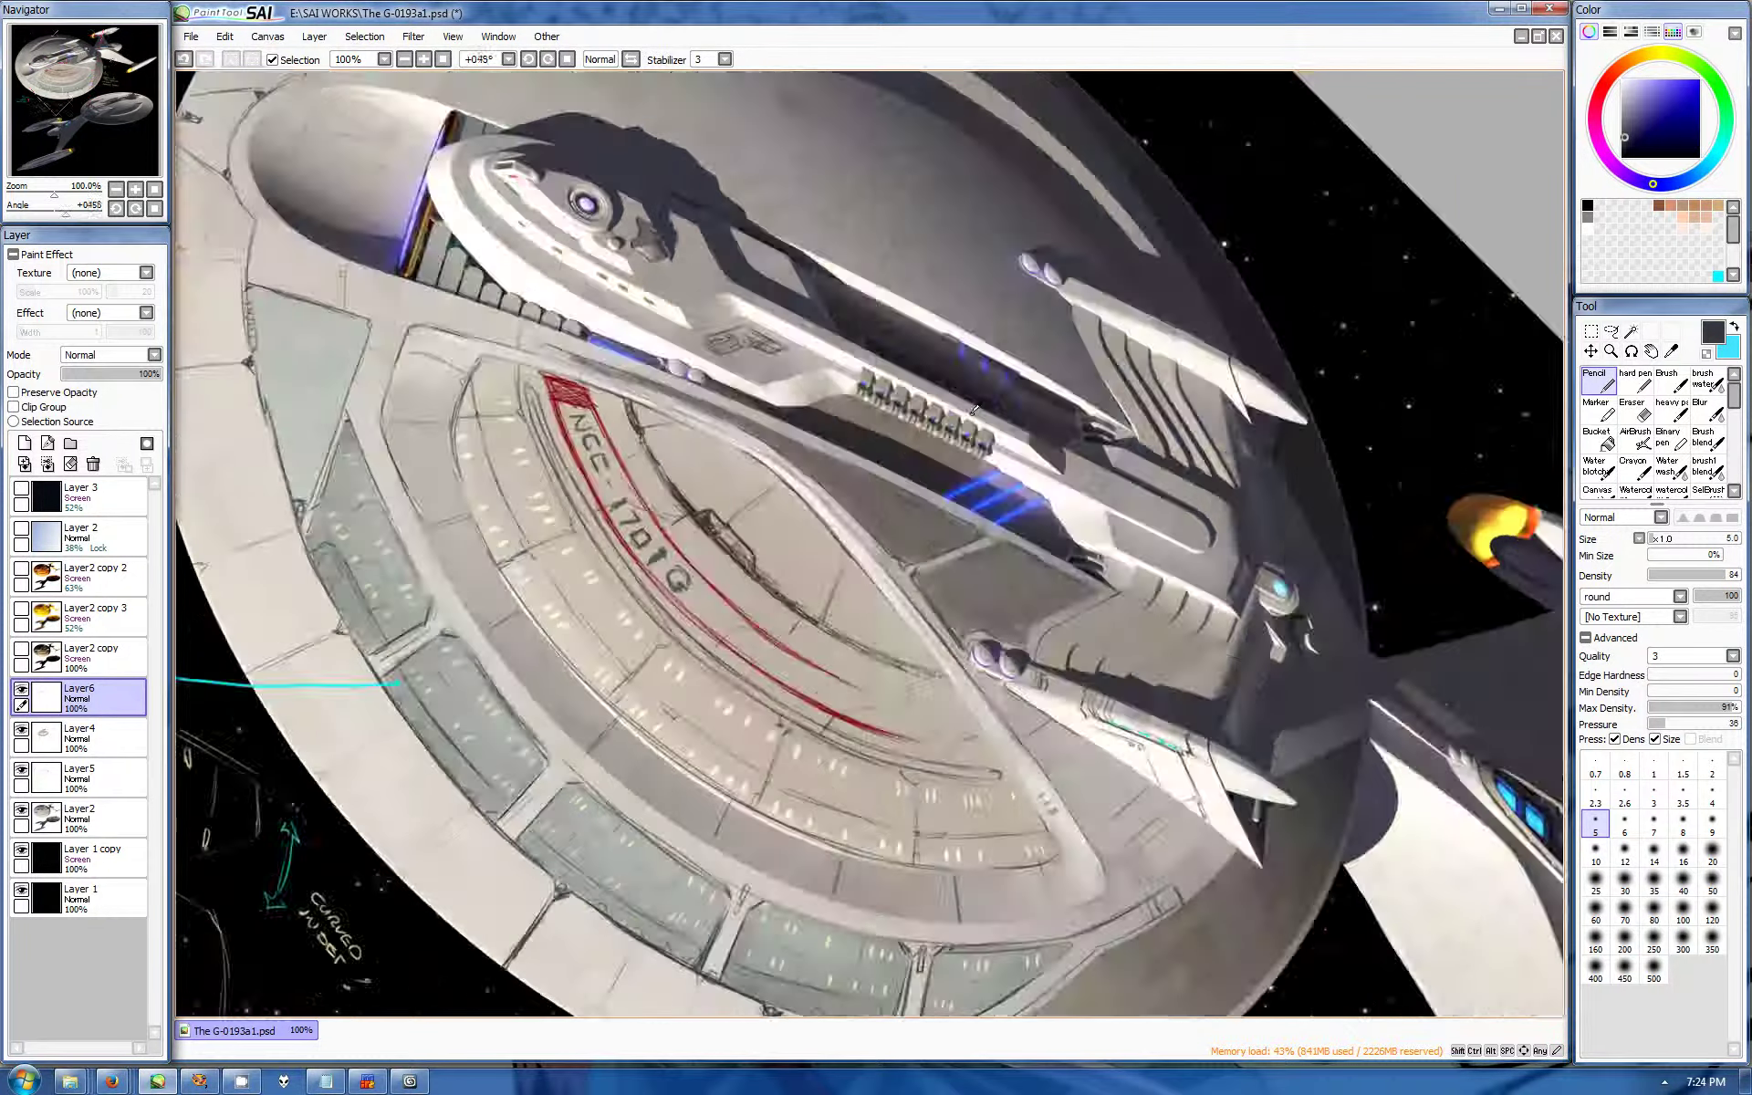
Step: Erase the hull emblem and pencil a small ! mark and ship outline in its place
key("e")
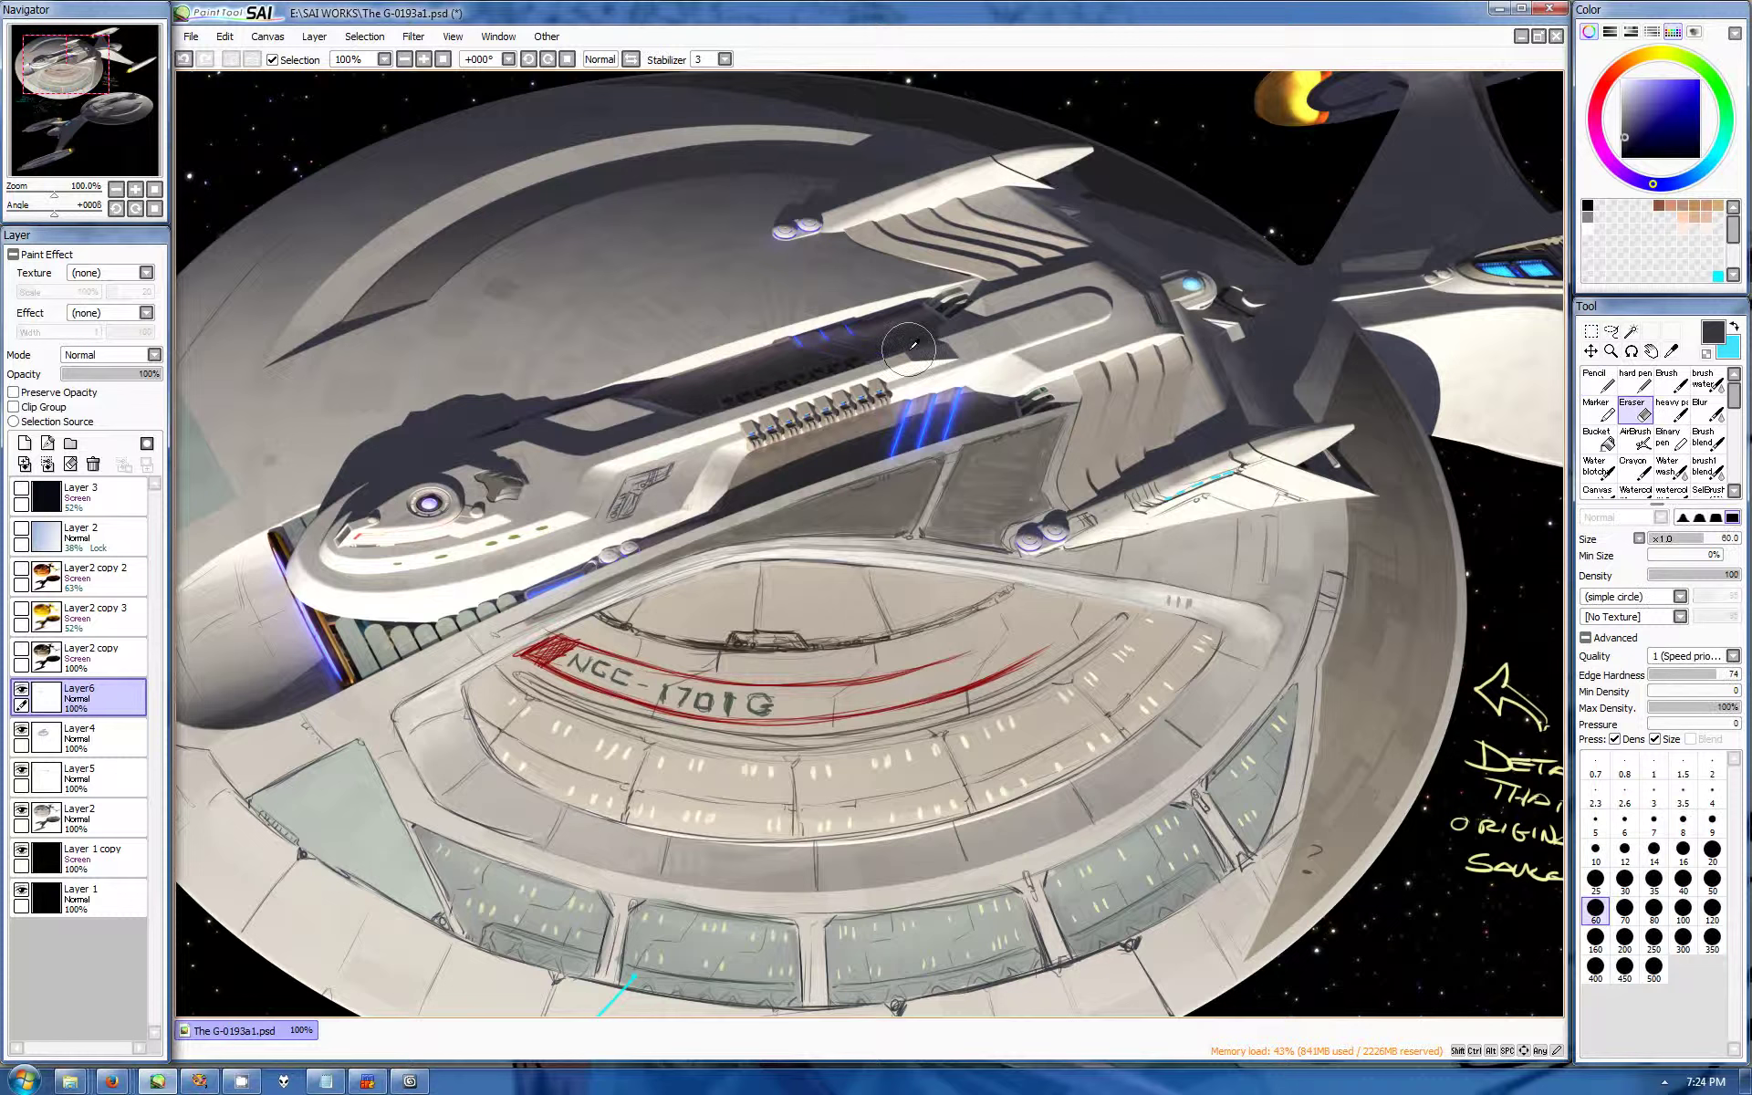
left_click_drag(675, 452, 626, 484)
key("n")
left_click(626, 498)
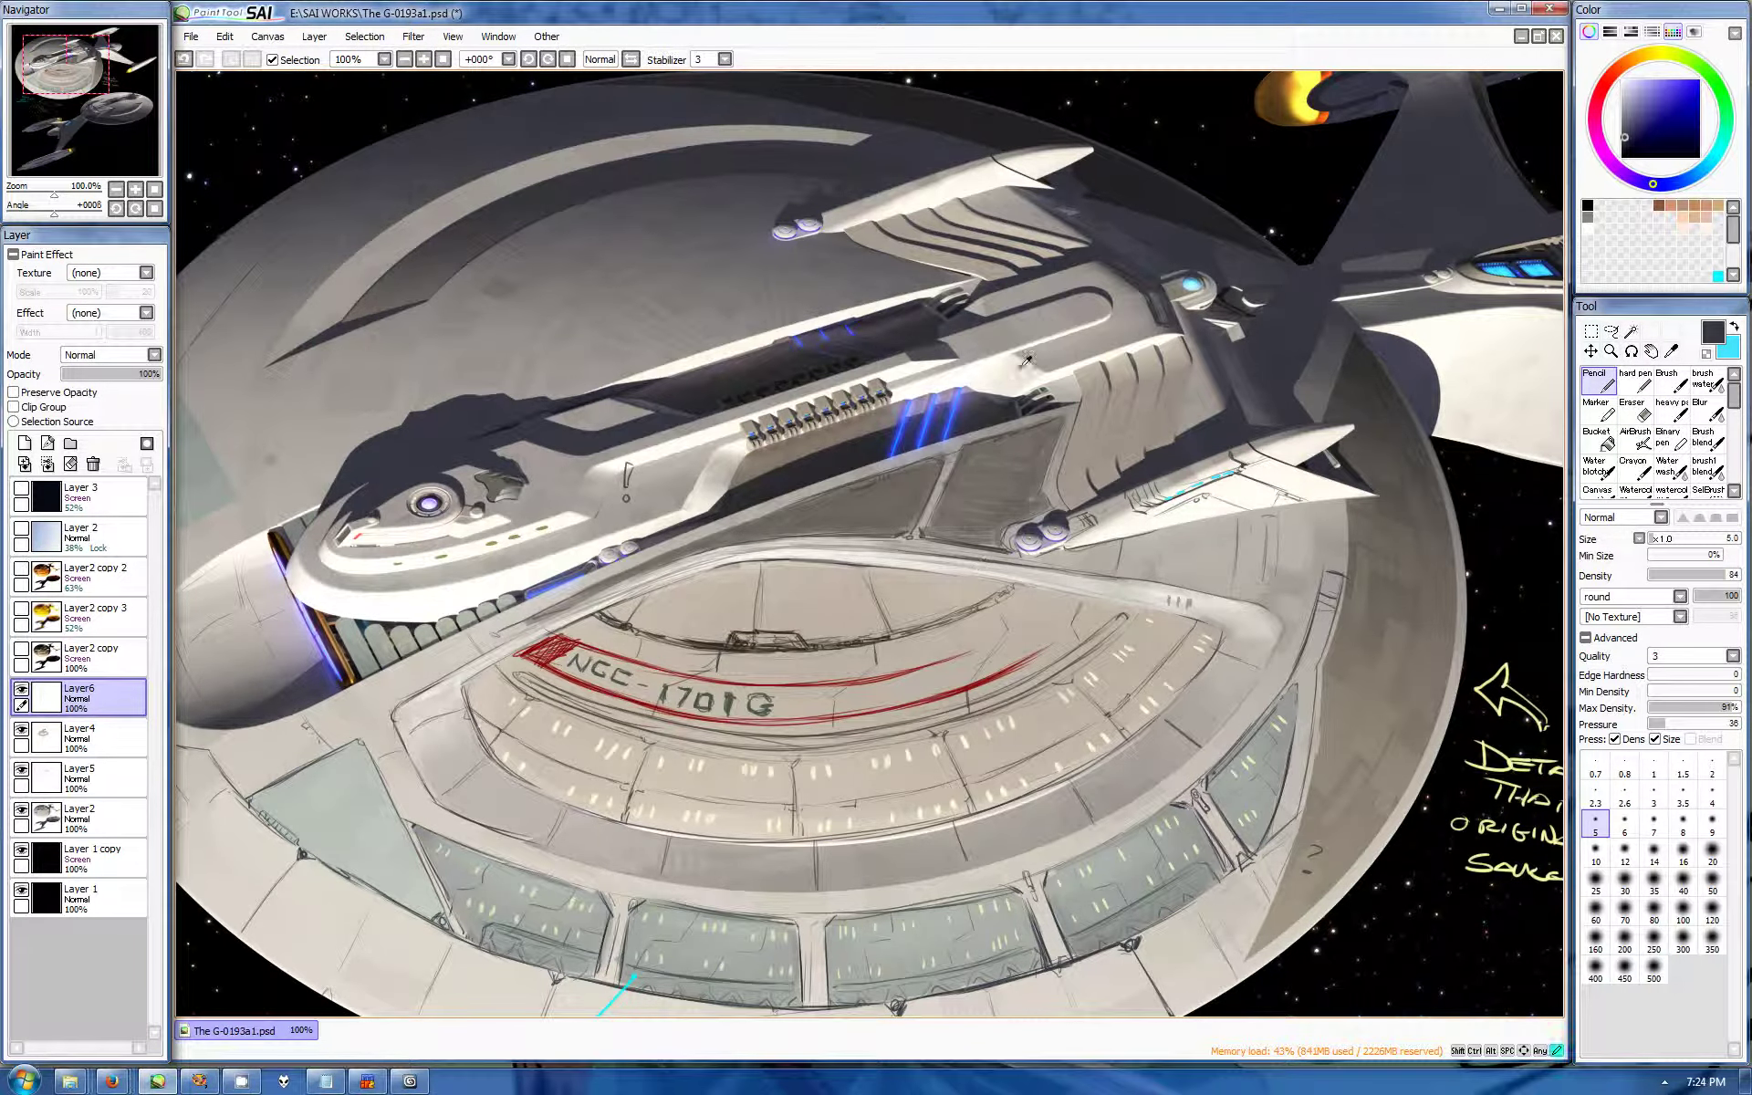
mouse_move(1003, 375)
left_mouse_down()
mouse_move(1033, 378)
mouse_move(1000, 381)
left_mouse_up()
Step: Draw curved rib lines on the hull panel, then return the view upright
key("Delete")
mouse_move(664, 319)
left_mouse_down()
mouse_move(1088, 374)
mouse_move(1095, 429)
mouse_move(1145, 392)
left_mouse_up()
mouse_move(1086, 310)
left_mouse_down()
mouse_move(1102, 354)
mouse_move(1133, 283)
left_mouse_up()
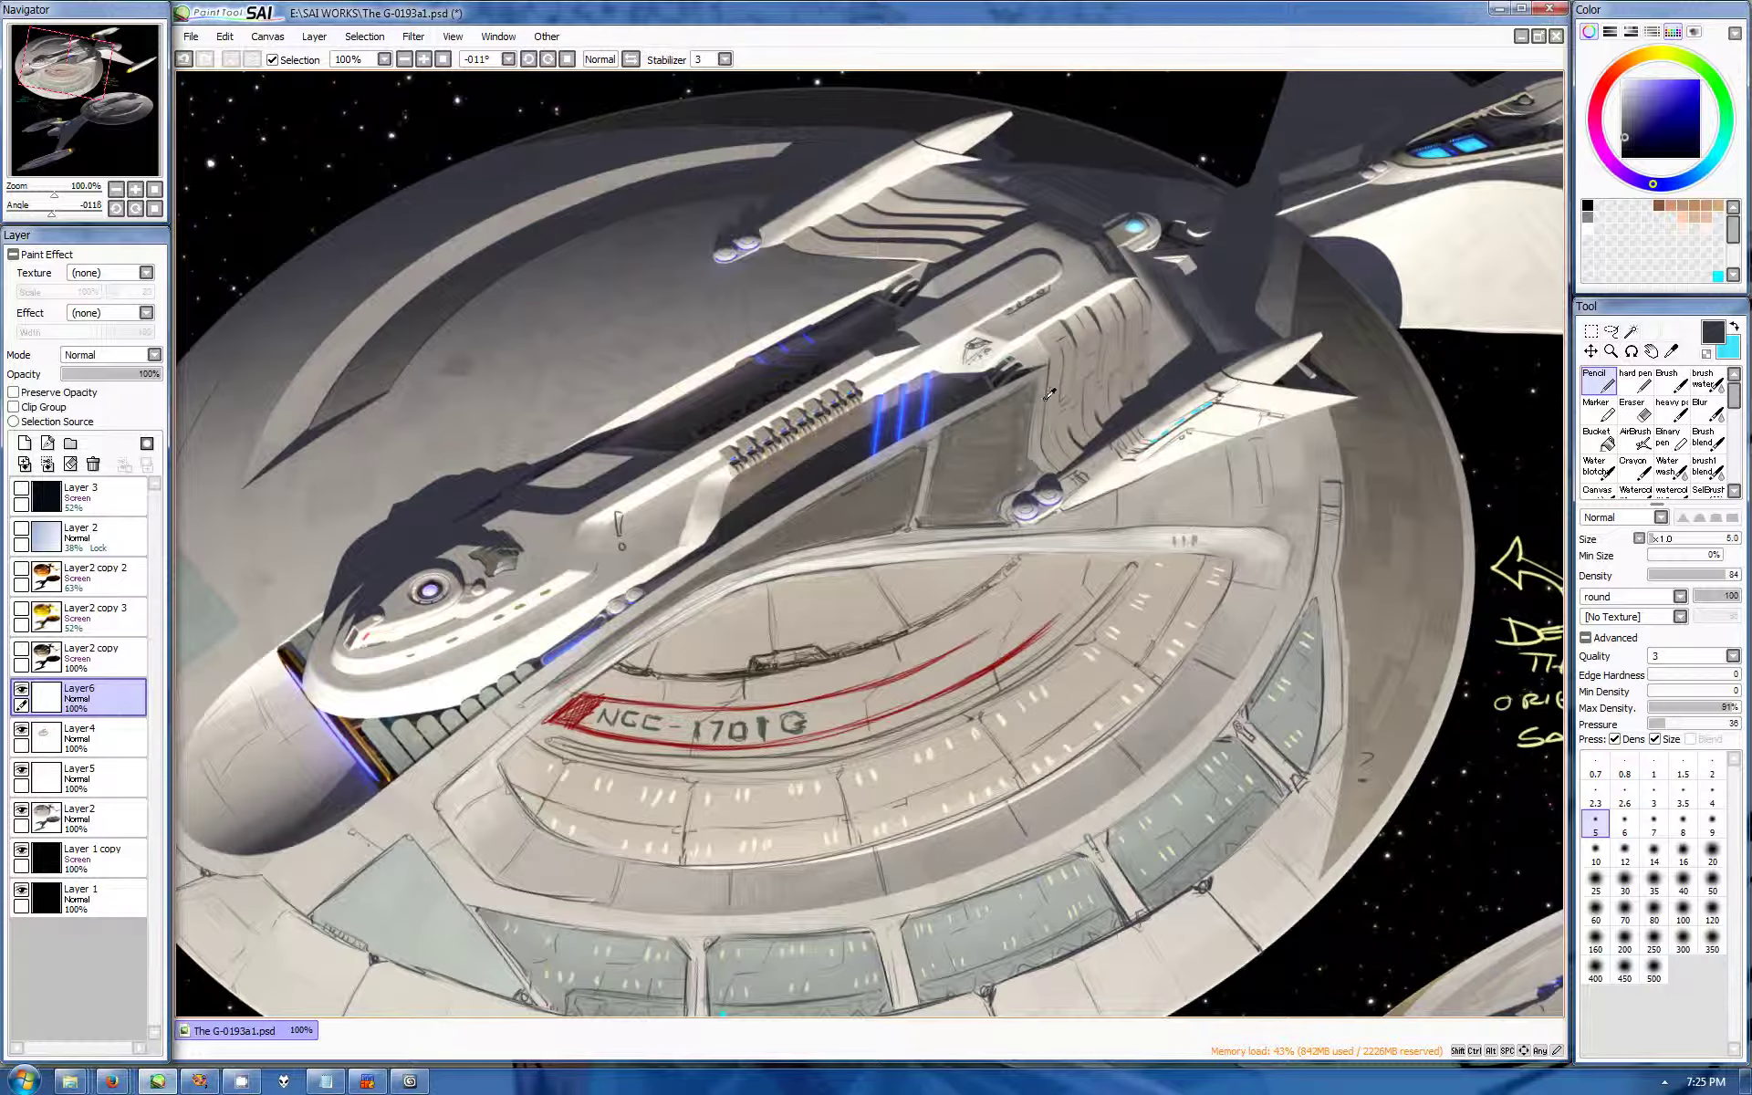
key("Home")
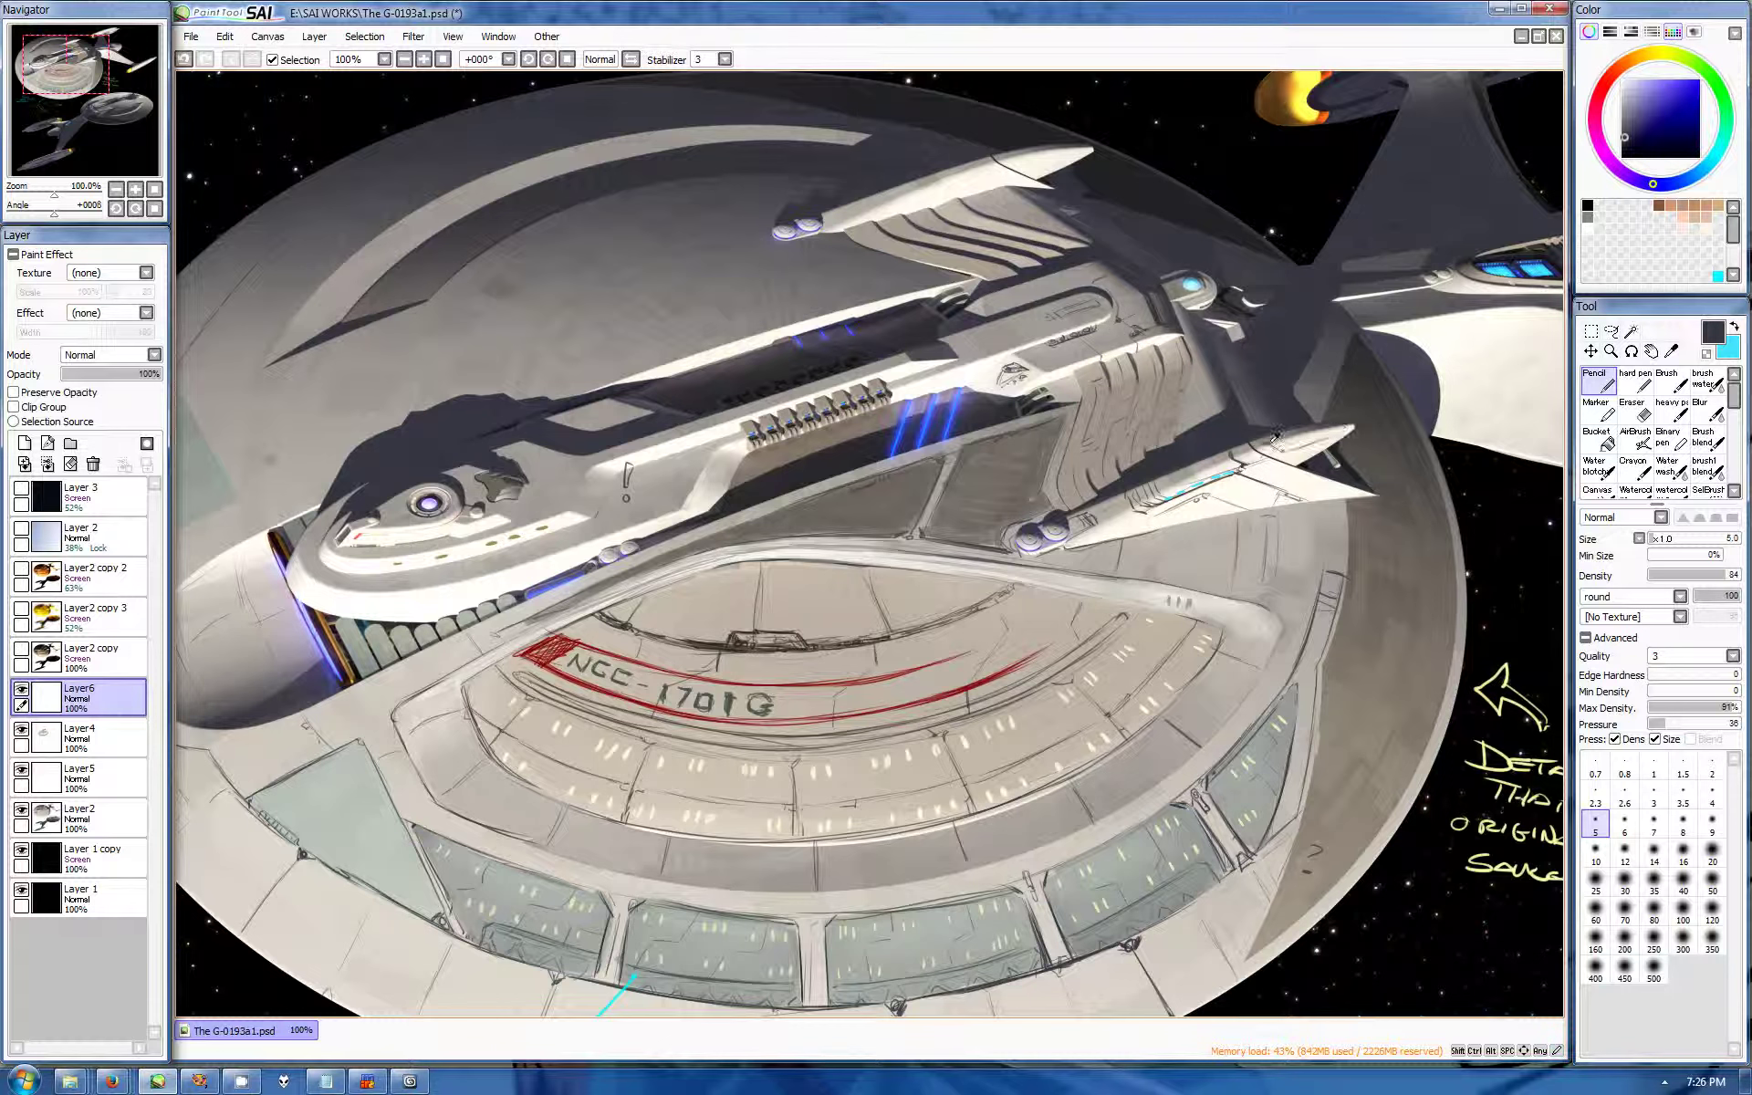
left_click_drag(1296, 458, 1008, 600)
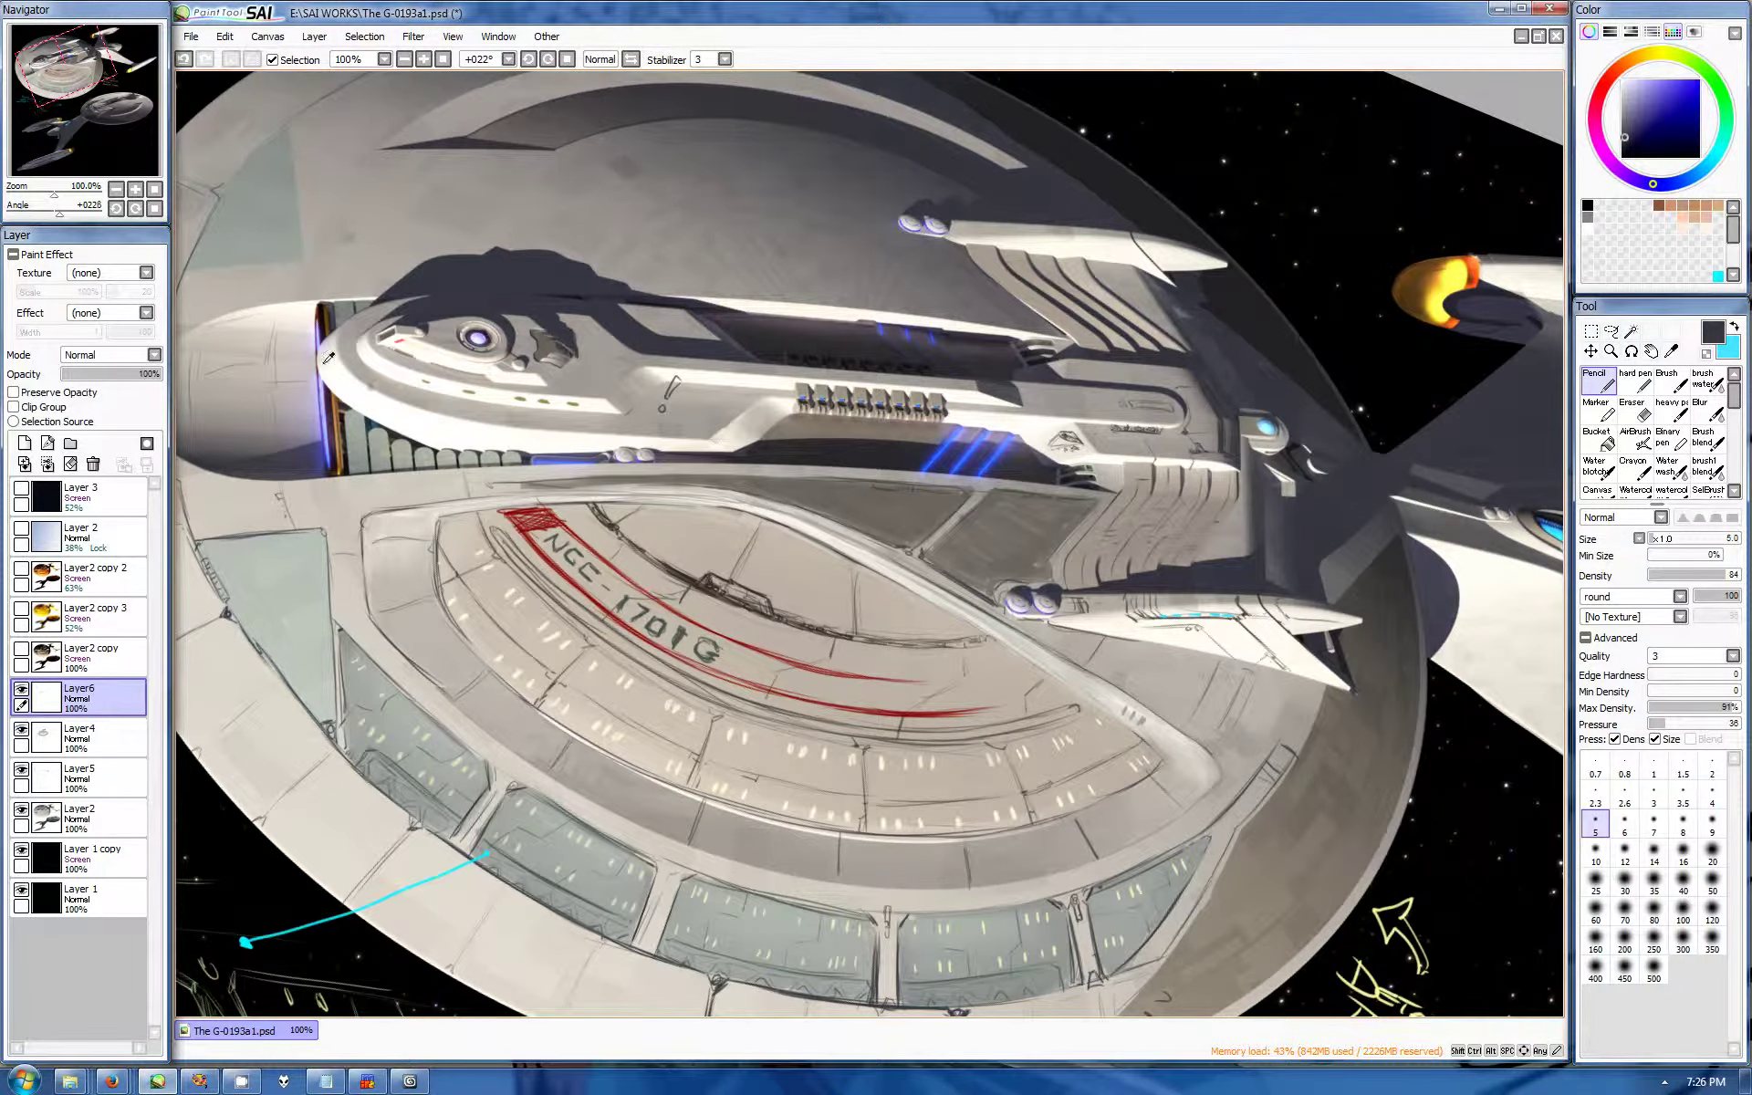
scroll(329, 358, "down", 3)
key("End")
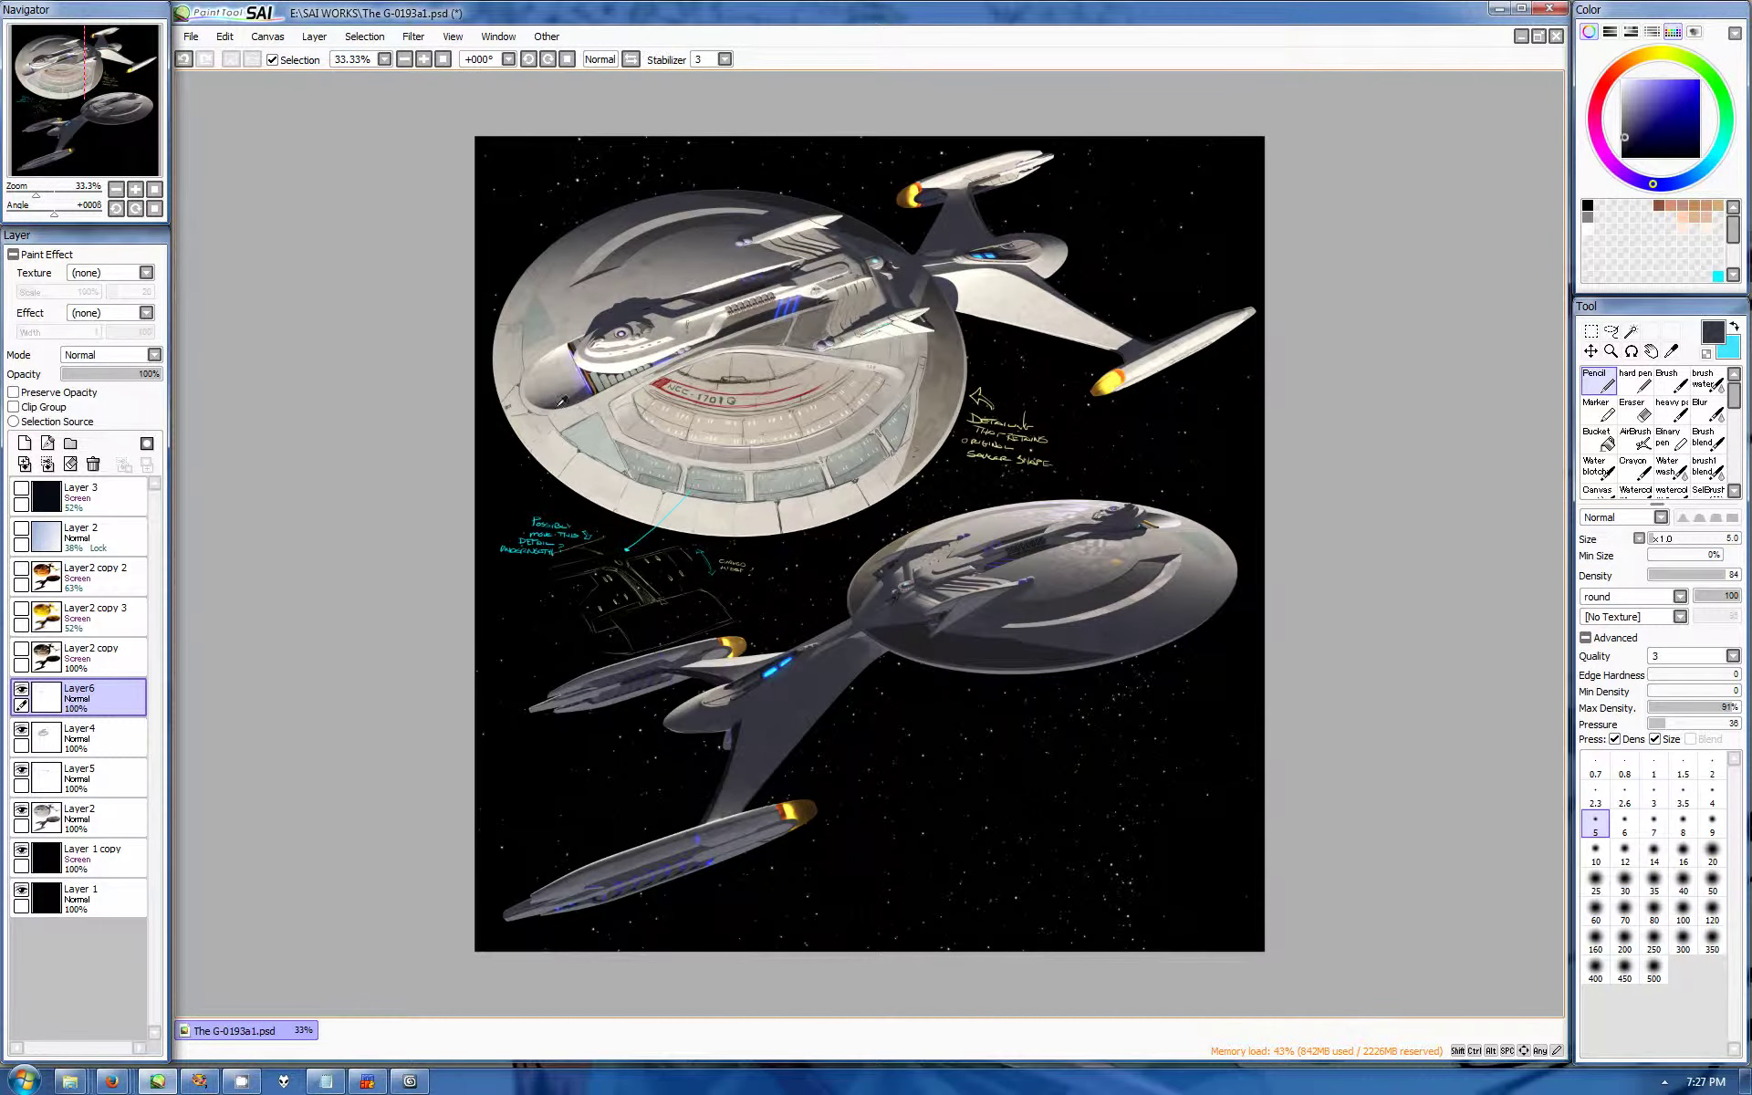
Step: Pick pale yellow and dark grey, then add small pencil marks on the saucer rim
scroll(561, 402, "up", 1)
left_click_drag(561, 402, 229, 152)
scroll(169, 172, "up", 2)
left_click(1246, 447, "alt")
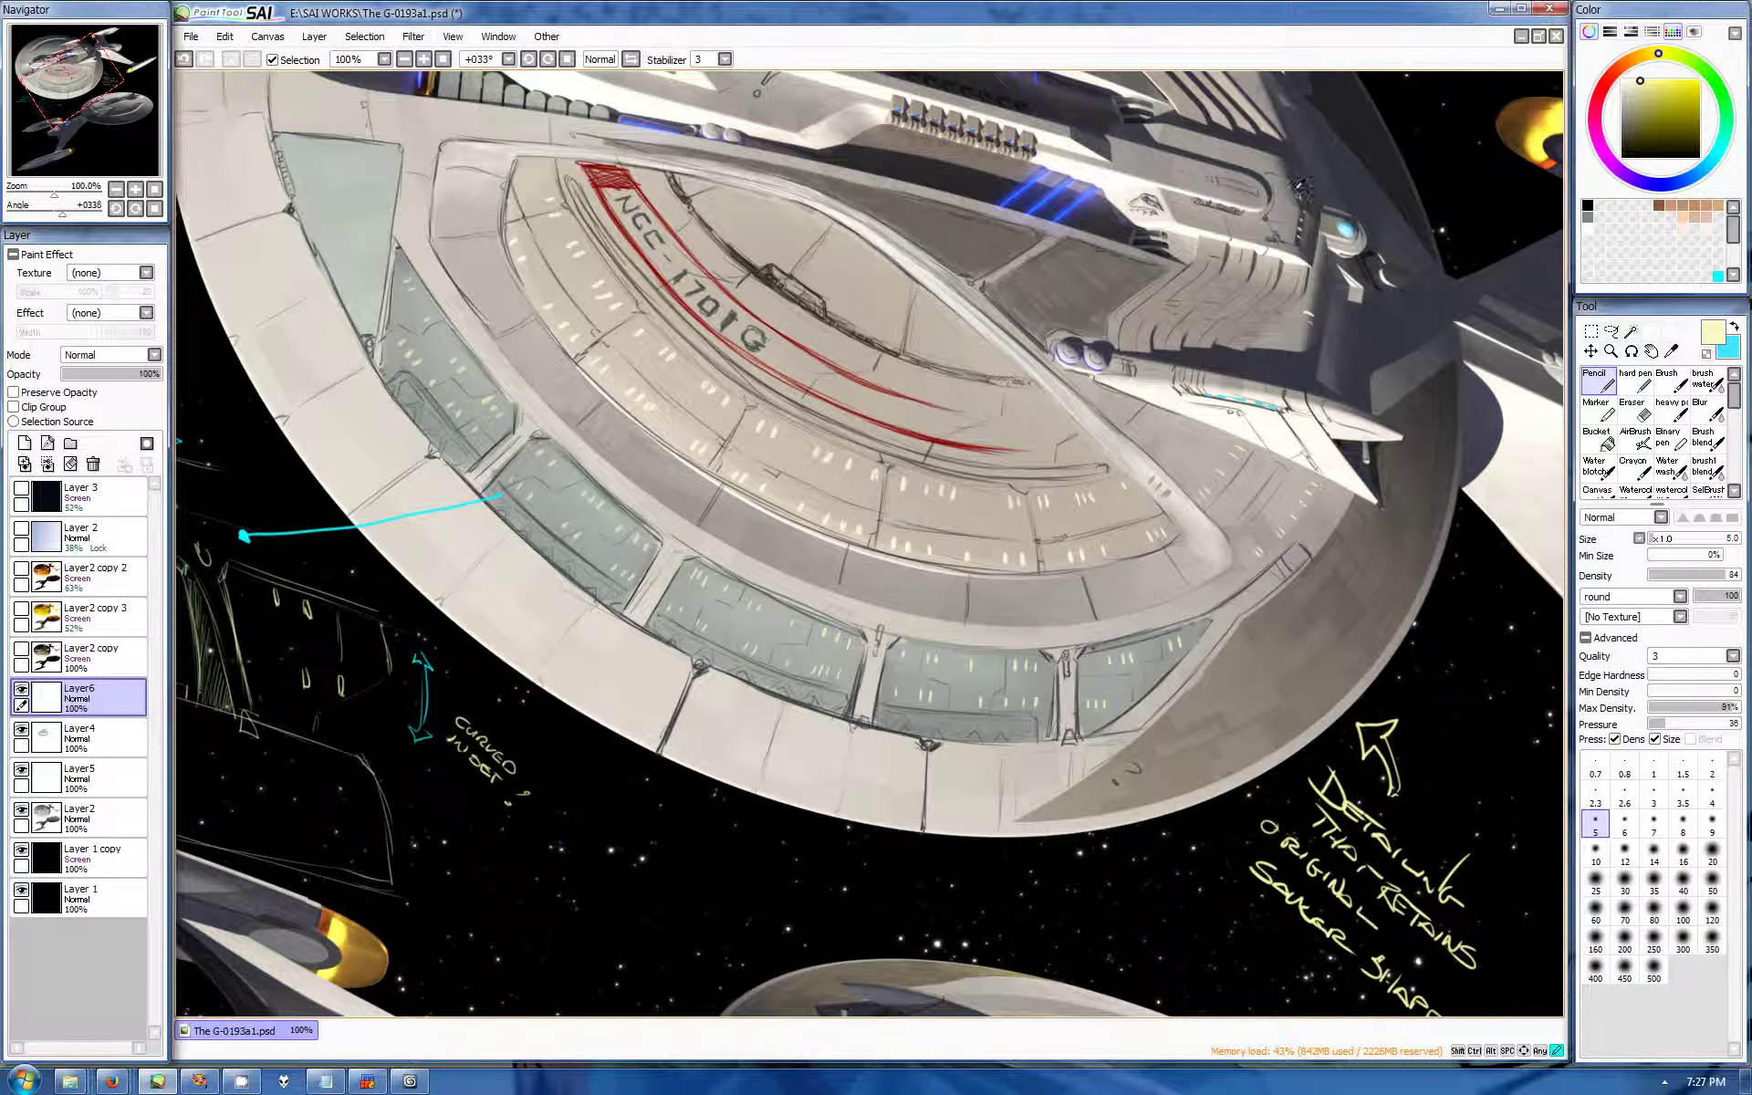
scroll(828, 402, "up", 3)
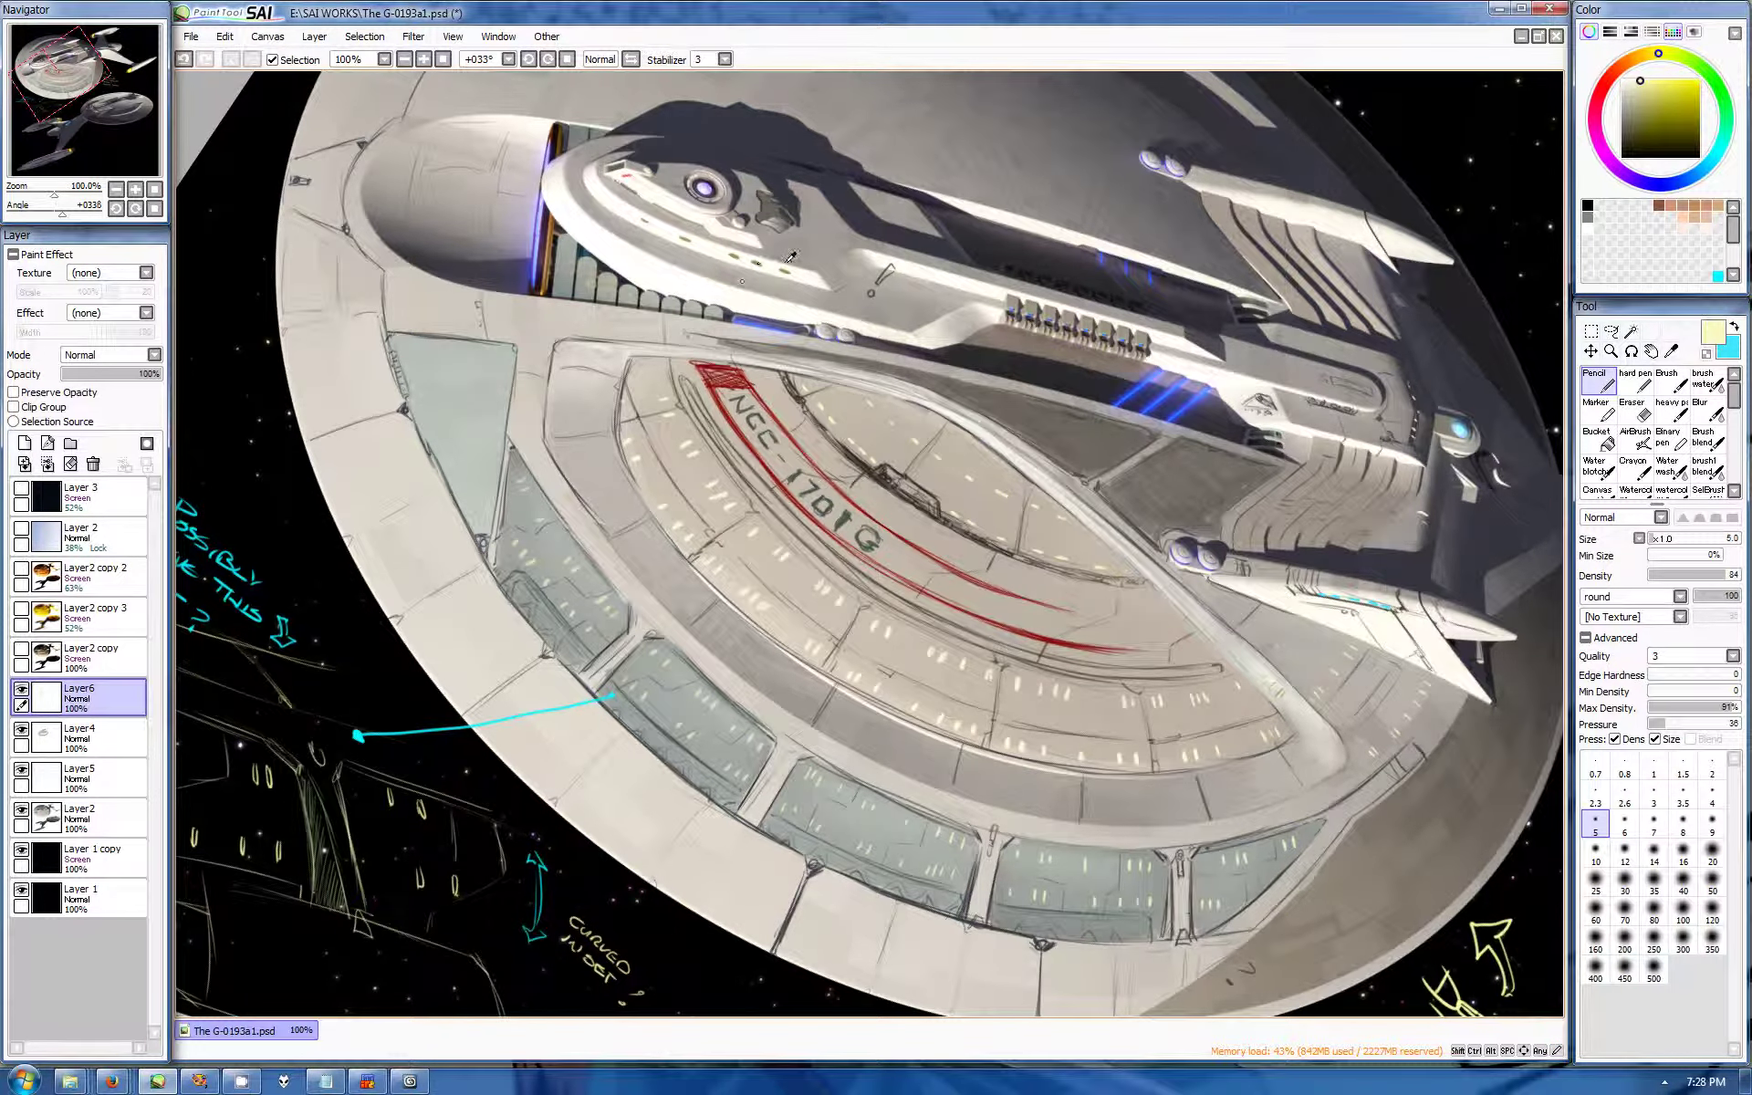
scroll(1250, 552, "down", 1)
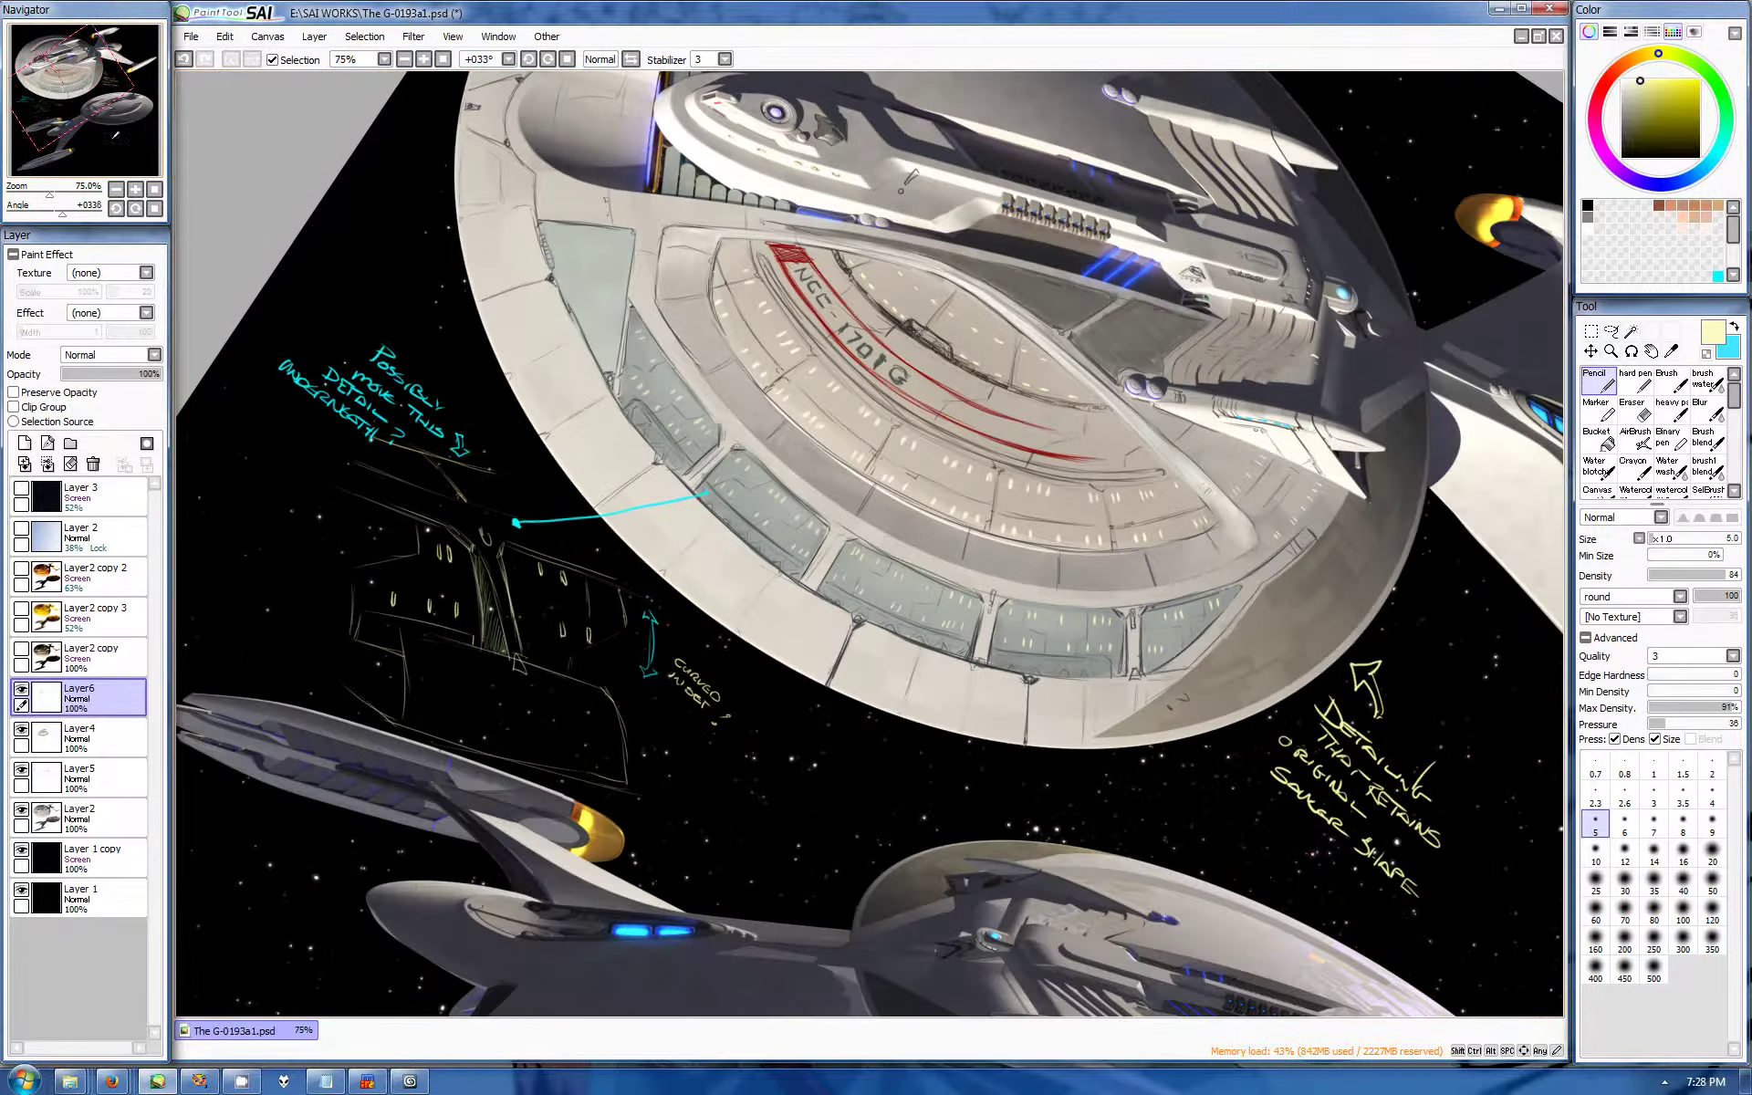
scroll(547, 385, "up", 1)
left_click(1022, 479, "alt")
left_click_drag(729, 519, 795, 438)
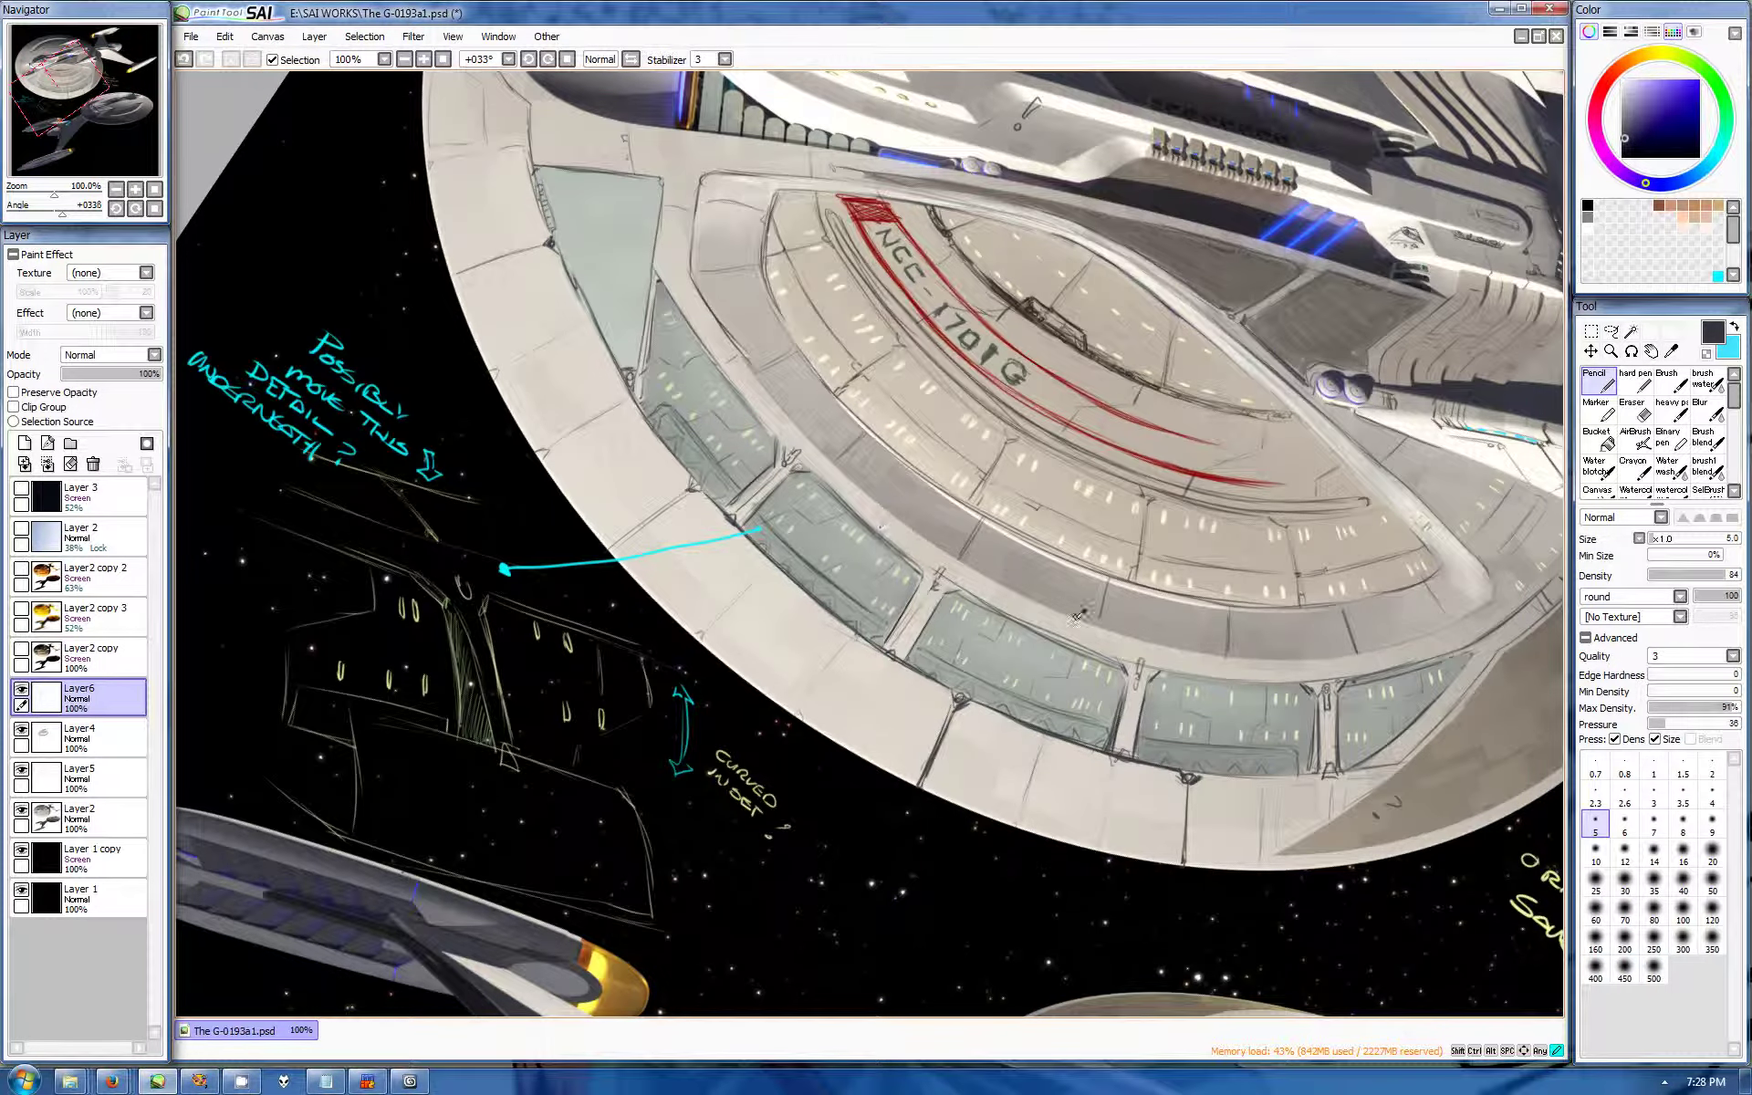
Step: Add a faint pale yellow stroke on the saucer rim
left_click_drag(1077, 635, 832, 631)
key("x")
left_click(1296, 541, "alt")
left_click_drag(1318, 620, 1334, 601)
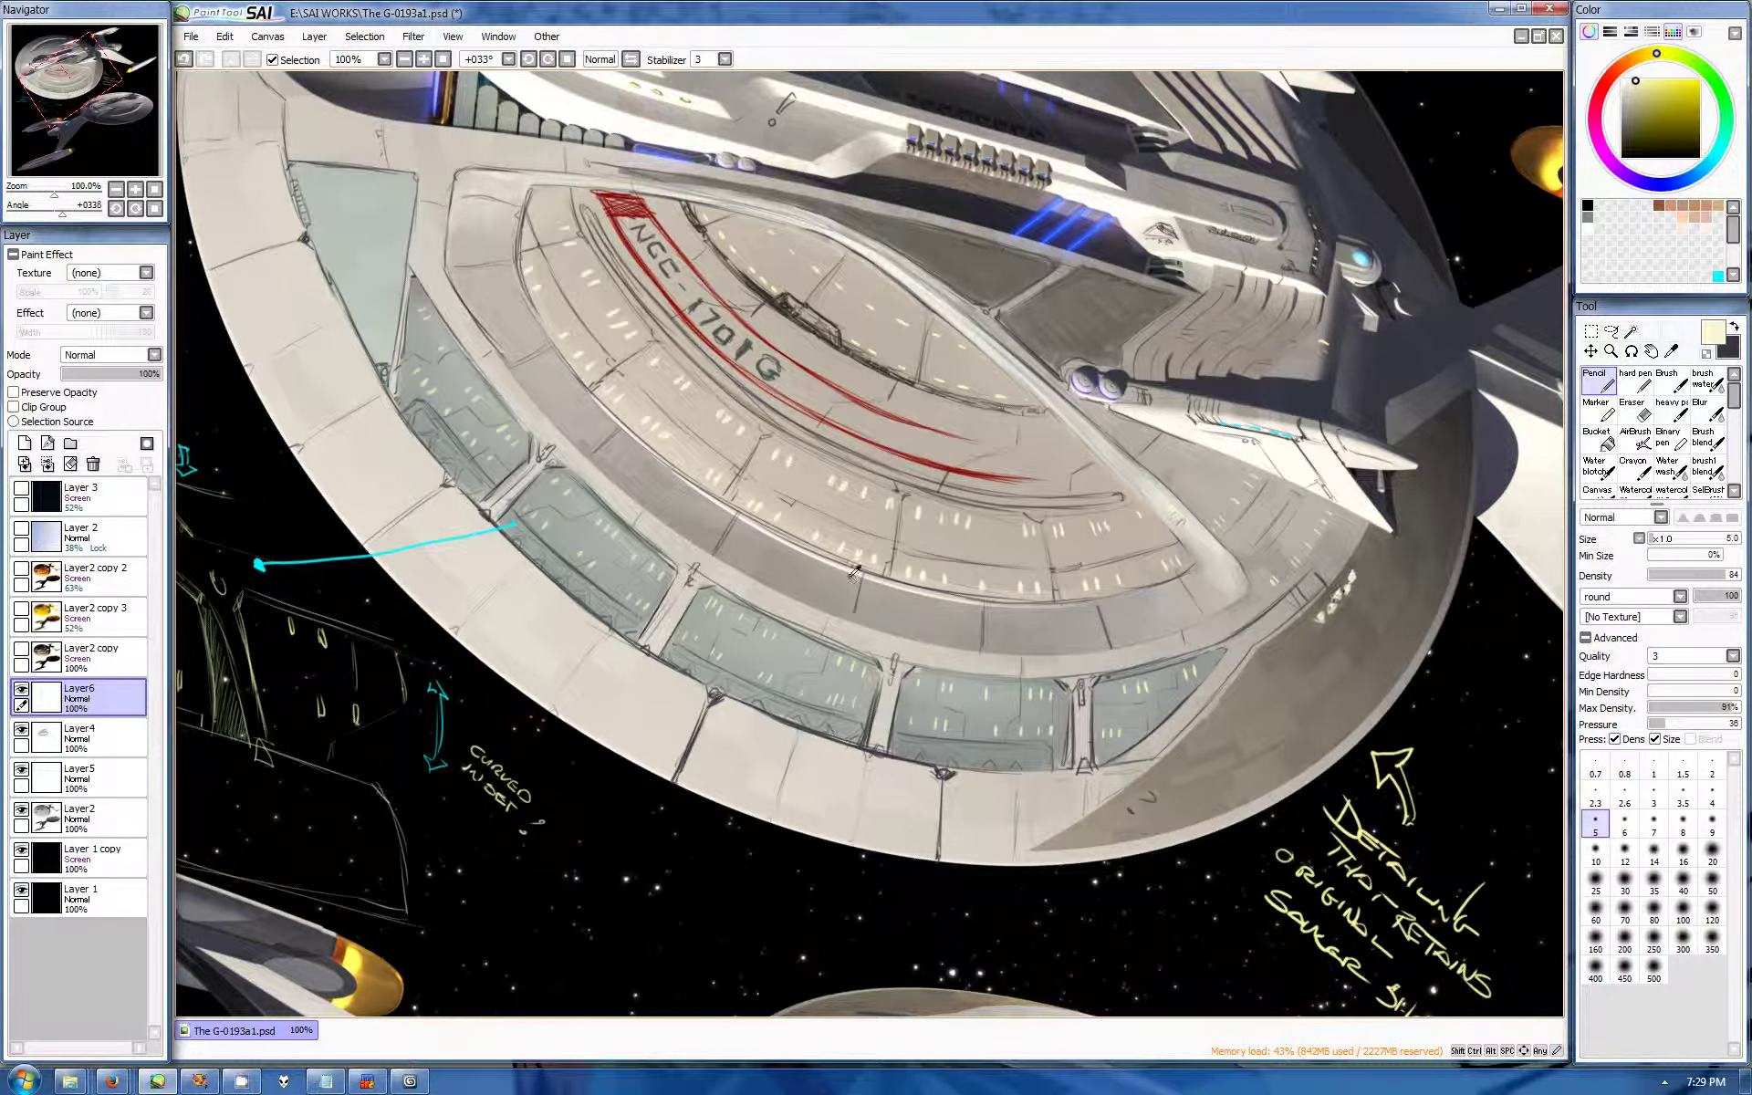
scroll(855, 571, "down", 1)
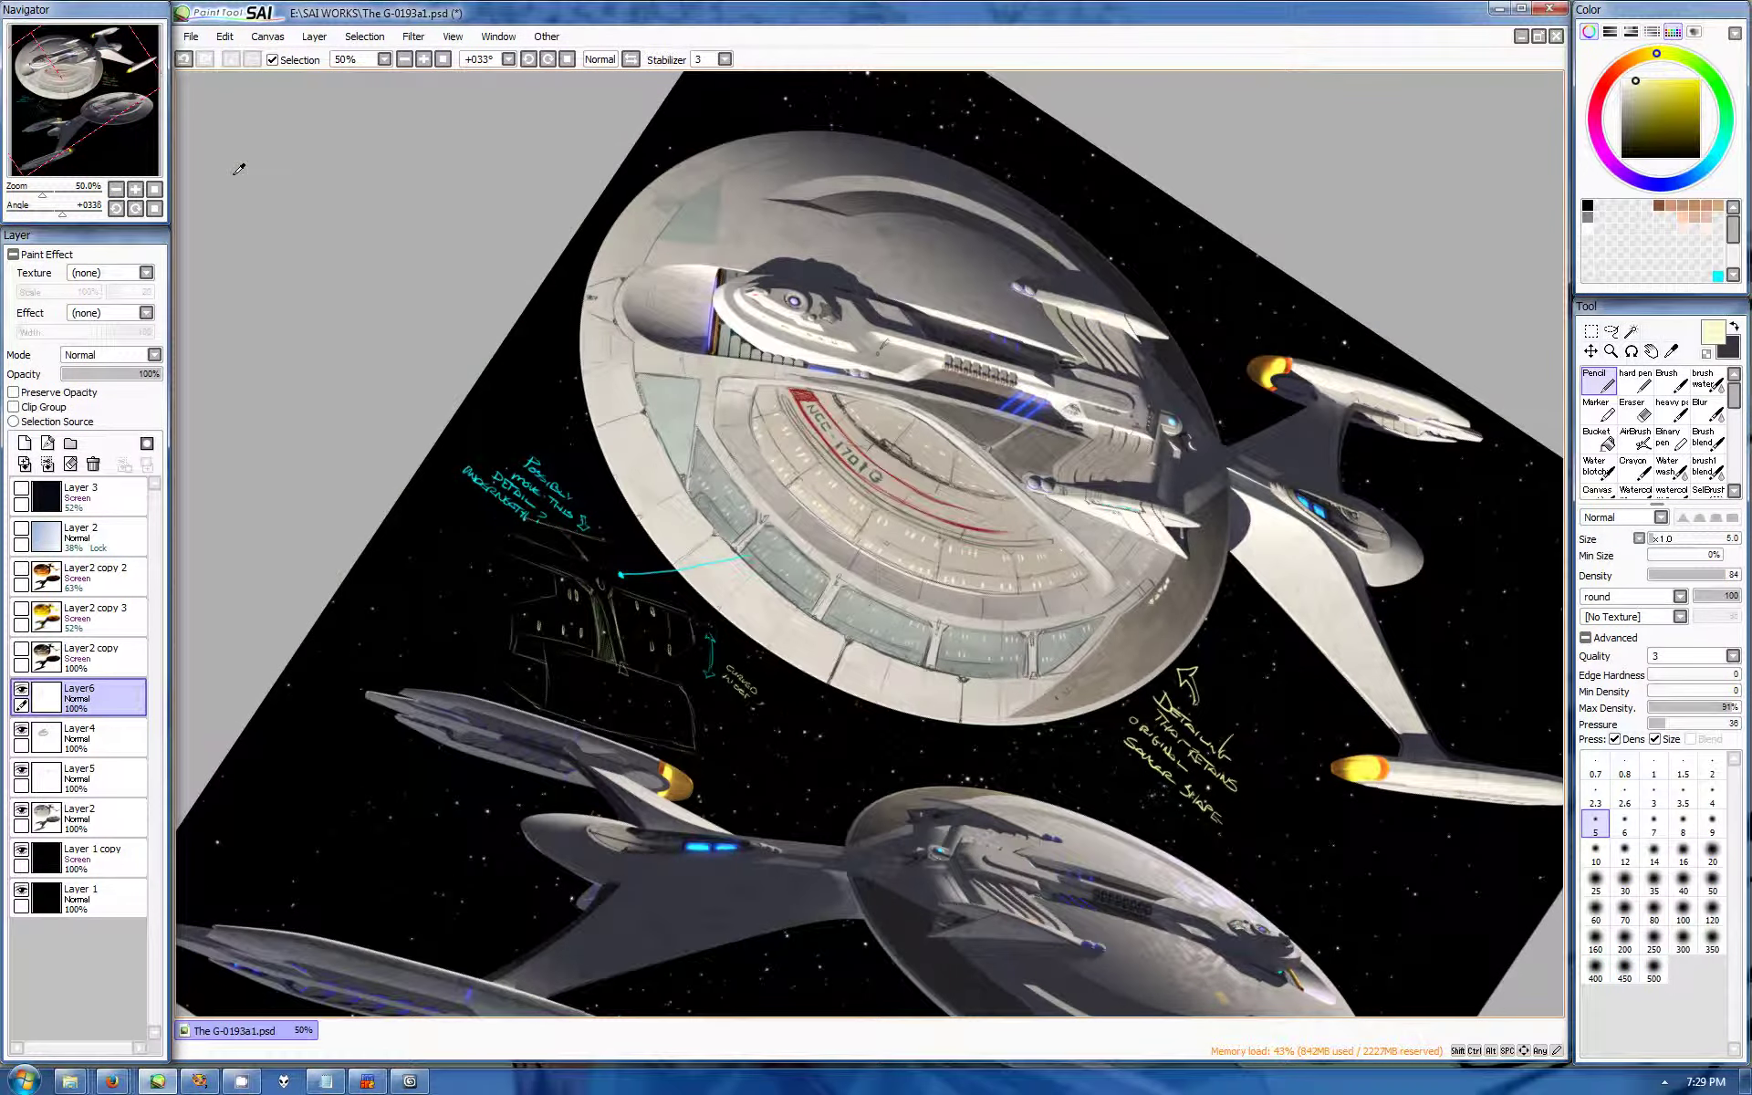
scroll(912, 529, "up", 2)
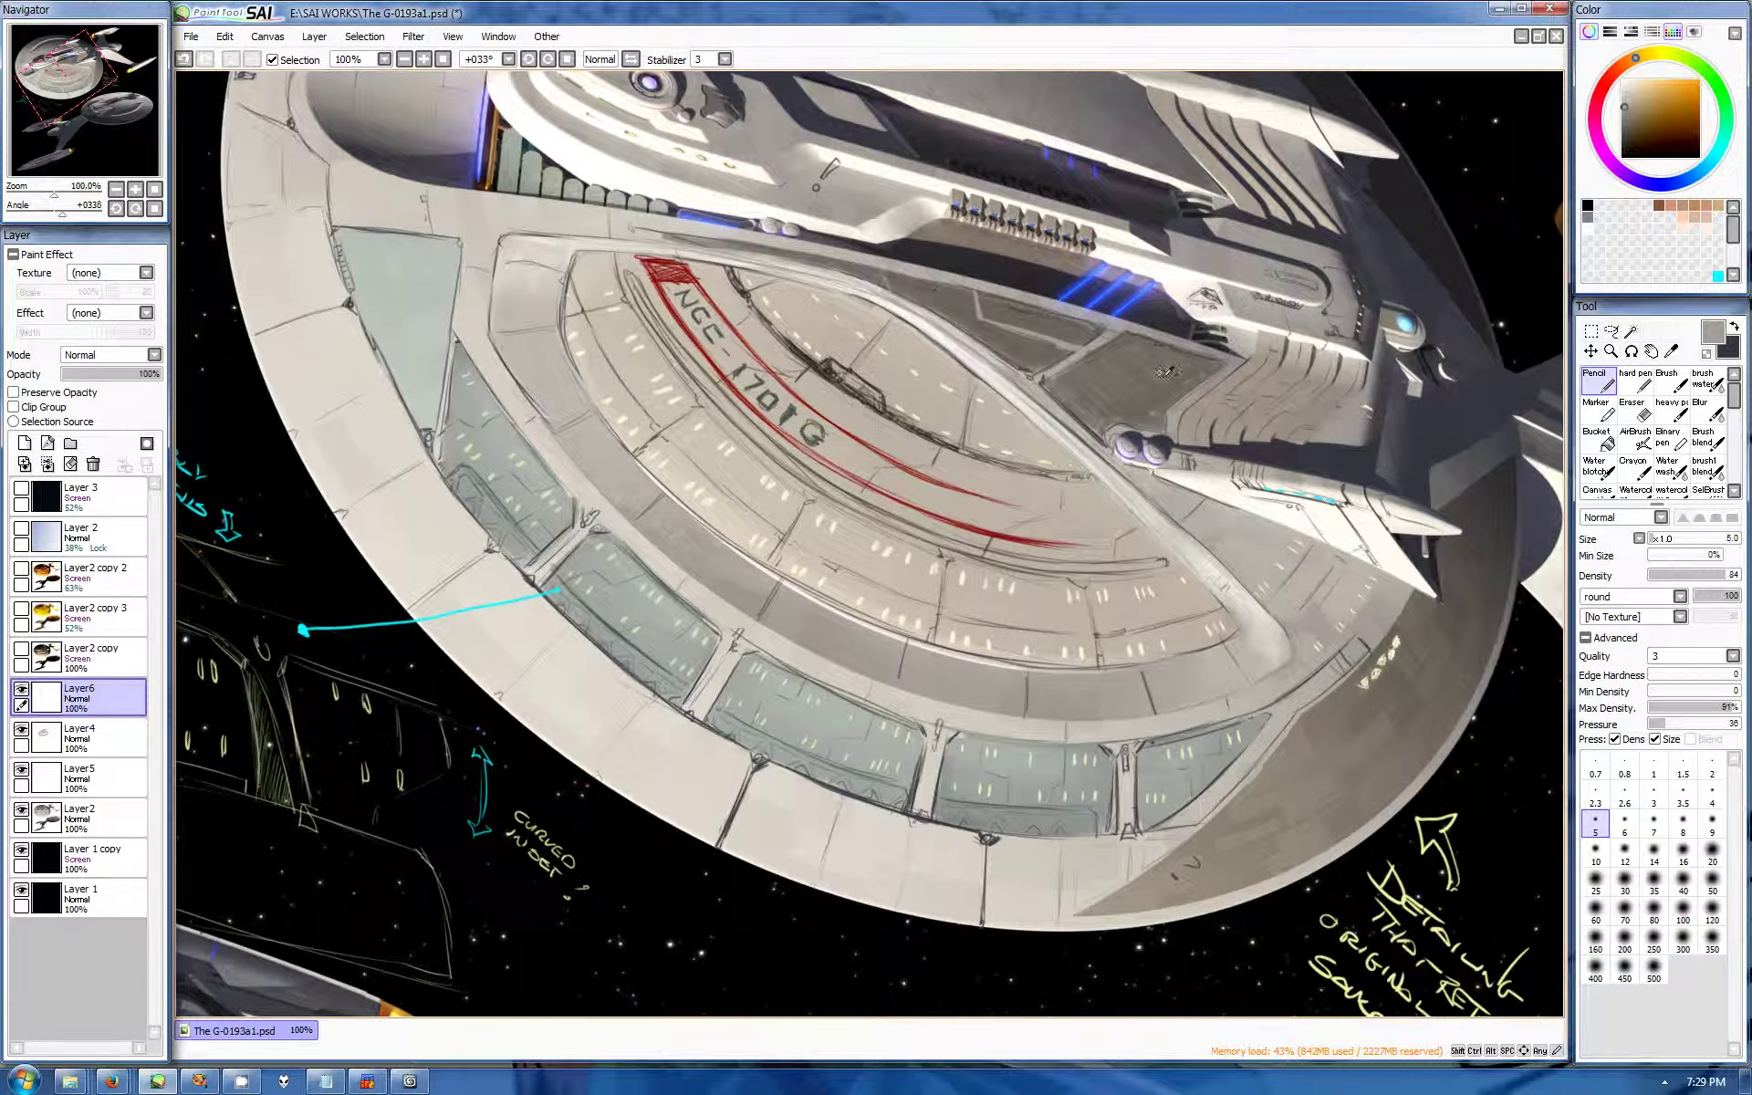
Step: Save the painting with Ctrl+S and view the whole saucer
key("ctrl+s")
scroll(867, 547, "down", 1)
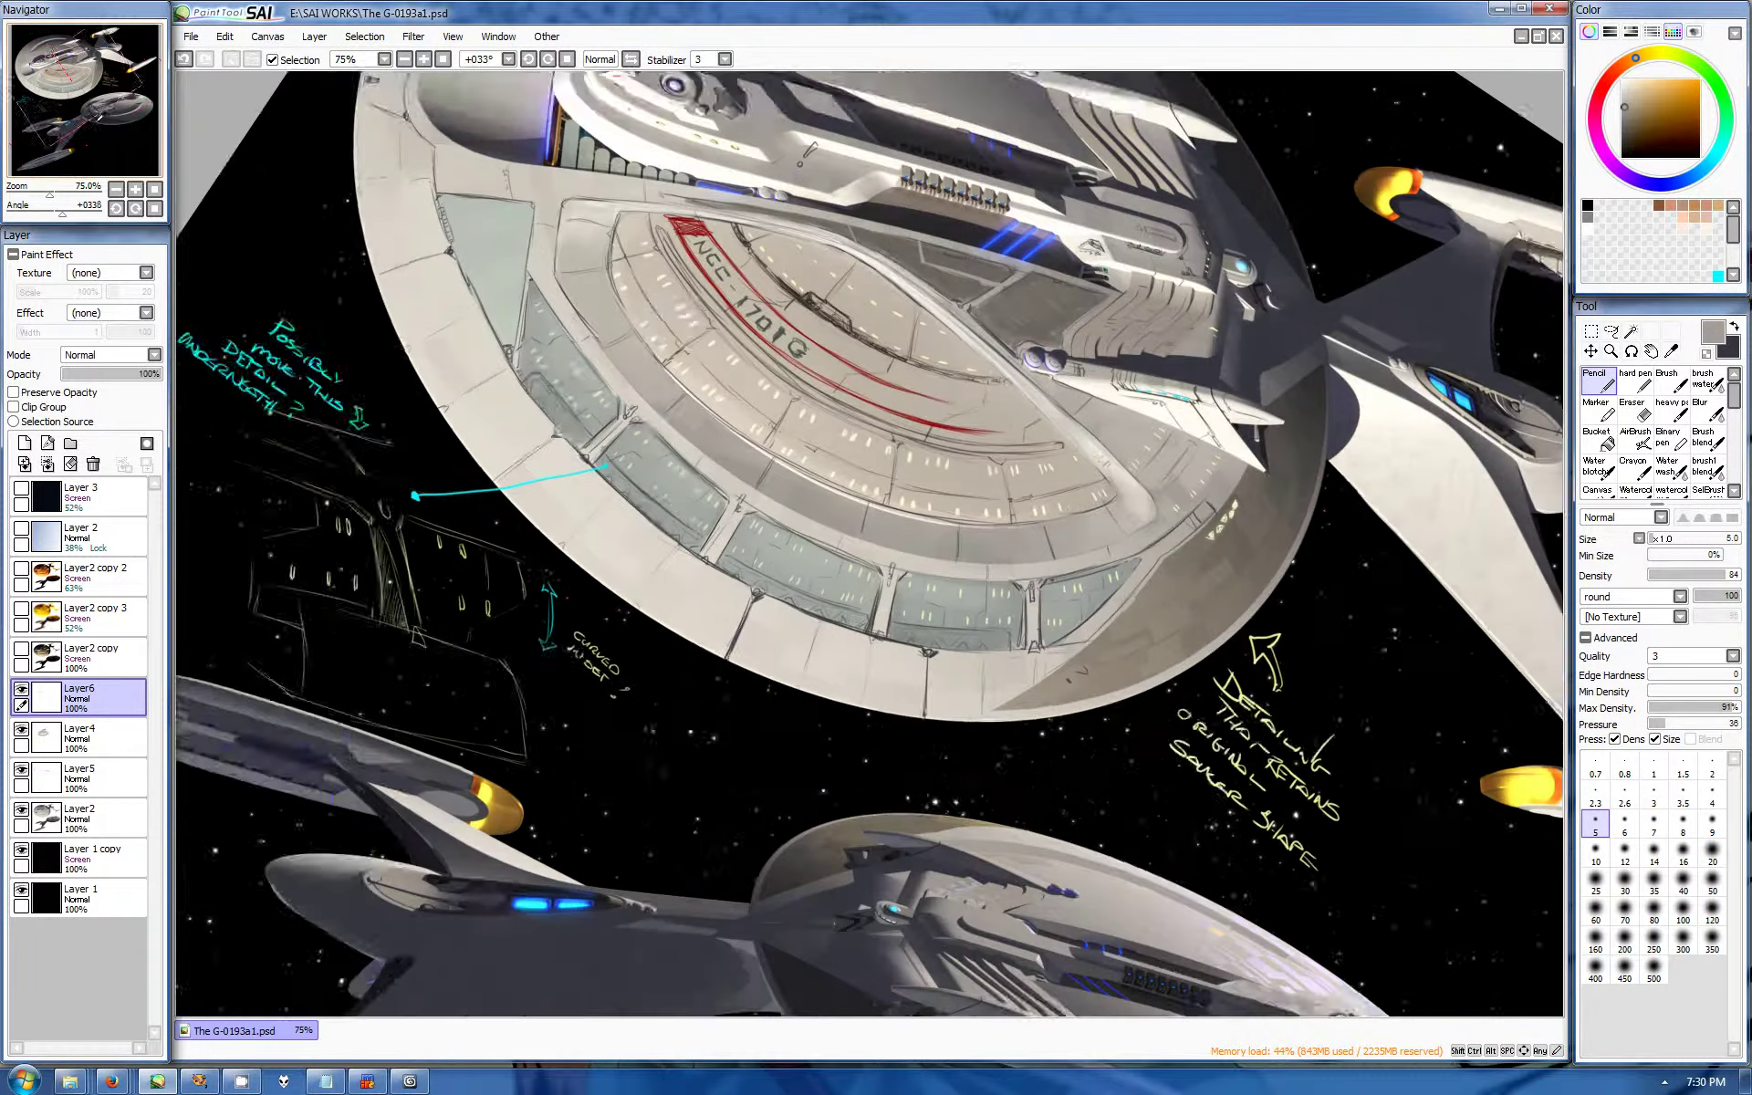
scroll(639, 365, "up", 1)
left_click_drag(201, 130, 237, 101)
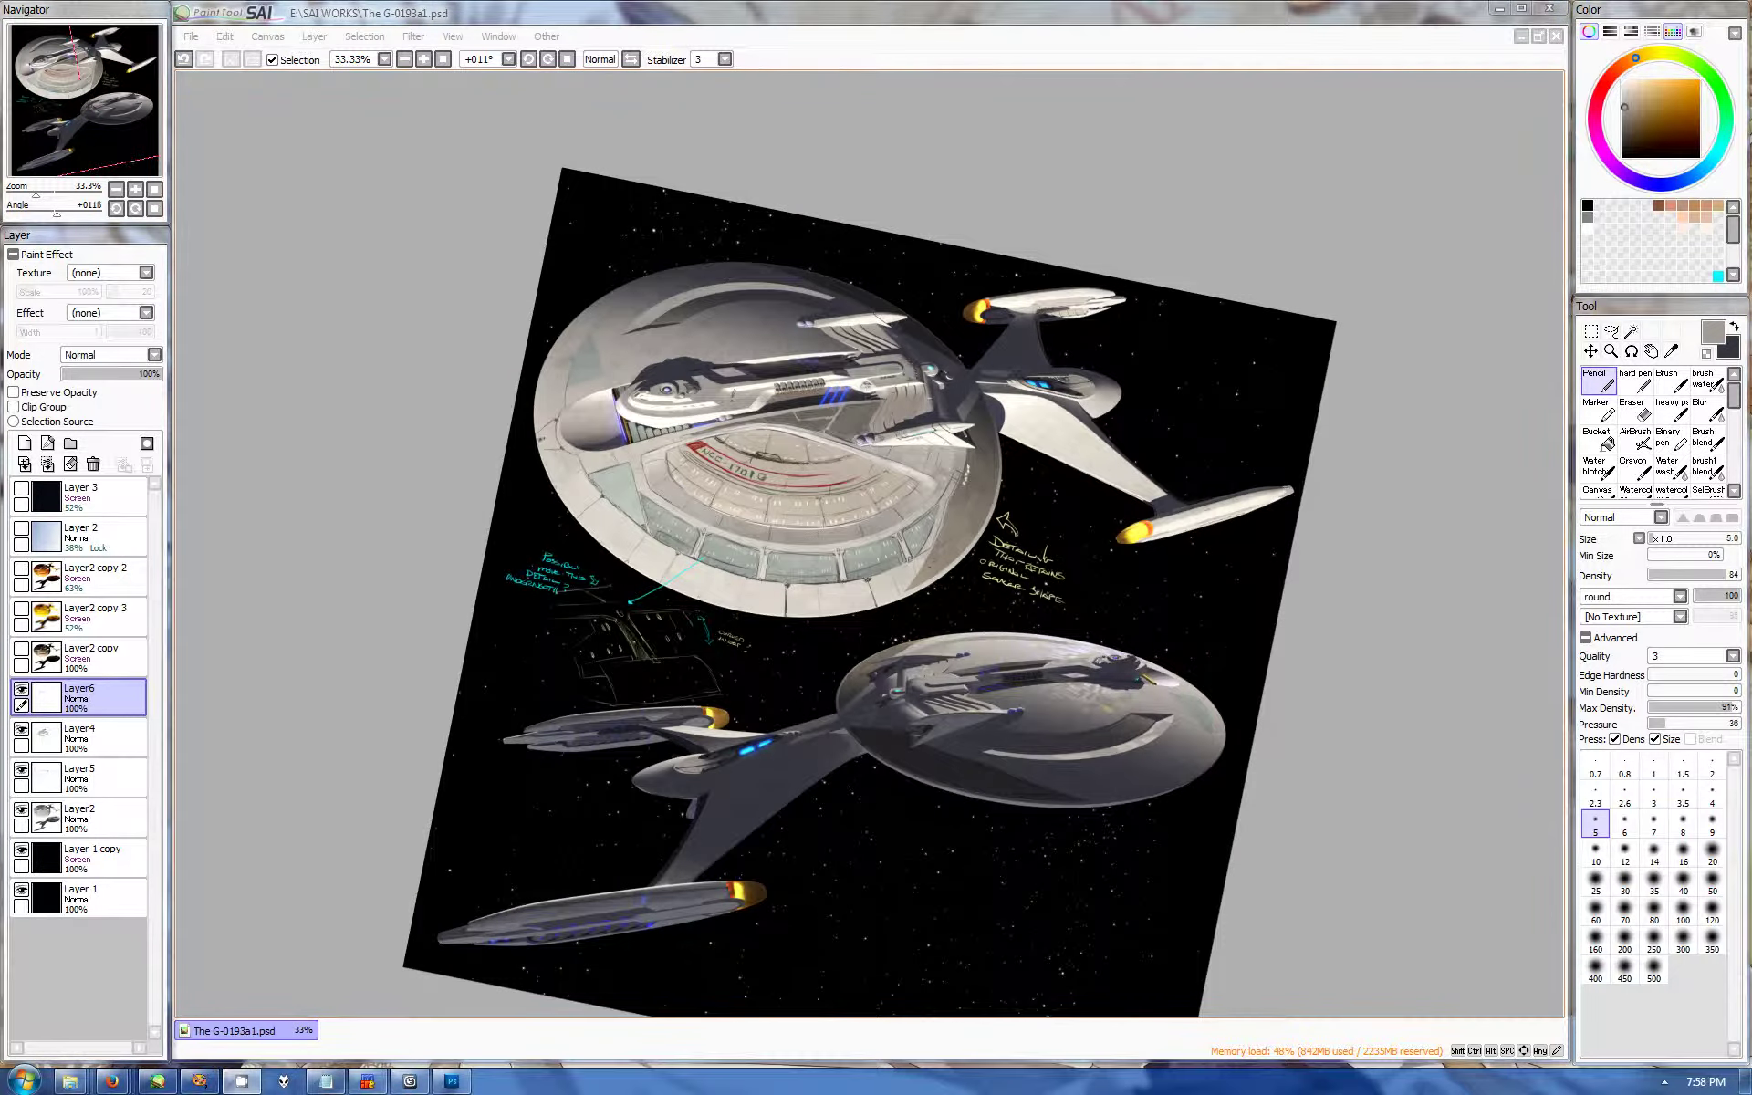
Step: Zoom out and finish renaming the notes folder to 'ideas1'
left_click(116, 189)
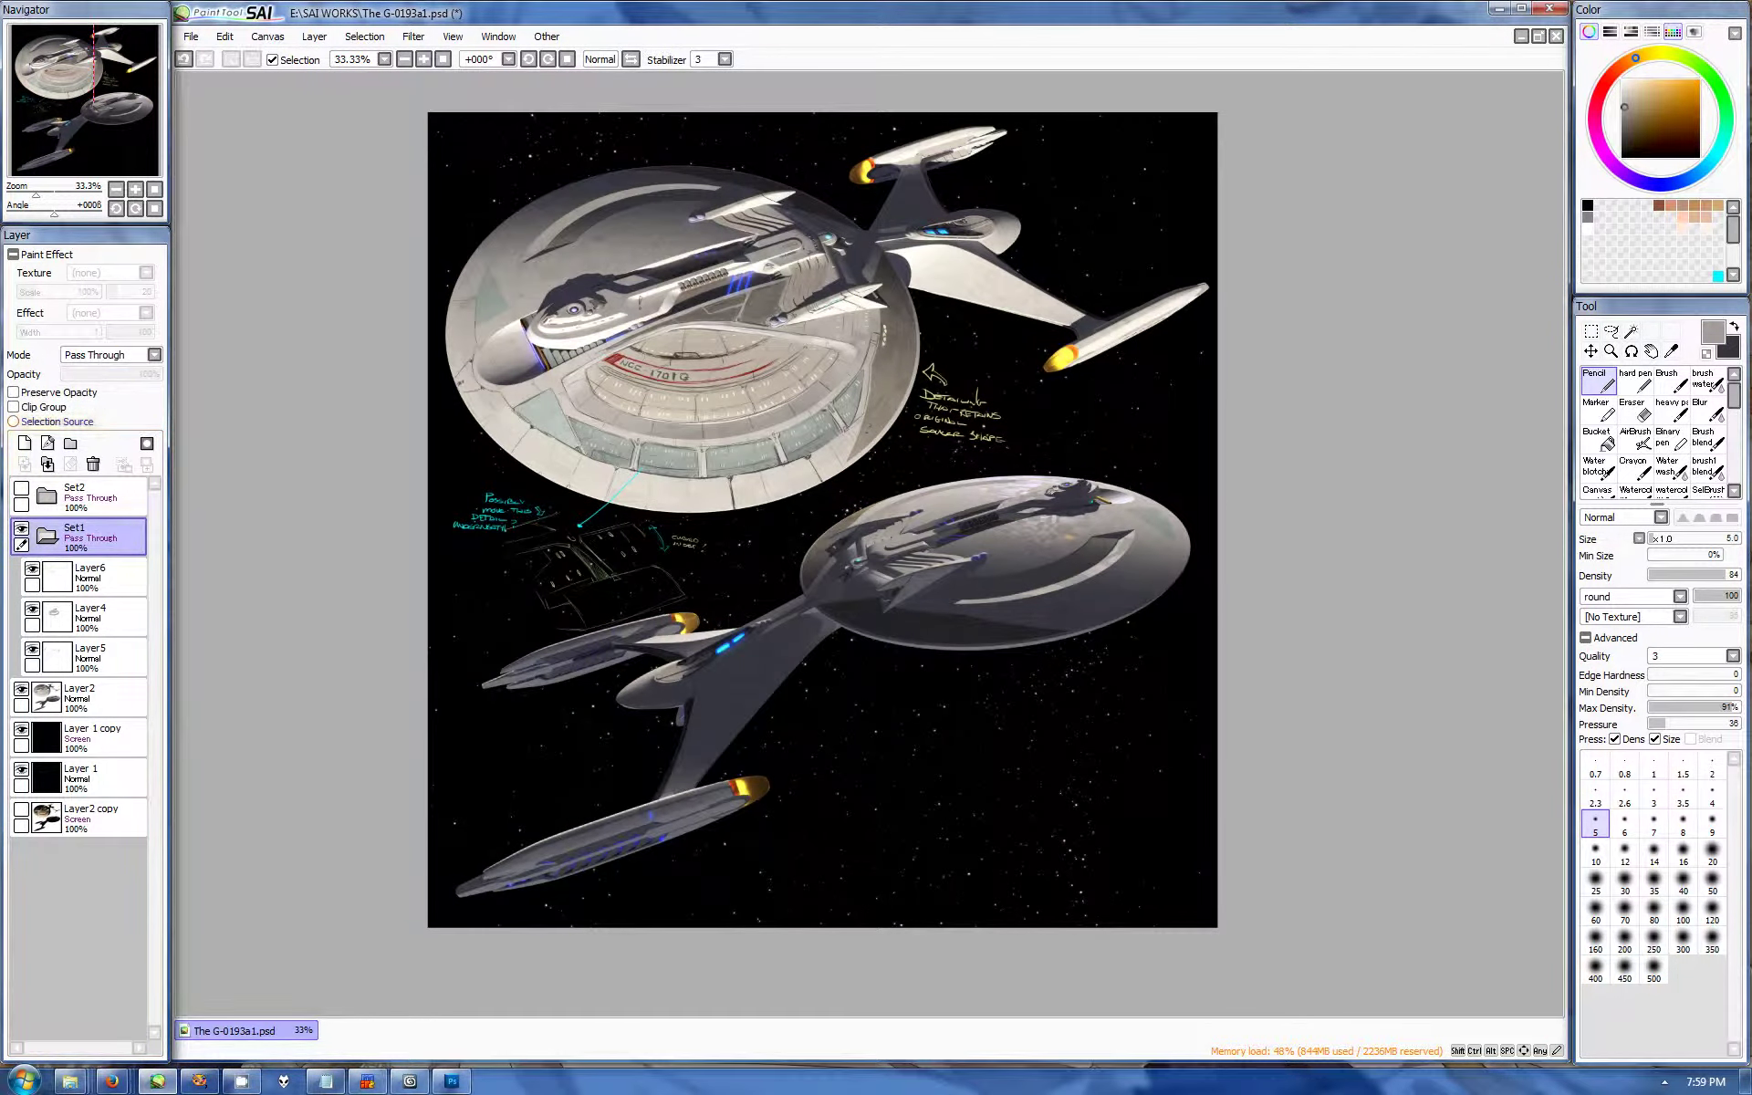
type("ideas1")
key("Return")
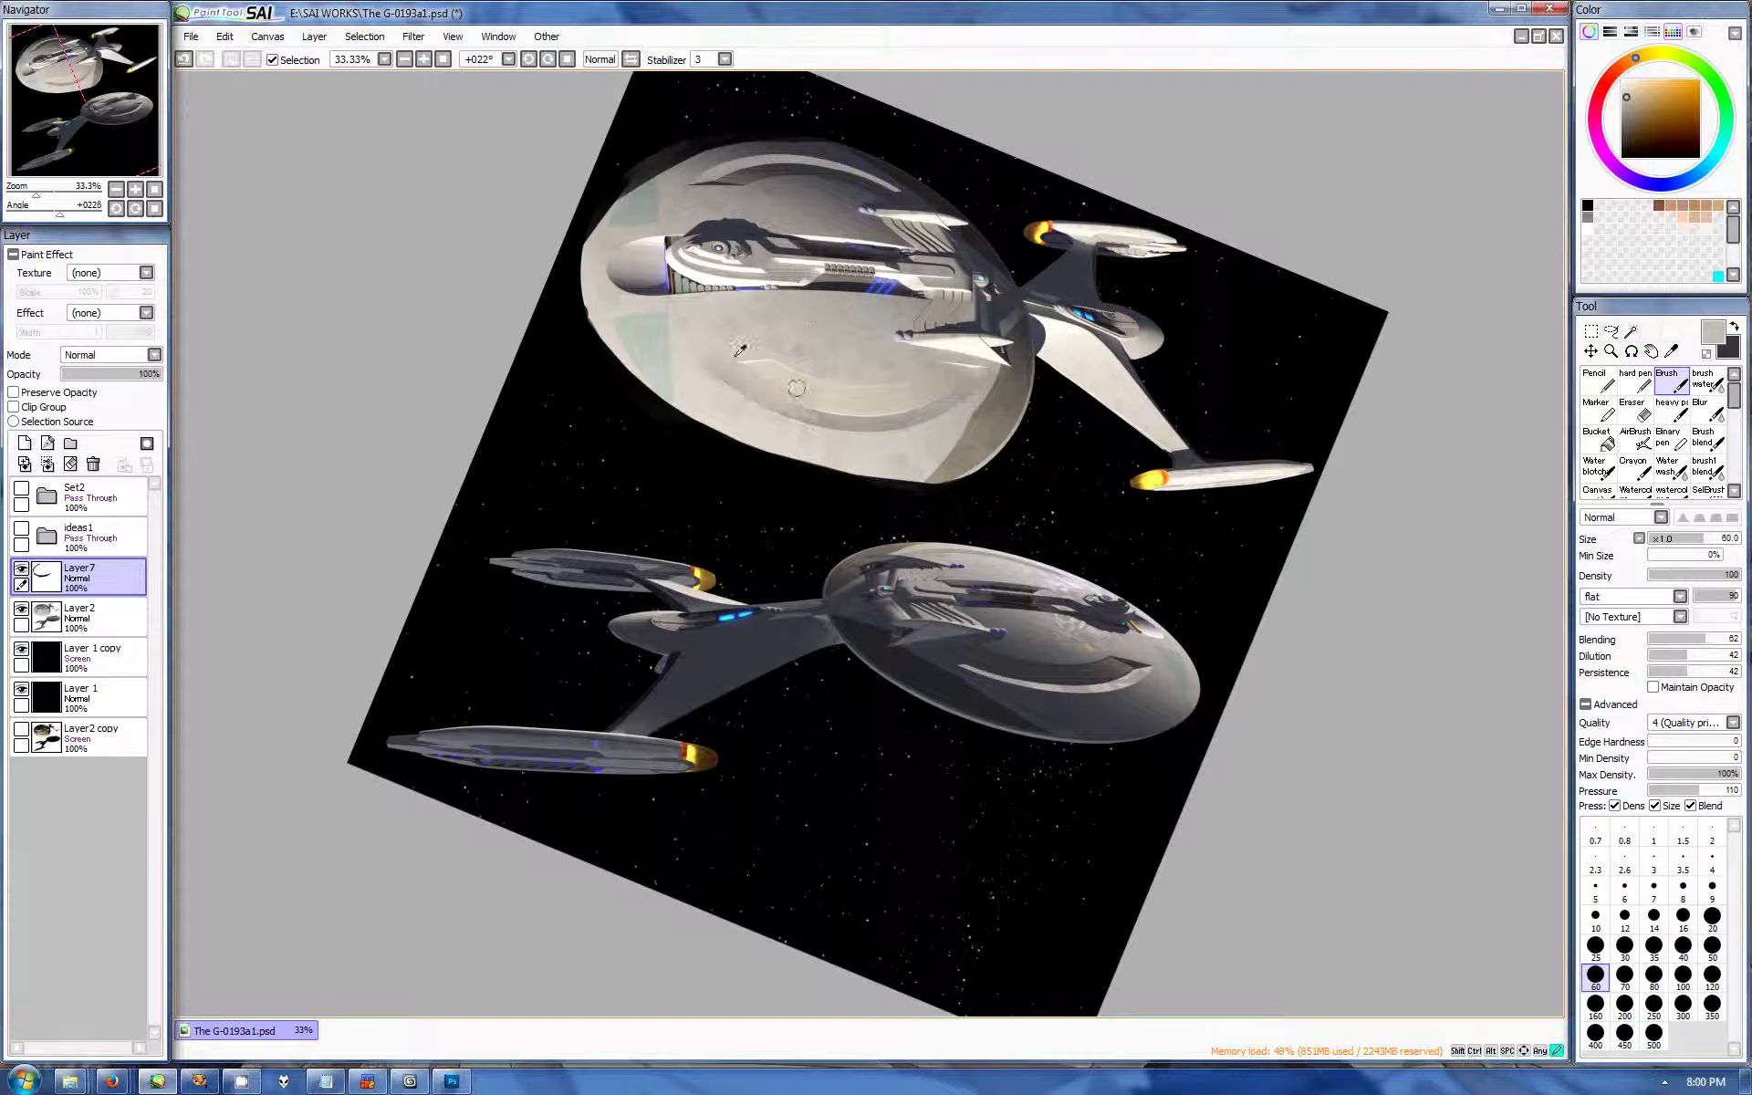
Step: Paint soft grey over the top saucer, shading its lower-left rim darker
mouse_move(715, 293)
left_mouse_down()
mouse_move(647, 246)
mouse_move(607, 296)
left_mouse_up()
mouse_move(853, 392)
left_mouse_down()
mouse_move(968, 365)
mouse_move(926, 381)
mouse_move(858, 365)
left_mouse_up()
mouse_move(1004, 374)
left_mouse_down()
mouse_move(995, 438)
mouse_move(918, 464)
left_mouse_up()
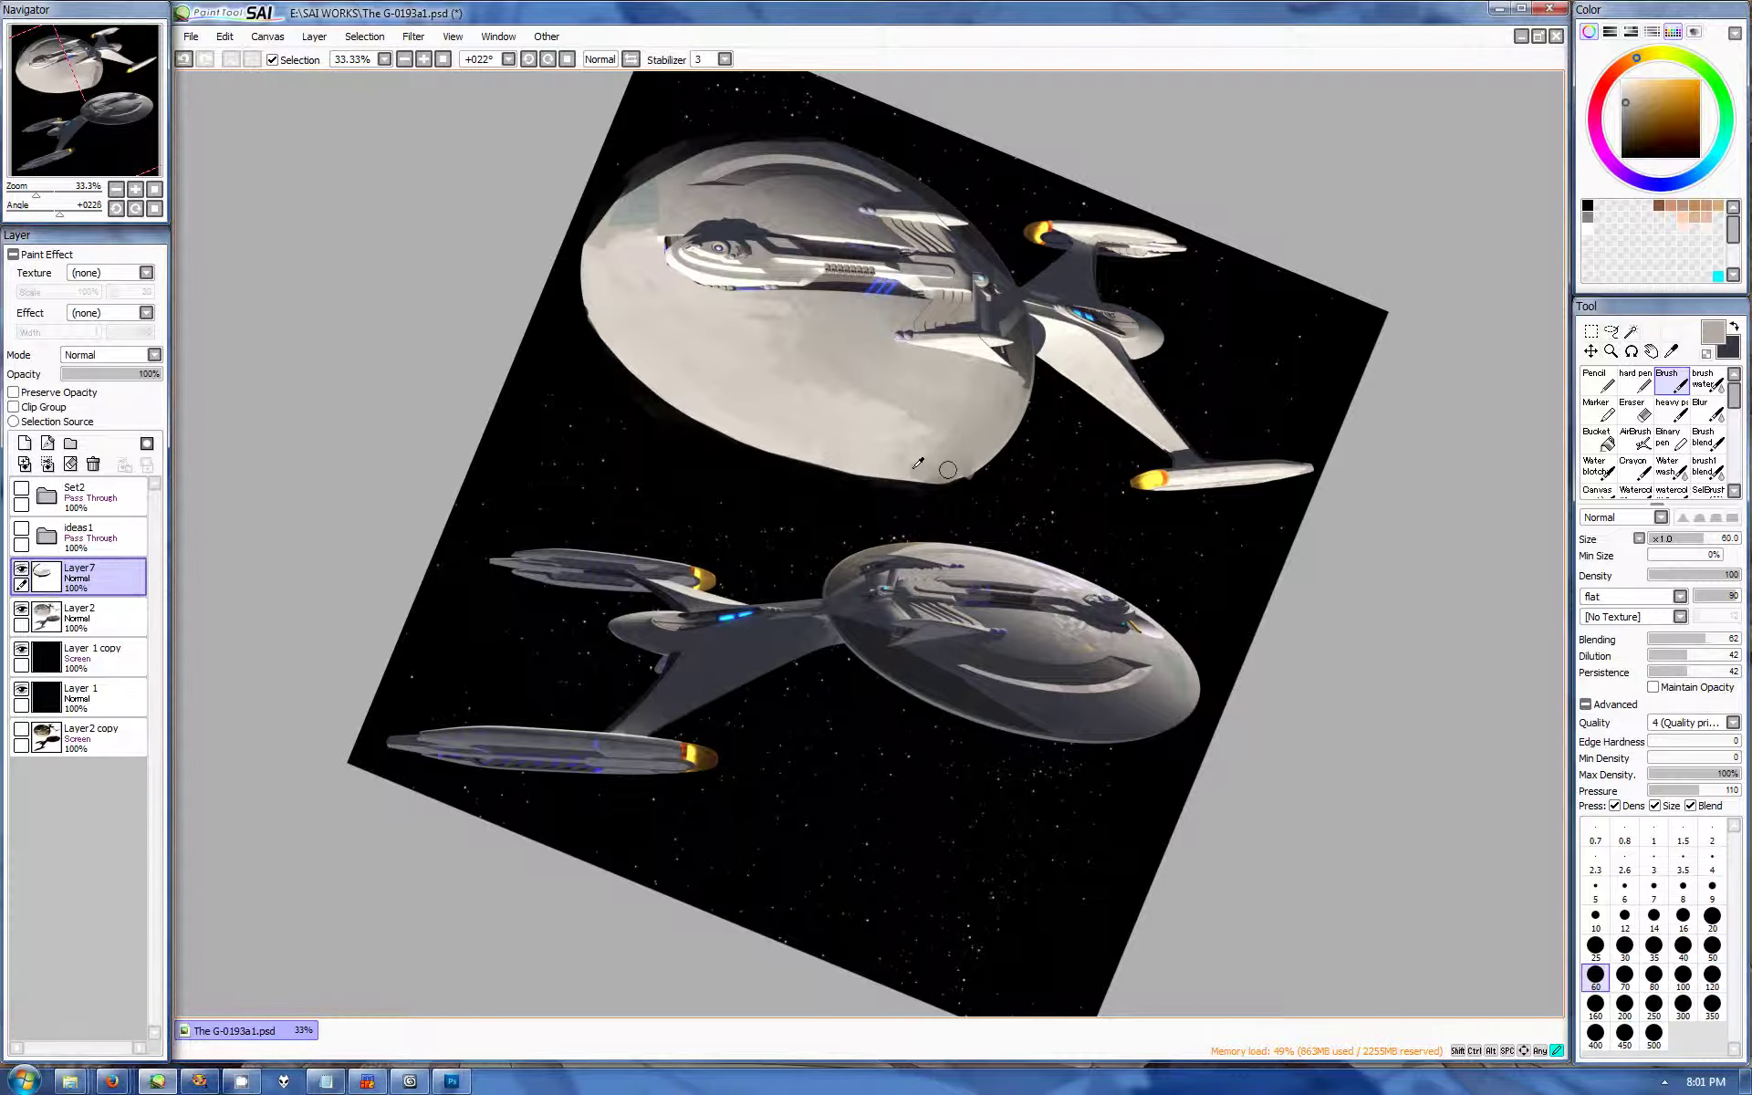
left_click_drag(607, 324, 749, 474)
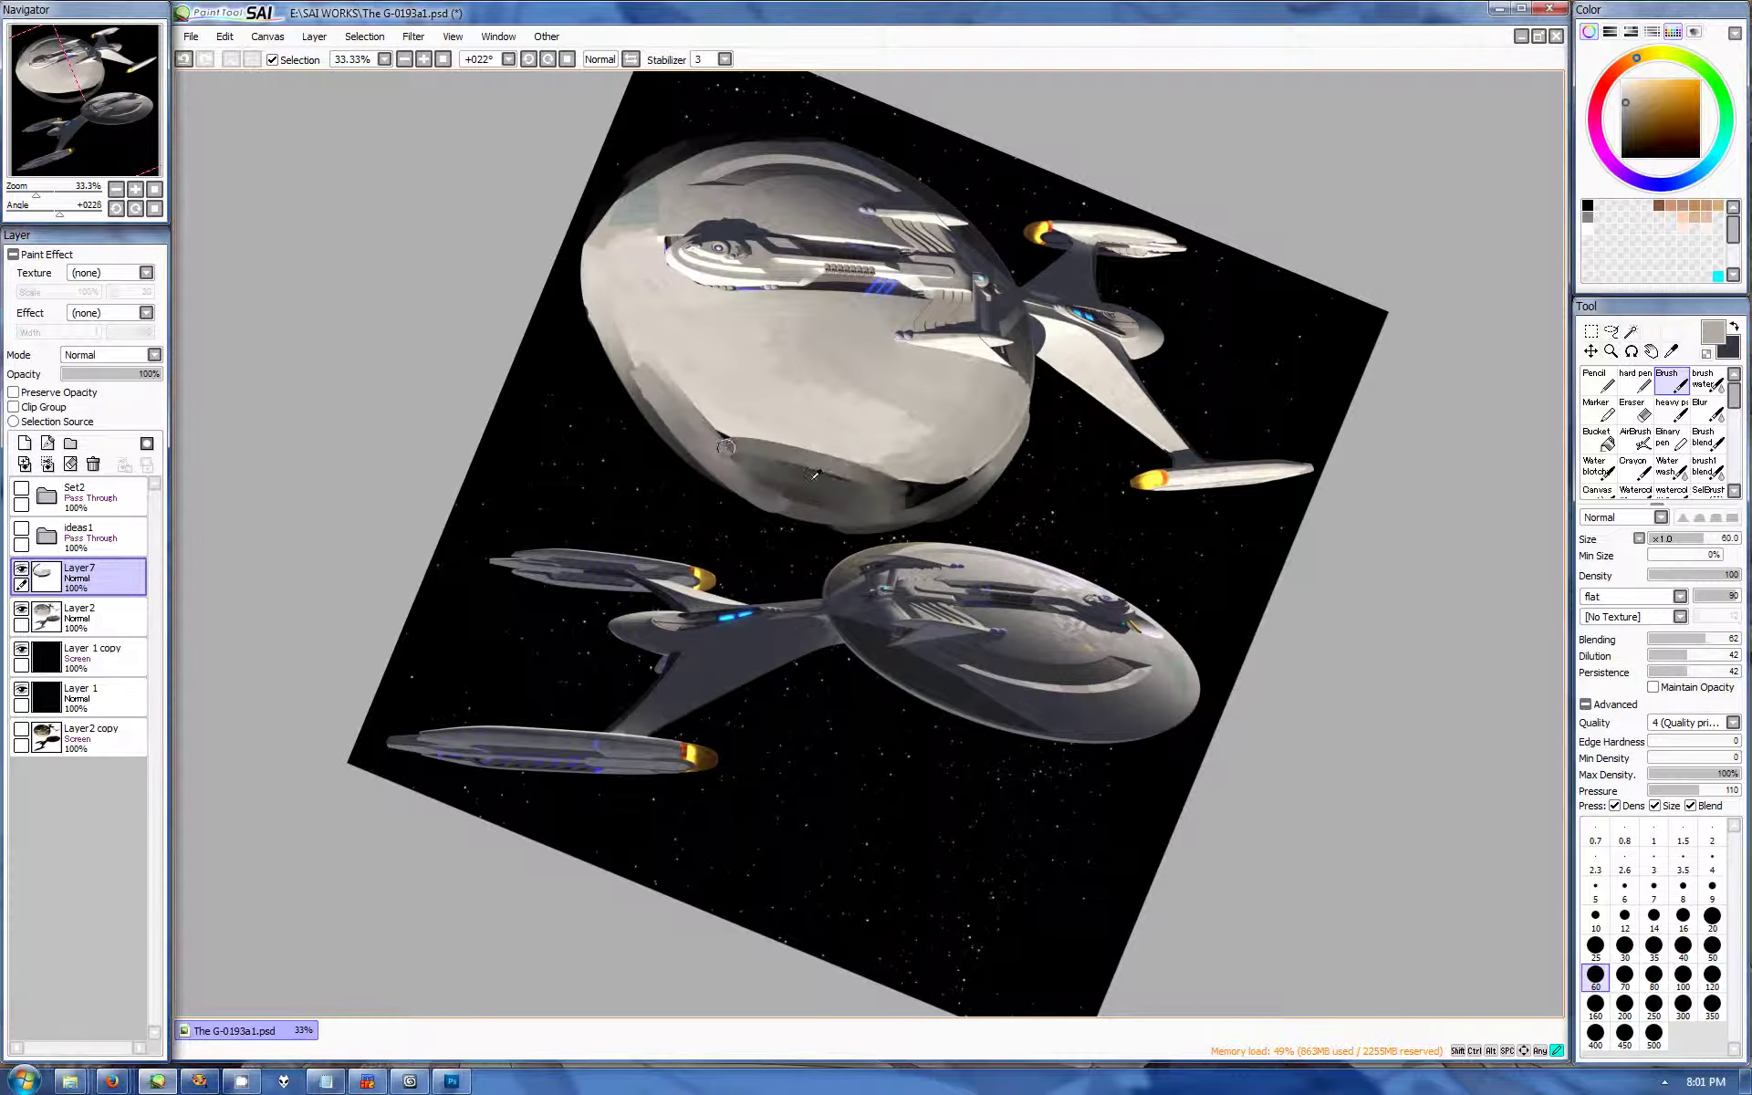
Step: Trim the saucer's lower, left and upper-left edges with black against space
mouse_move(914, 508)
left_mouse_down()
mouse_move(727, 501)
mouse_move(783, 475)
left_mouse_up()
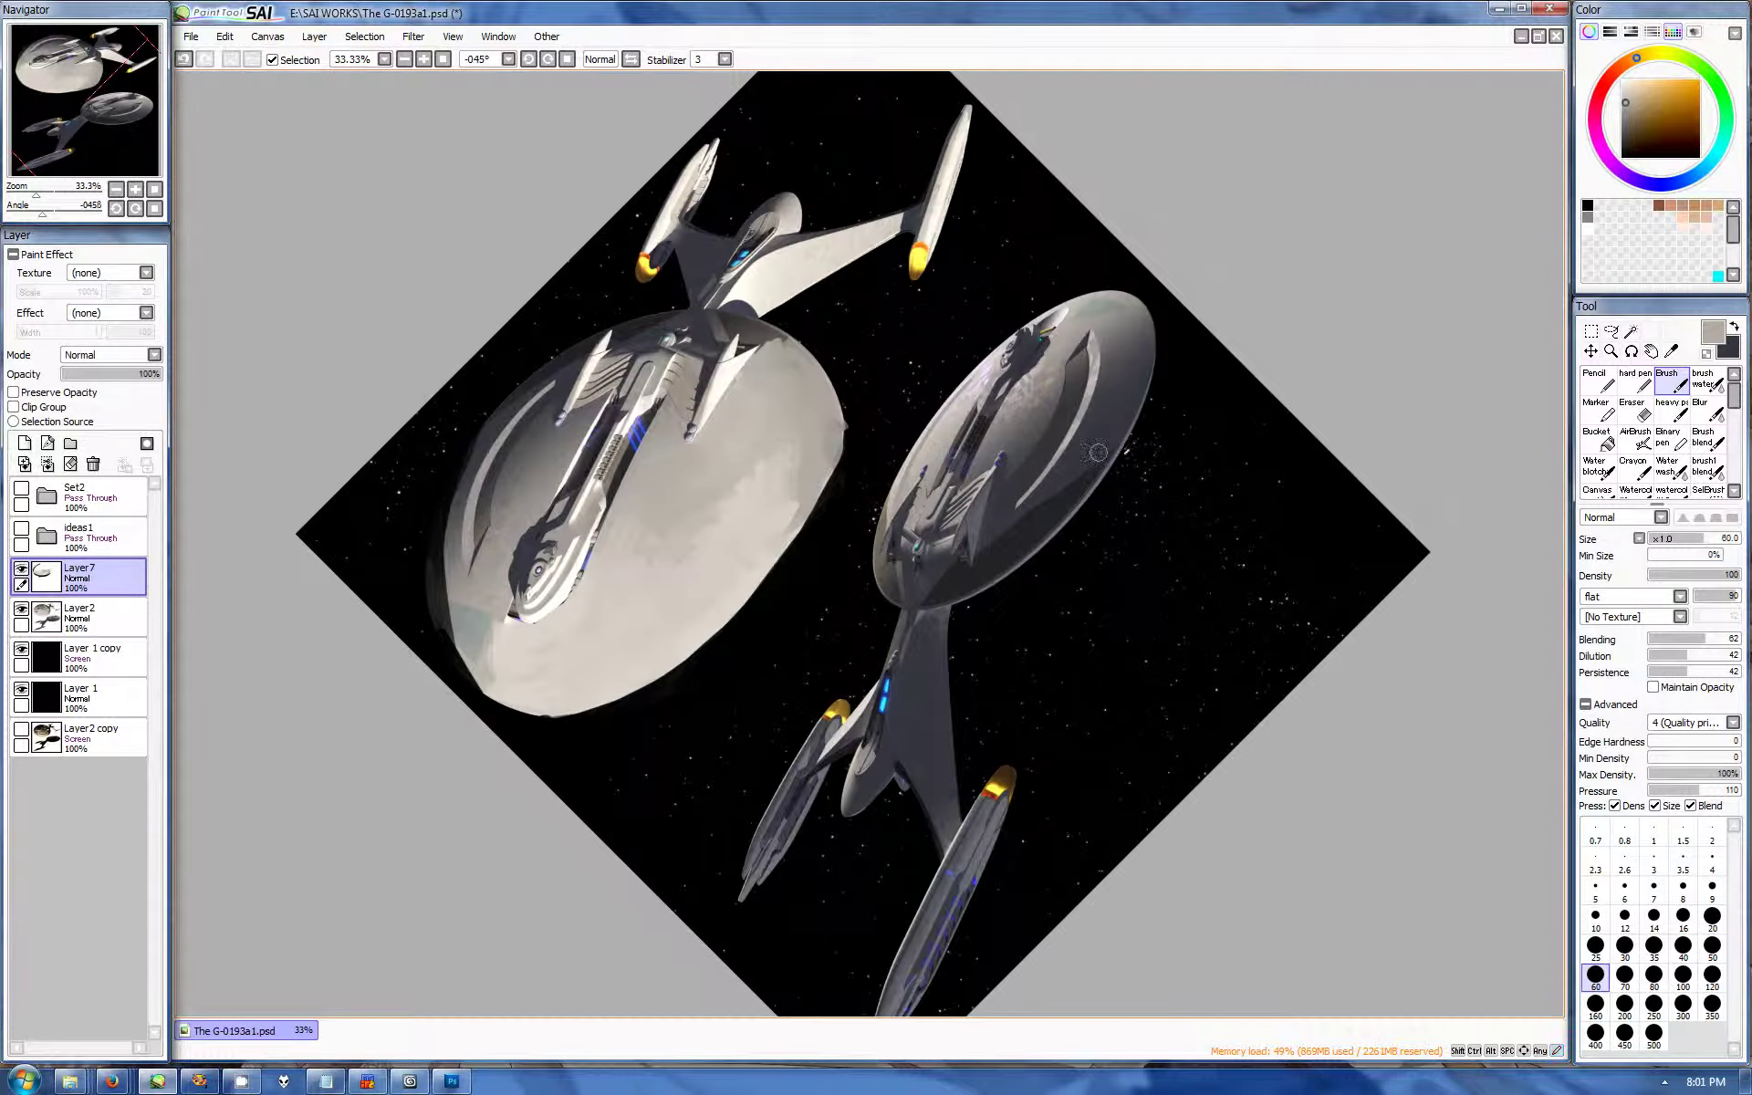
left_click(840, 461, "alt")
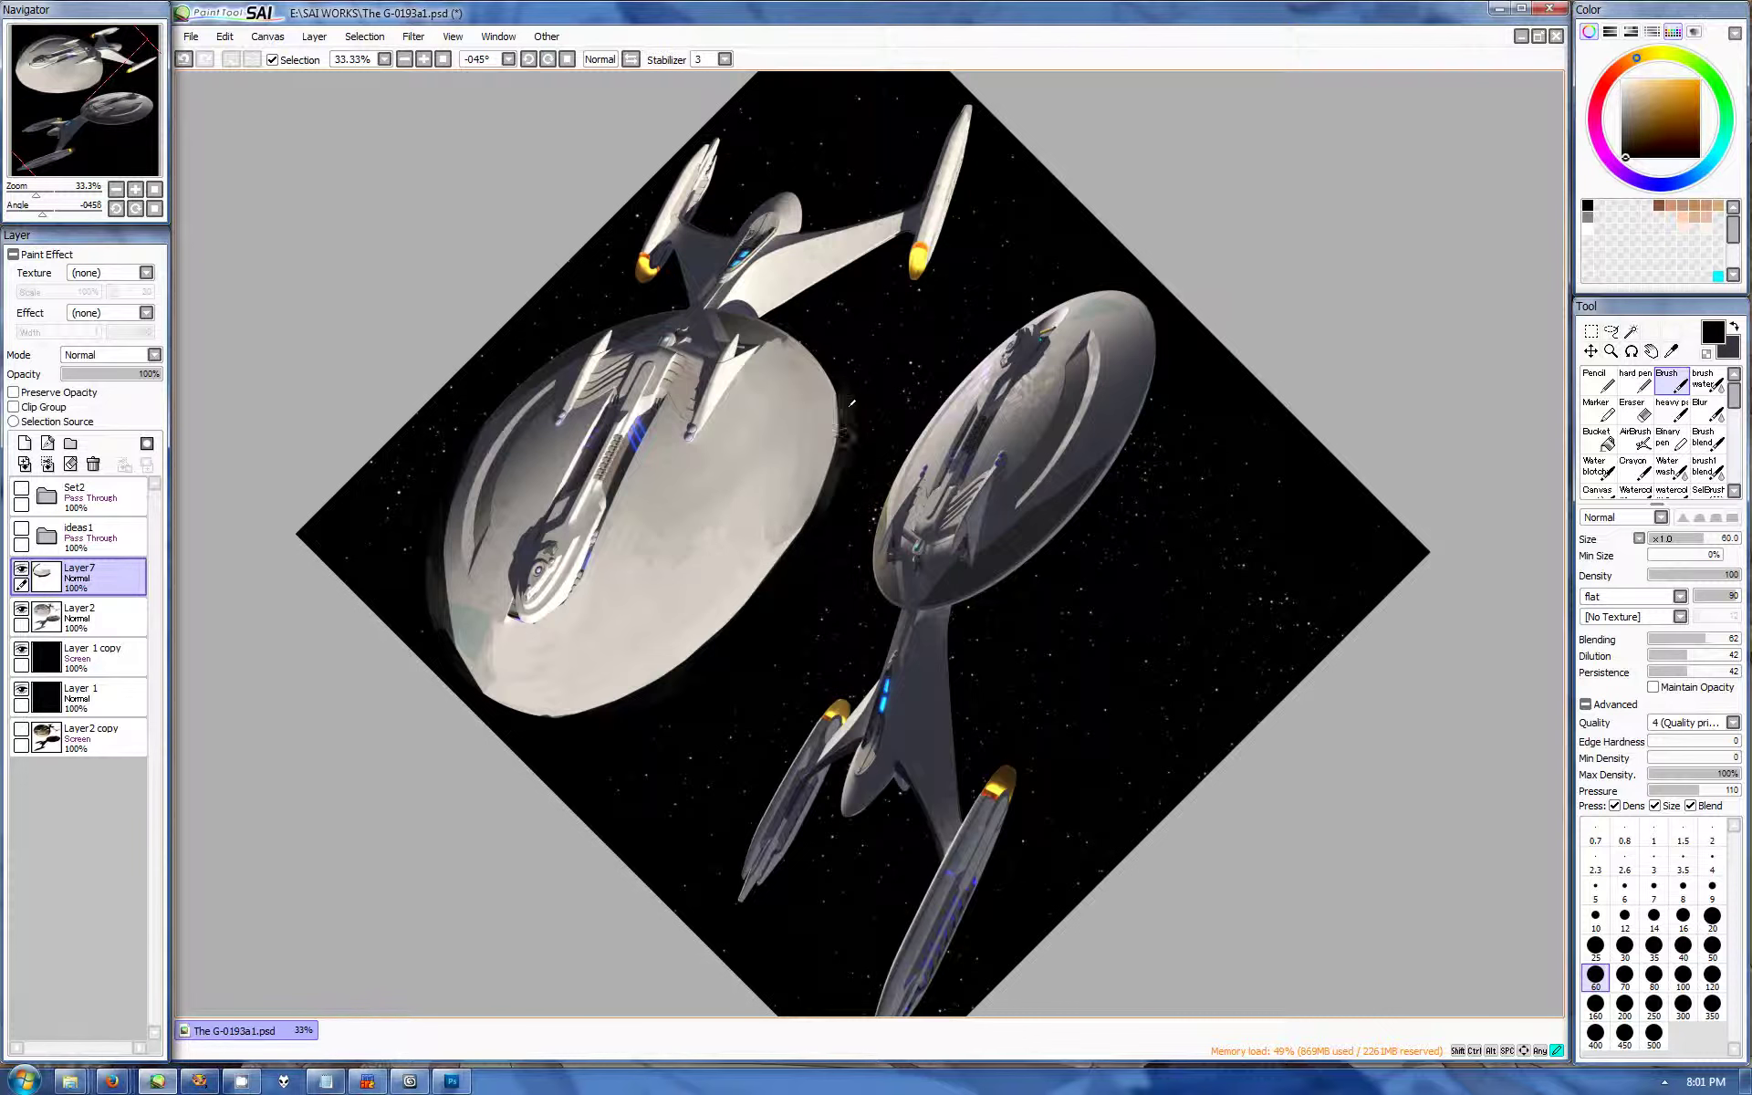
mouse_move(783, 575)
left_mouse_down()
mouse_move(680, 463)
mouse_move(630, 448)
left_mouse_up()
left_click_drag(557, 393, 592, 421)
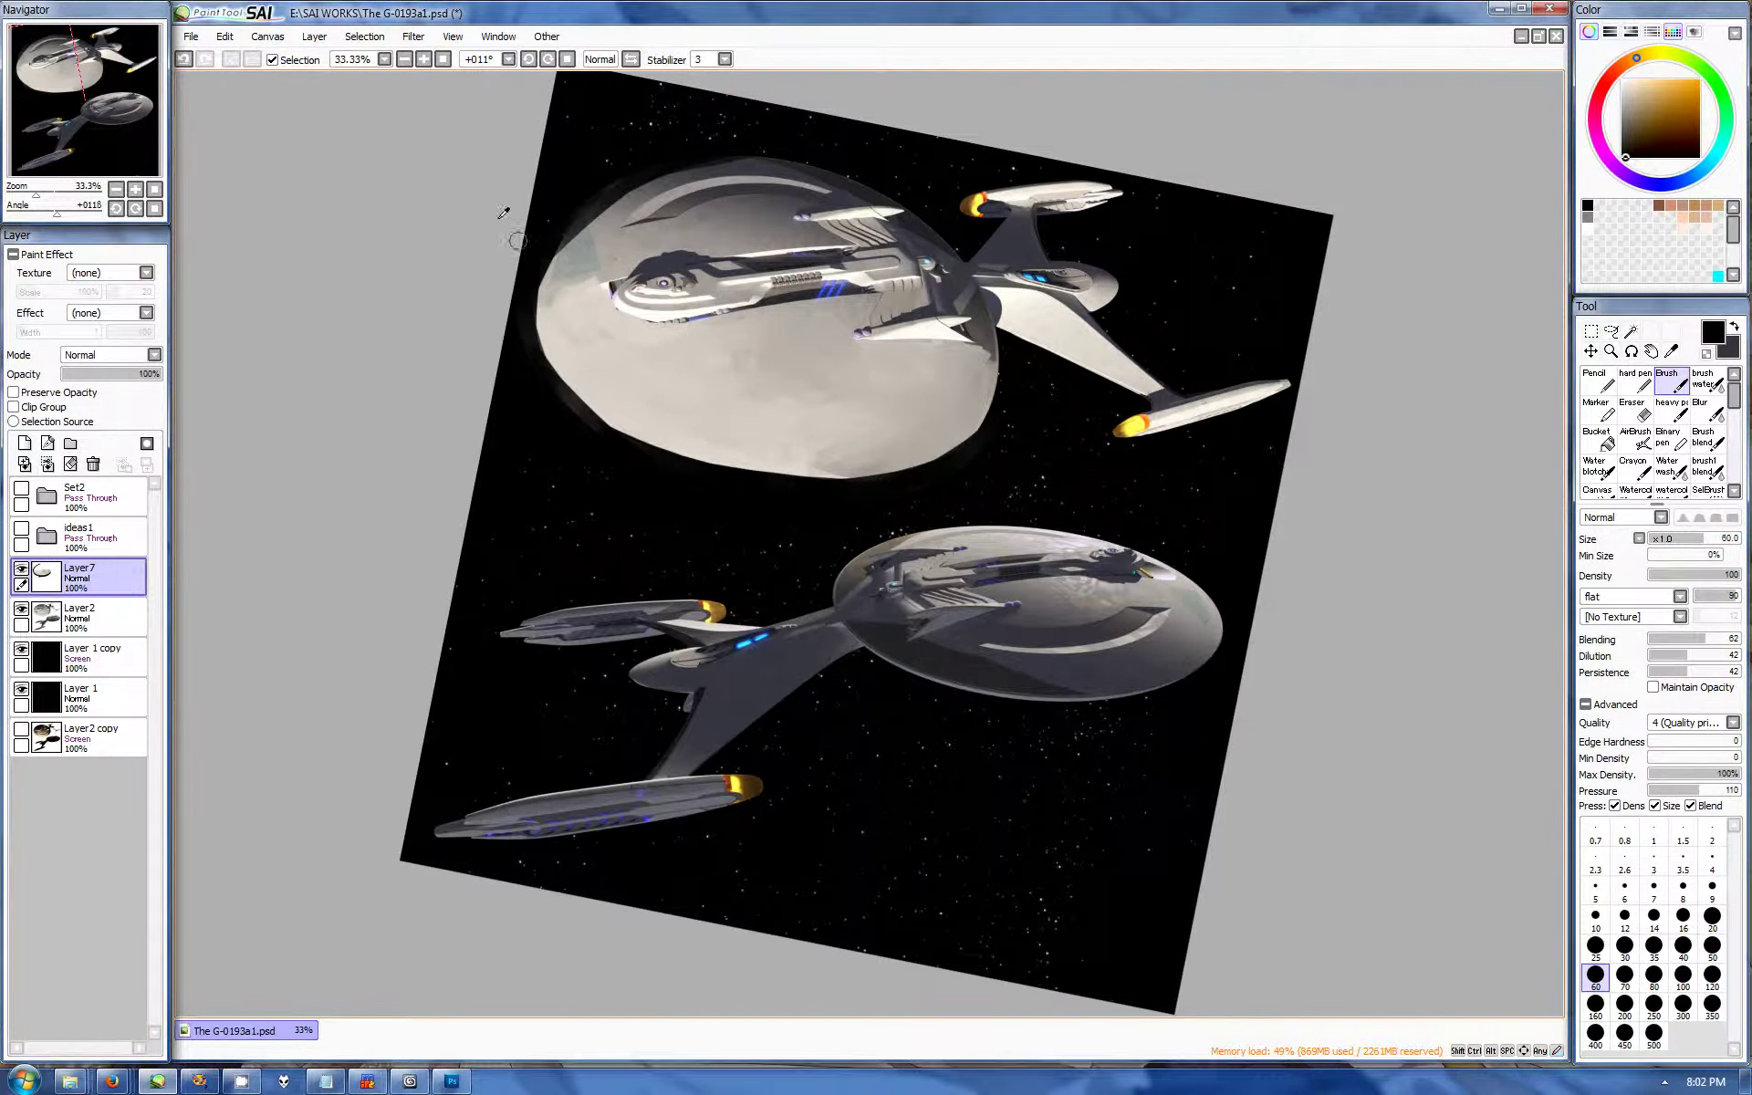
left_click_drag(580, 210, 935, 128)
mouse_move(1049, 143)
left_mouse_down()
mouse_move(949, 108)
mouse_move(835, 219)
mouse_move(816, 292)
left_mouse_up()
left_click_drag(892, 604, 915, 623)
Step: With a smaller brush, repaint the upper-left rim light grey and darken the edge near the neck
left_click(699, 334, "alt")
key("bracketleft")
key("bracketleft")
key("bracketleft")
mouse_move(862, 276)
left_mouse_down()
mouse_move(899, 287)
mouse_move(889, 241)
mouse_move(803, 219)
mouse_move(881, 242)
mouse_move(867, 251)
mouse_move(767, 178)
left_mouse_up()
left_click(856, 199, "alt")
key("e")
key("b")
left_click(737, 203, "alt")
mouse_move(694, 169)
left_mouse_down()
mouse_move(703, 214)
mouse_move(662, 228)
mouse_move(677, 316)
left_mouse_up()
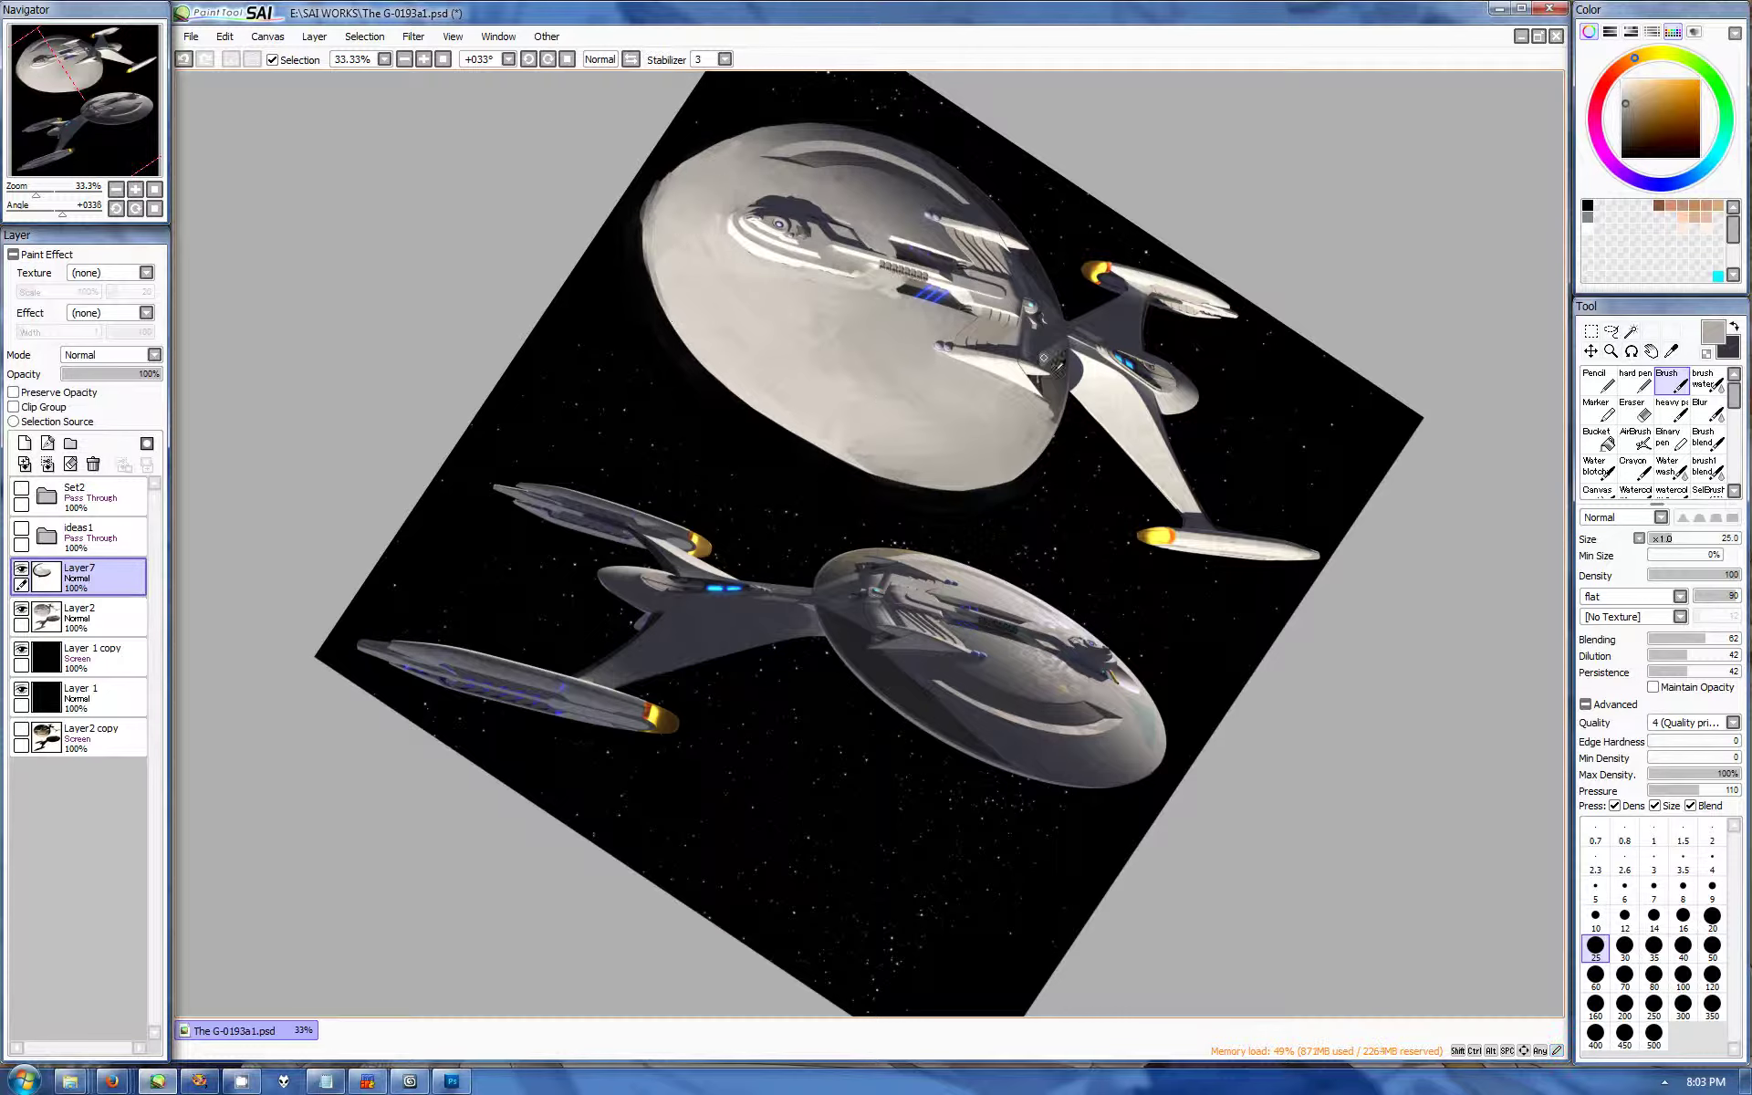
left_click(1057, 393, "alt")
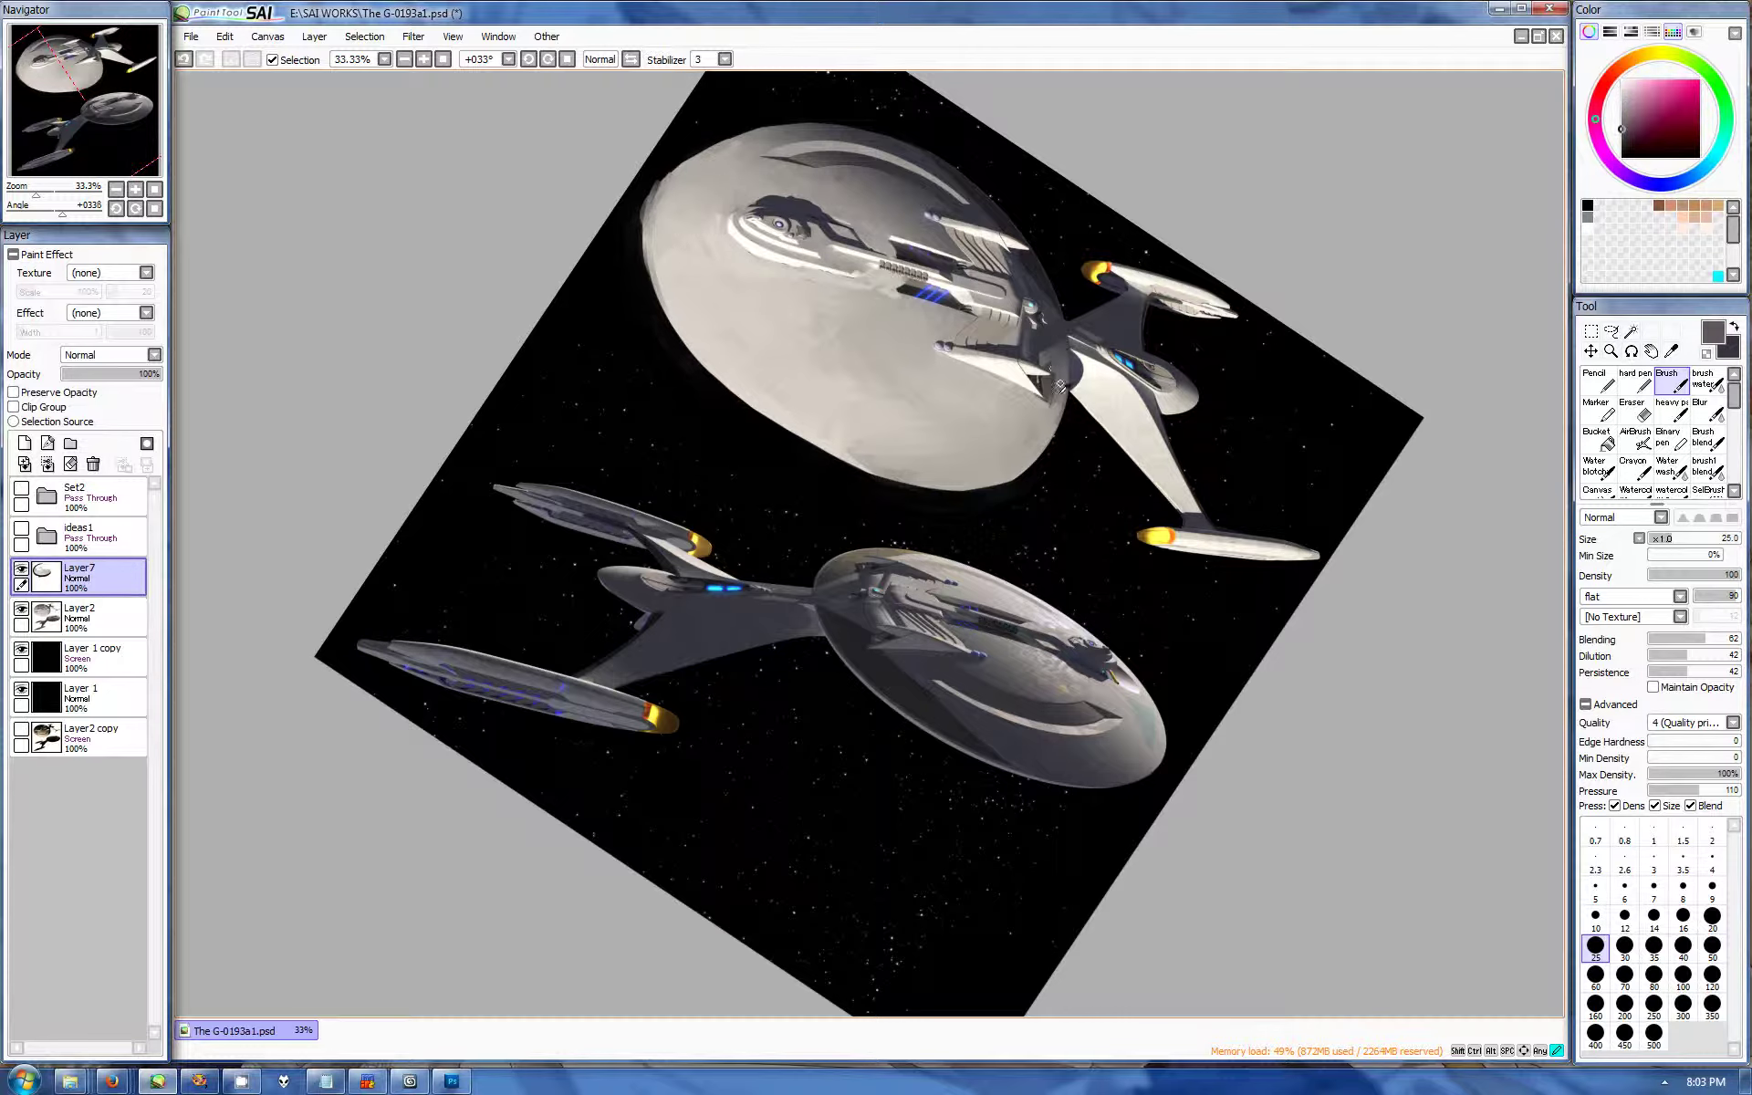
left_click_drag(1041, 388, 1050, 438)
left_click_drag(891, 356, 723, 534)
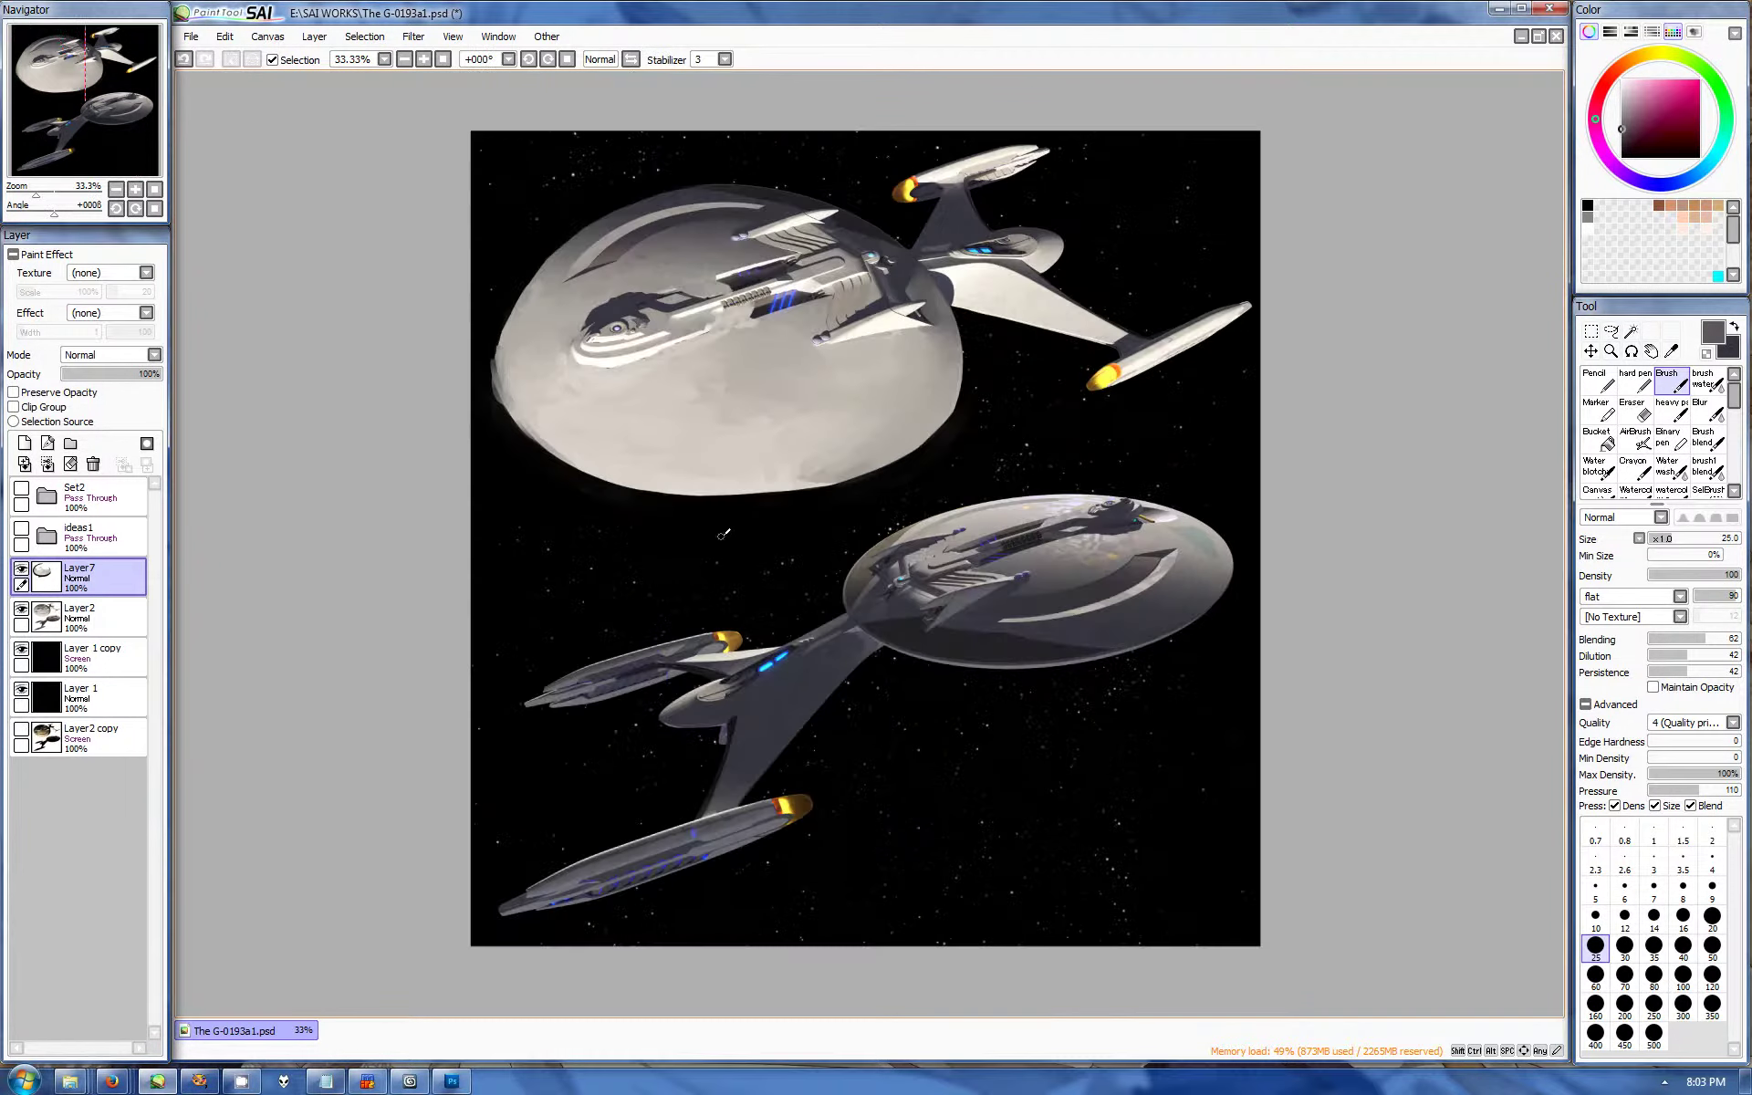